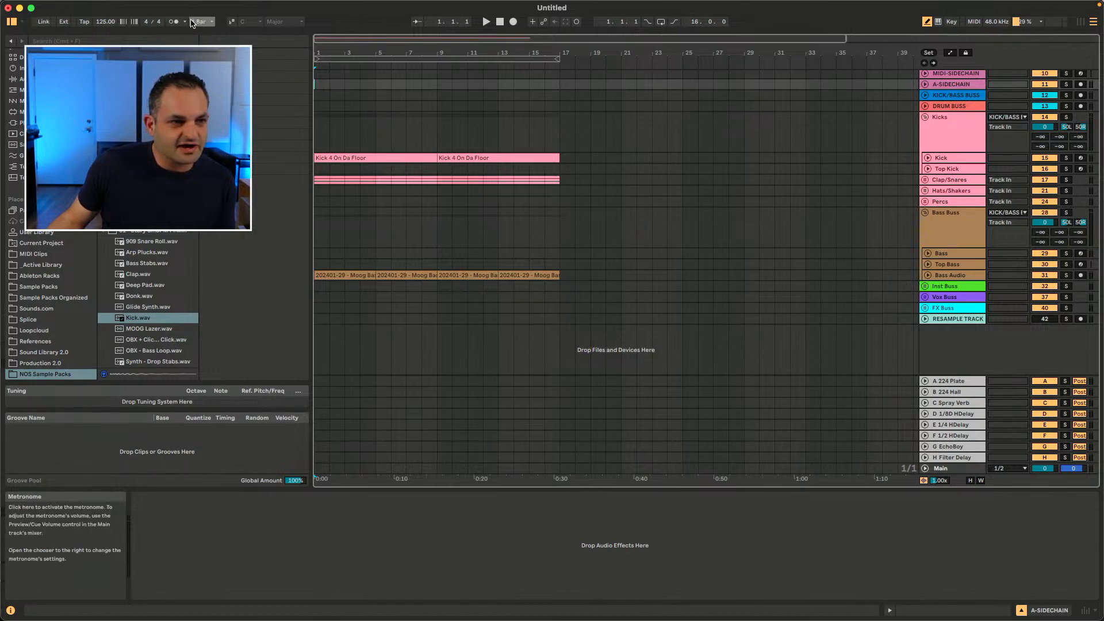
# Step: Hide the browser and show it again
pyautogui.click(17, 23)
pyautogui.click(16, 24)
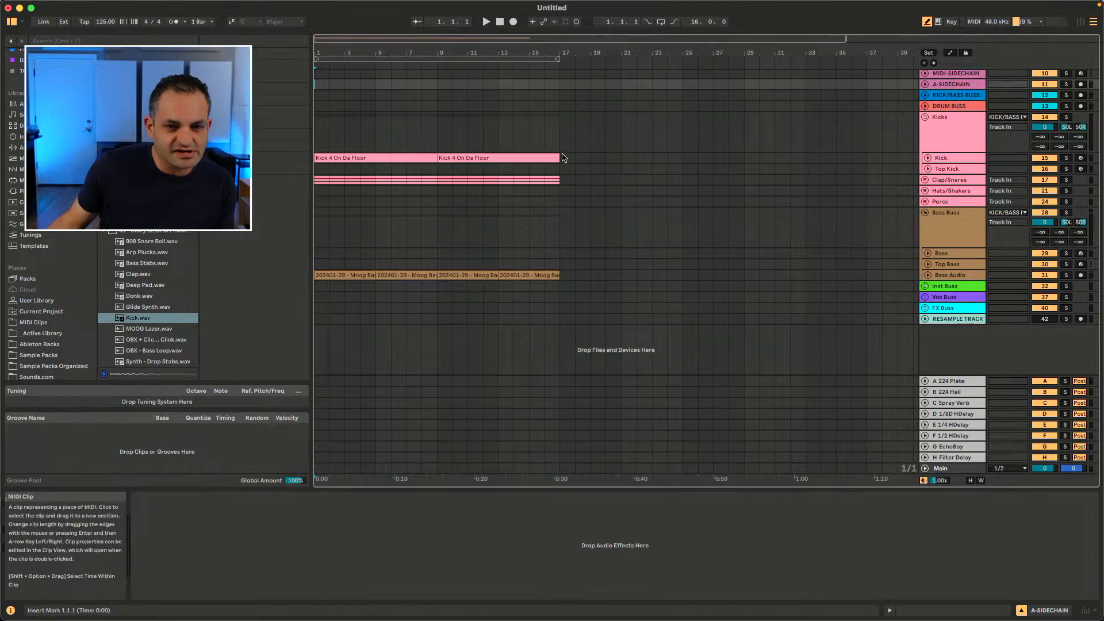
pyautogui.moveTo(562, 117); pyautogui.dragTo(413, 304)
pyautogui.click(417, 230)
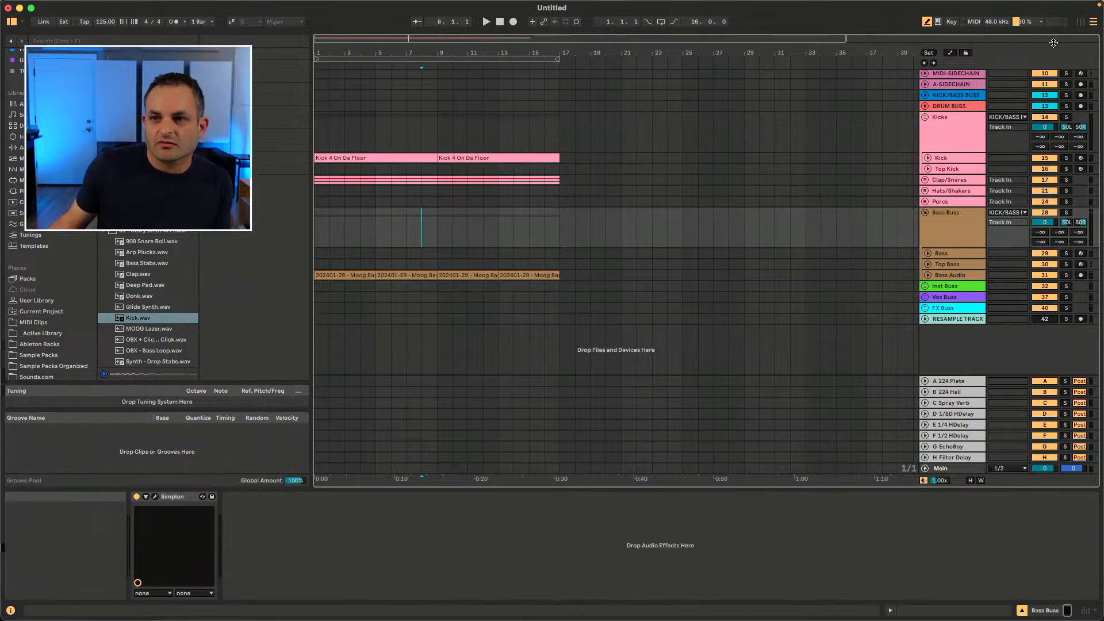
pyautogui.press('Tab')
pyautogui.press('Tab')
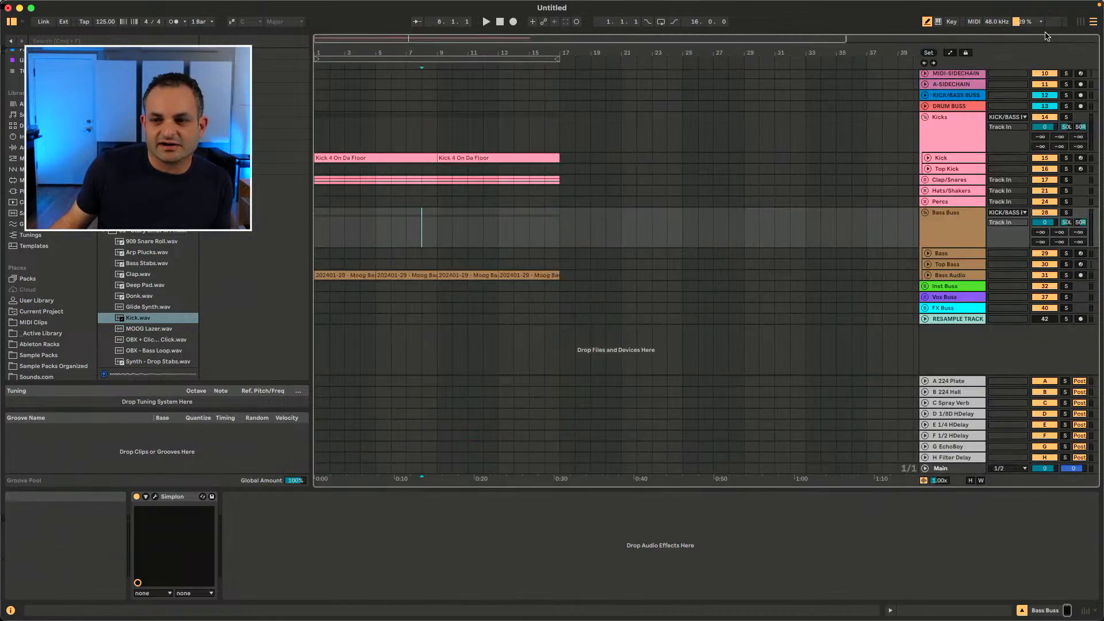
pyautogui.click(955, 141)
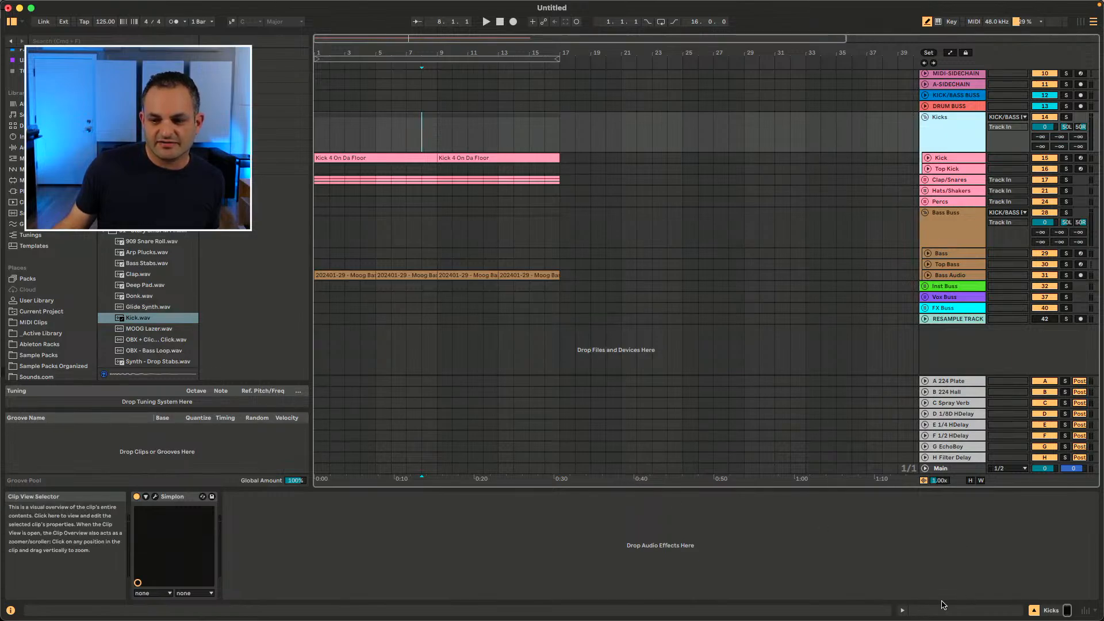
# Step: Open the Kick 4 On Da Floor clip and toggle between its clip editor and the Kick device view
pyautogui.doubleClick(373, 156)
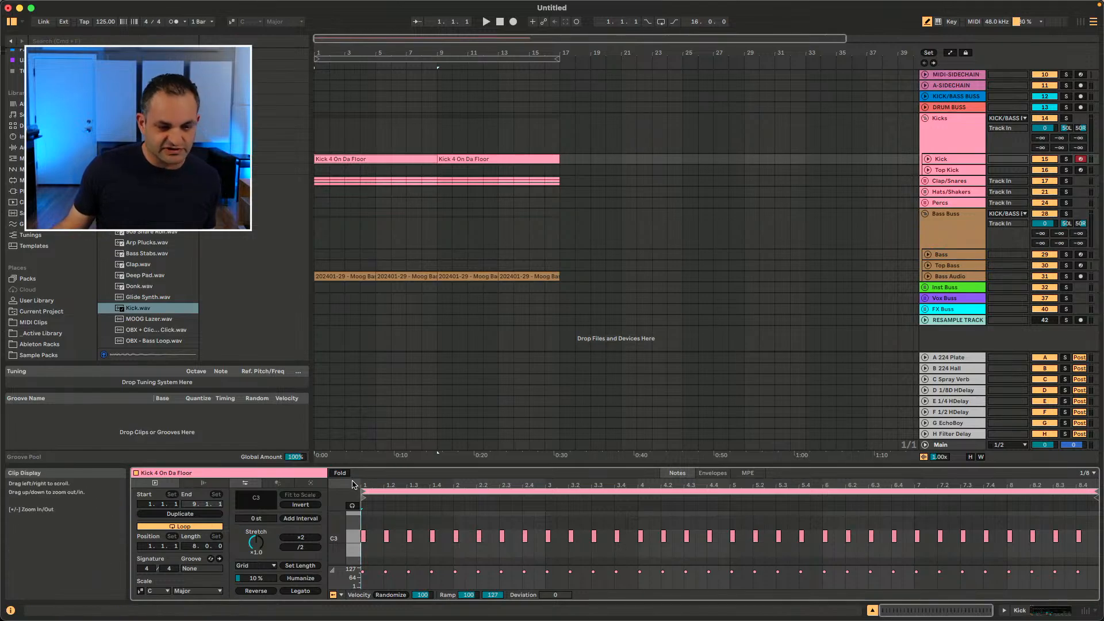
pyautogui.hotkey('shift', 'Tab')
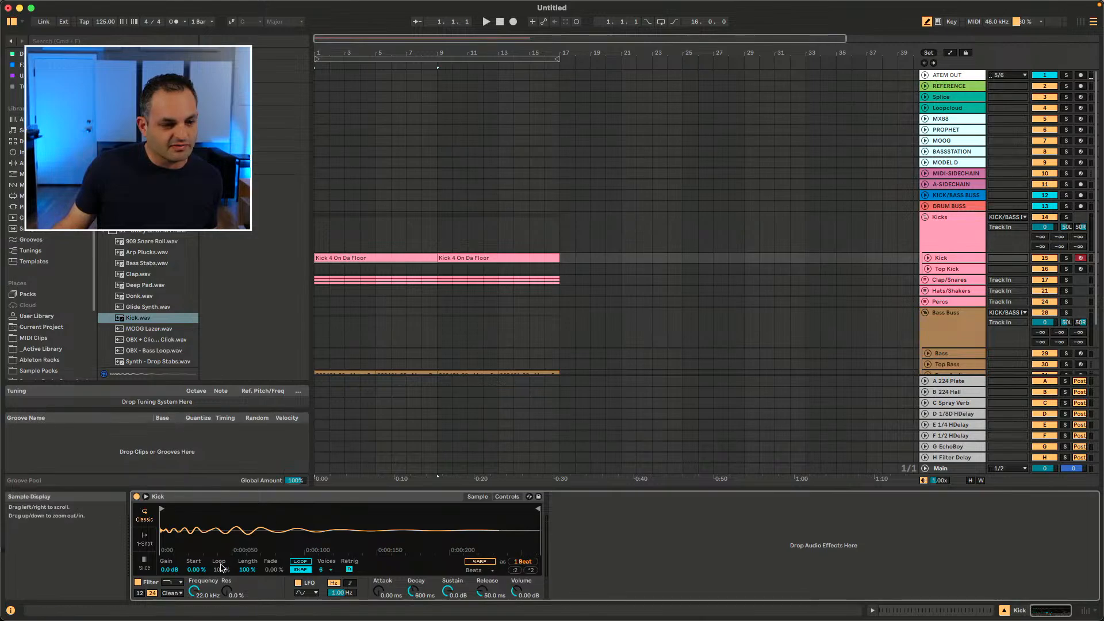
pyautogui.hotkey('shift', 'Tab')
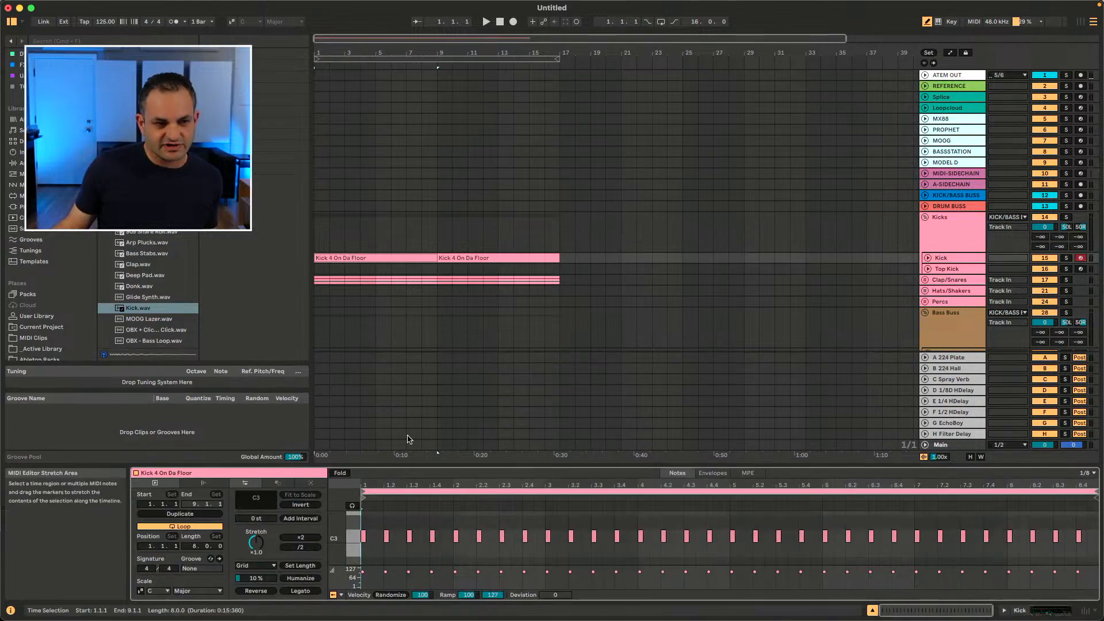
pyautogui.hotkey('shift', 'Tab')
# Step: Switch to the Session View mixer and inspect the return tracks' device chains
pyautogui.press('Tab')
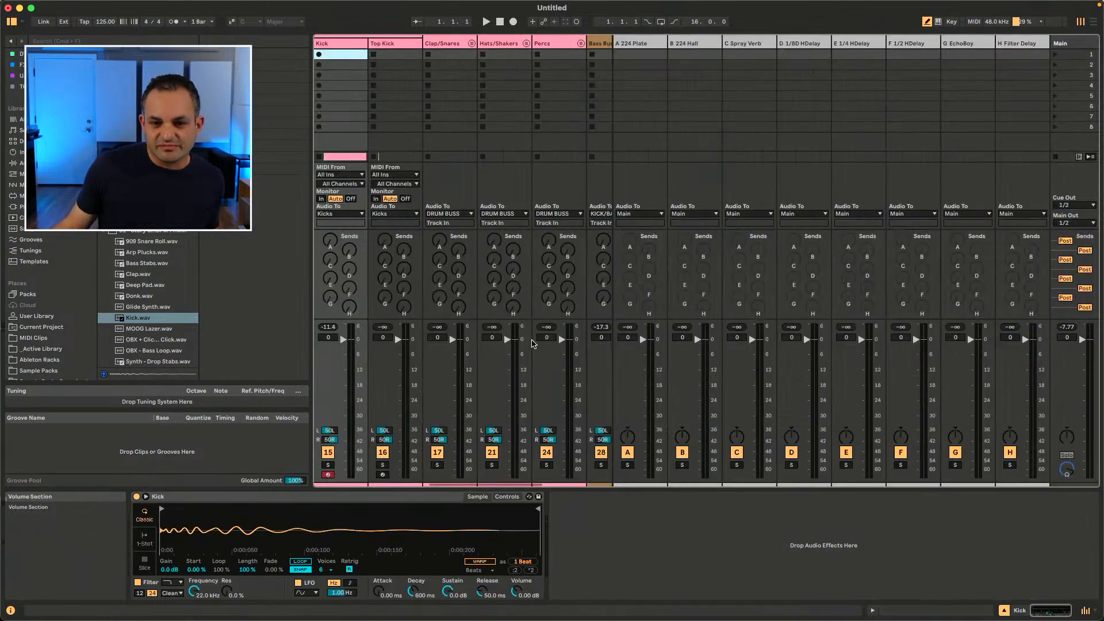
pyautogui.click(632, 44)
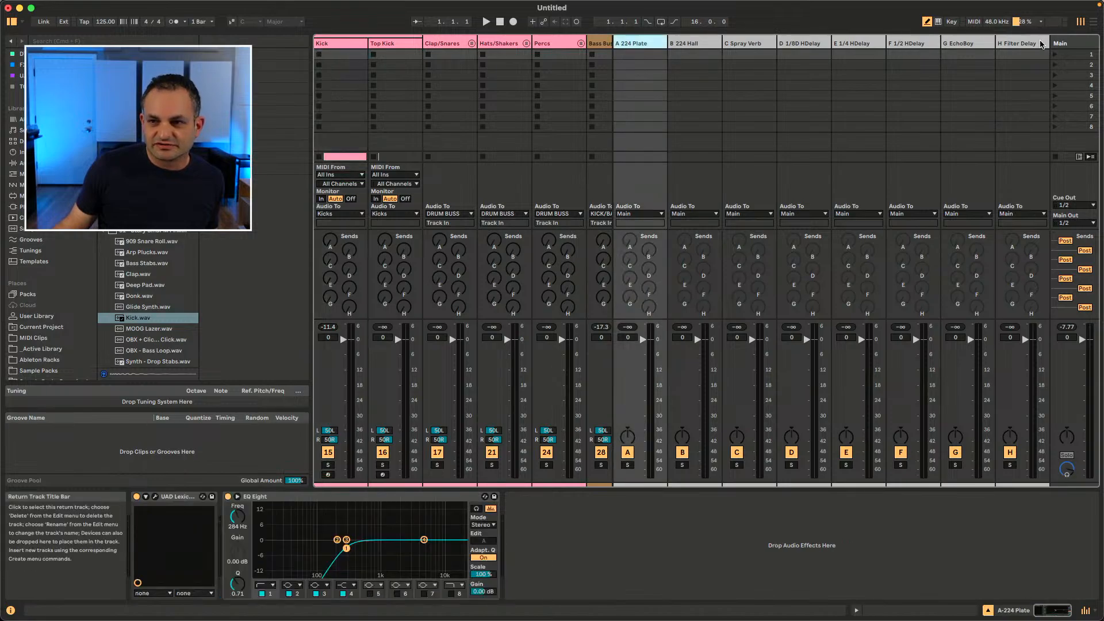
pyautogui.keyDown('shift'); pyautogui.click(1044, 44); pyautogui.keyUp('shift')
pyautogui.moveTo(668, 41); pyautogui.dragTo(756, 40)
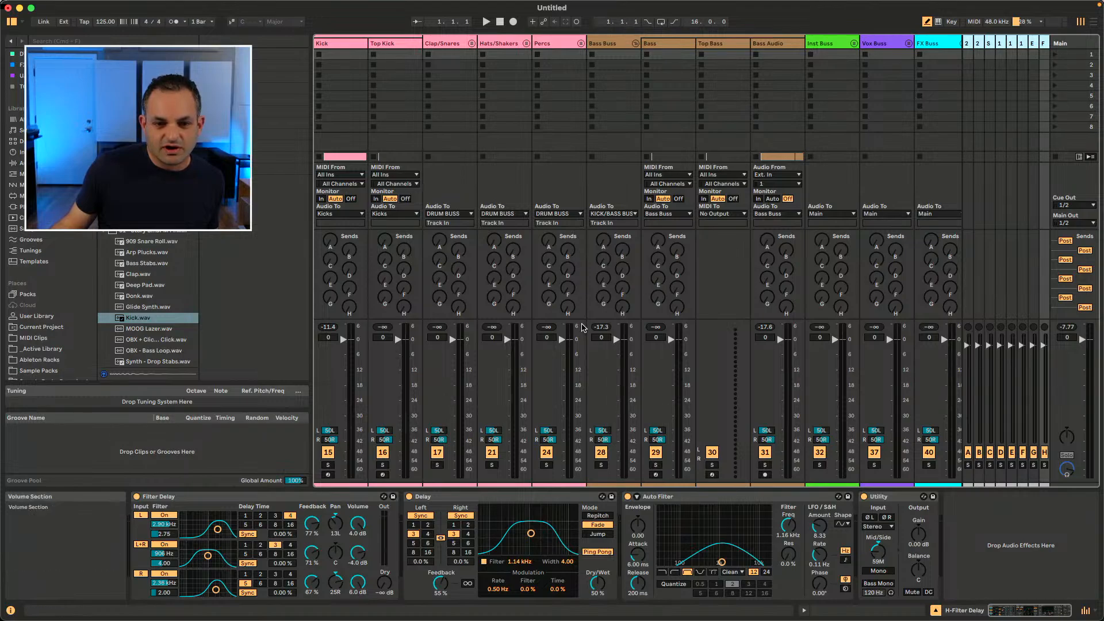
# Step: Resize the clip slot area above the mixer section
pyautogui.moveTo(584, 319); pyautogui.dragTo(572, 257)
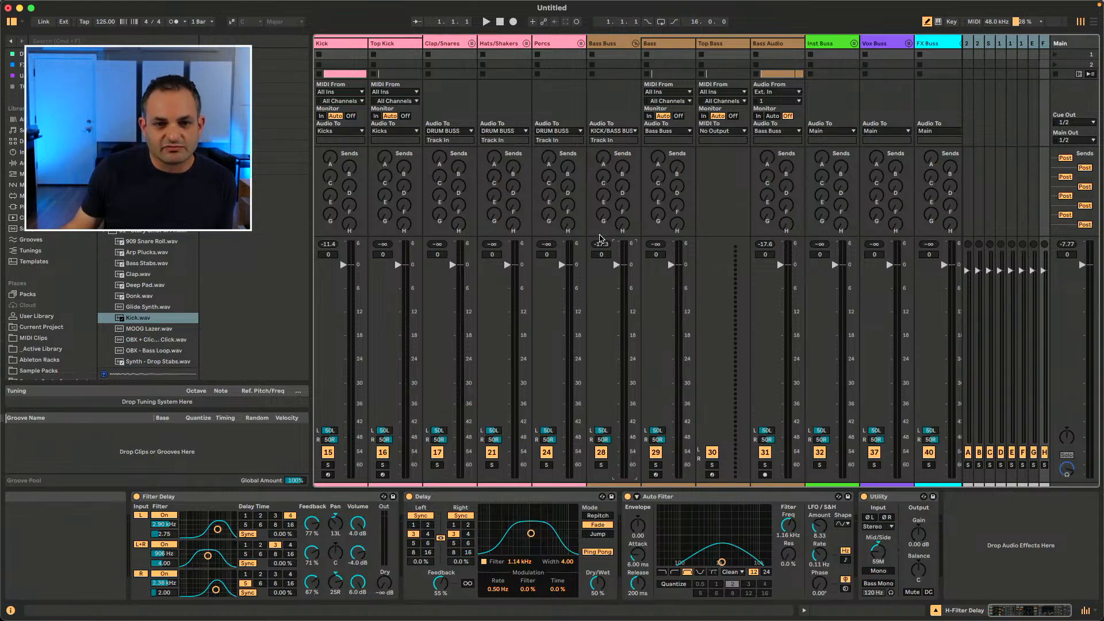
pyautogui.moveTo(599, 237); pyautogui.dragTo(597, 343)
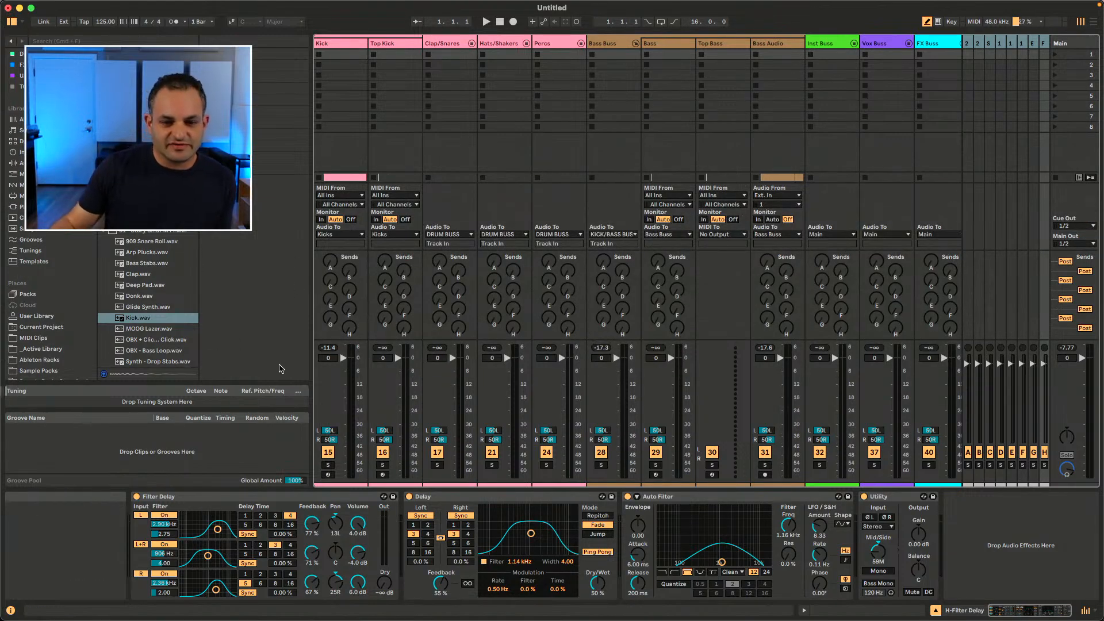
# Step: Preview samples in the browser's current folder, including Kick.wav and Glide Synth.wav
pyautogui.scroll(4, 44, 293)
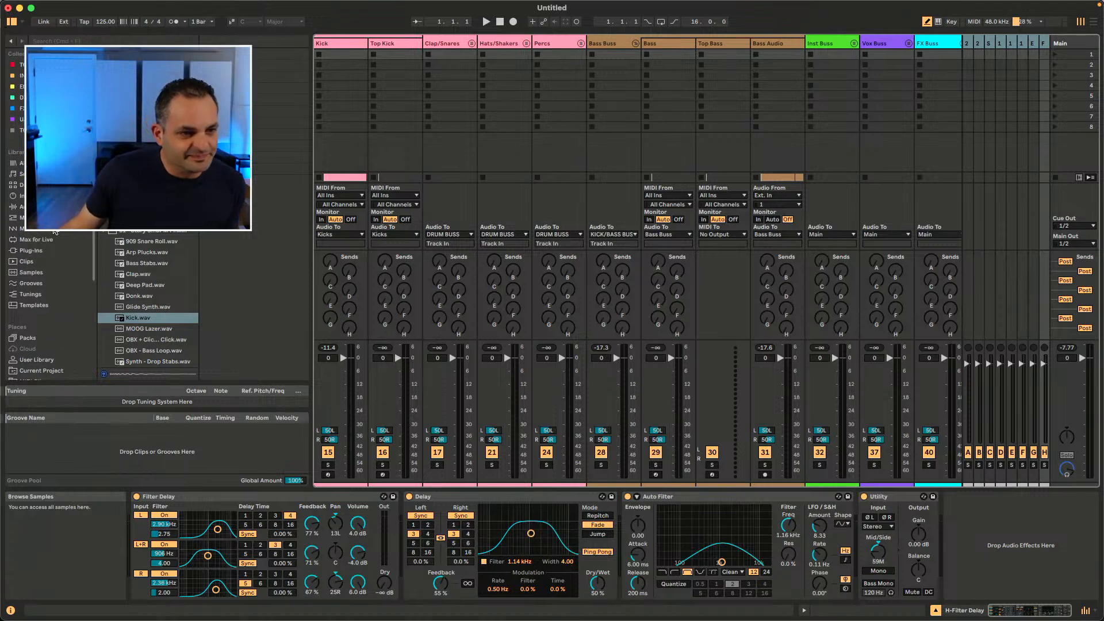
pyautogui.scroll(-2, 44, 293)
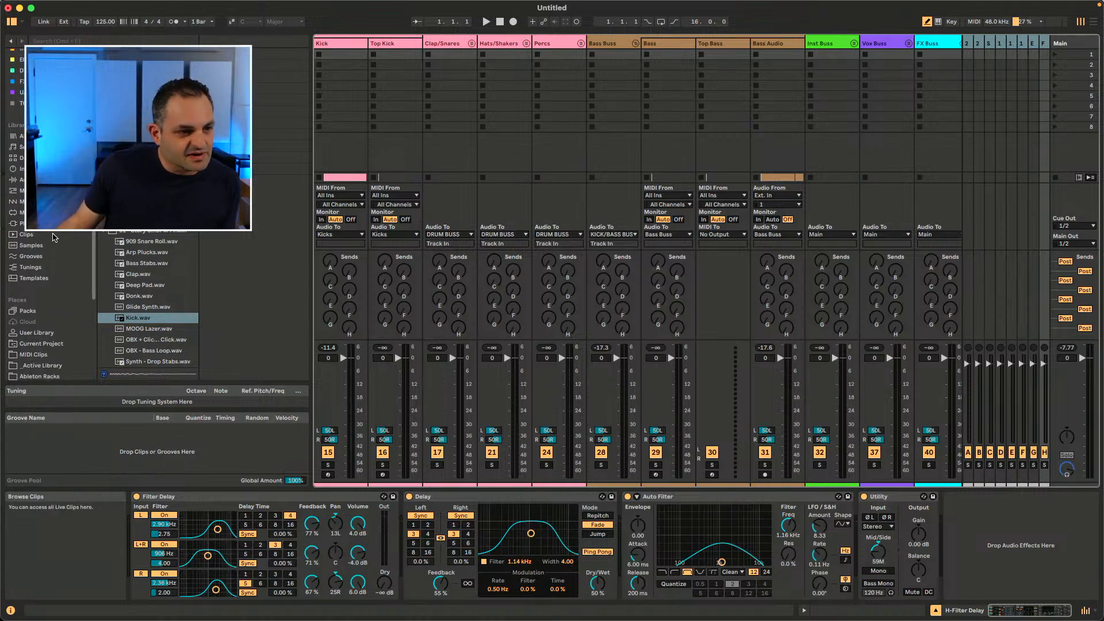
pyautogui.scroll(-4, 82, 331)
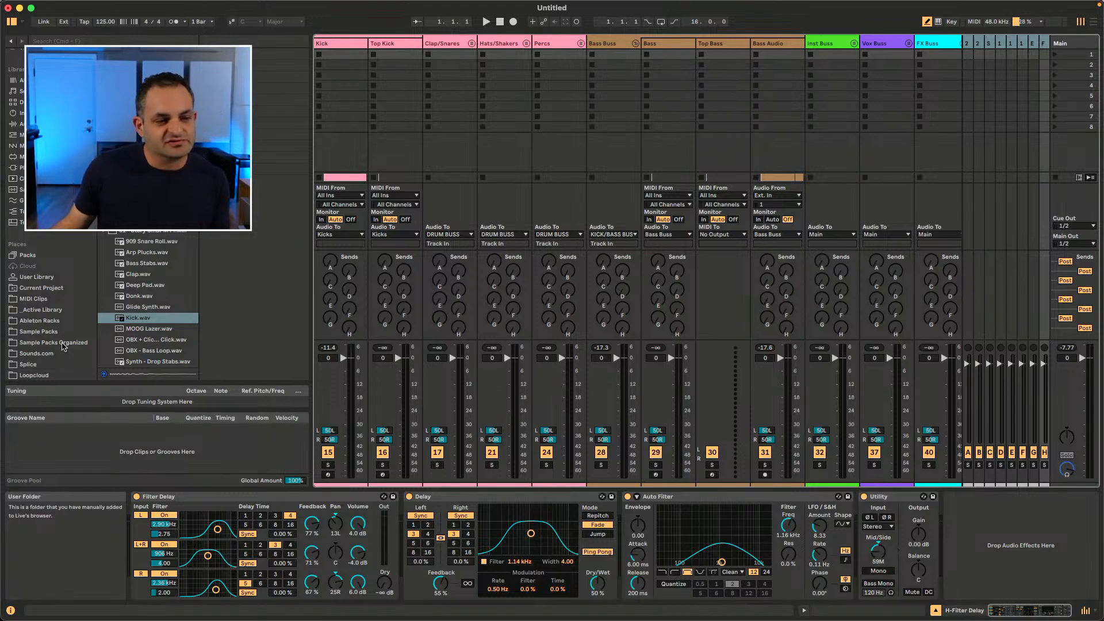
pyautogui.click(133, 322)
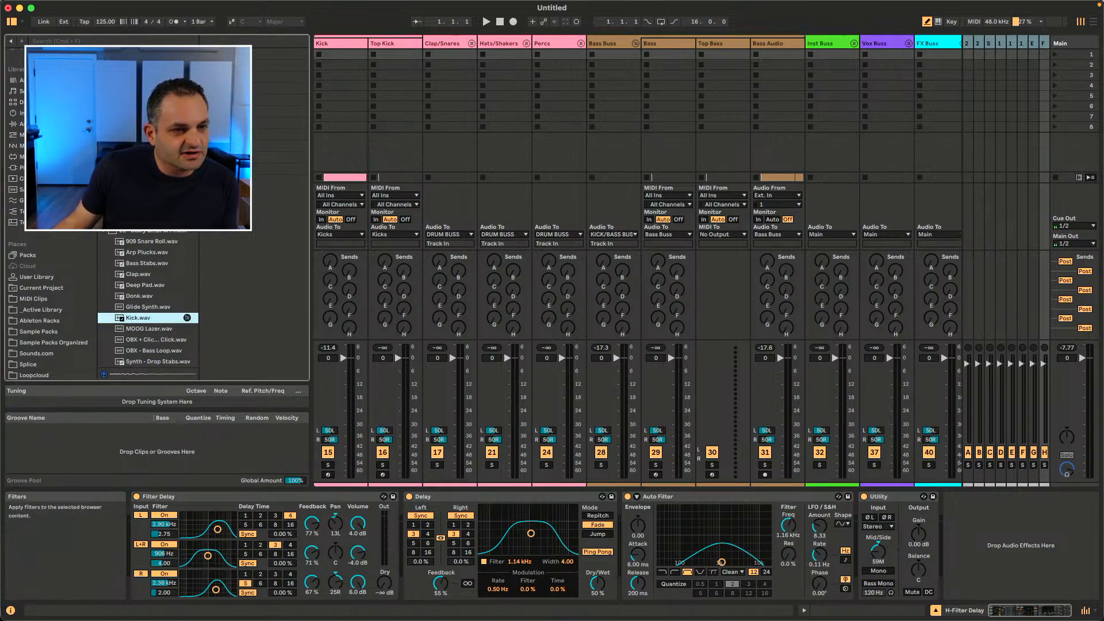
pyautogui.click(142, 308)
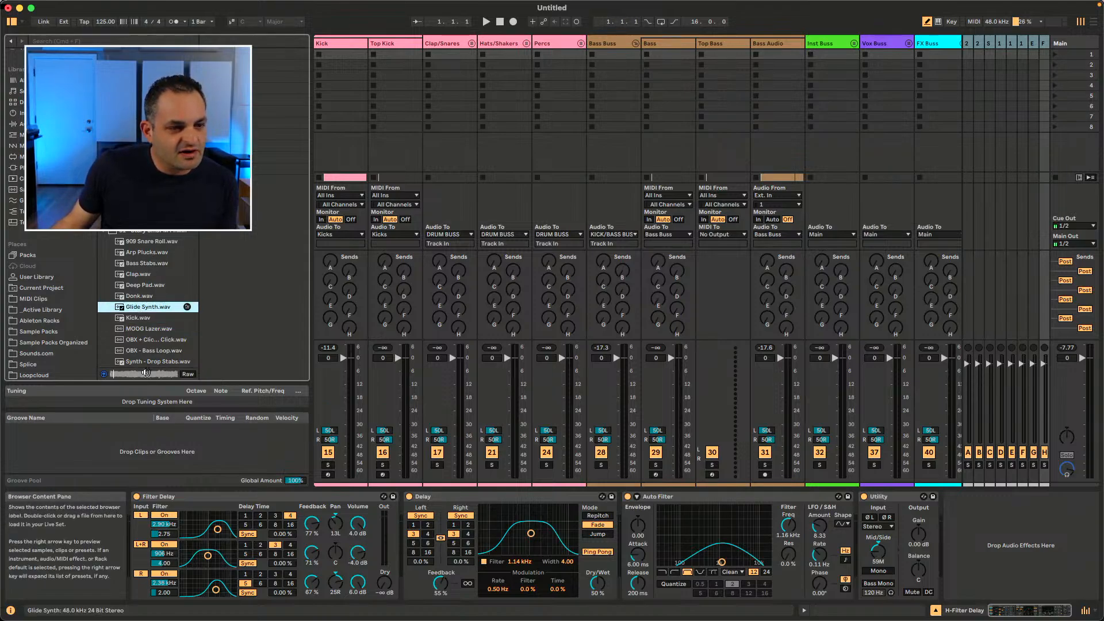
pyautogui.press('Down')
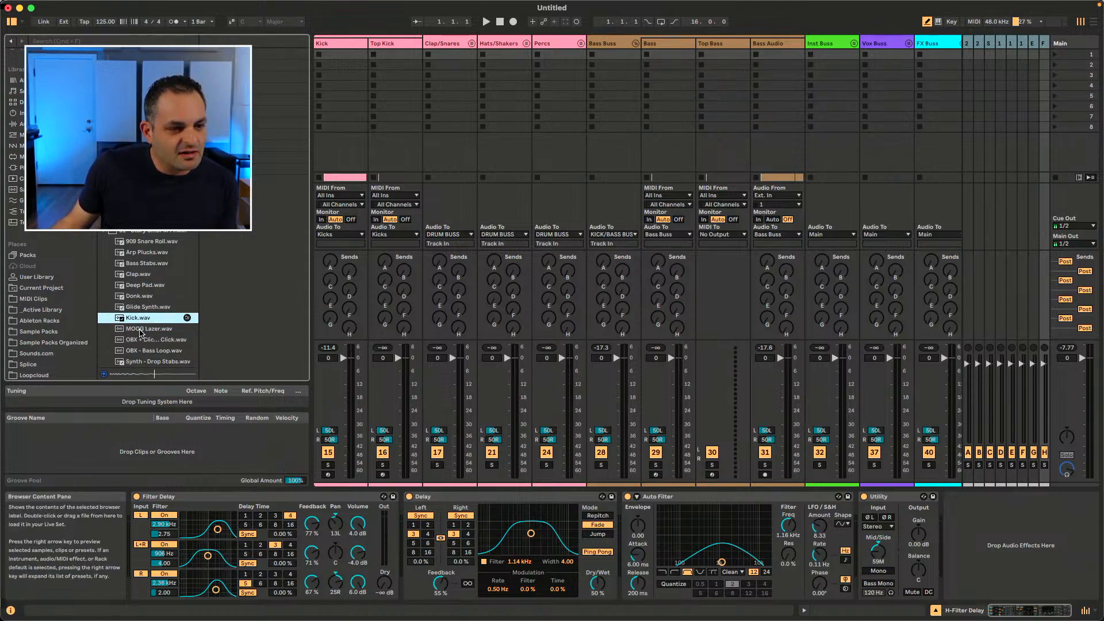
pyautogui.click(112, 234)
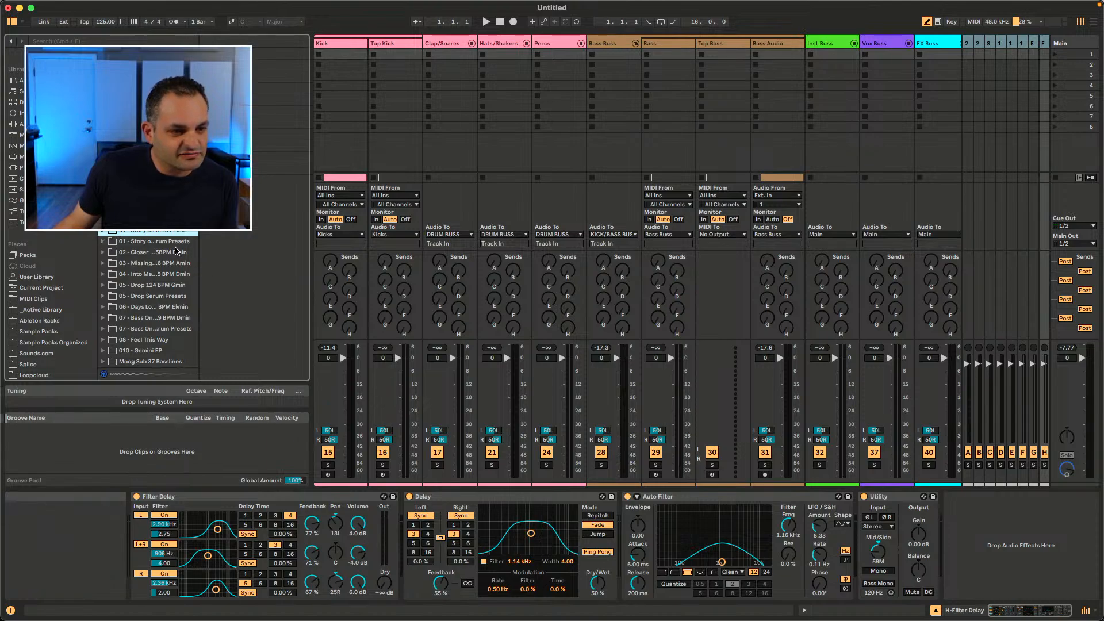
pyautogui.click(102, 232)
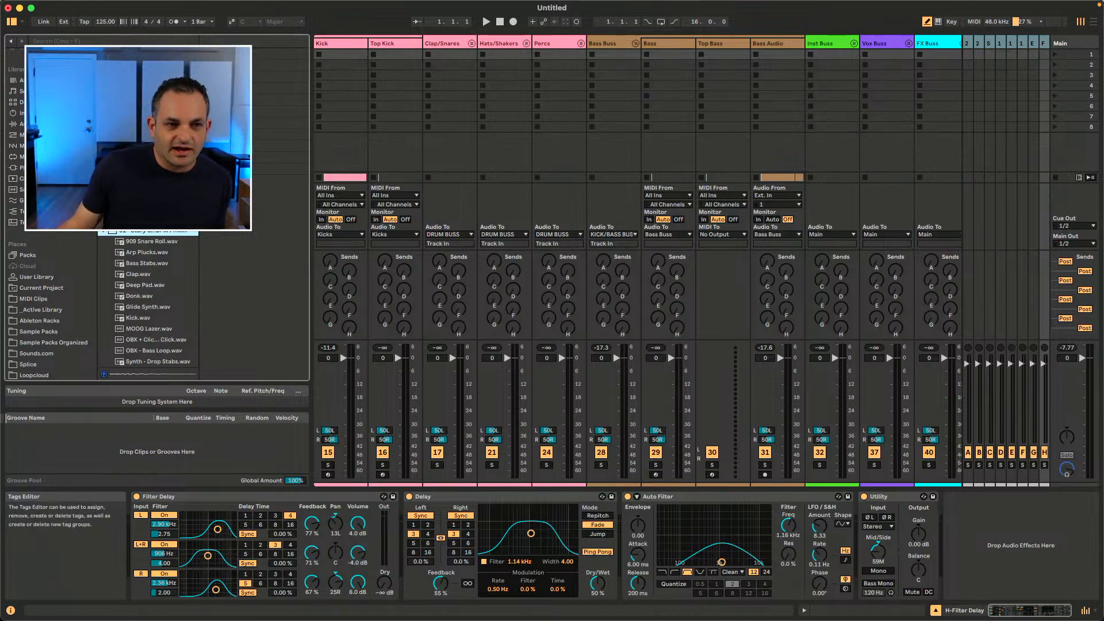
# Step: Open the Tags Editor for the selected sample and select Clap.wav to inspect its tags
pyautogui.click(156, 242)
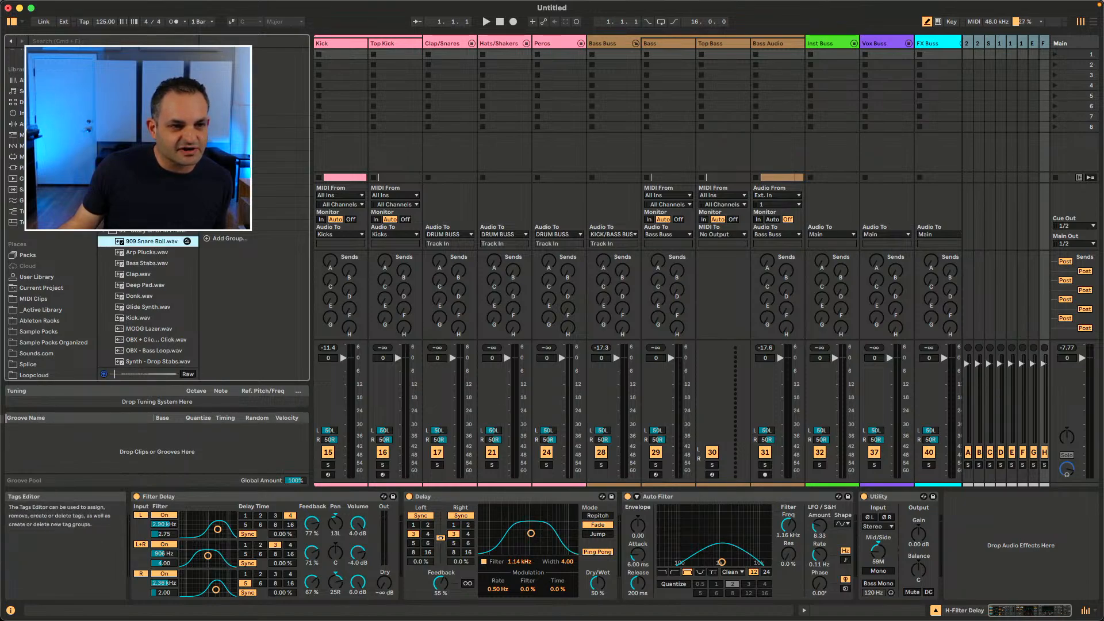
pyautogui.click(187, 241)
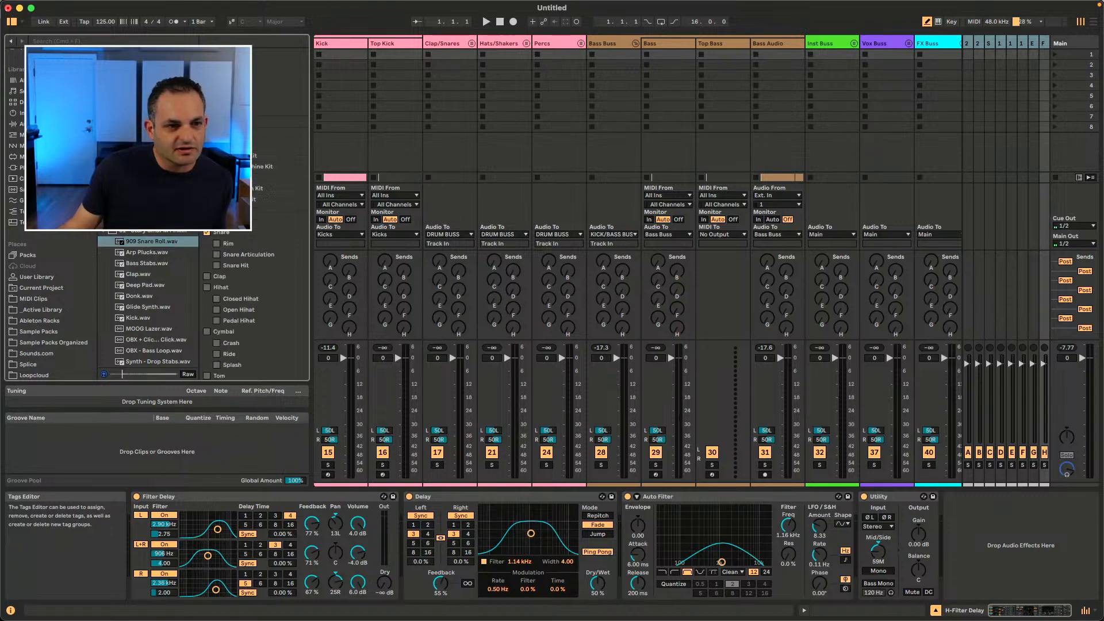
pyautogui.click(144, 274)
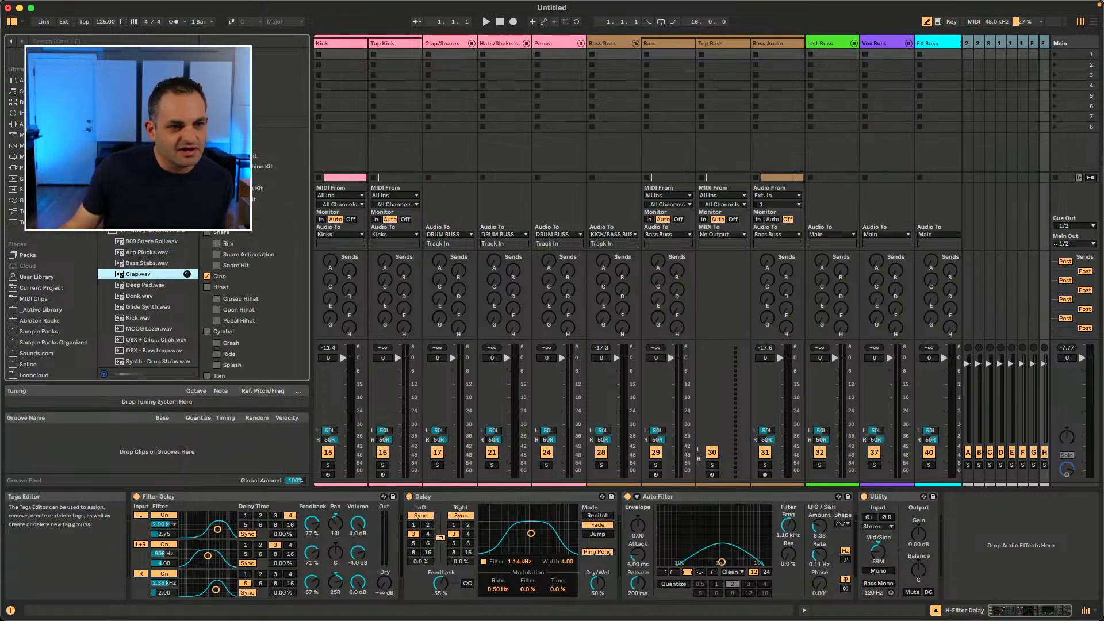
pyautogui.click(253, 277)
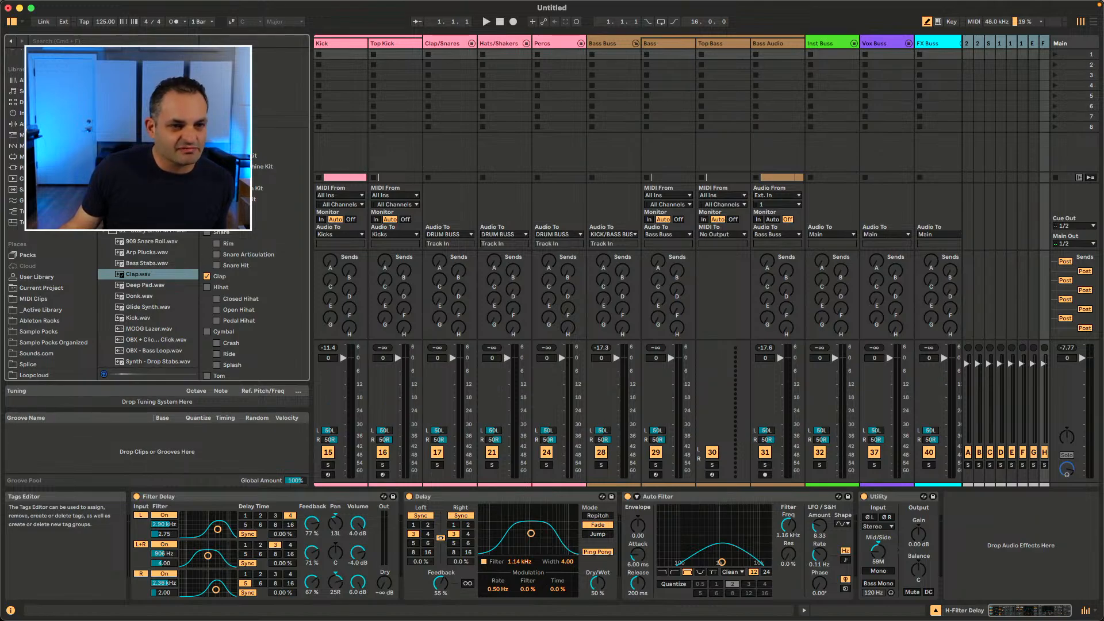
# Step: Browse the tag groups in the Tags Editor, then close it
pyautogui.click(206, 122)
pyautogui.click(206, 77)
pyautogui.scroll(-5, 235, 301)
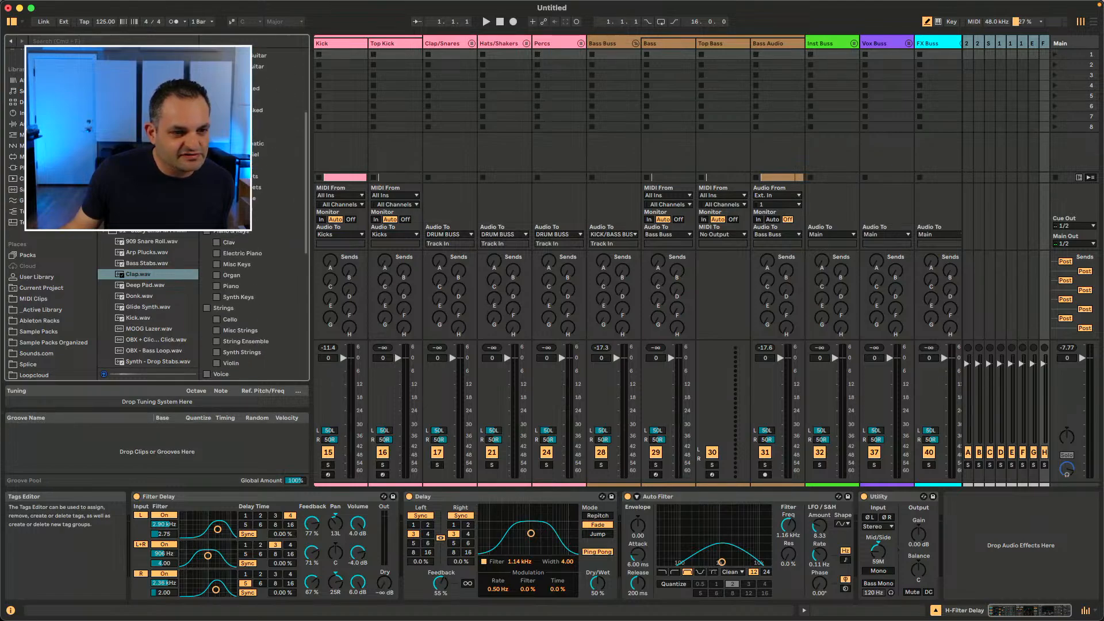
pyautogui.scroll(5, 236, 301)
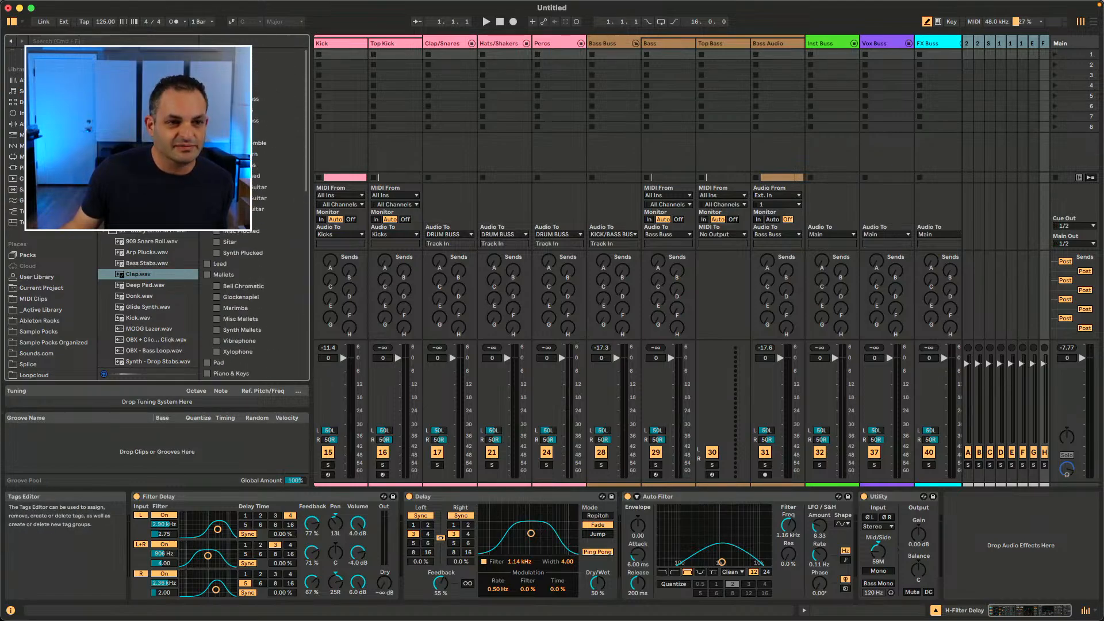
pyautogui.scroll(-10, 253, 304)
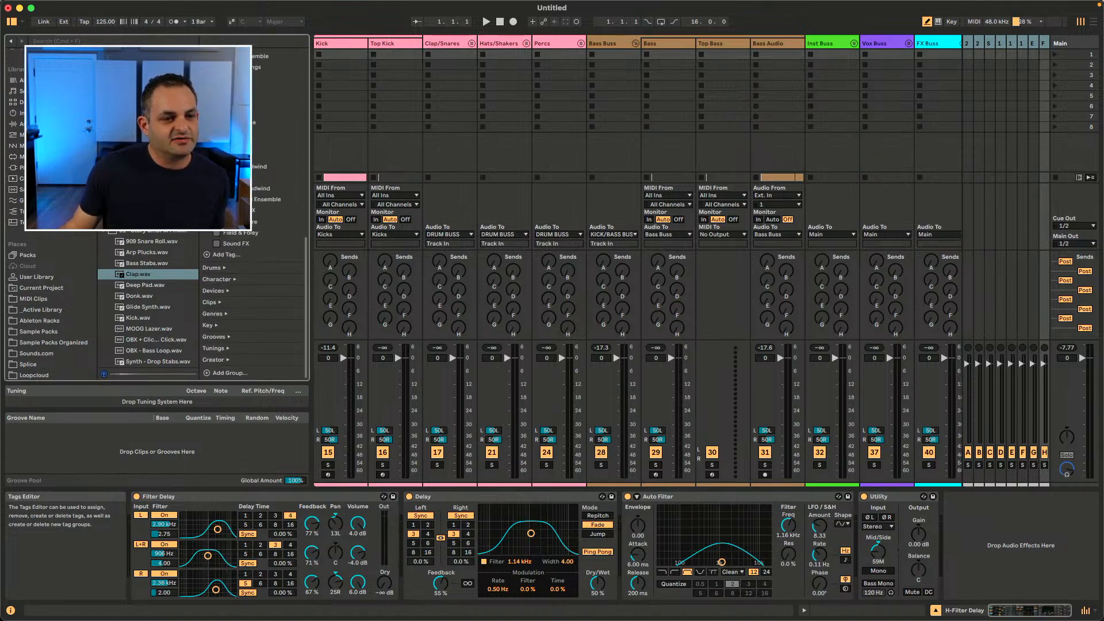
pyautogui.scroll(1, 254, 305)
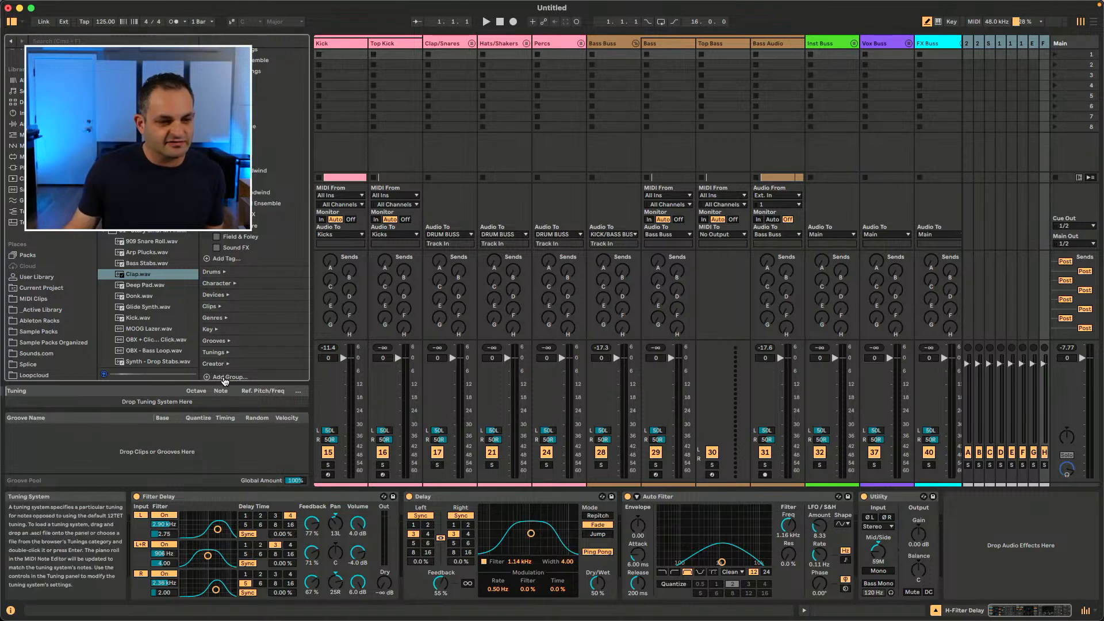
pyautogui.scroll(10, 225, 377)
pyautogui.click(206, 77)
pyautogui.click(206, 99)
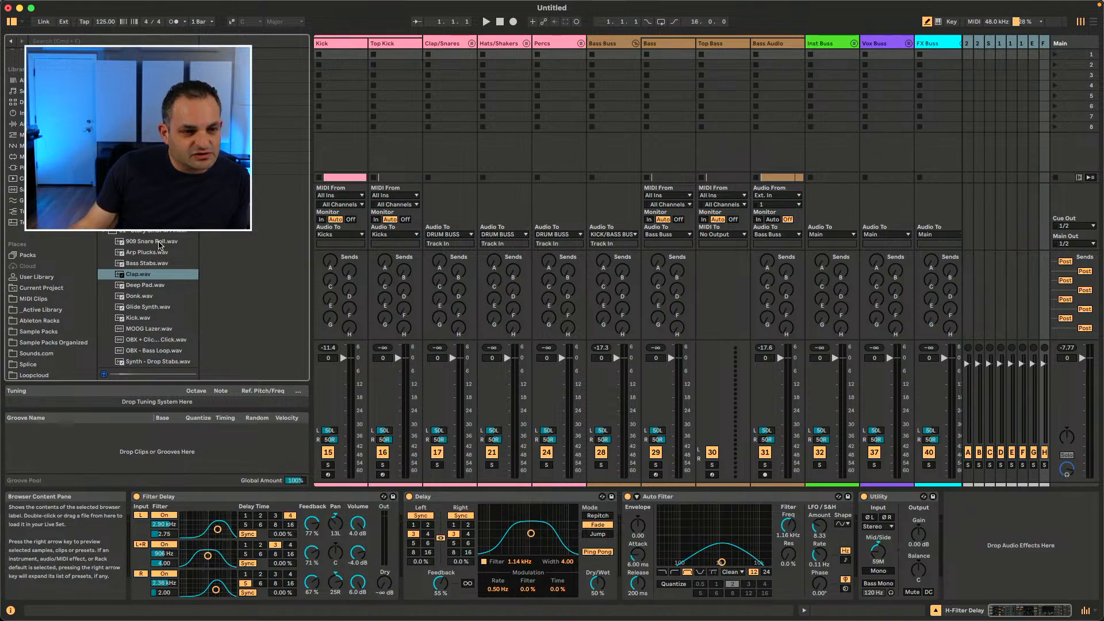
# Step: Preview a few more samples and run Show Similar Files on Kick.wav
pyautogui.click(157, 286)
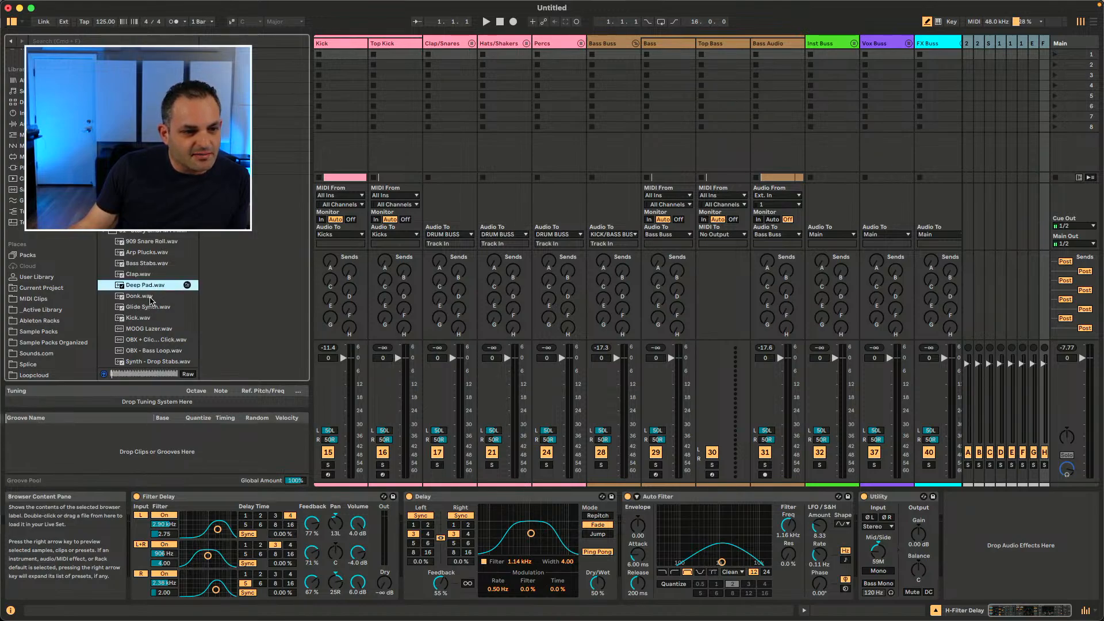
pyautogui.click(149, 296)
pyautogui.click(185, 308)
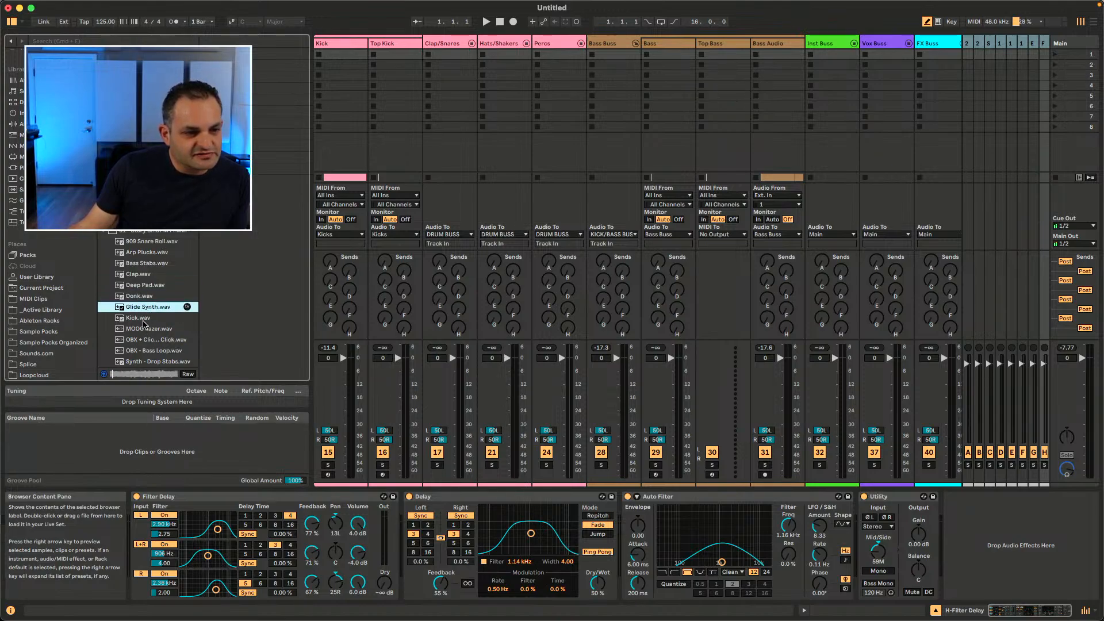
pyautogui.click(187, 319)
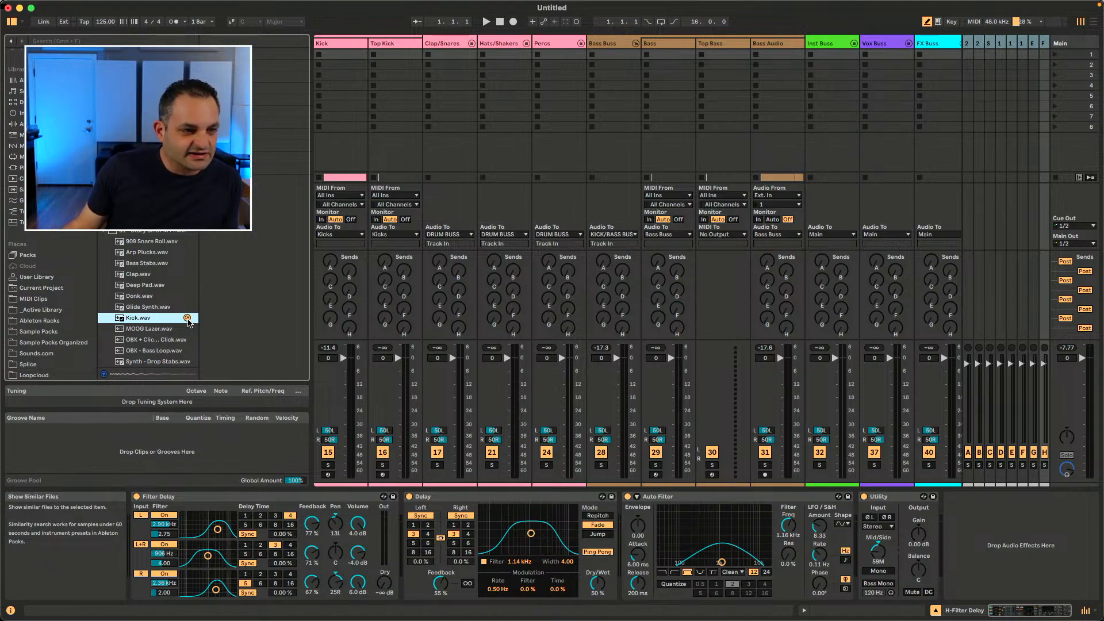
pyautogui.click(187, 318)
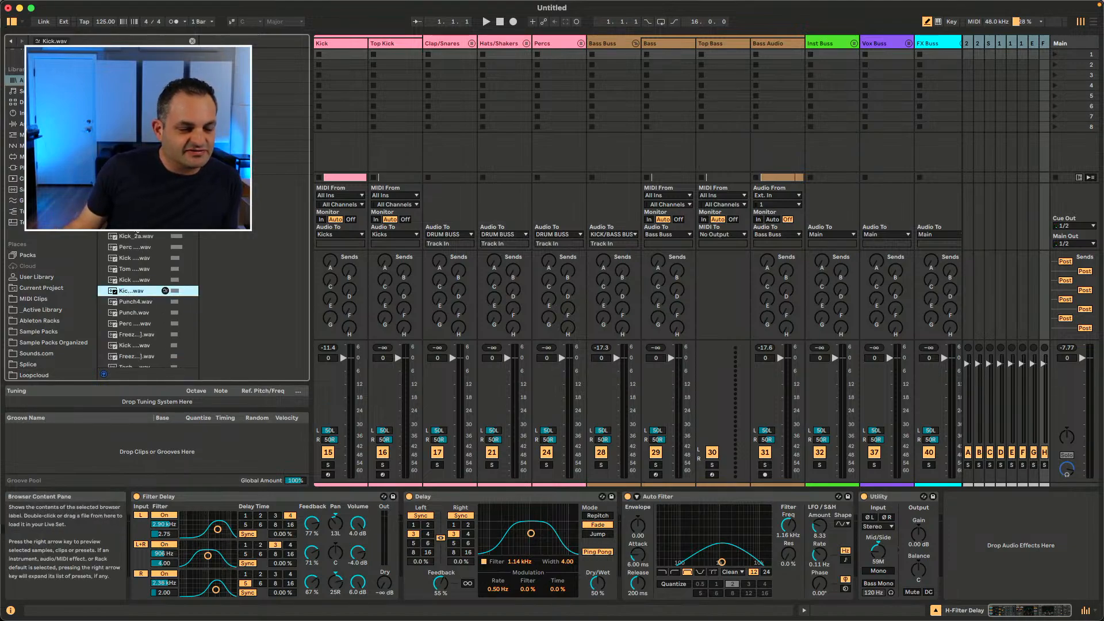
# Step: Widen the browser pane and preview the similar kick samples one by one
pyautogui.moveTo(199, 303); pyautogui.dragTo(272, 303)
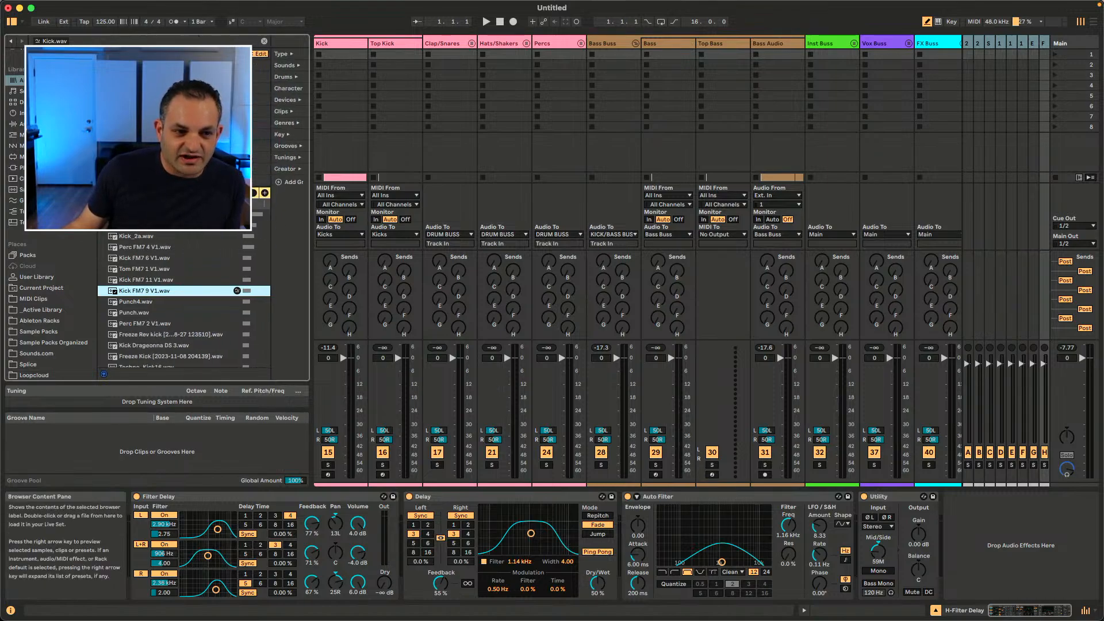
pyautogui.click(147, 235)
pyautogui.press('Down')
pyautogui.press('Down')
pyautogui.press('Down')
pyautogui.press('Down')
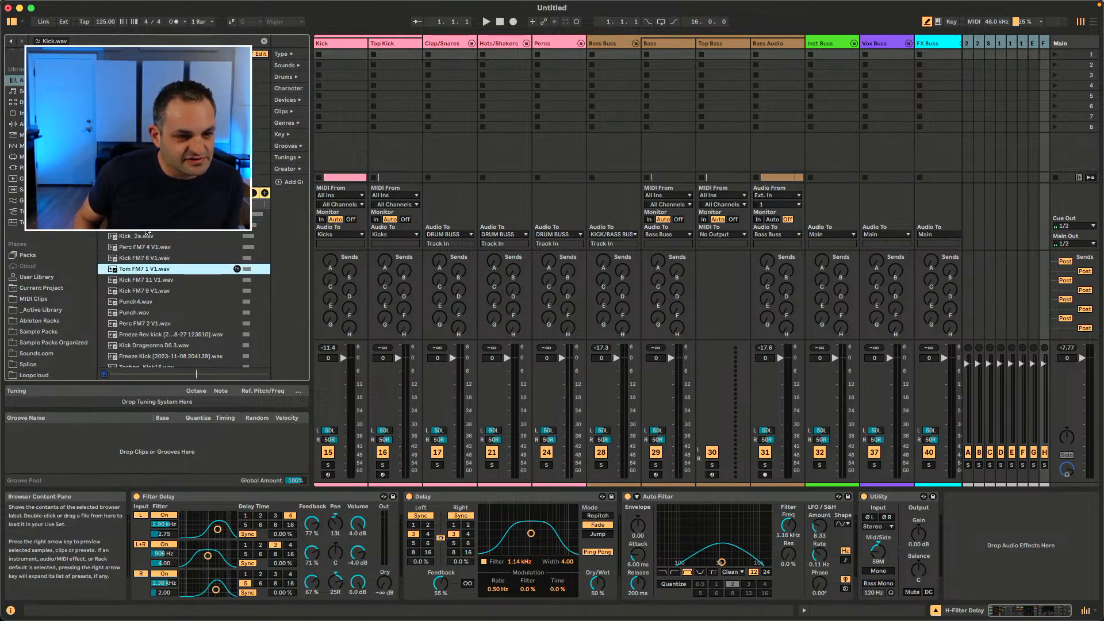
# Step: Step through the similar kick samples in the results list to preview each one
pyautogui.press('Down')
pyautogui.press('Down')
pyautogui.press('Down')
pyautogui.press('Down')
pyautogui.press('Down')
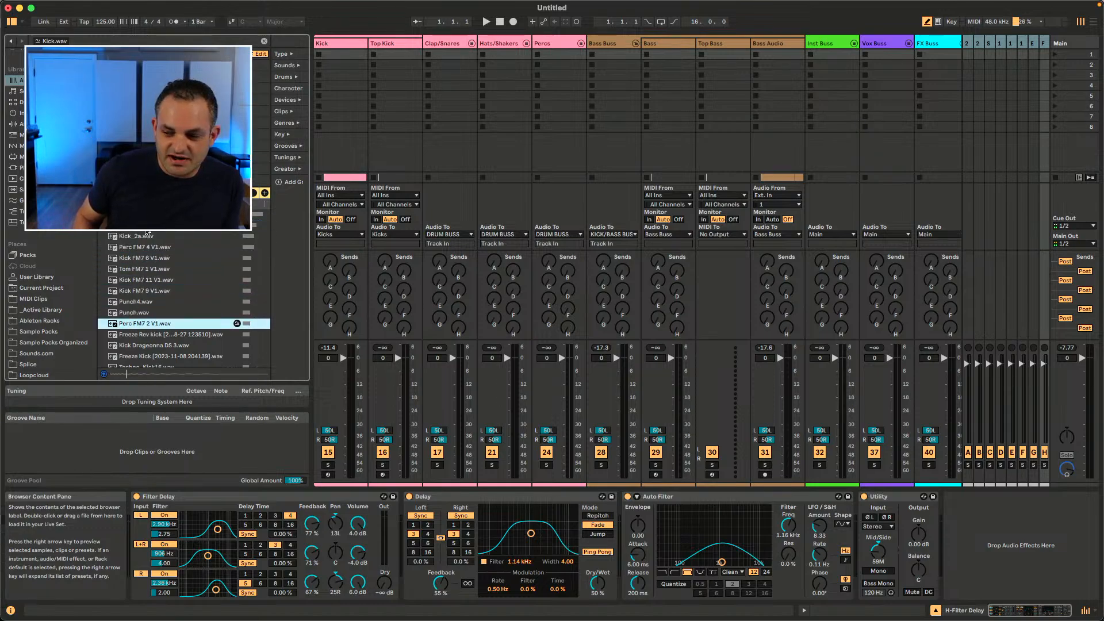
pyautogui.press('Down')
pyautogui.press('Down')
pyautogui.press('Down')
pyautogui.press('Up')
pyautogui.press('Up')
pyautogui.press('Up')
pyautogui.press('Up')
pyautogui.press('Up')
pyautogui.press('Up')
pyautogui.press('Up')
pyautogui.press('Up')
pyautogui.press('Up')
pyautogui.press('Up')
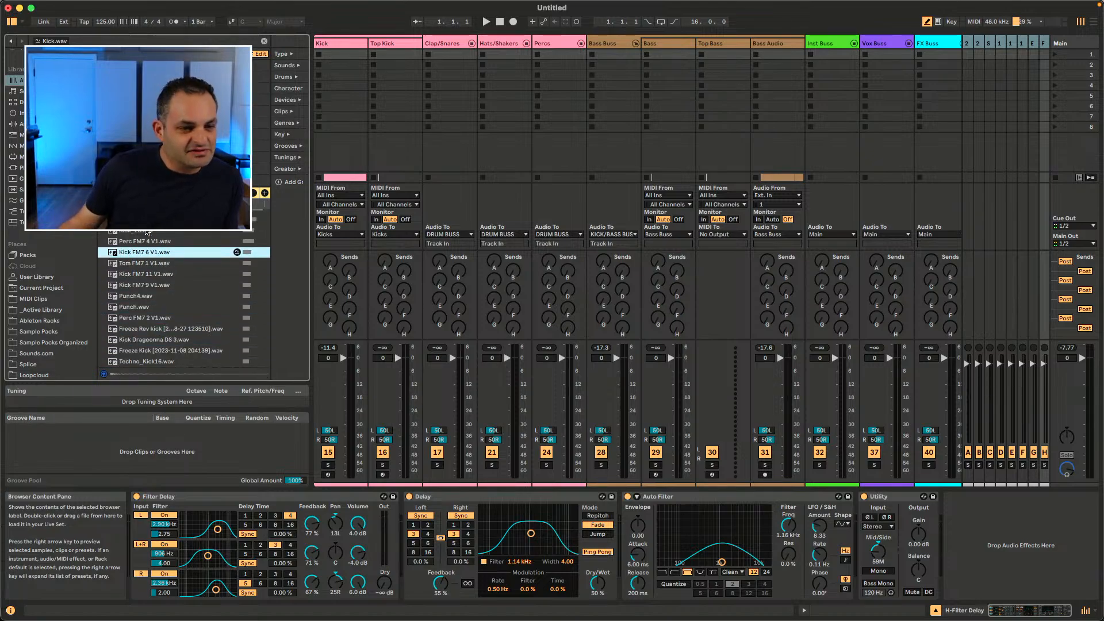
pyautogui.scroll(1, 218, 249)
pyautogui.press('Up')
pyautogui.press('Up')
pyautogui.press('Up')
pyautogui.press('Up')
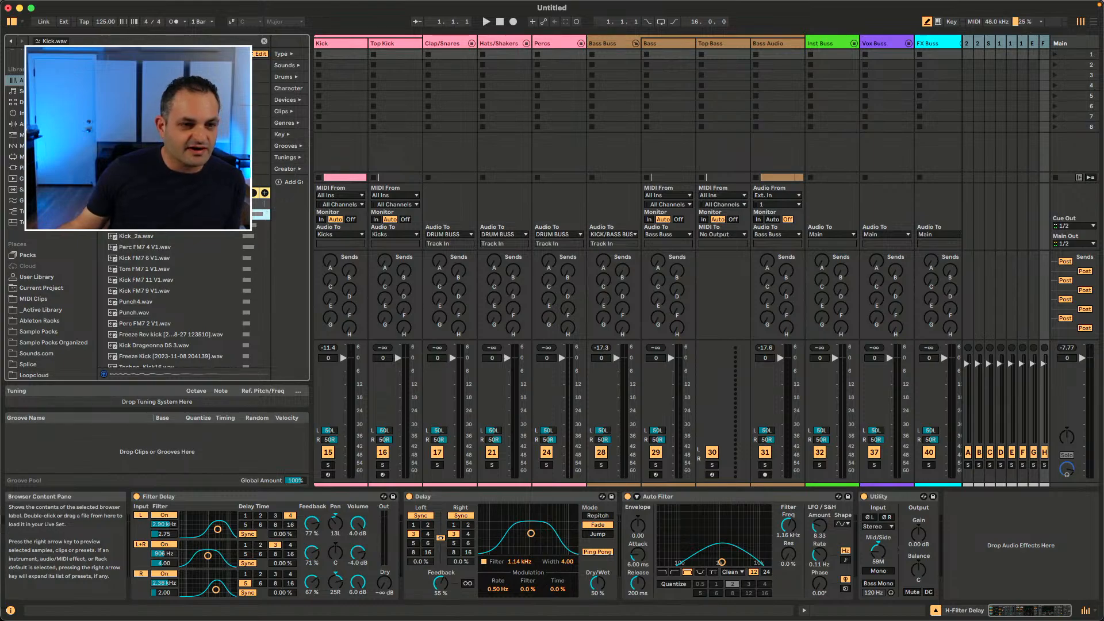
# Step: Narrow the browser's tag column and open the Kick track's Simpler device
pyautogui.moveTo(268, 280); pyautogui.dragTo(243, 280)
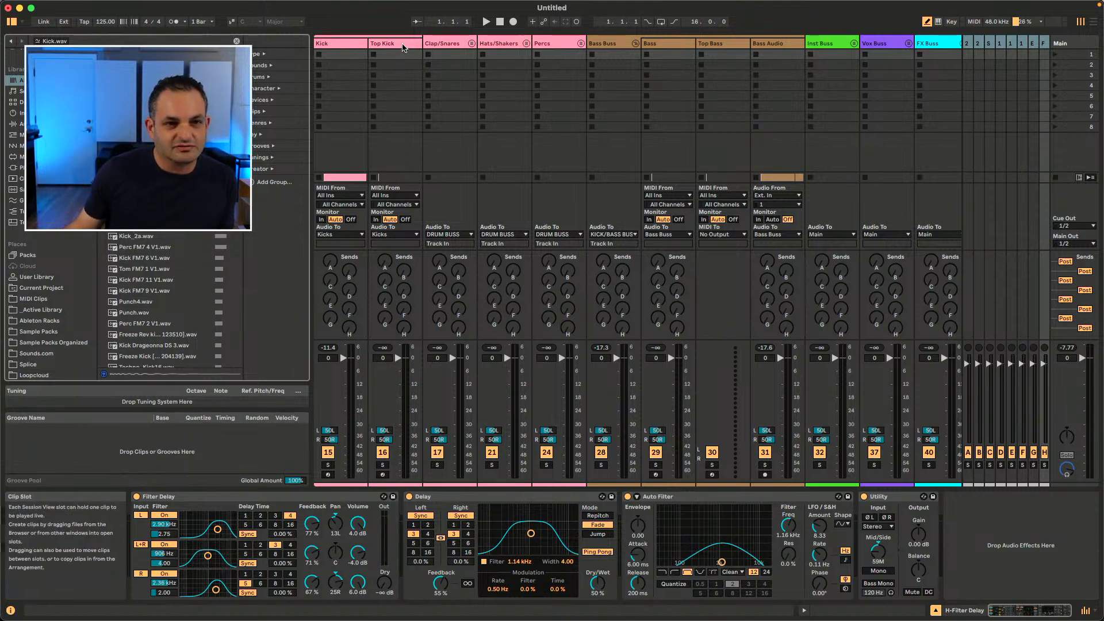
pyautogui.hscroll(-3, 374, 119)
pyautogui.doubleClick(425, 44)
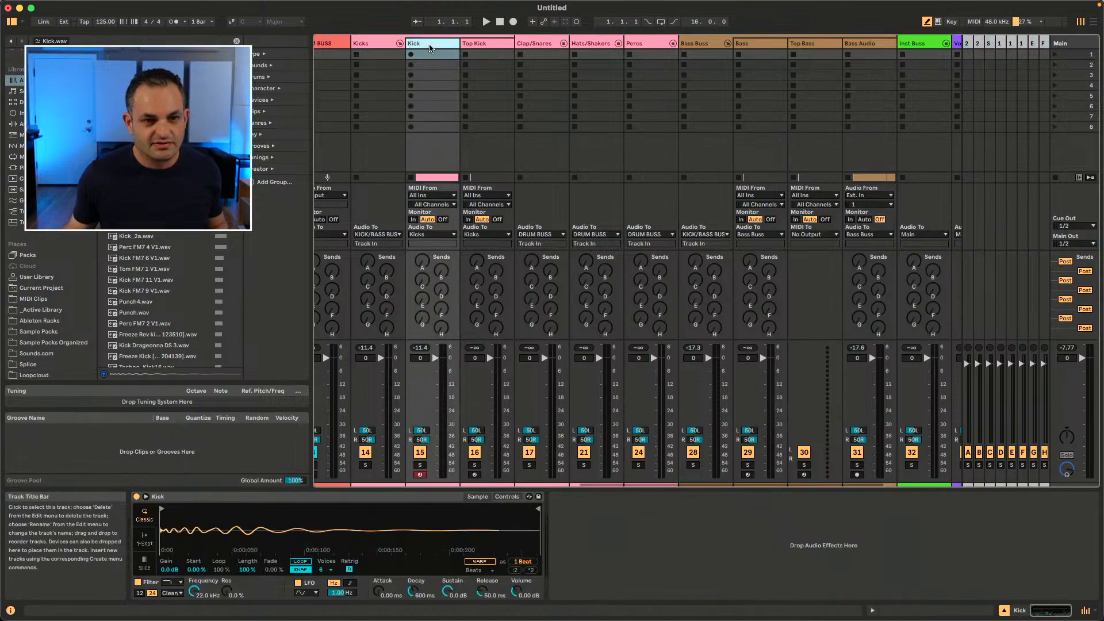
# Step: Hot-swap the Kick track's sample by stepping to the next files in the browser
pyautogui.click(528, 552)
pyautogui.click(527, 551)
pyautogui.click(527, 551)
pyautogui.click(528, 552)
pyautogui.click(527, 552)
pyautogui.click(527, 551)
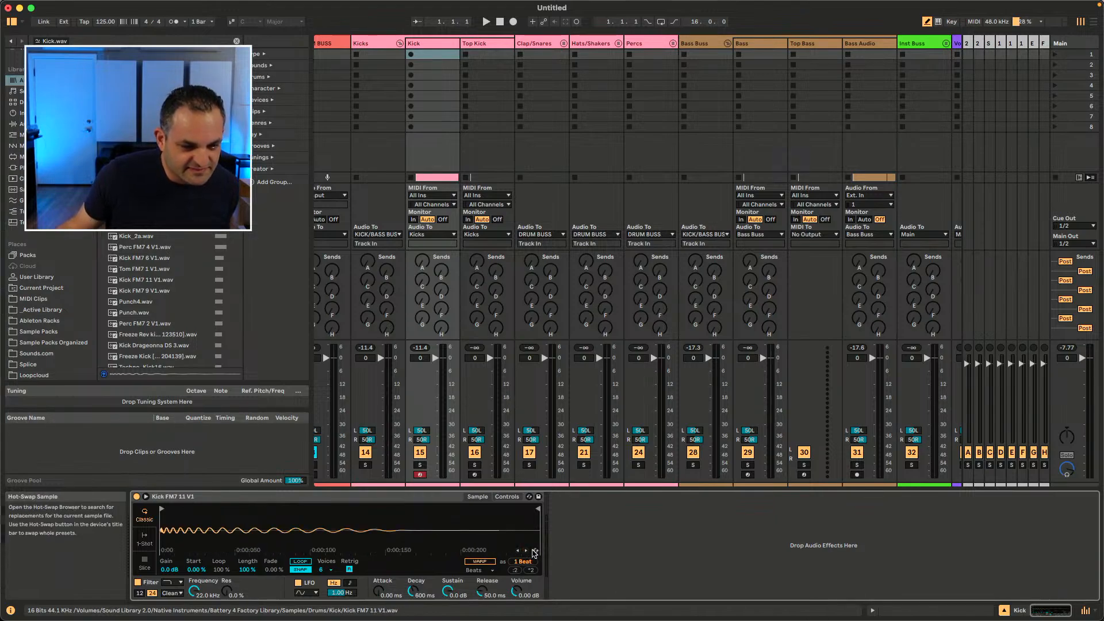
# Step: Select a few kick and tom samples in the results, then clear the similar-files search
pyautogui.click(175, 250)
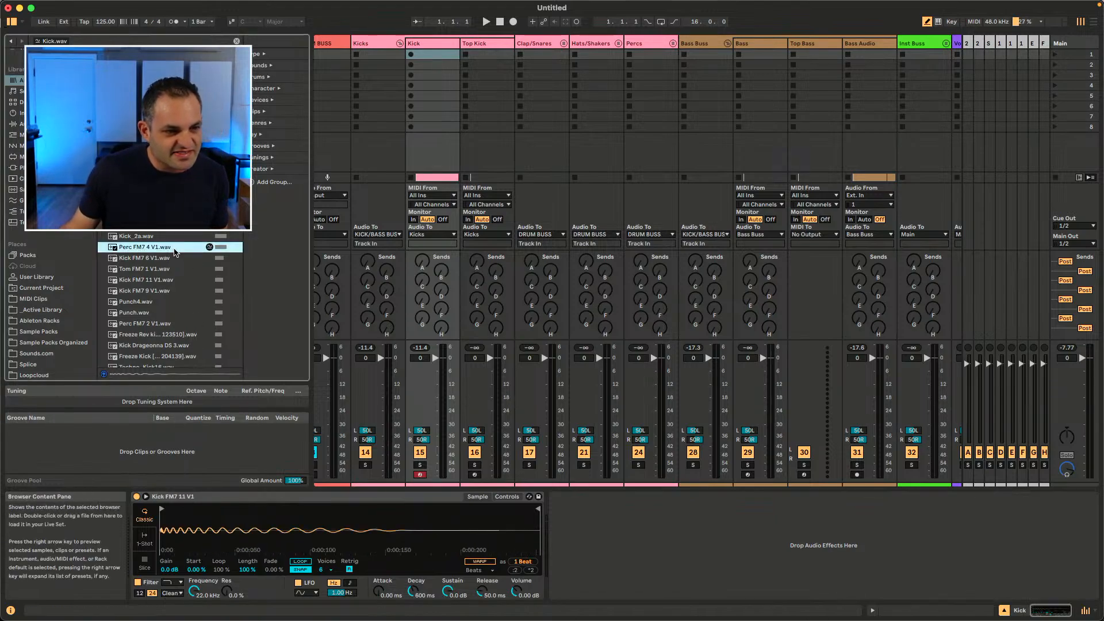
pyautogui.moveTo(174, 259); pyautogui.dragTo(171, 266)
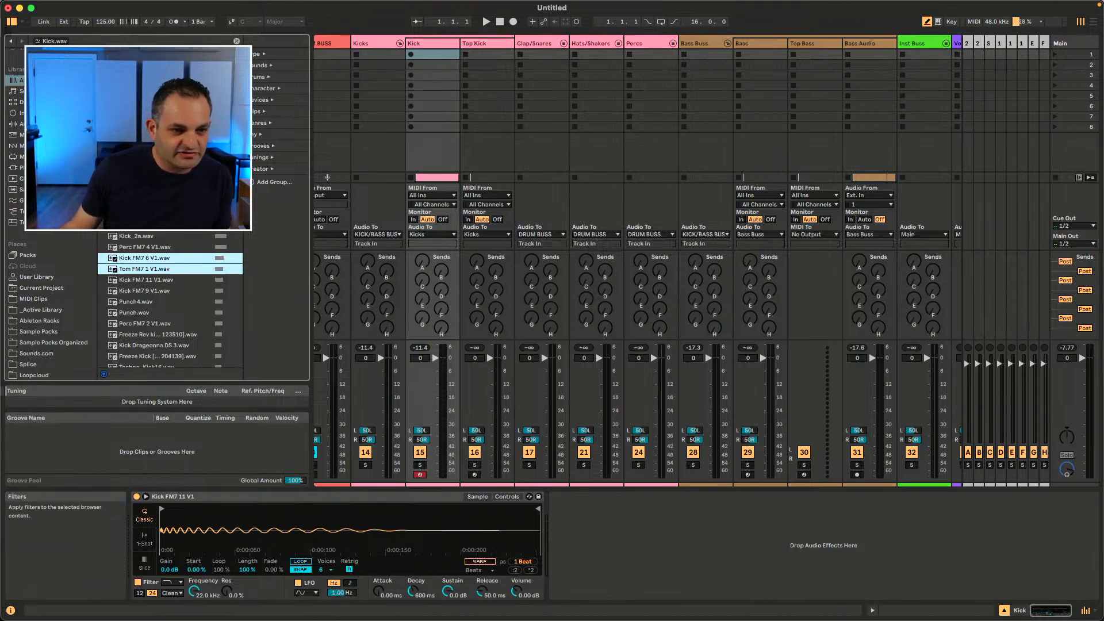
pyautogui.click(237, 41)
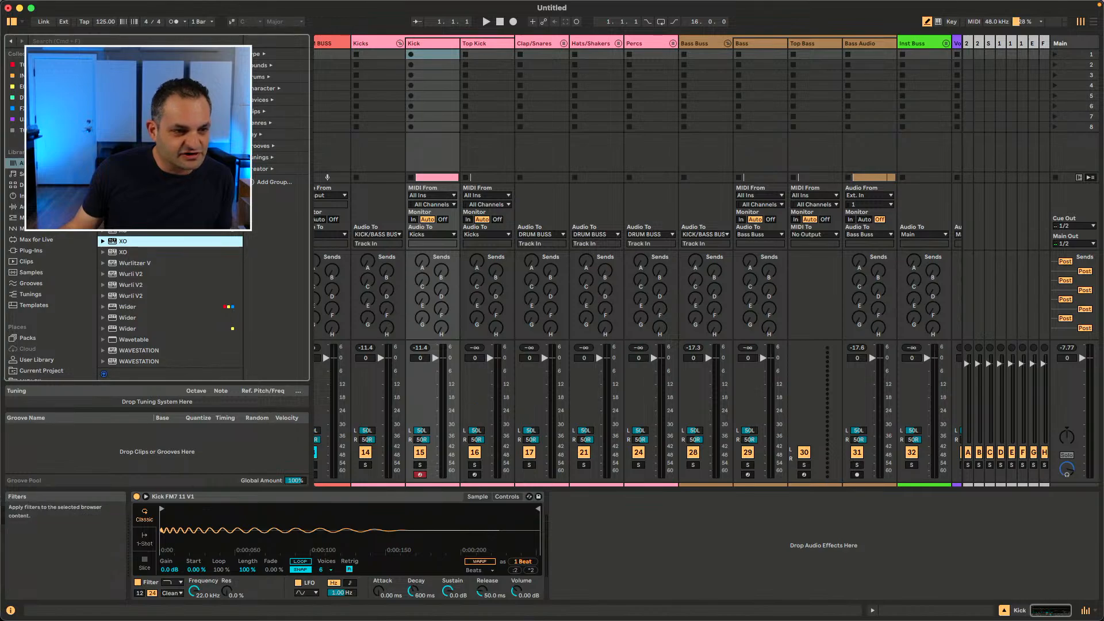
# Step: Open the NOS Sample Packs folder in the browser's places list and expand its contents
pyautogui.scroll(-3, 68, 321)
pyautogui.scroll(-4, 60, 363)
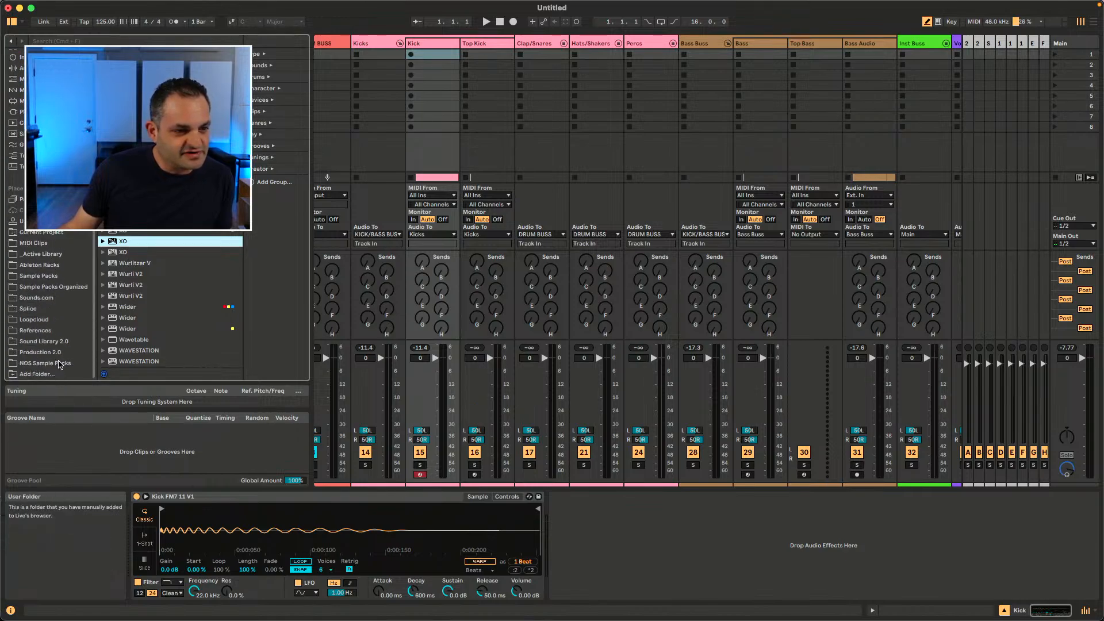
pyautogui.click(57, 364)
pyautogui.click(137, 233)
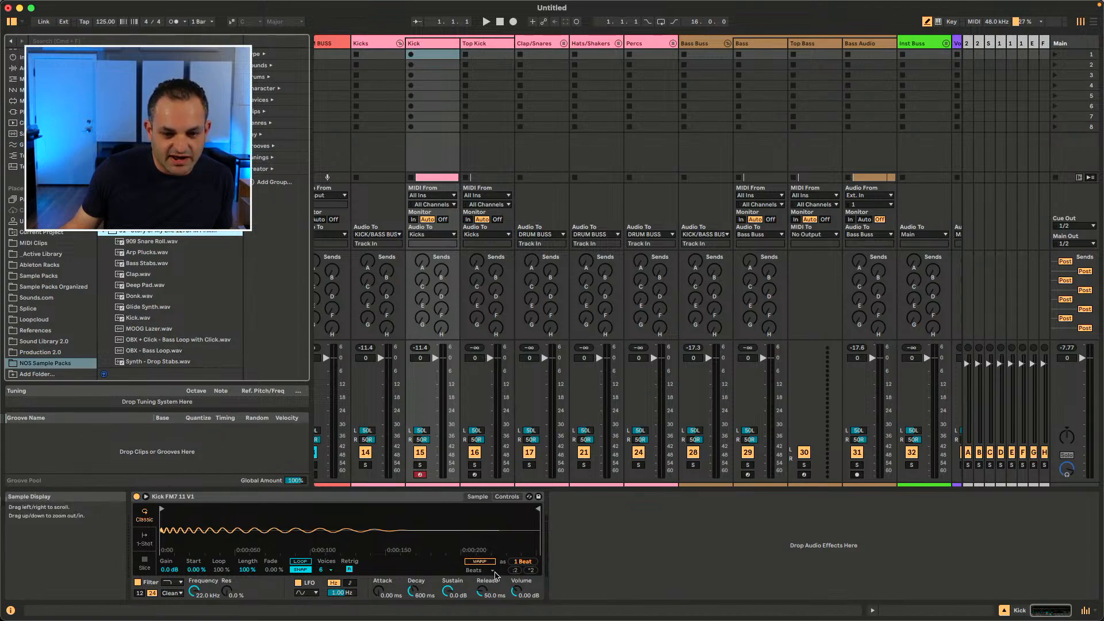
# Step: Hot-swap the Simpler's sample through several files, landing on Perc FM7 2 V1
pyautogui.click(524, 552)
pyautogui.click(524, 552)
pyautogui.click(524, 552)
pyautogui.click(525, 551)
pyautogui.click(534, 551)
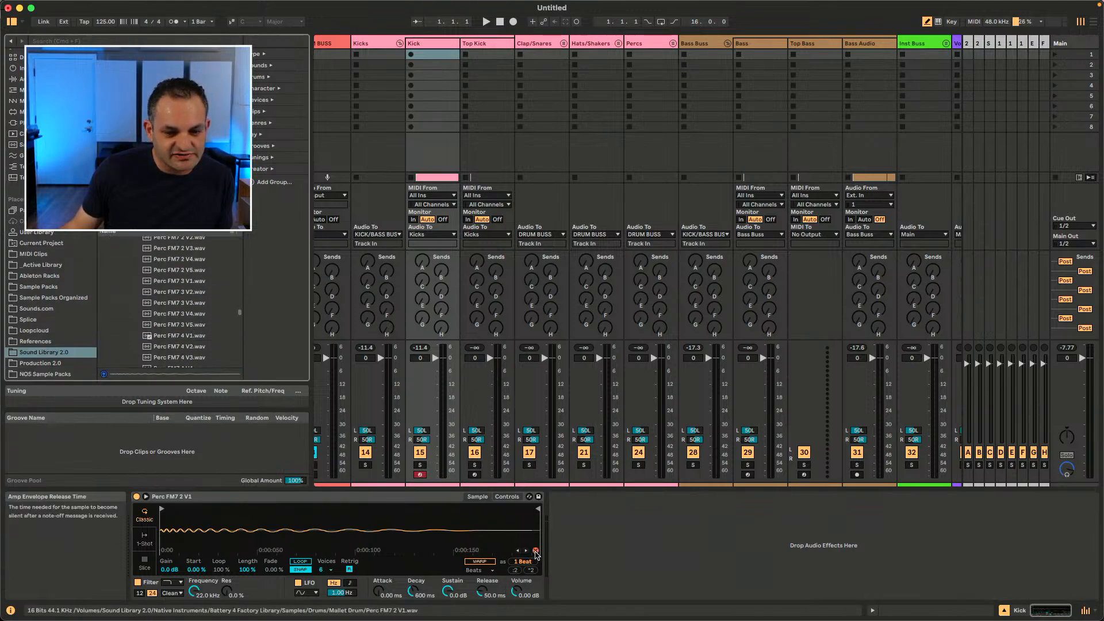
# Step: Select Perc FM7 3 V1 in the browser, then turn off Hot-Swap mode
pyautogui.click(193, 269)
pyautogui.click(193, 280)
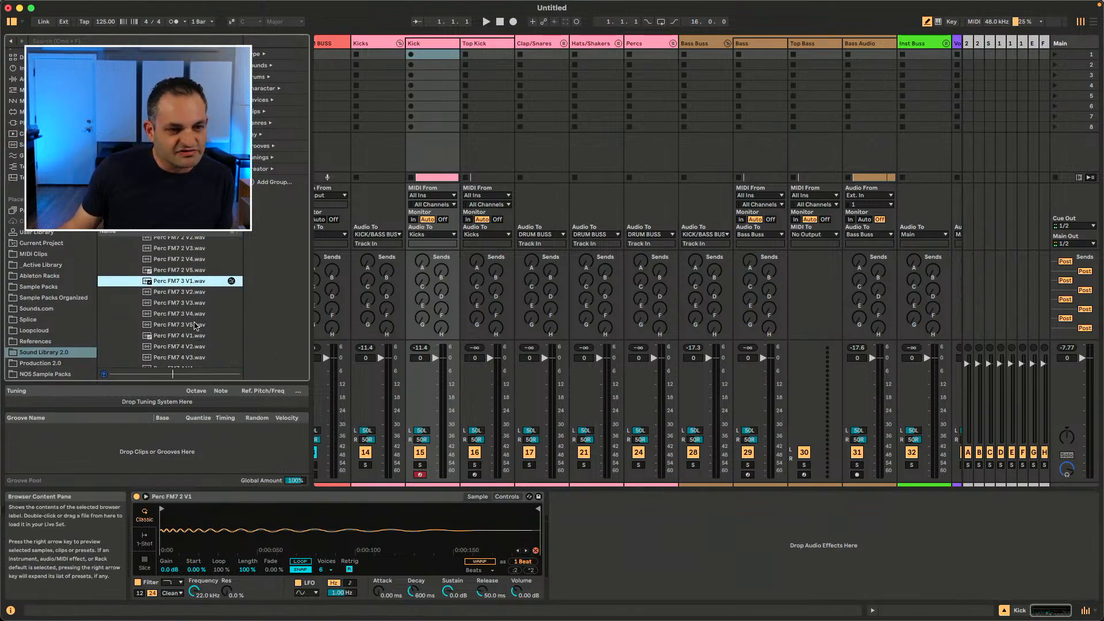
pyautogui.click(536, 552)
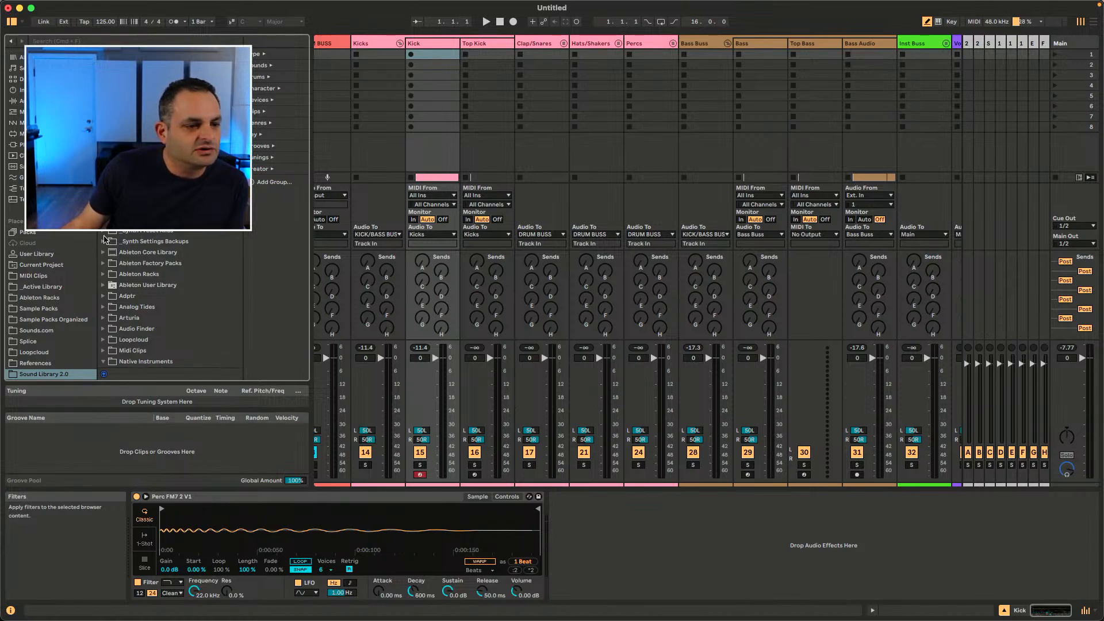
# Step: Hide the browser's Tuning section via its configuration menu, then show it again
pyautogui.click(21, 21)
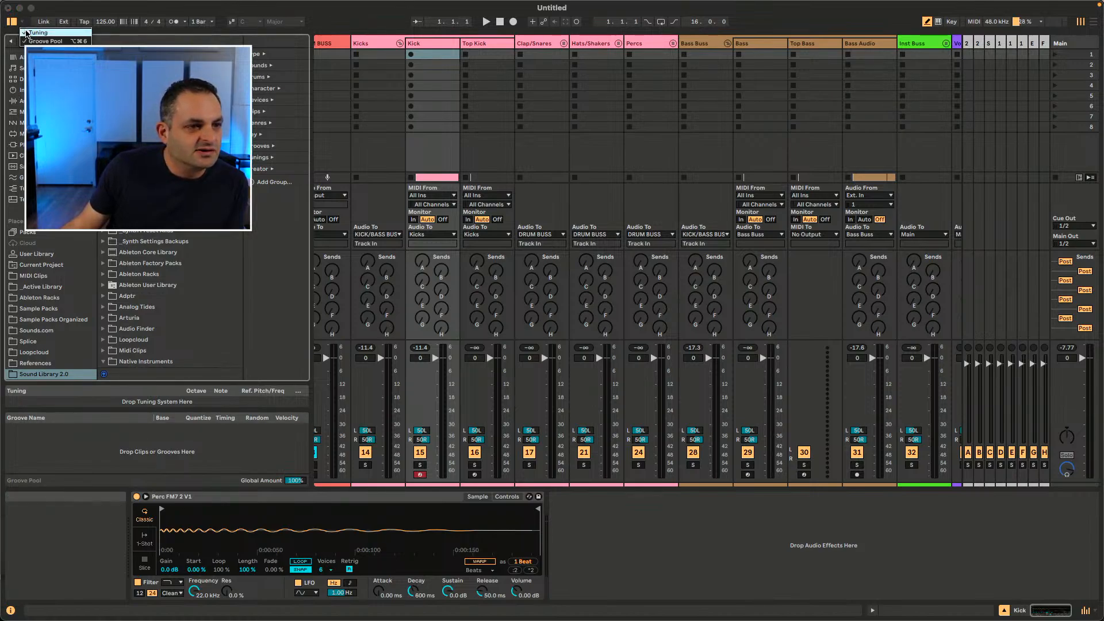
pyautogui.click(25, 33)
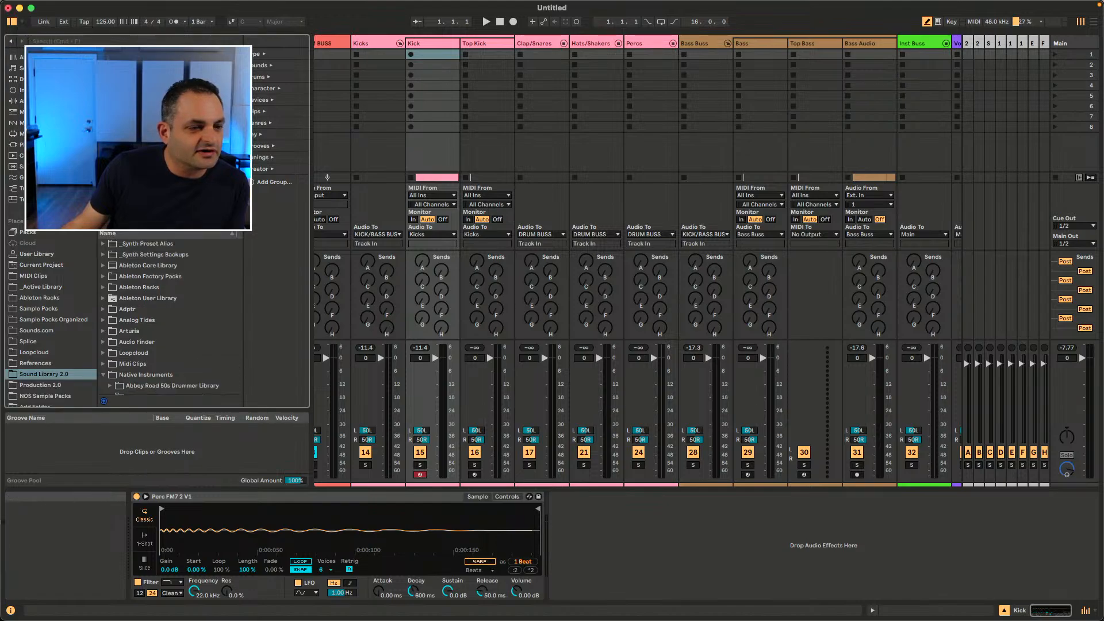
pyautogui.click(22, 21)
pyautogui.click(26, 33)
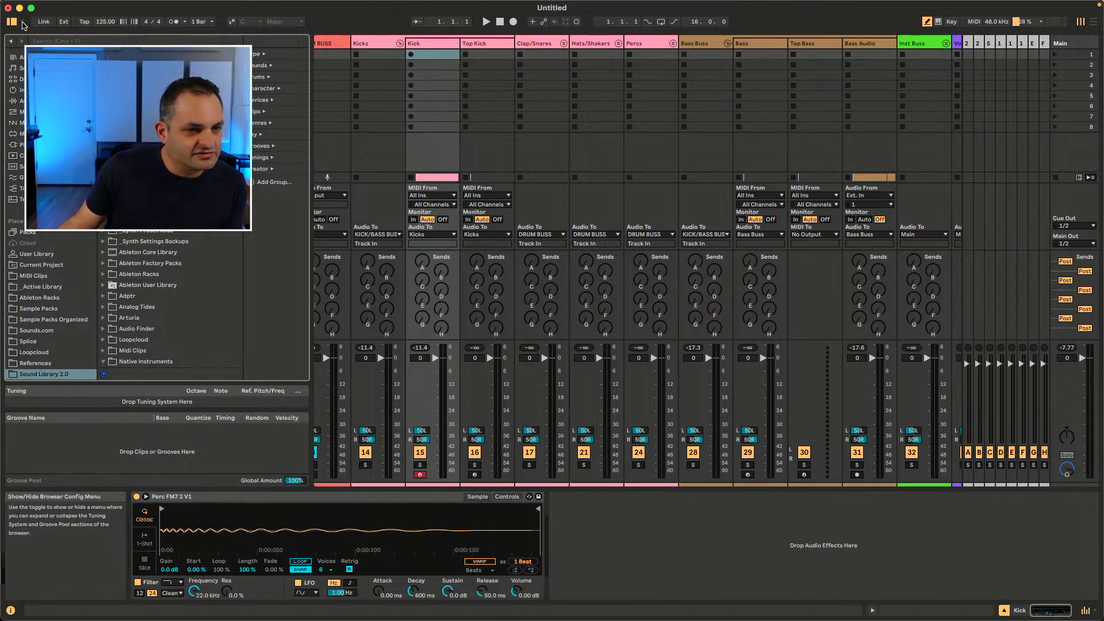
# Step: Hide the browser's Tuning section through the browser configuration menu
pyautogui.click(22, 23)
pyautogui.click(28, 33)
pyautogui.click(24, 25)
pyautogui.click(24, 24)
pyautogui.click(23, 23)
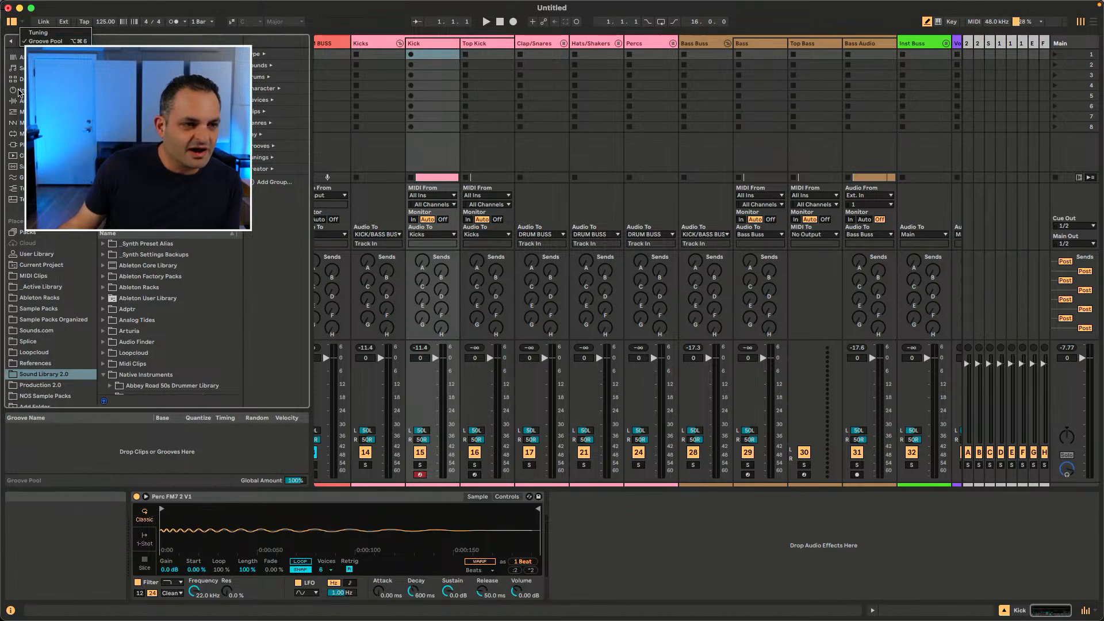
pyautogui.click(352, 19)
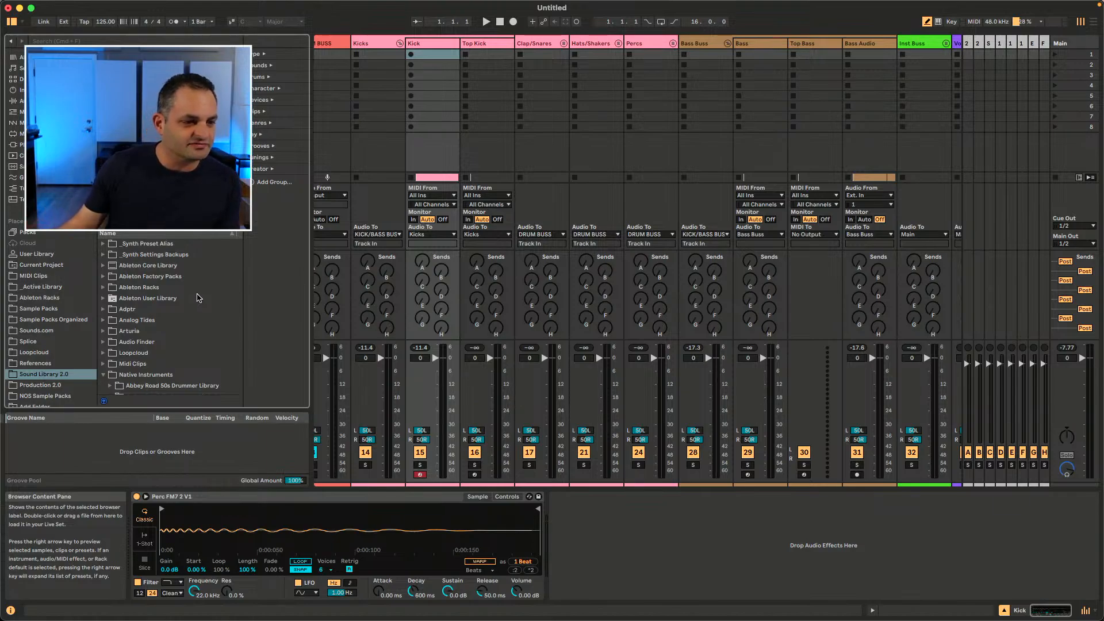
# Step: Open the Navigate menu to review its view and focus options, then close it
pyautogui.scroll(-1, 48, 373)
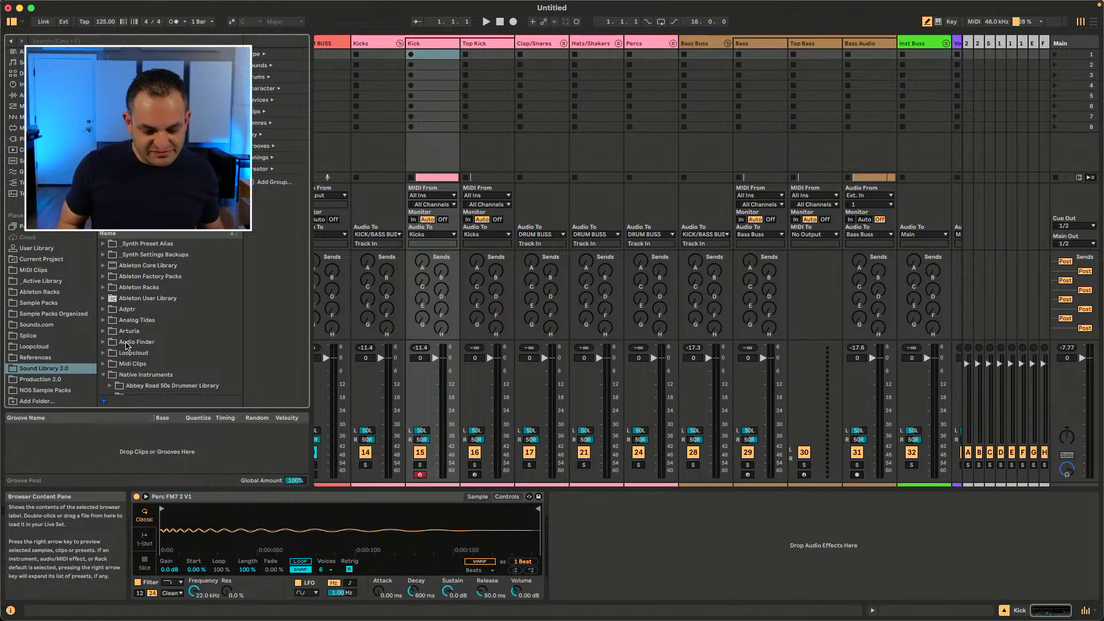
pyautogui.moveTo(21, 3)
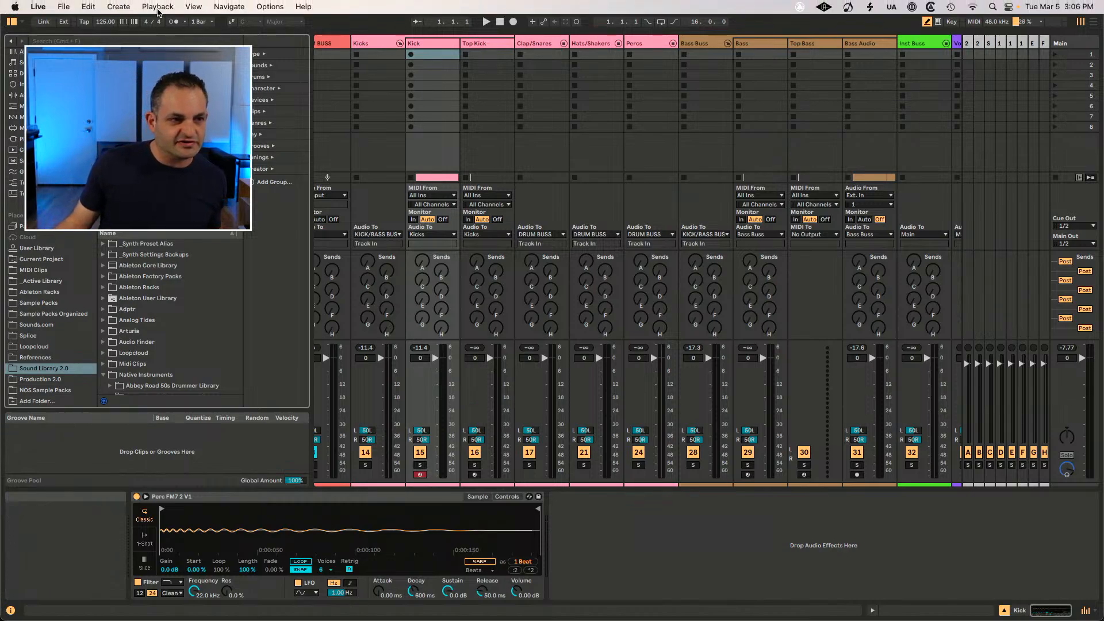
pyautogui.click(232, 6)
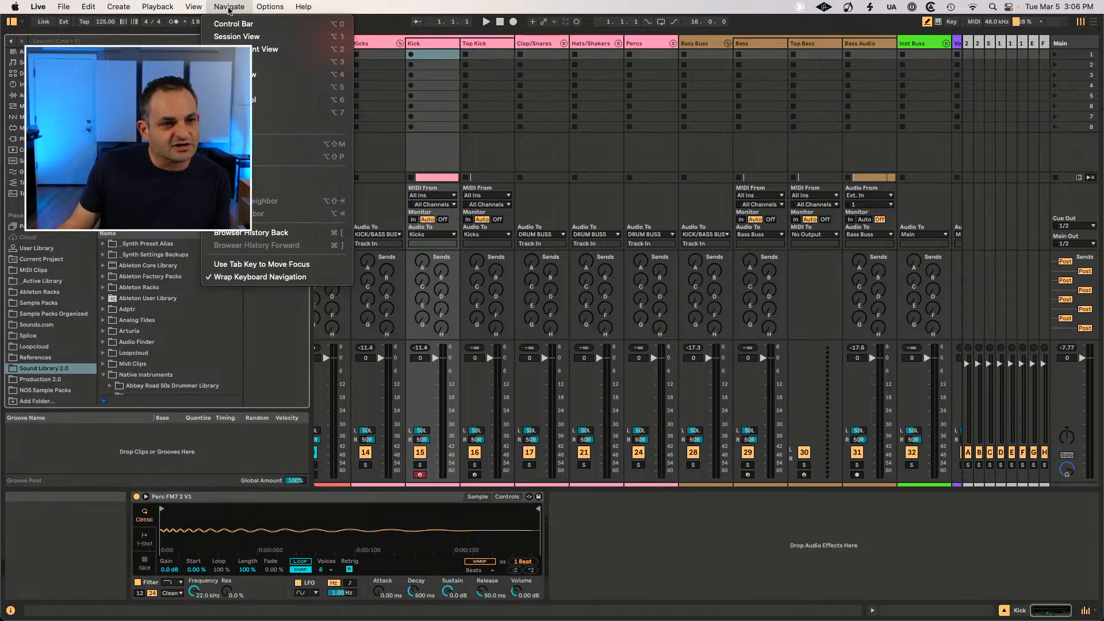
pyautogui.click(654, 537)
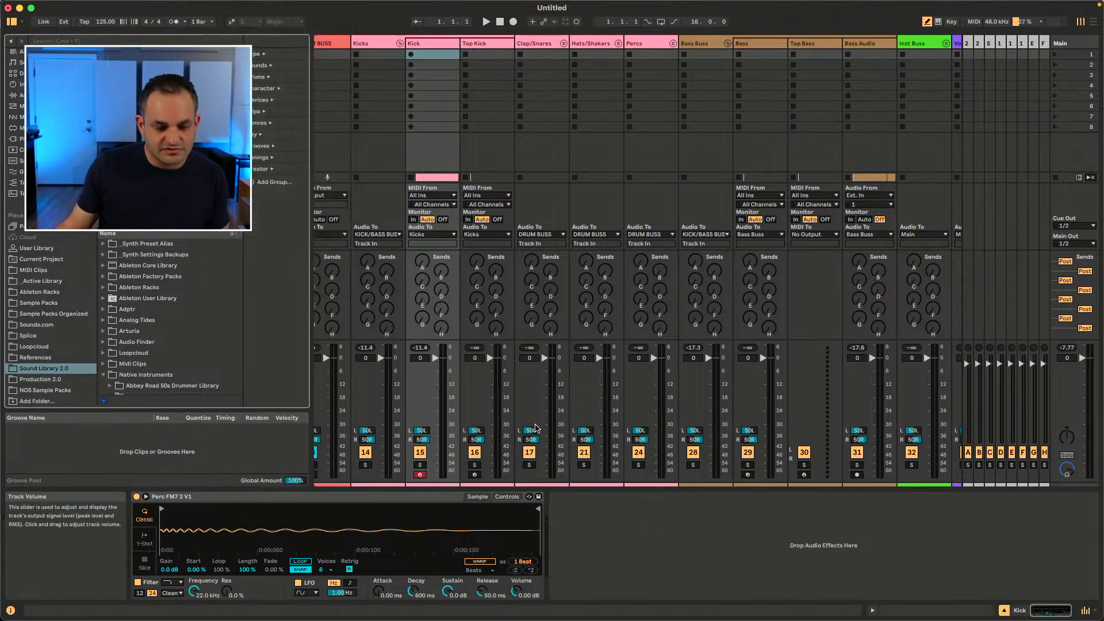
# Step: Switch to Arrangement View and show the mixer there
pyautogui.press('Tab')
pyautogui.moveTo(173, 3)
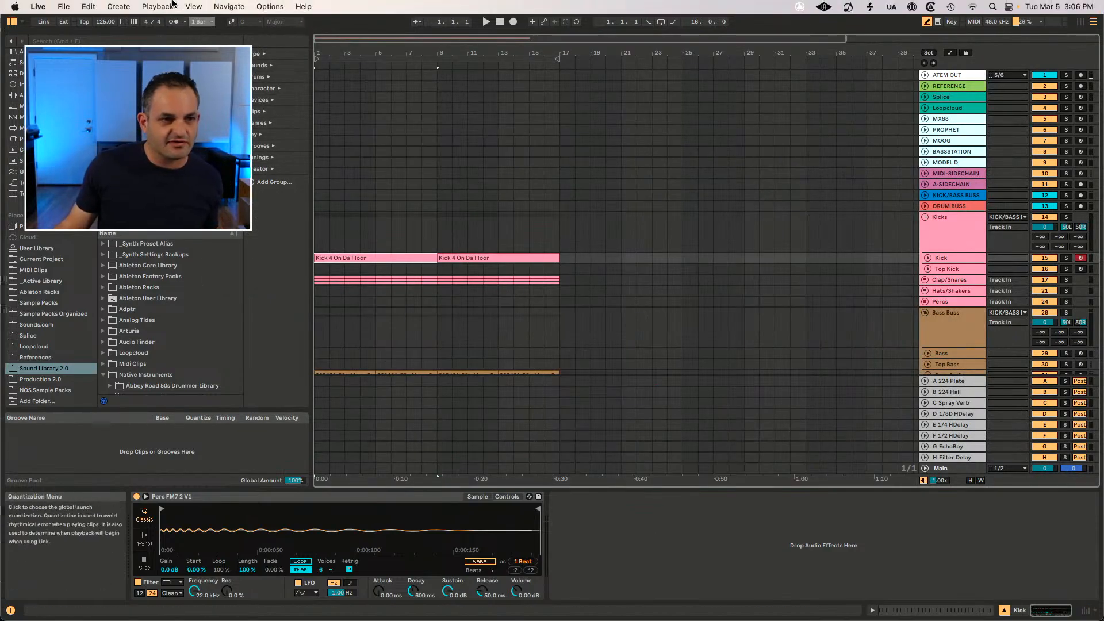
pyautogui.click(229, 6)
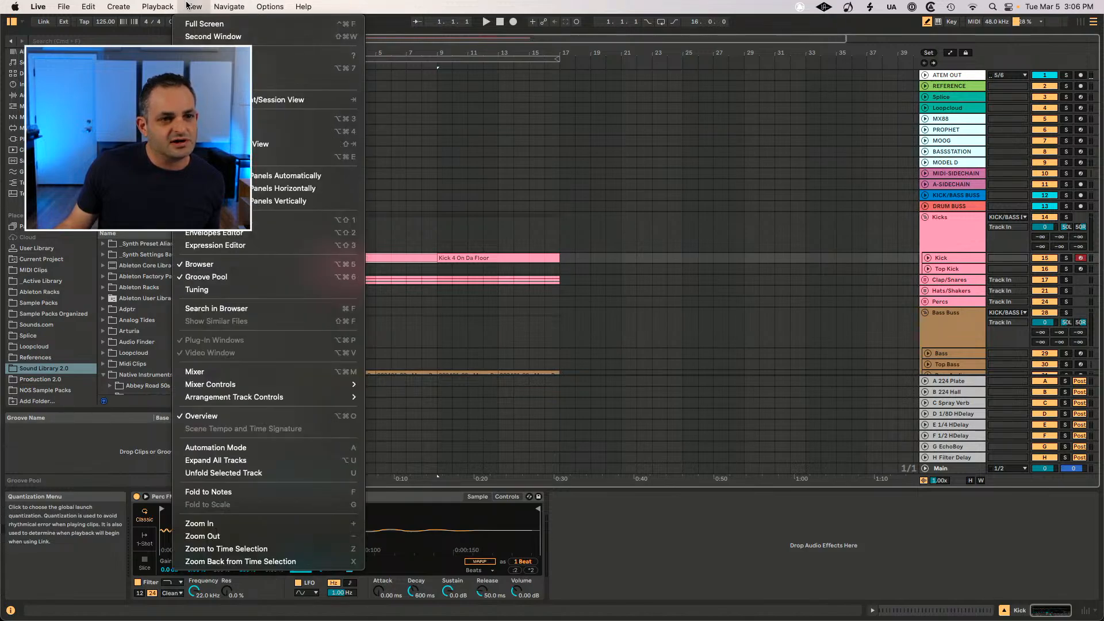
pyautogui.click(194, 371)
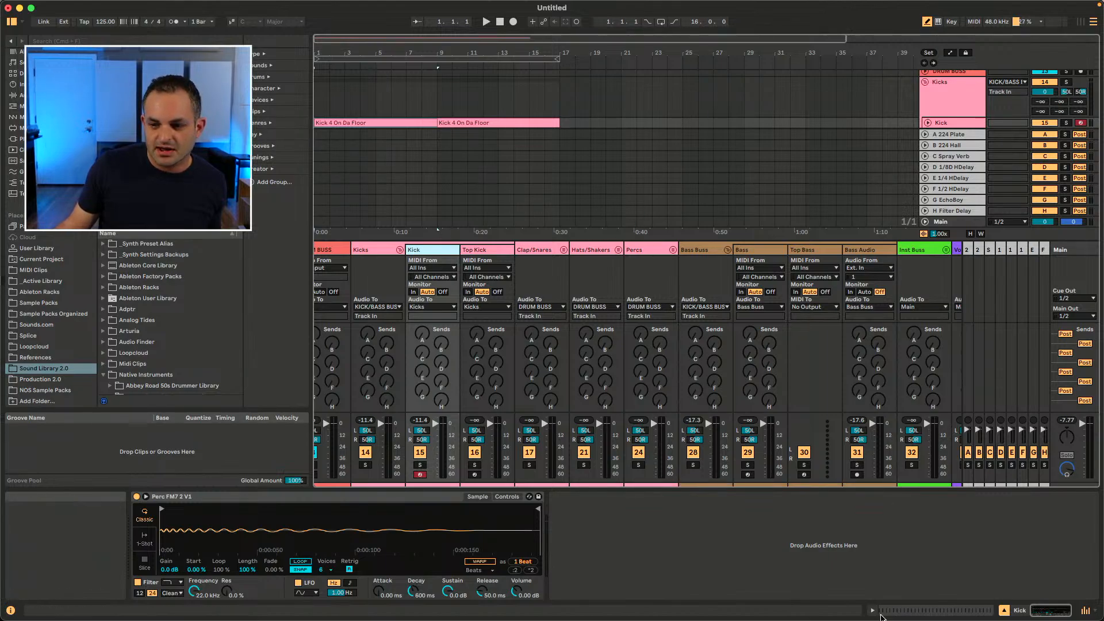
# Step: Hide the Arrangement View mixer using the mixer toggle
pyautogui.click(1086, 611)
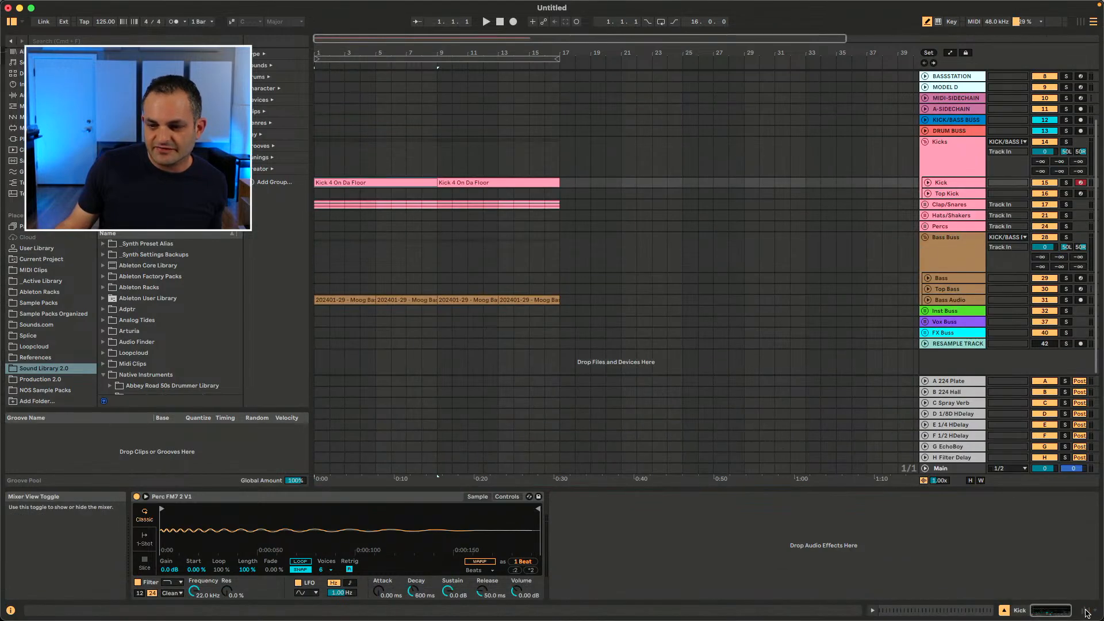
pyautogui.click(1086, 611)
pyautogui.click(1086, 611)
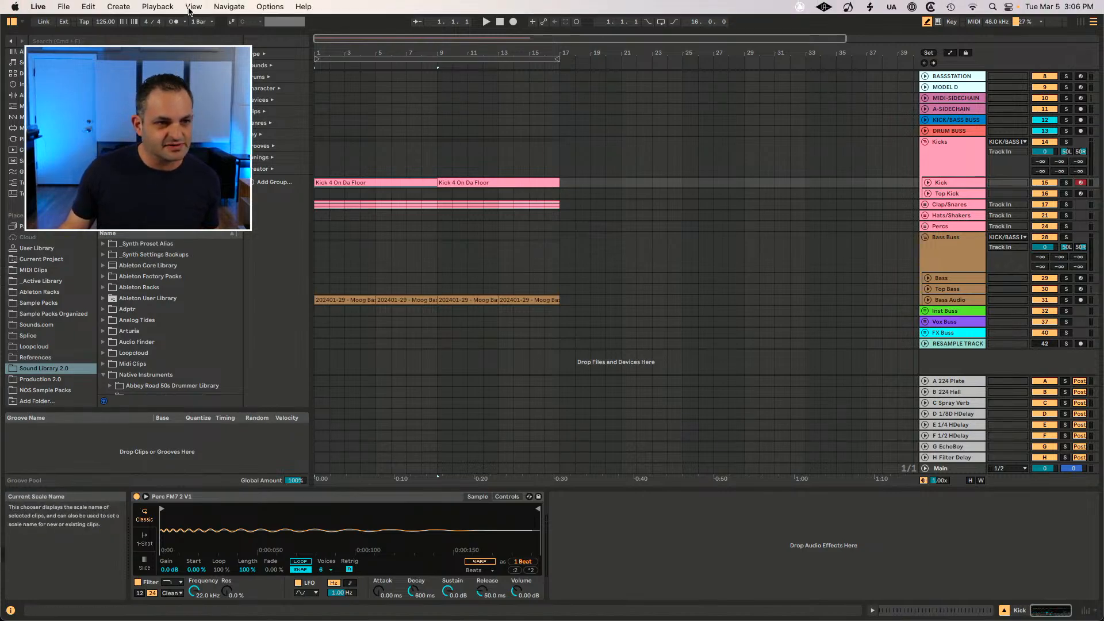
# Step: Toggle the Arrangement mixer on and off with its keyboard shortcut
pyautogui.click(189, 8)
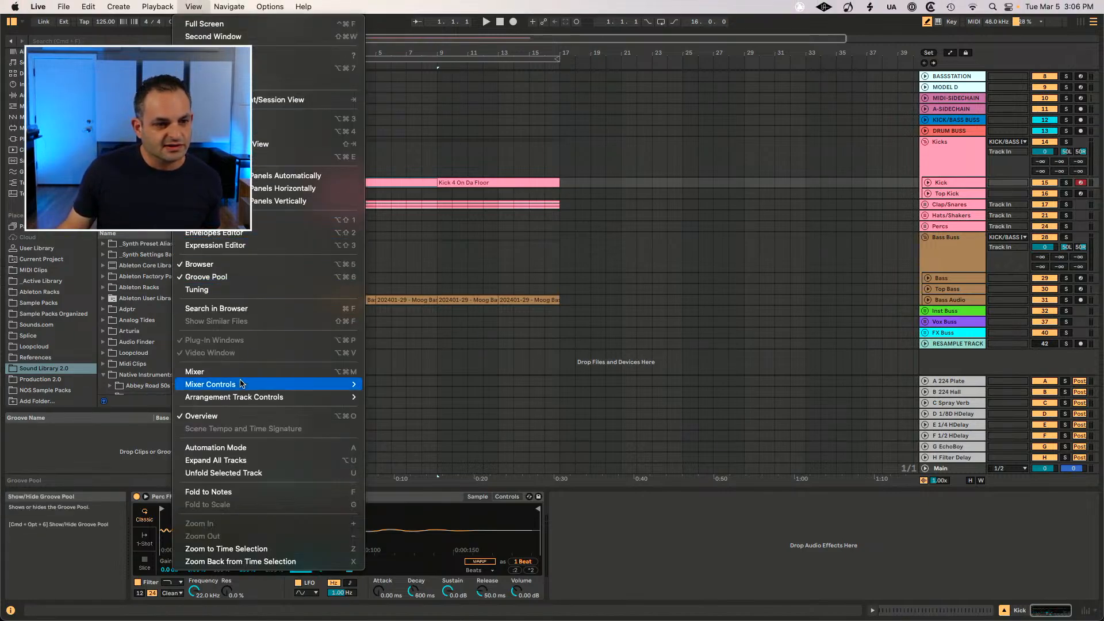
pyautogui.click(424, 341)
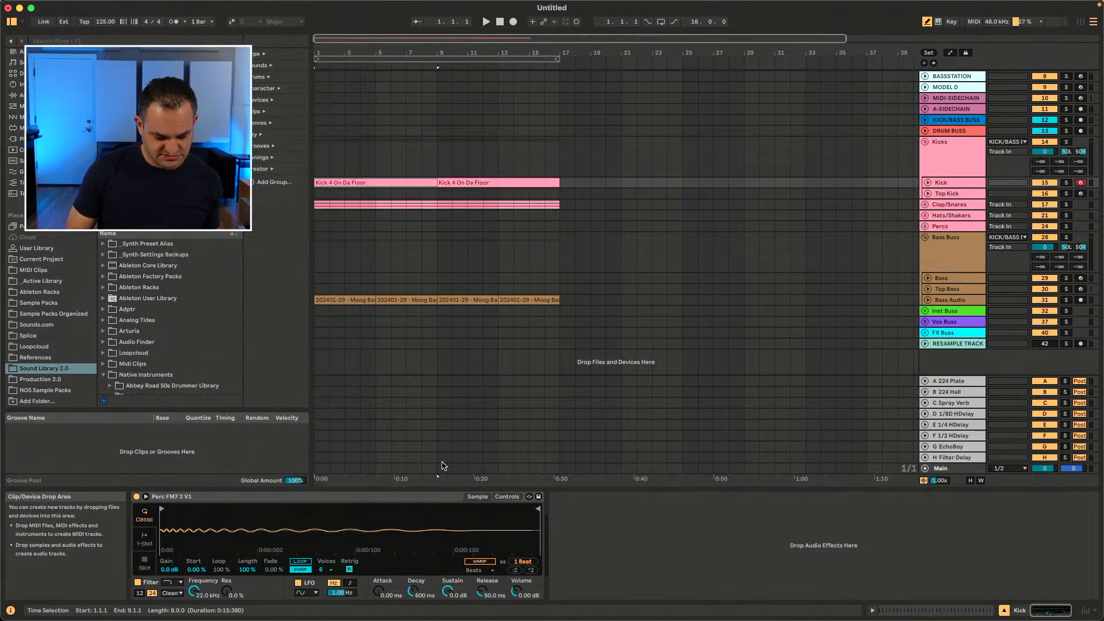
pyautogui.press('super+alt+m')
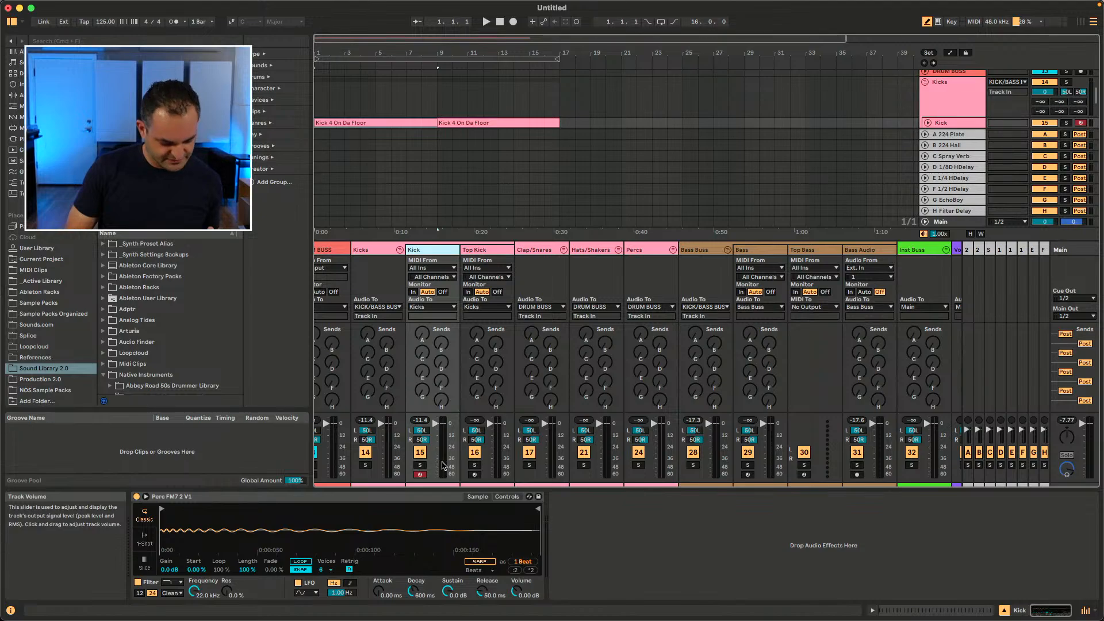
pyautogui.press('super+alt+m')
pyautogui.press('super+alt+m')
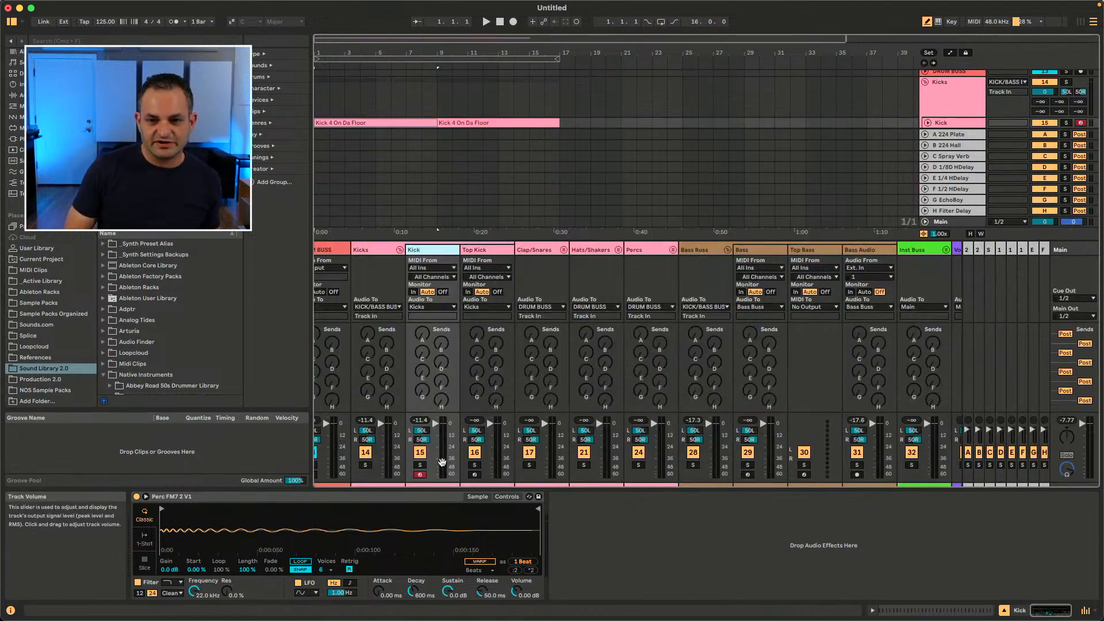
pyautogui.press('super+alt+m')
# Step: Switch to Session View and back to Arrangement View, then select the waveform vertical zoom control
pyautogui.press('Tab')
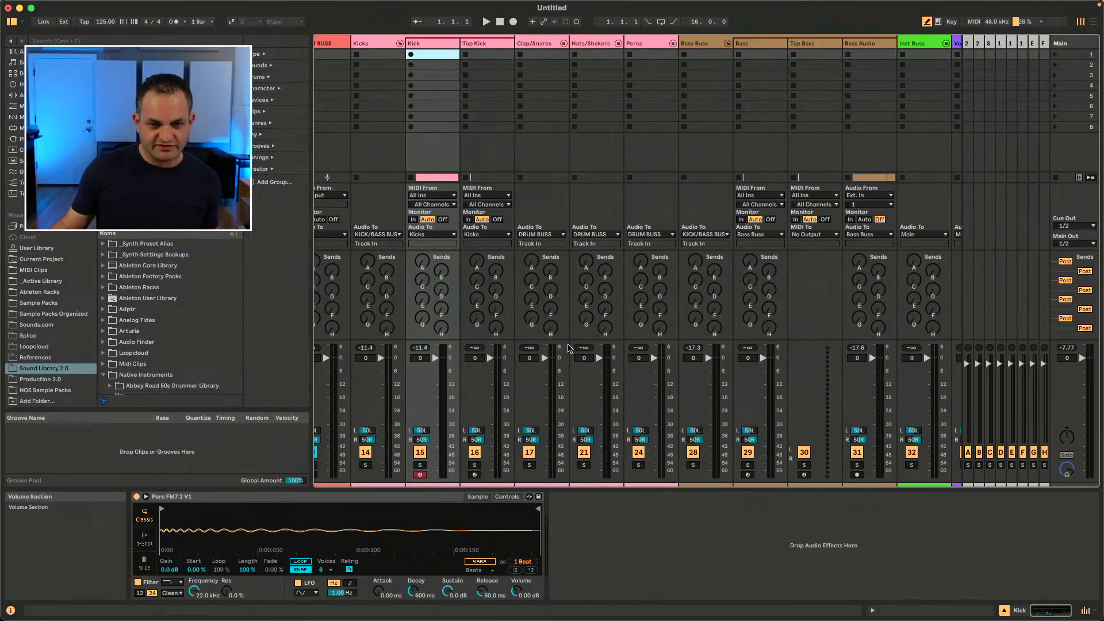
pyautogui.press('Tab')
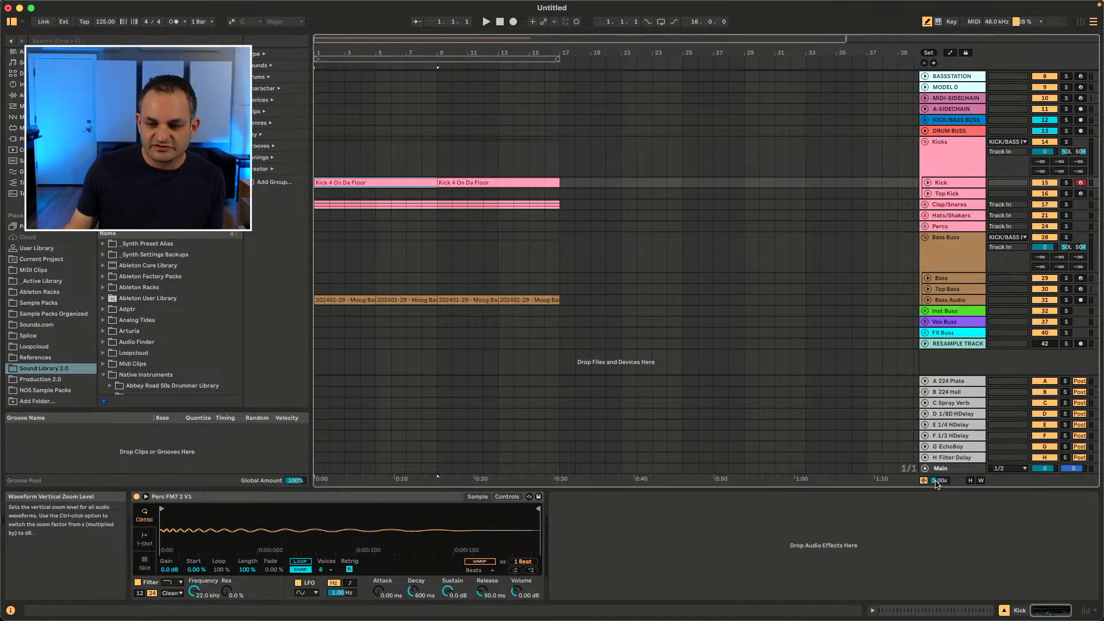
pyautogui.click(939, 481)
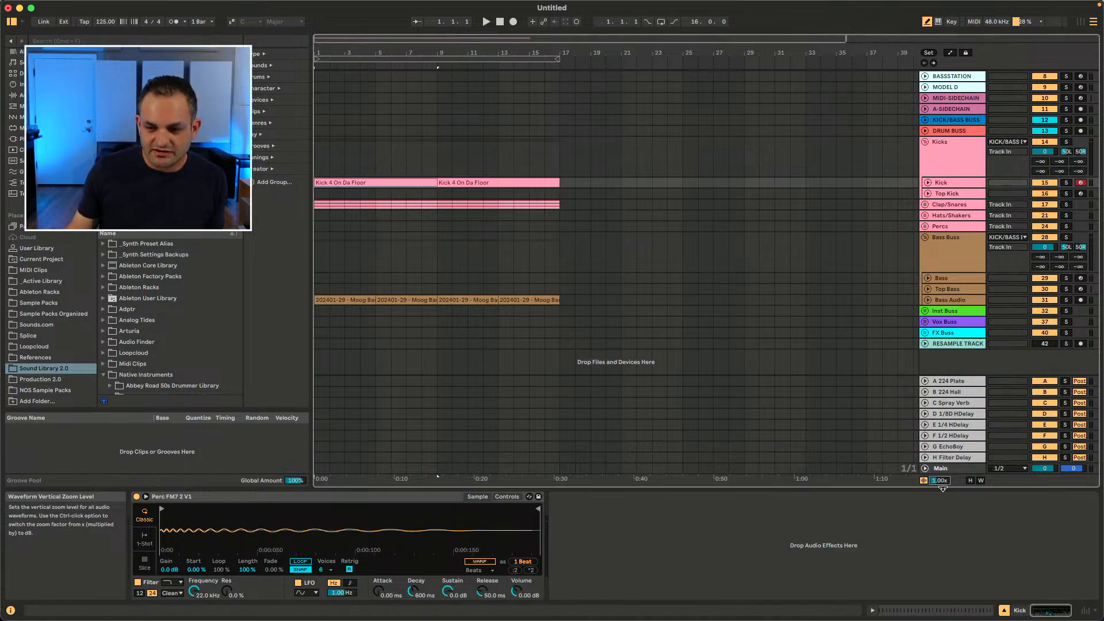
# Step: Try the Optimize Arrangement Height and Optimize Arrangement Width toggles, switching each on and off
pyautogui.click(971, 481)
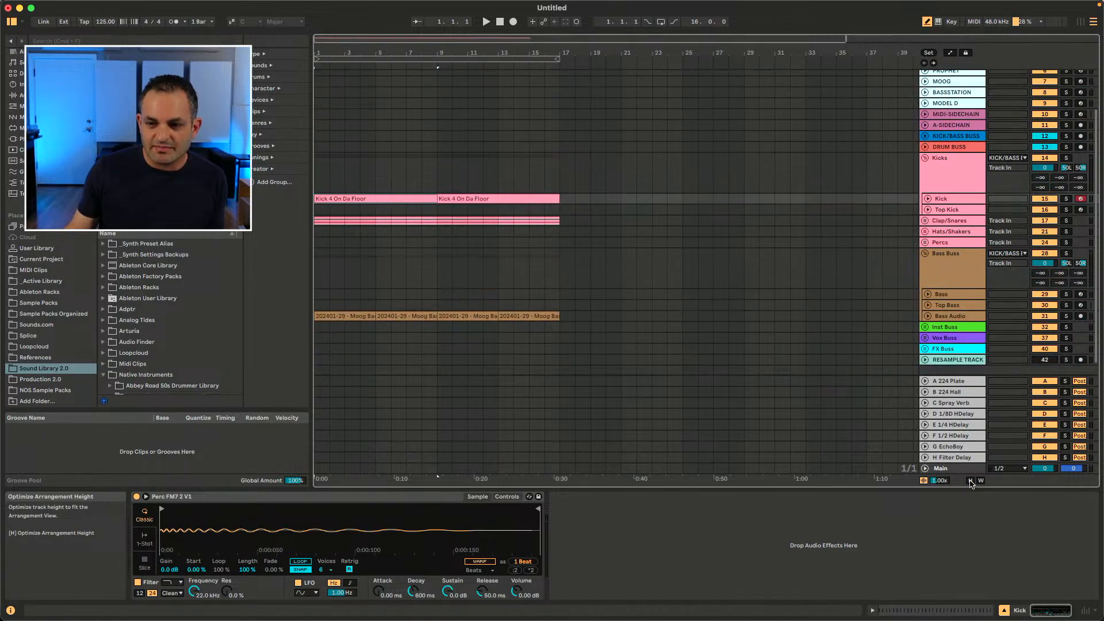
pyautogui.click(981, 481)
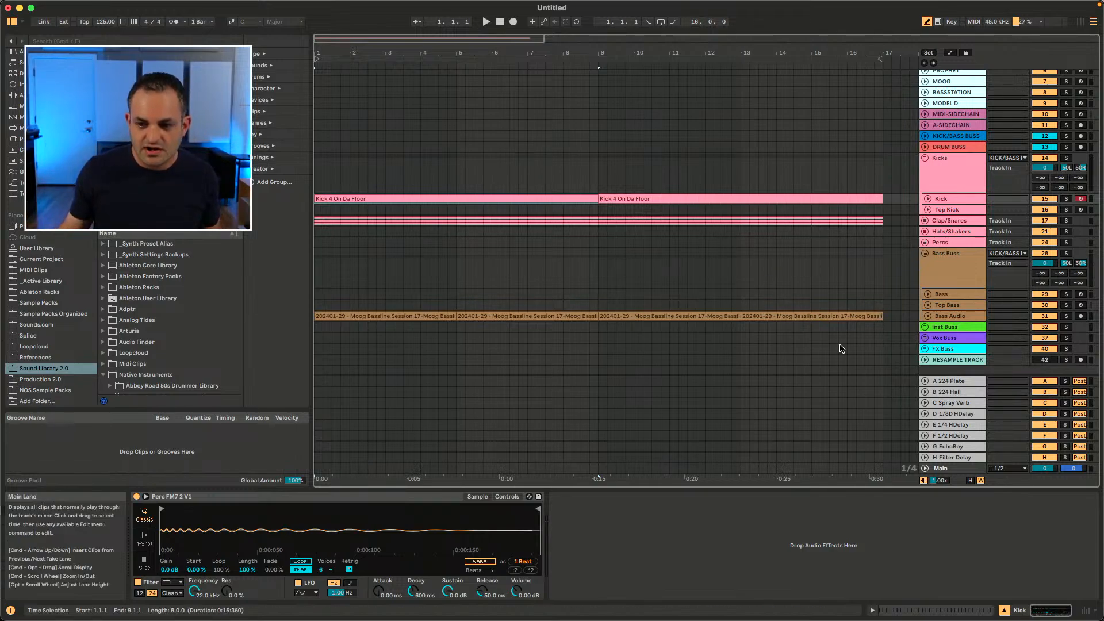
pyautogui.click(970, 481)
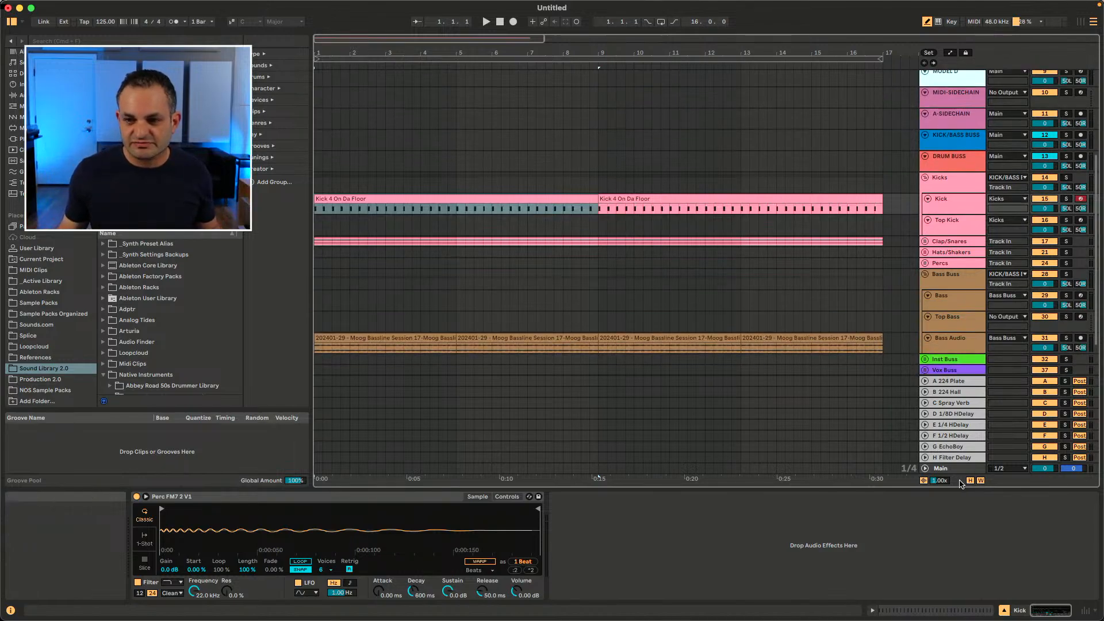
pyautogui.click(970, 482)
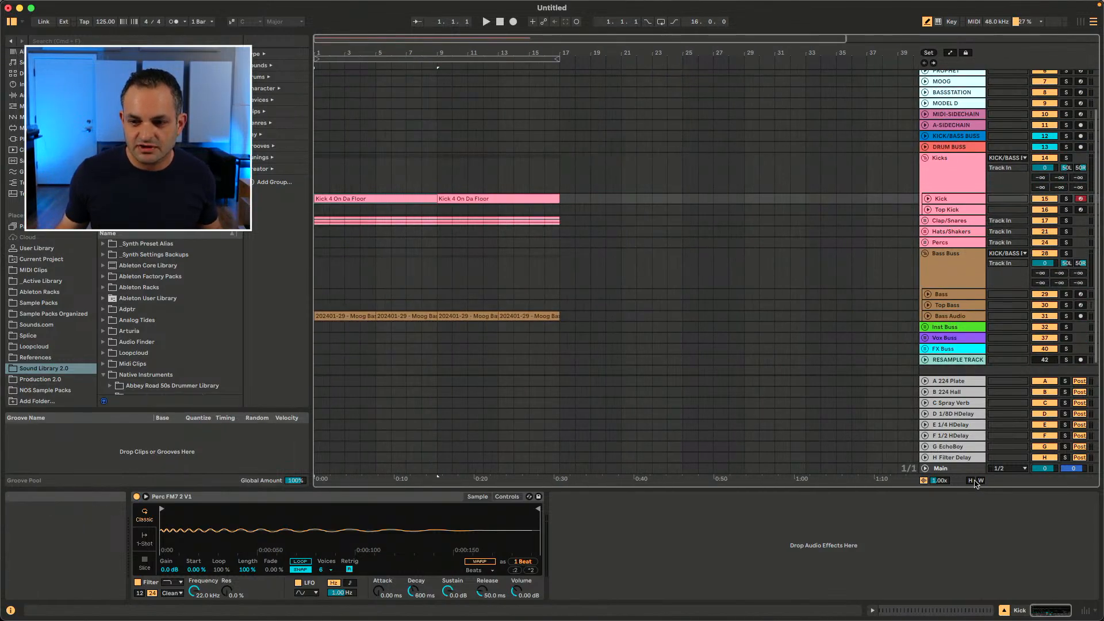
pyautogui.click(971, 482)
pyautogui.click(971, 481)
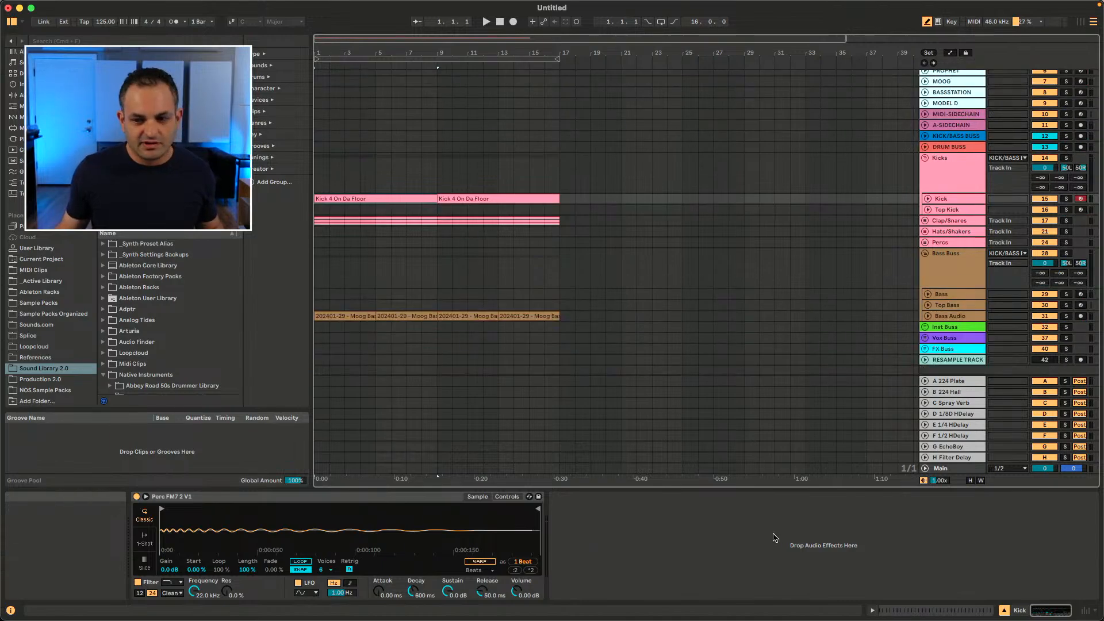
# Step: Show the Kick 4 On Da Floor clip's MIDI editor and the device view together using the clip and device view selectors
pyautogui.click(948, 610)
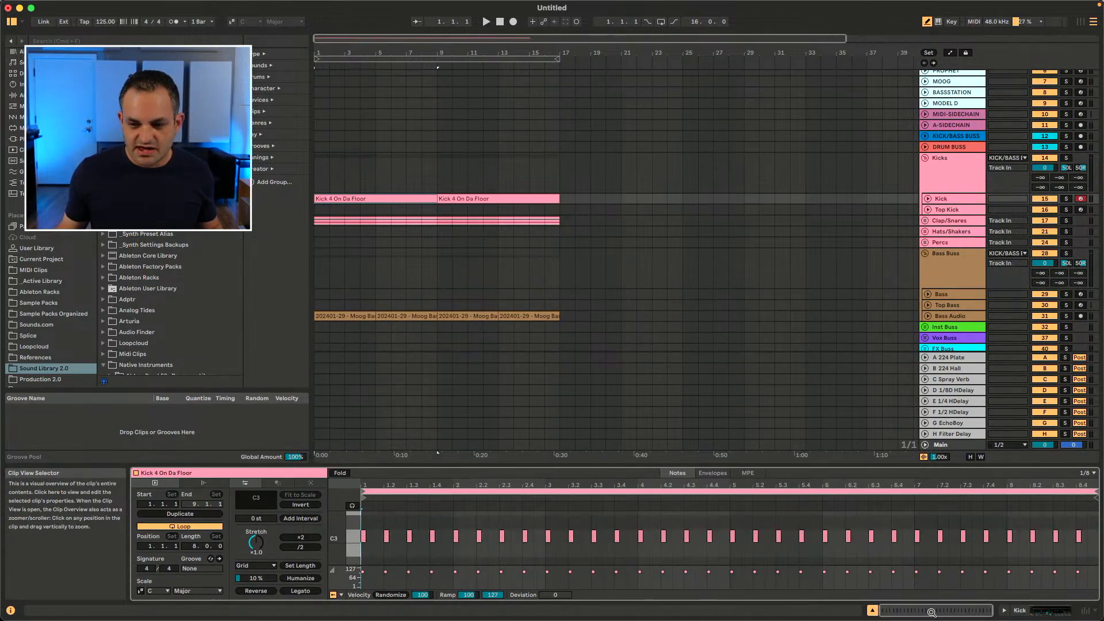
pyautogui.click(873, 610)
pyautogui.click(872, 610)
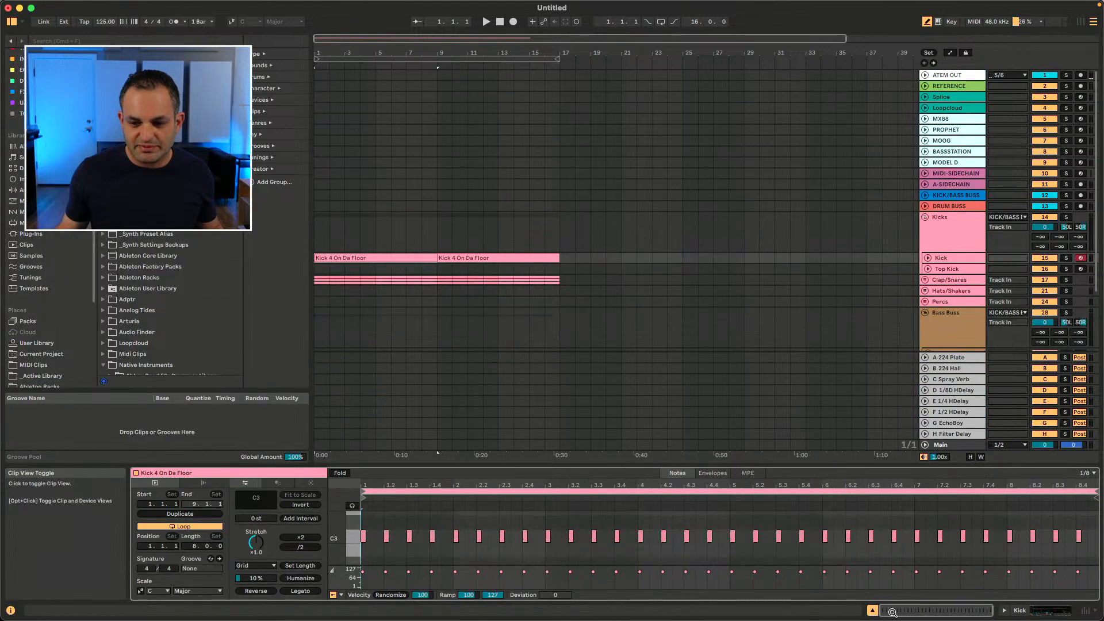
pyautogui.click(1005, 611)
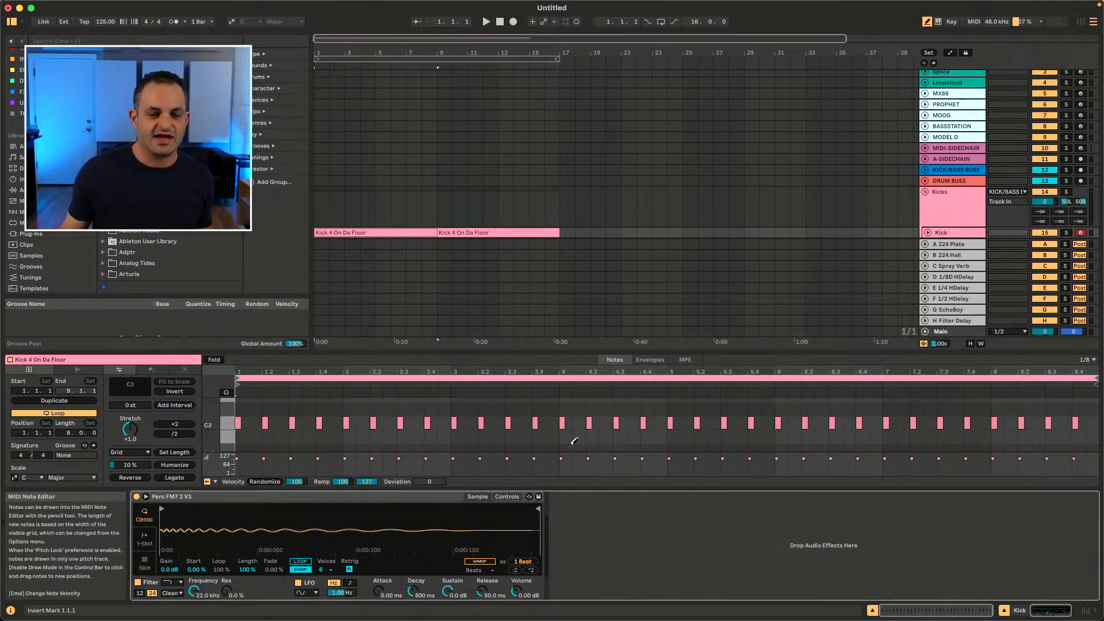
pyautogui.press('b')
pyautogui.click(1004, 614)
pyautogui.click(1004, 613)
pyautogui.click(1004, 613)
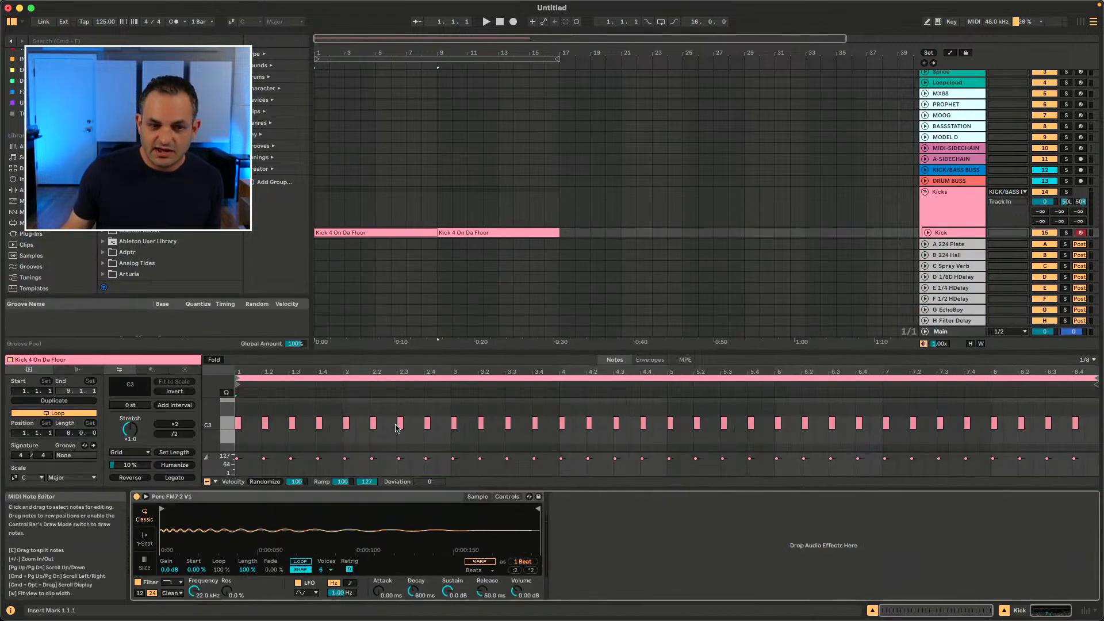
# Step: Browse the clip's property tabs and finish on the Transform tools tab showing Arpeggiate
pyautogui.click(185, 371)
pyautogui.click(151, 370)
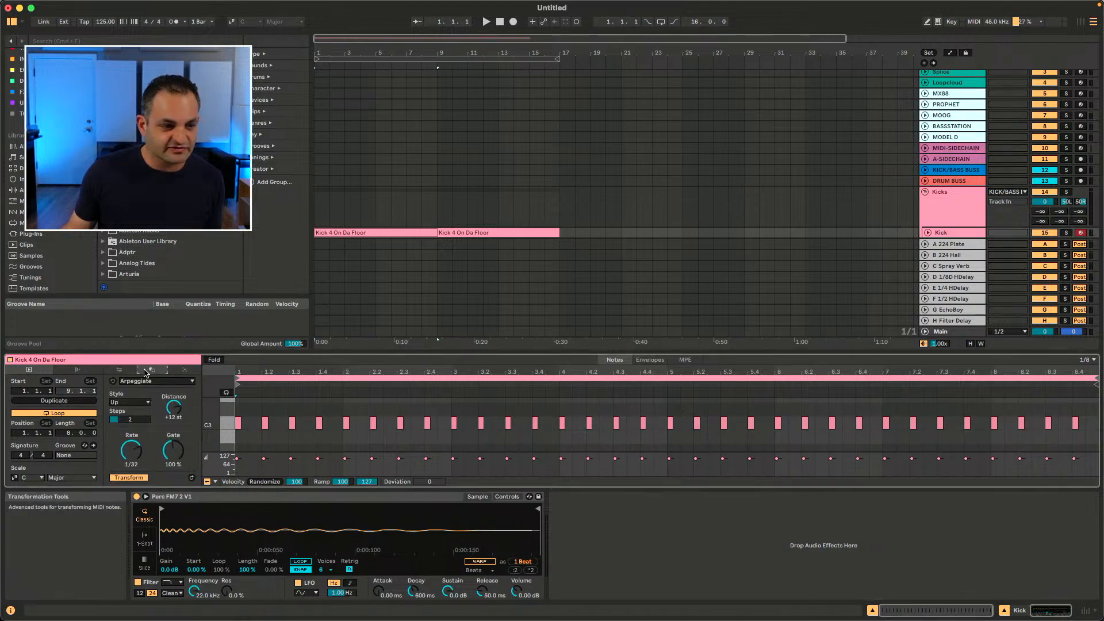
pyautogui.click(78, 370)
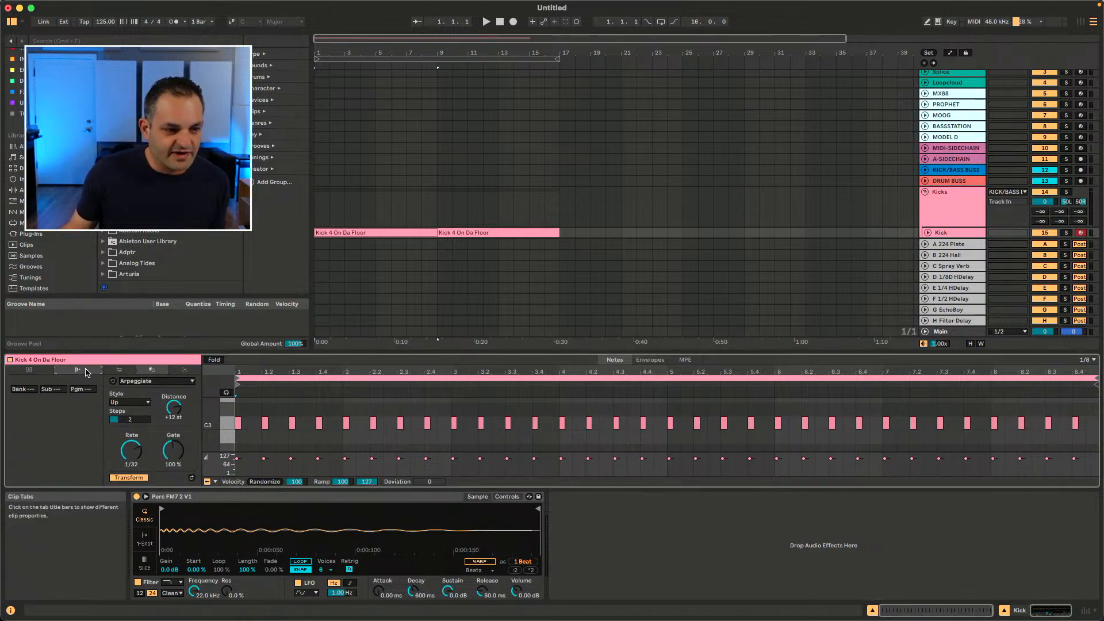
pyautogui.click(113, 370)
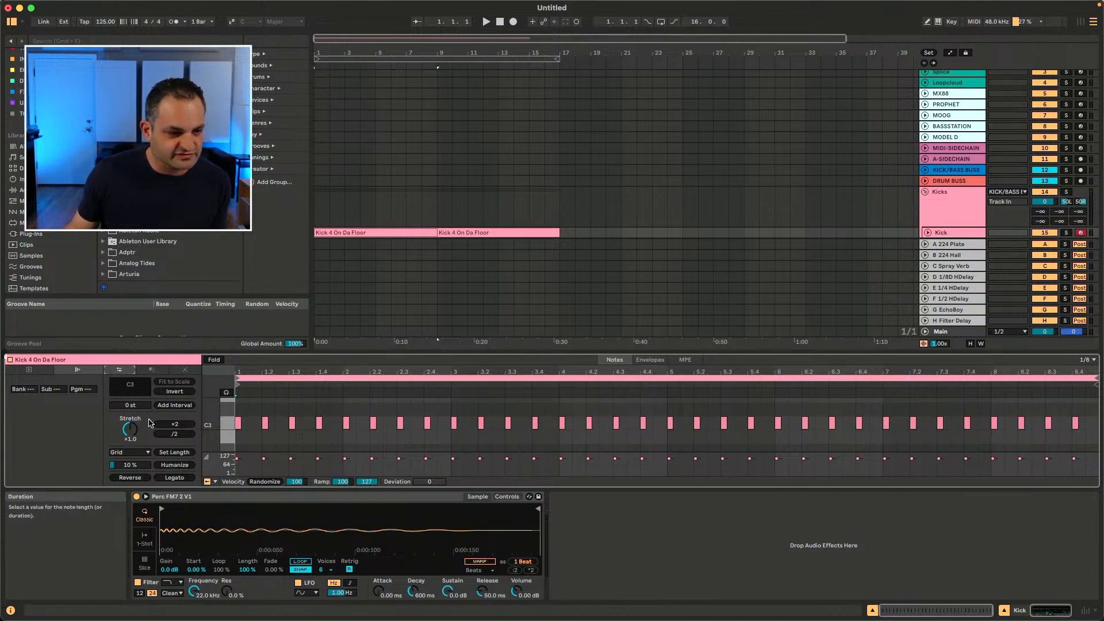
pyautogui.click(151, 370)
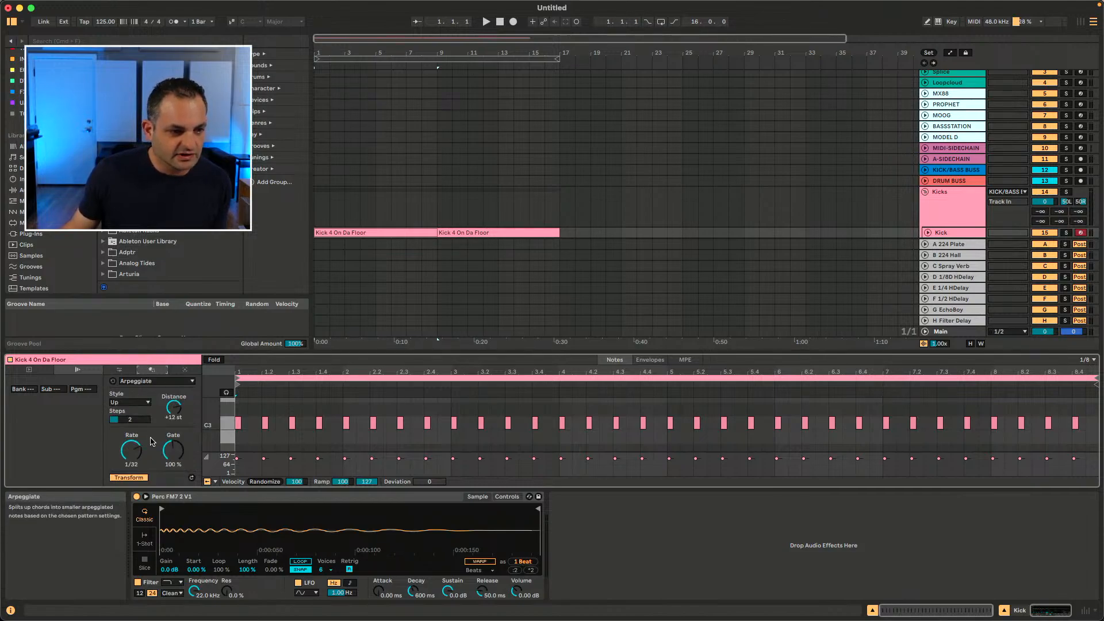
# Step: Review the list of MIDI transformation tools and apply Arpeggiate to the kick clip's notes
pyautogui.click(141, 381)
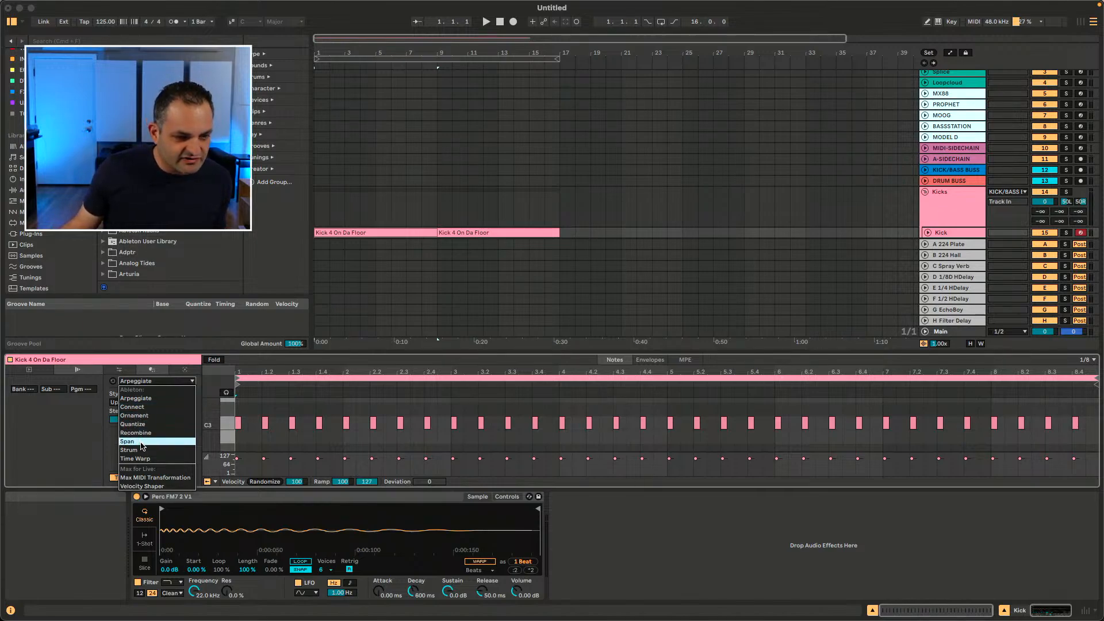
pyautogui.click(86, 462)
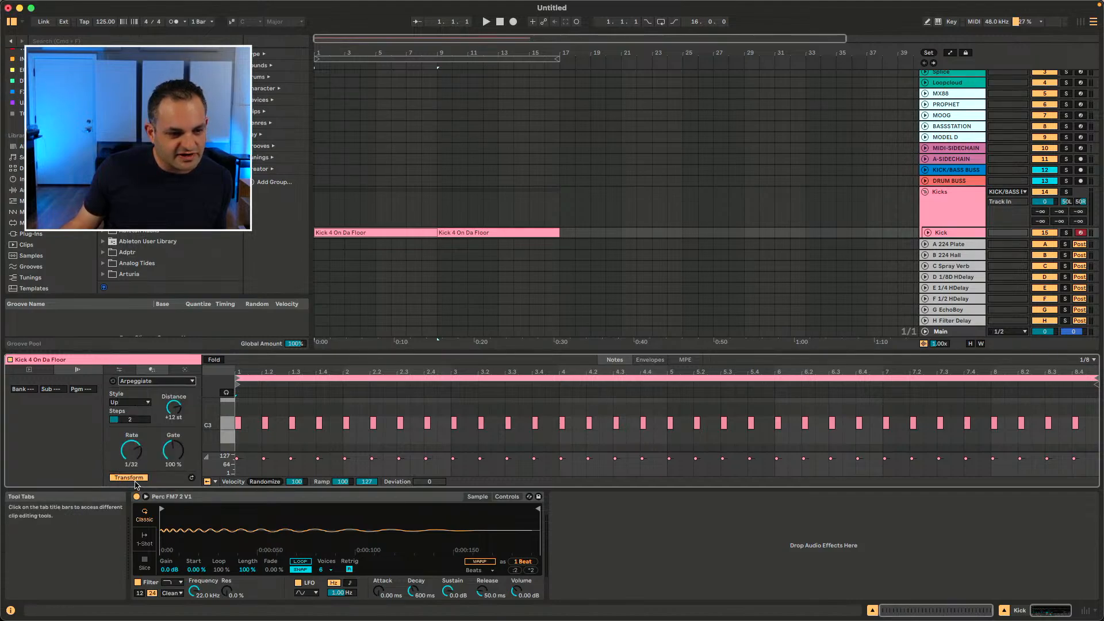
pyautogui.click(134, 478)
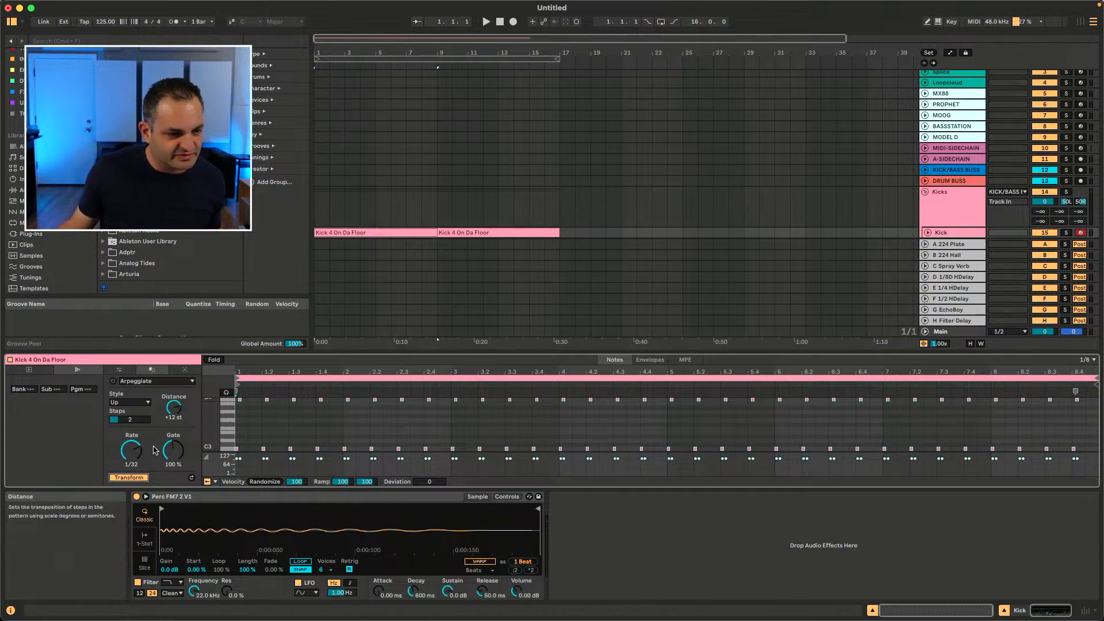
# Step: Play the set to hear the arpeggiated kick pattern
pyautogui.press('space')
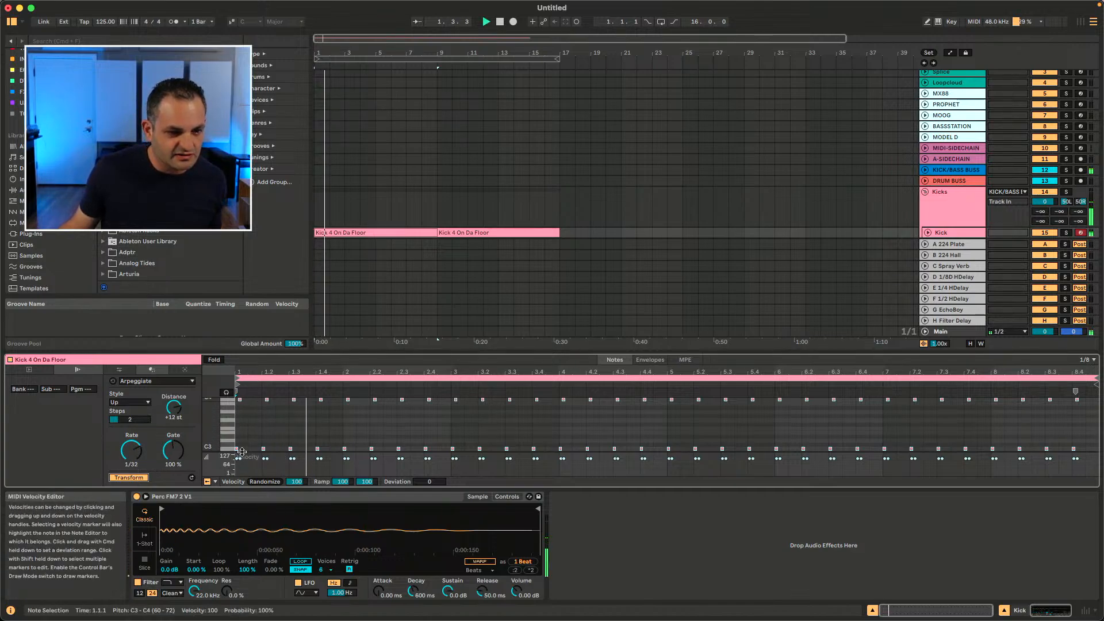
pyautogui.scroll(-4, 769, 181)
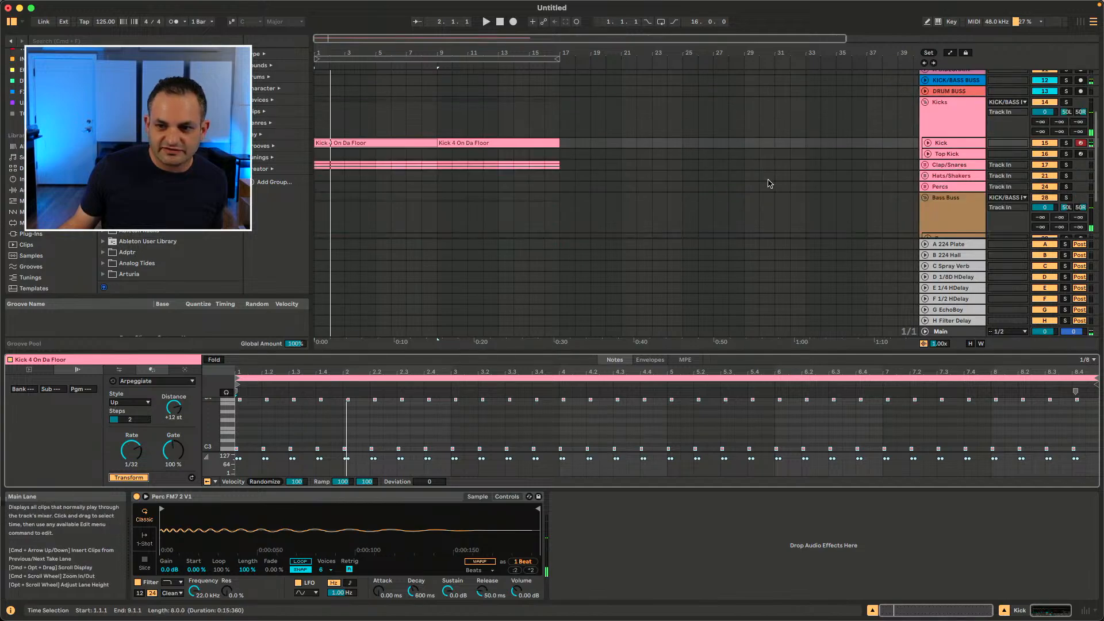
pyautogui.click(1045, 198)
pyautogui.press('space')
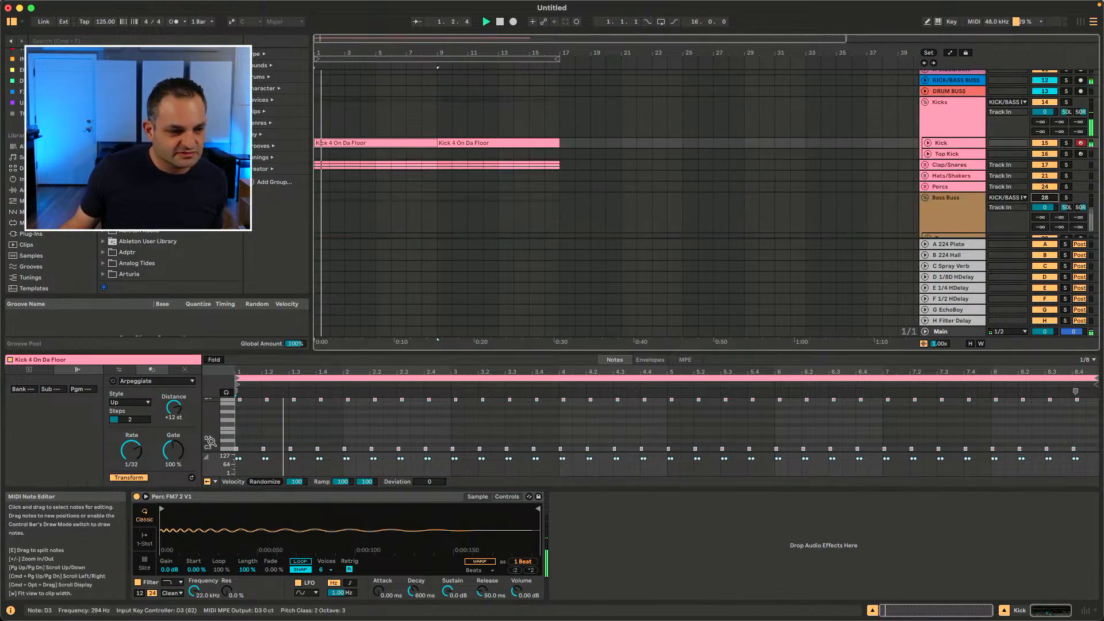
# Step: Adjust Arpeggiate during playback: Rate 1/24, Style DownUp, Gate 69 % and Distance +14 st
pyautogui.moveTo(123, 453); pyautogui.dragTo(130, 409)
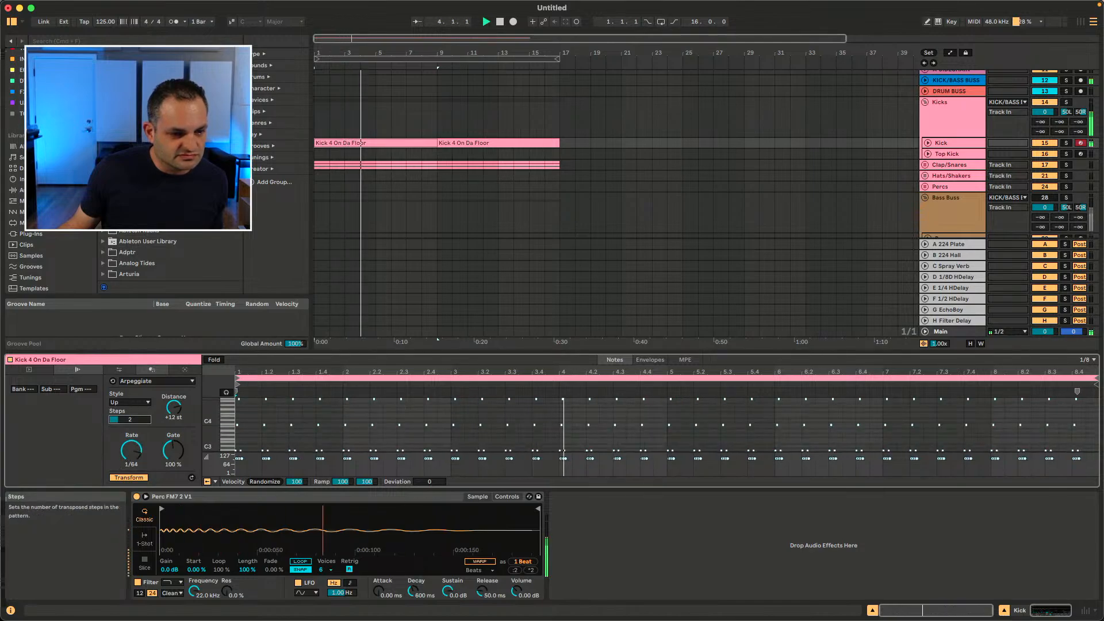
pyautogui.click(124, 403)
pyautogui.click(121, 437)
pyautogui.moveTo(129, 452); pyautogui.dragTo(172, 471)
pyautogui.press('space')
pyautogui.press('space')
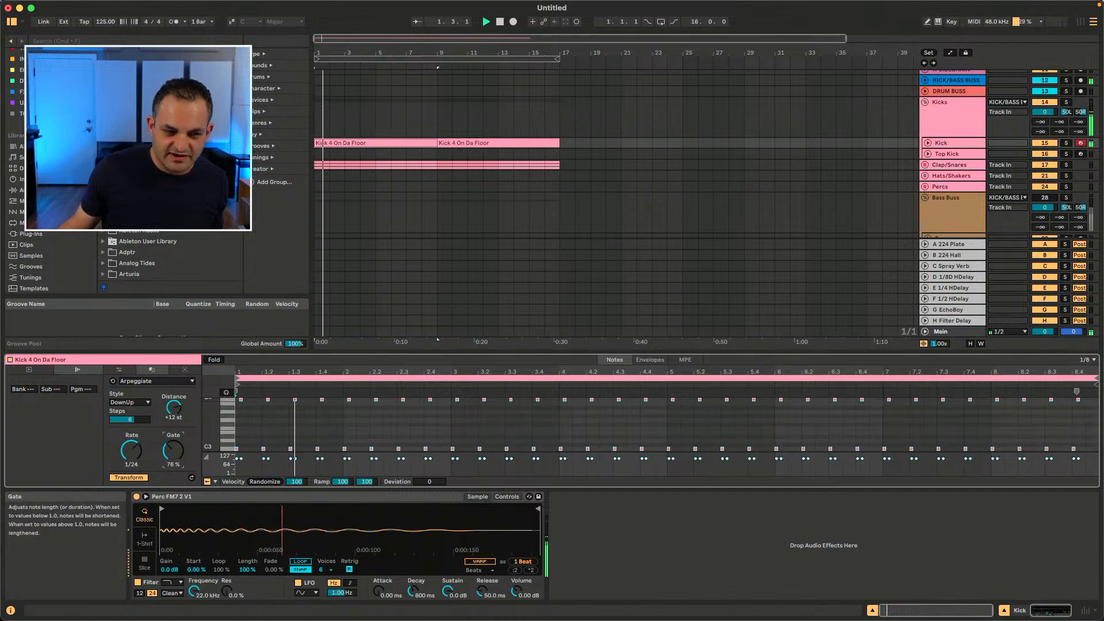
pyautogui.moveTo(174, 409); pyautogui.dragTo(174, 404)
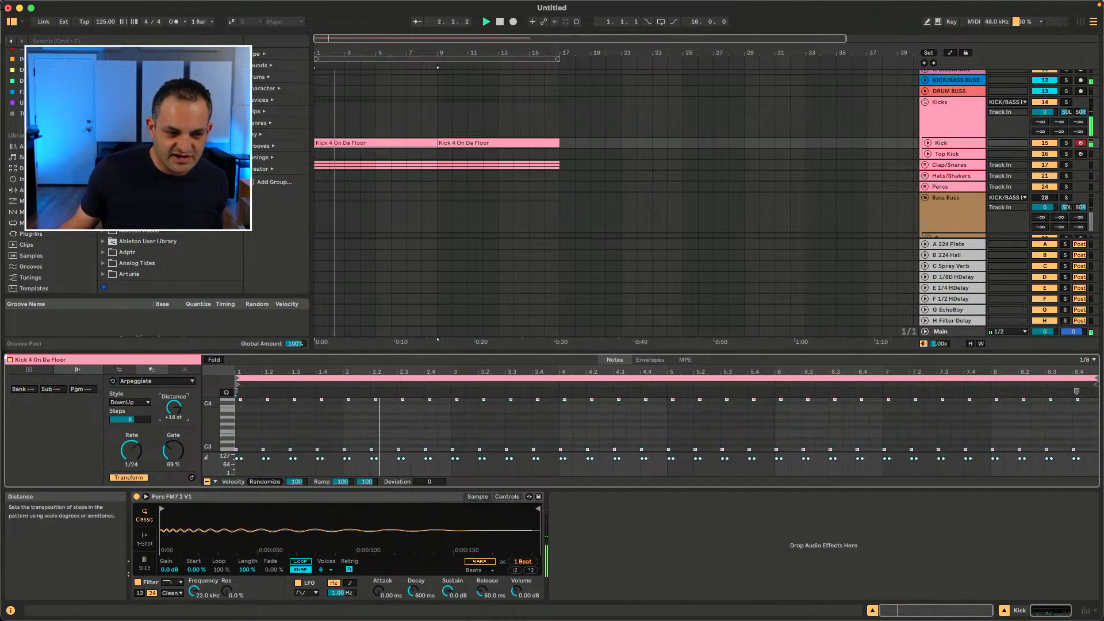
# Step: Deactivate the Arpeggiate tool and select the Kick 4 On Da Floor clip in the arrangement
pyautogui.click(118, 381)
pyautogui.moveTo(445, 143); pyautogui.dragTo(325, 143)
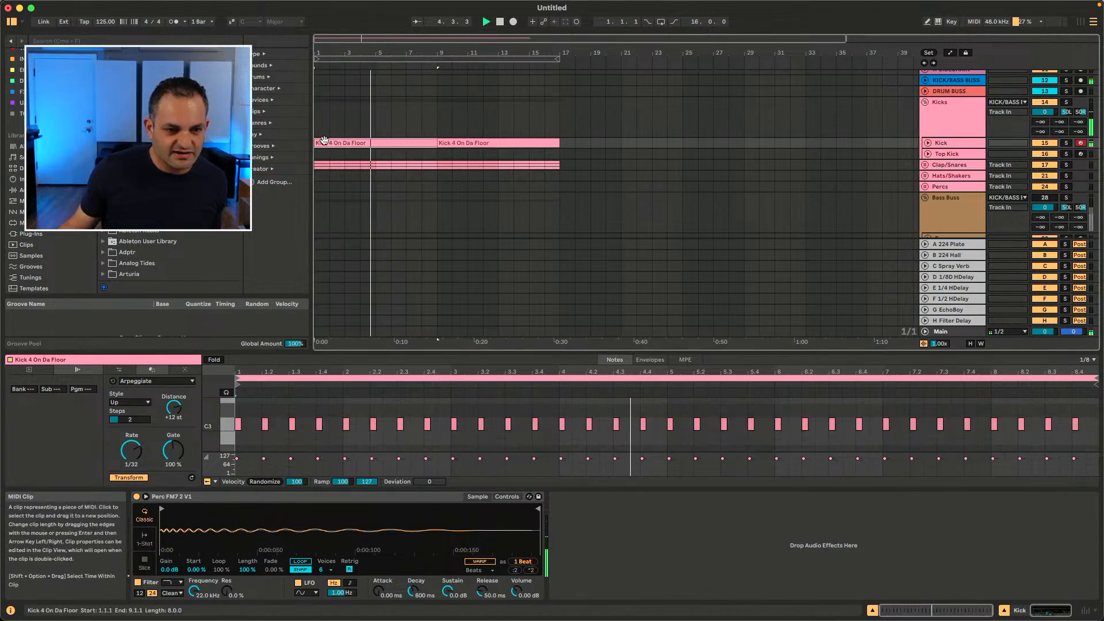
# Step: Switch the sampler to 1-Shot mode and hot-swap through similar samples using the similar-sample arrows
pyautogui.click(145, 538)
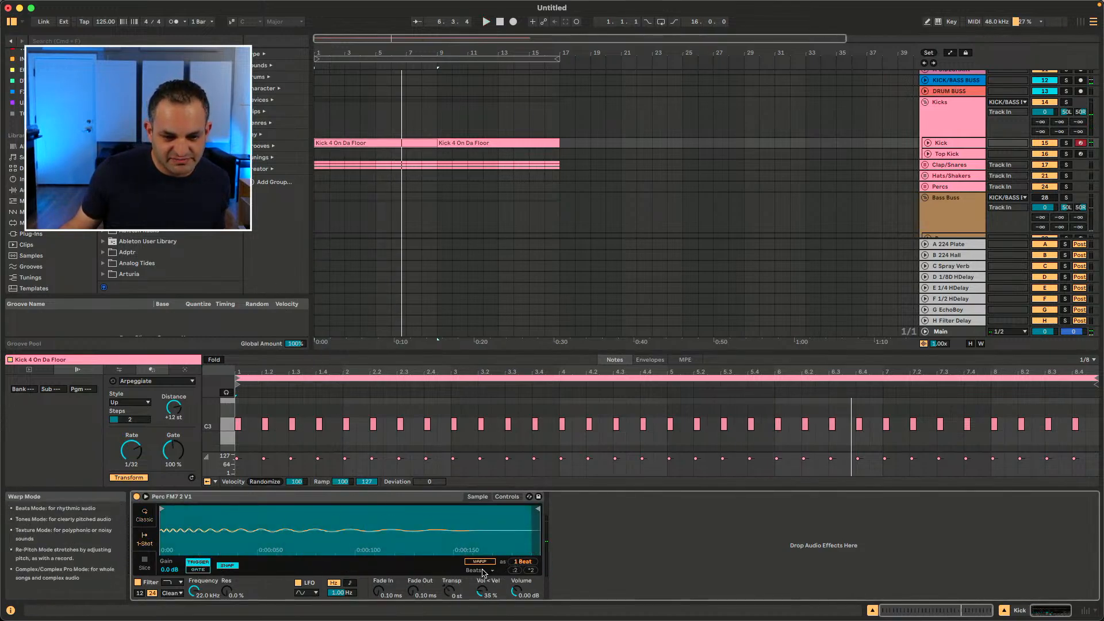
pyautogui.click(519, 551)
pyautogui.click(519, 552)
pyautogui.click(518, 552)
pyautogui.click(518, 552)
pyautogui.click(519, 552)
pyautogui.click(519, 552)
pyautogui.click(520, 552)
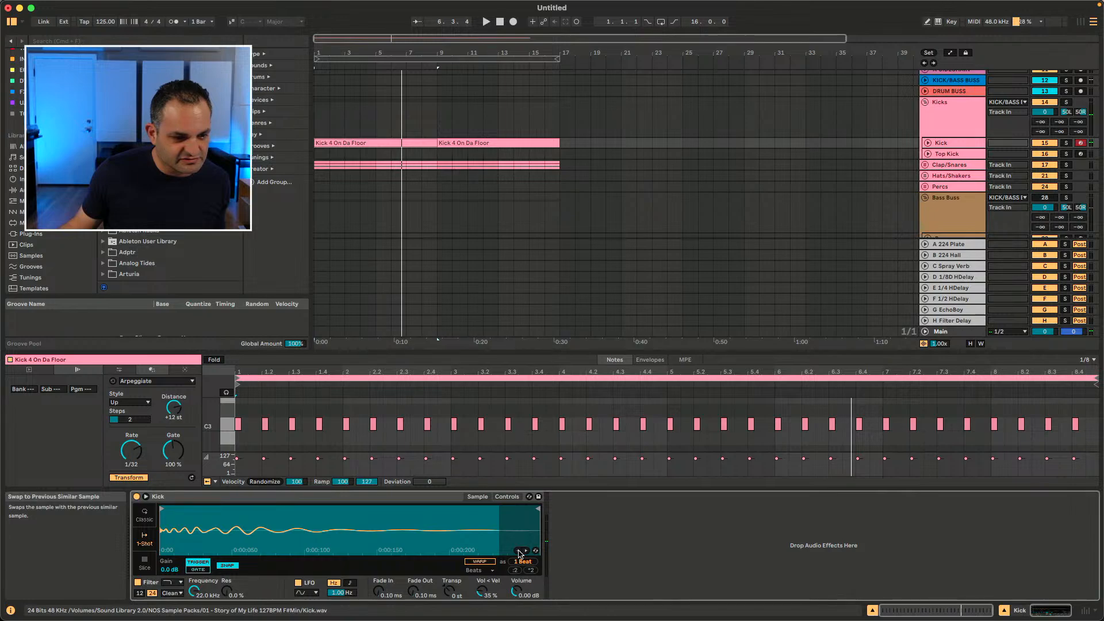
# Step: Stop playback, scroll the browser and preview several samples in the Clap folder
pyautogui.press('space')
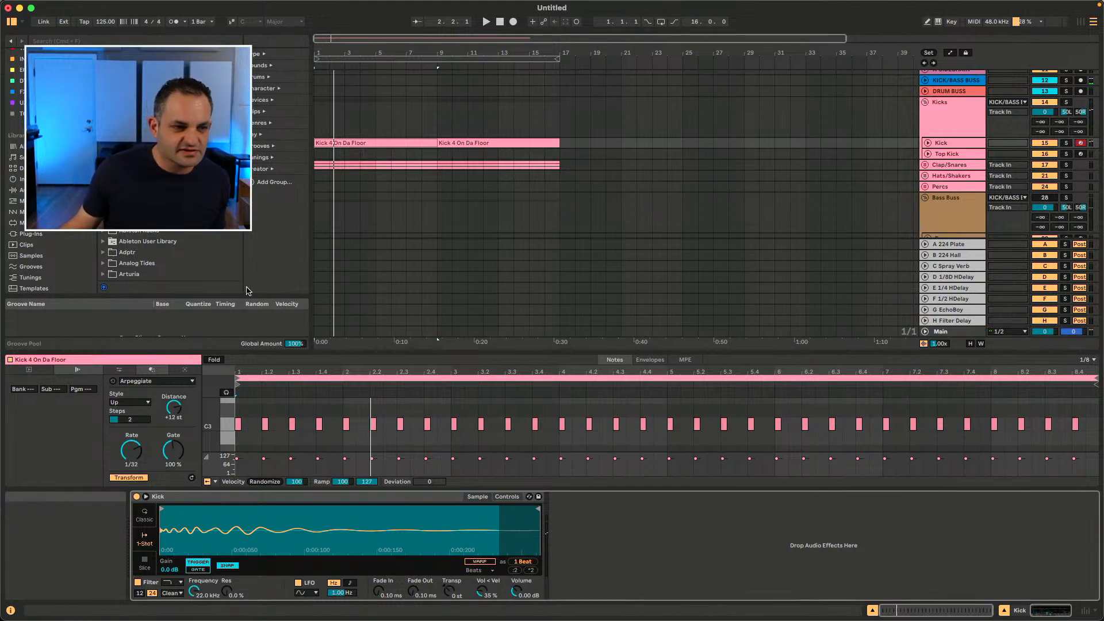
pyautogui.scroll(-10, 195, 244)
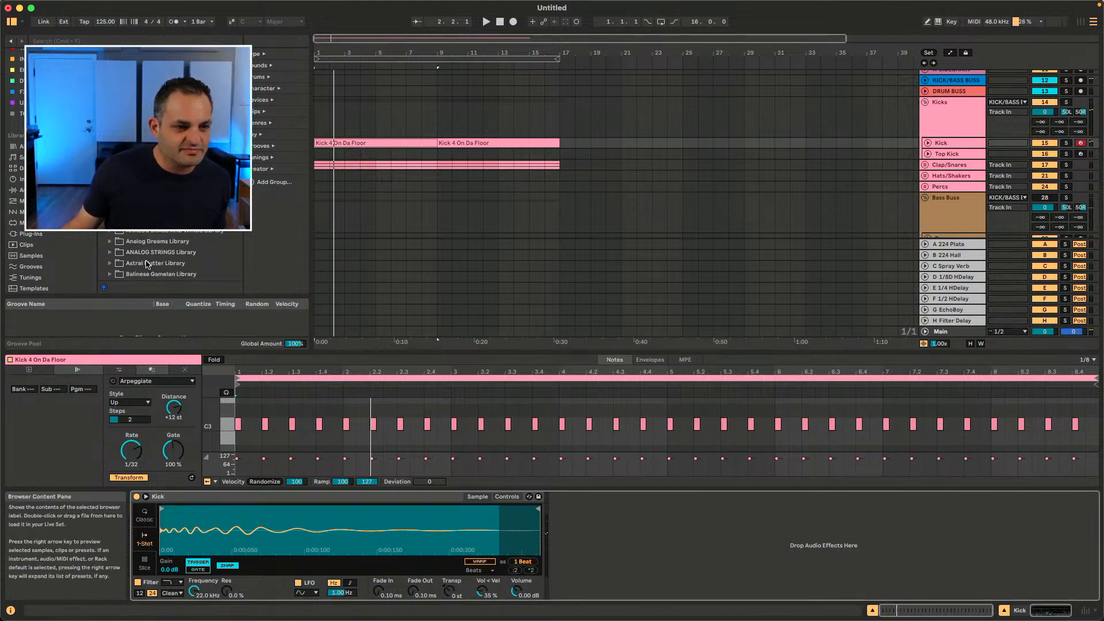
pyautogui.scroll(-5, 150, 263)
pyautogui.scroll(-1, 34, 263)
pyautogui.scroll(-5, 56, 236)
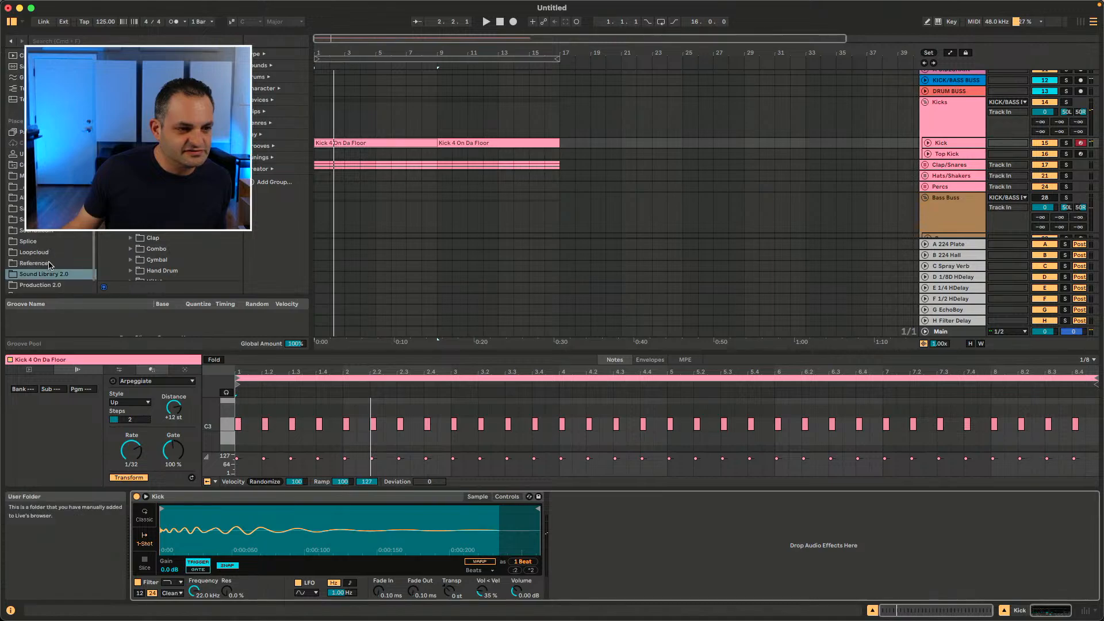
pyautogui.click(122, 238)
pyautogui.click(130, 238)
pyautogui.click(152, 249)
pyautogui.click(155, 259)
pyautogui.click(161, 271)
# Step: Step backward and forward through the browser's history
pyautogui.click(15, 42)
pyautogui.click(15, 42)
pyautogui.click(15, 42)
pyautogui.click(21, 42)
pyautogui.click(21, 42)
pyautogui.click(21, 42)
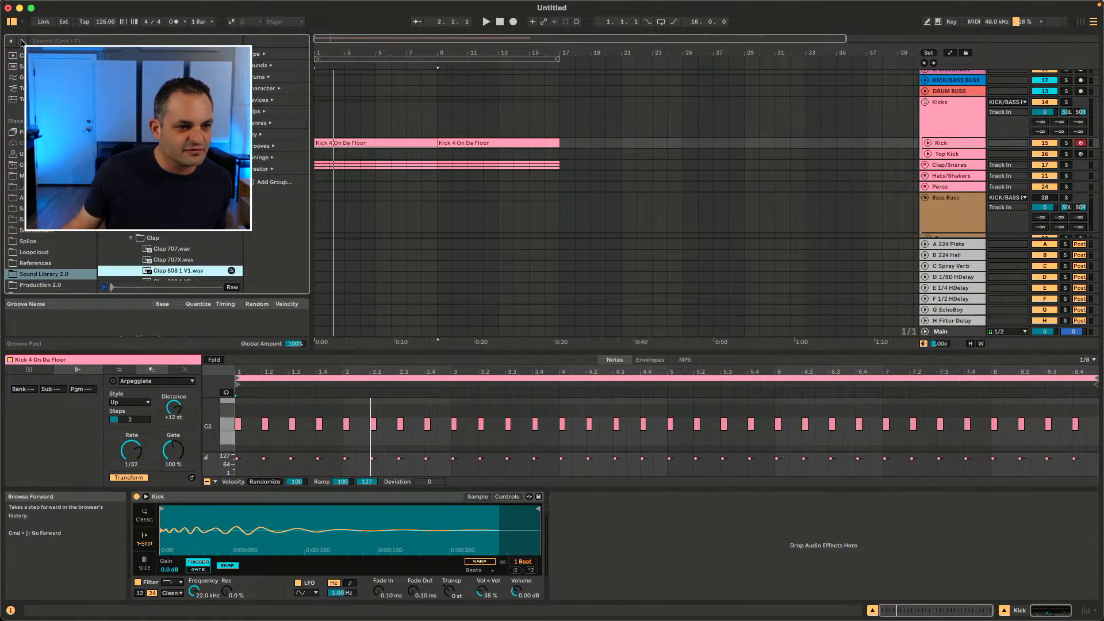
pyautogui.click(11, 43)
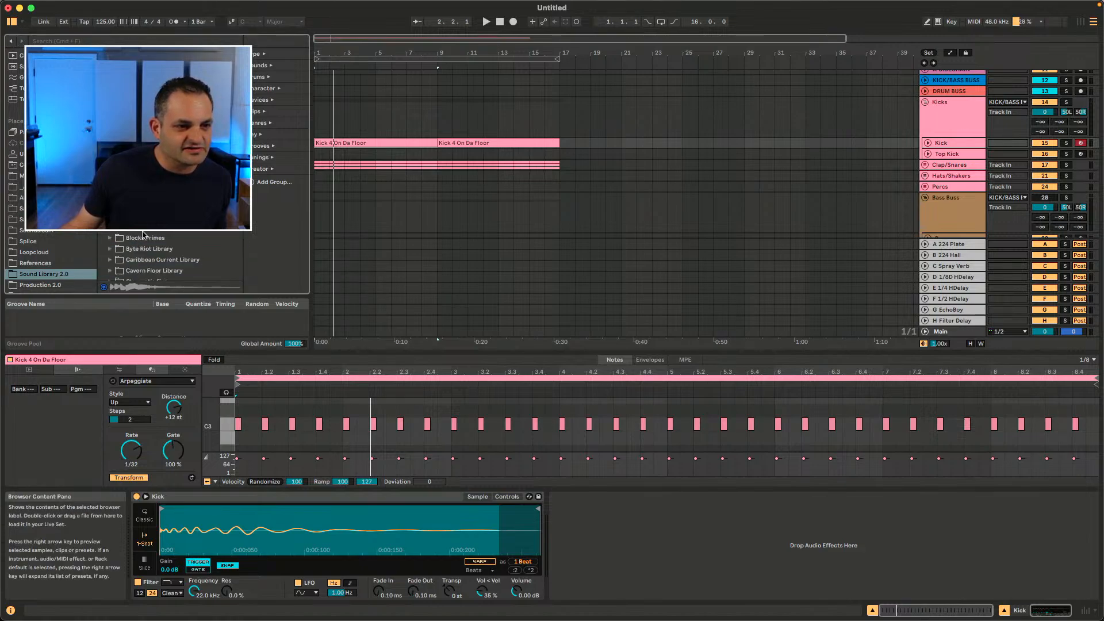
# Step: Open the NOS Sample Packs folder, preview its samples and step back in the browser history
pyautogui.scroll(2, 133, 235)
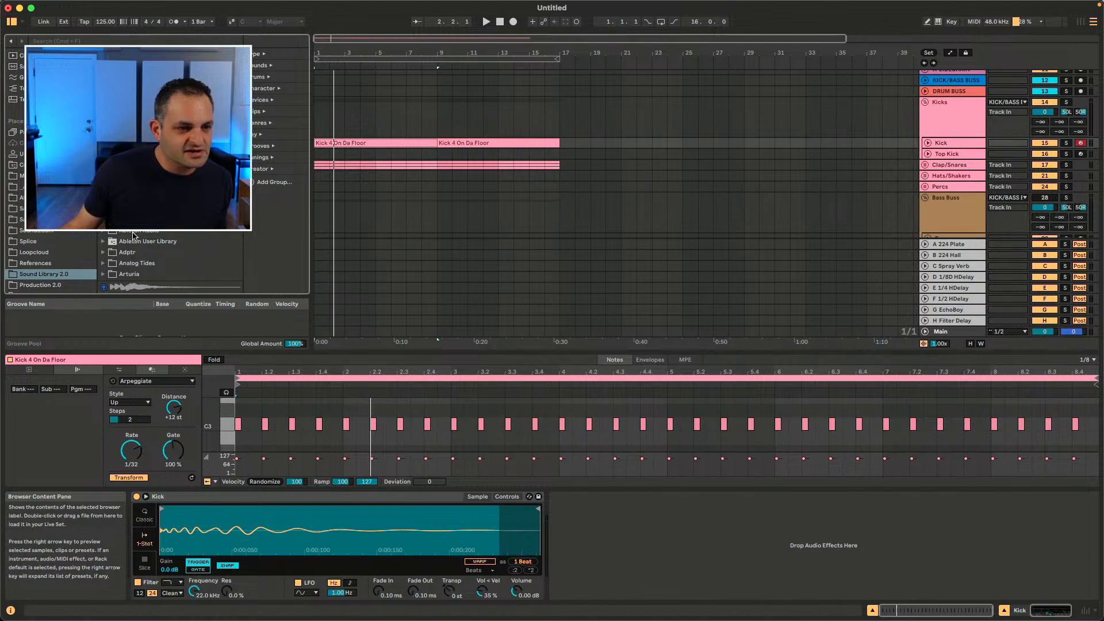
pyautogui.scroll(-2, 52, 270)
pyautogui.click(48, 276)
pyautogui.click(113, 255)
pyautogui.click(112, 263)
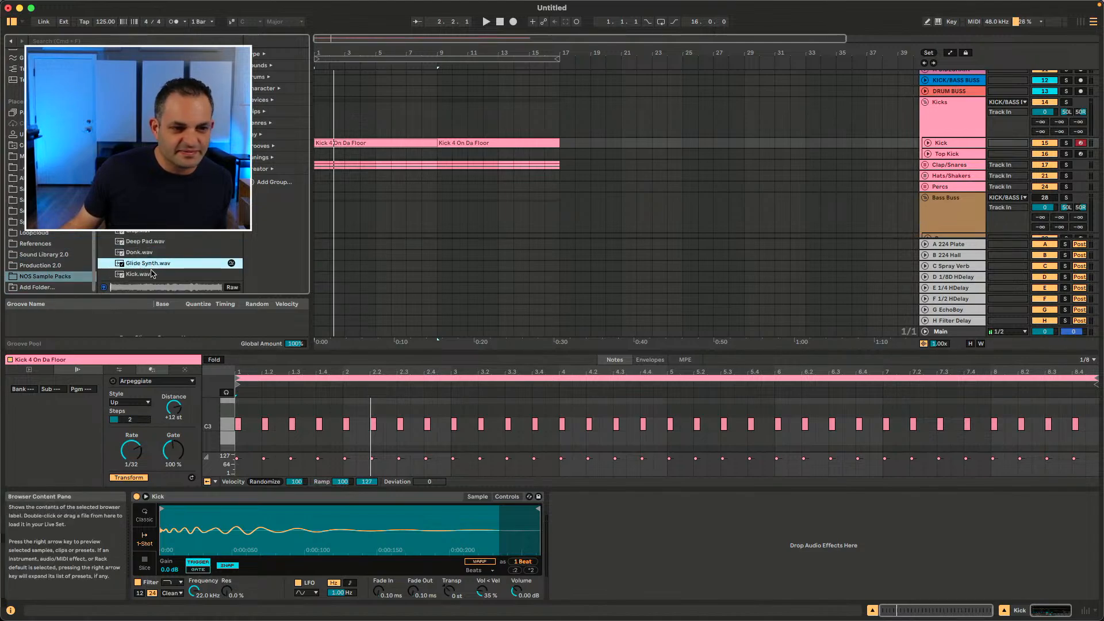
pyautogui.click(10, 41)
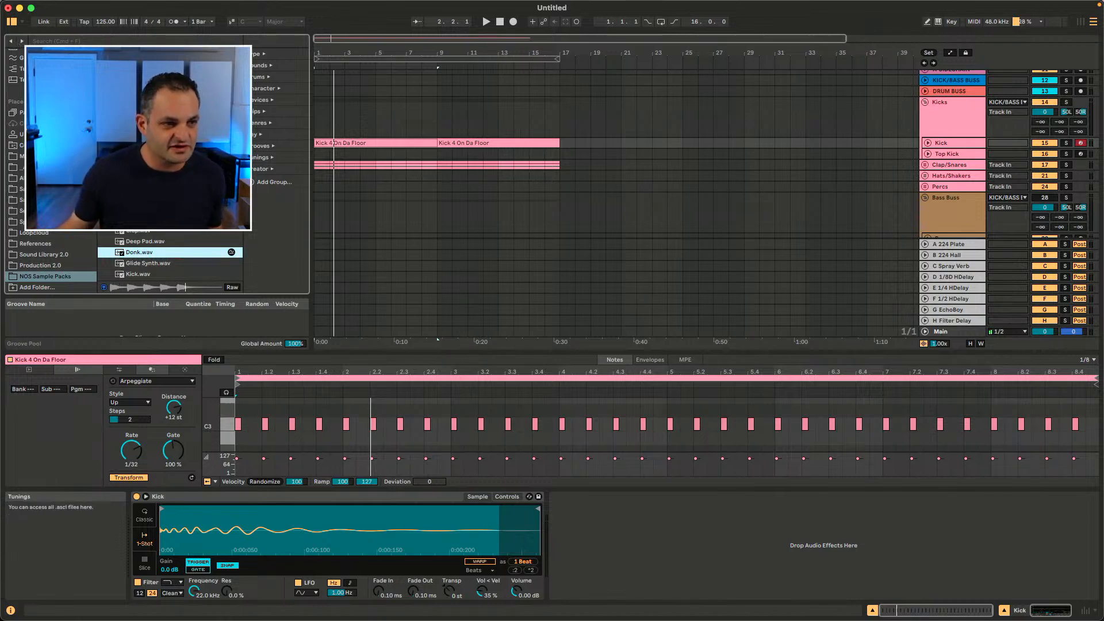
pyautogui.click(143, 208)
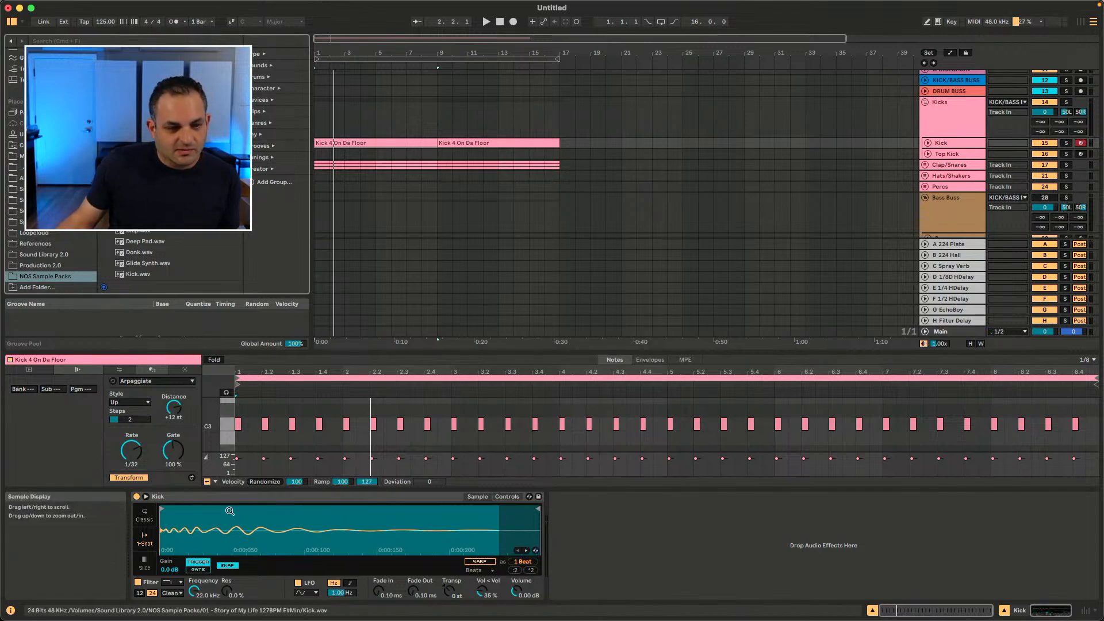
# Step: Browse the list of available MIDI transformation tools
pyautogui.click(135, 380)
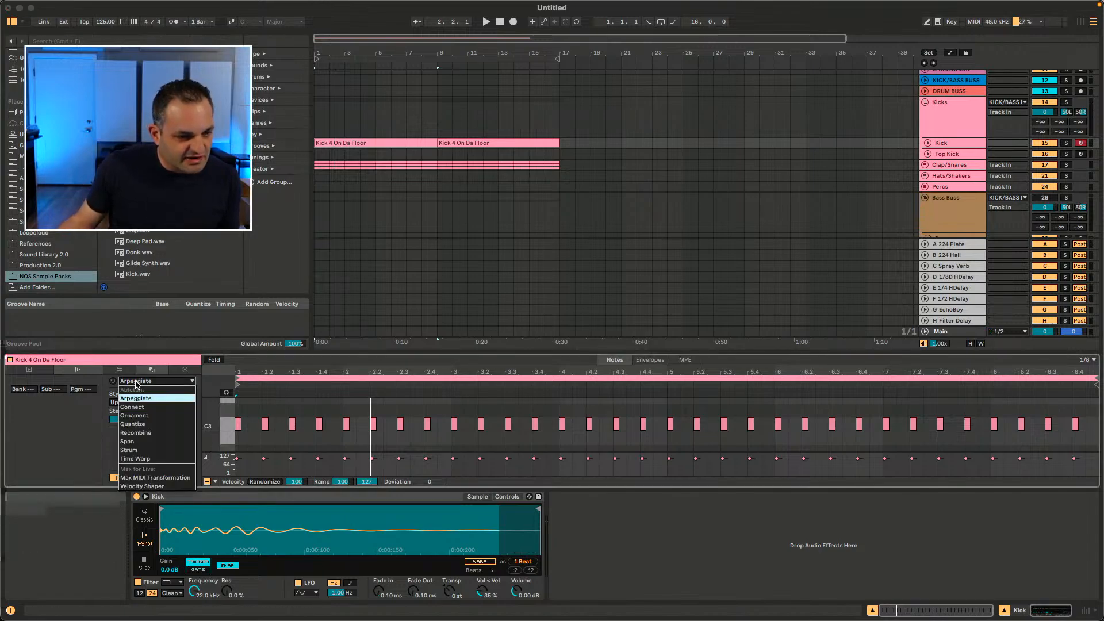
pyautogui.click(115, 412)
pyautogui.click(143, 380)
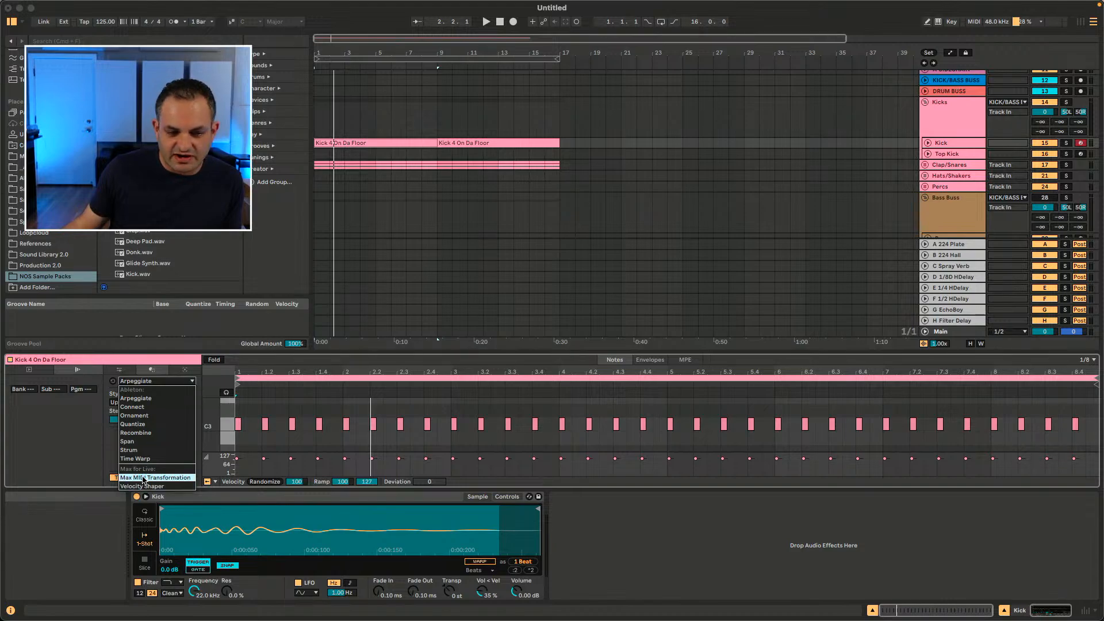
# Step: Open the Generate tools, pick the Rhythm generator and generate a rhythmic pattern in the kick clip
pyautogui.click(182, 371)
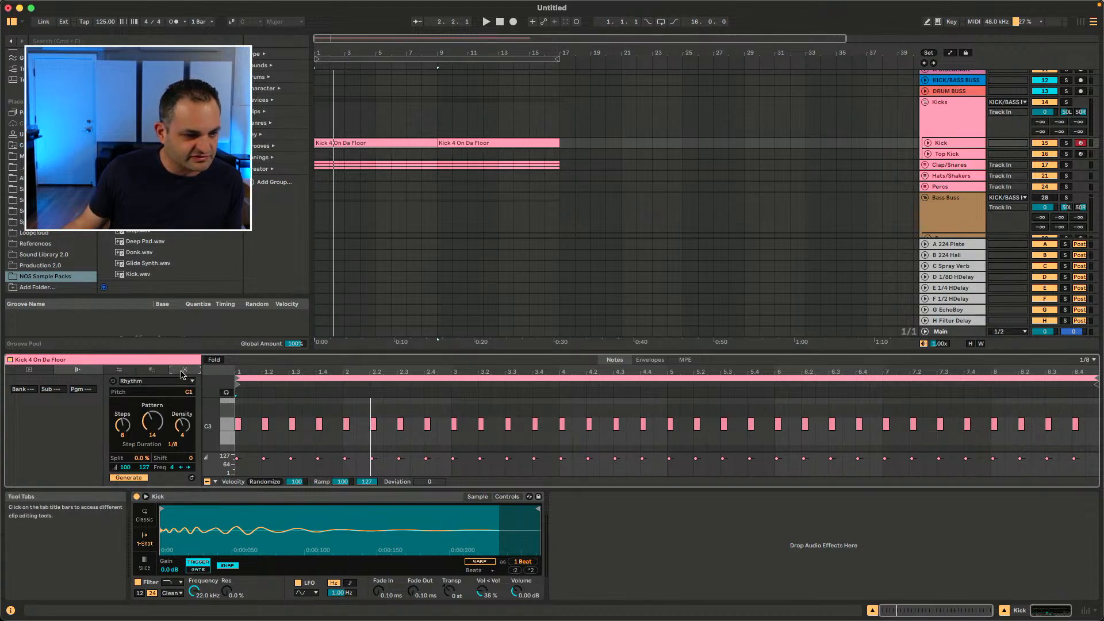
pyautogui.click(161, 381)
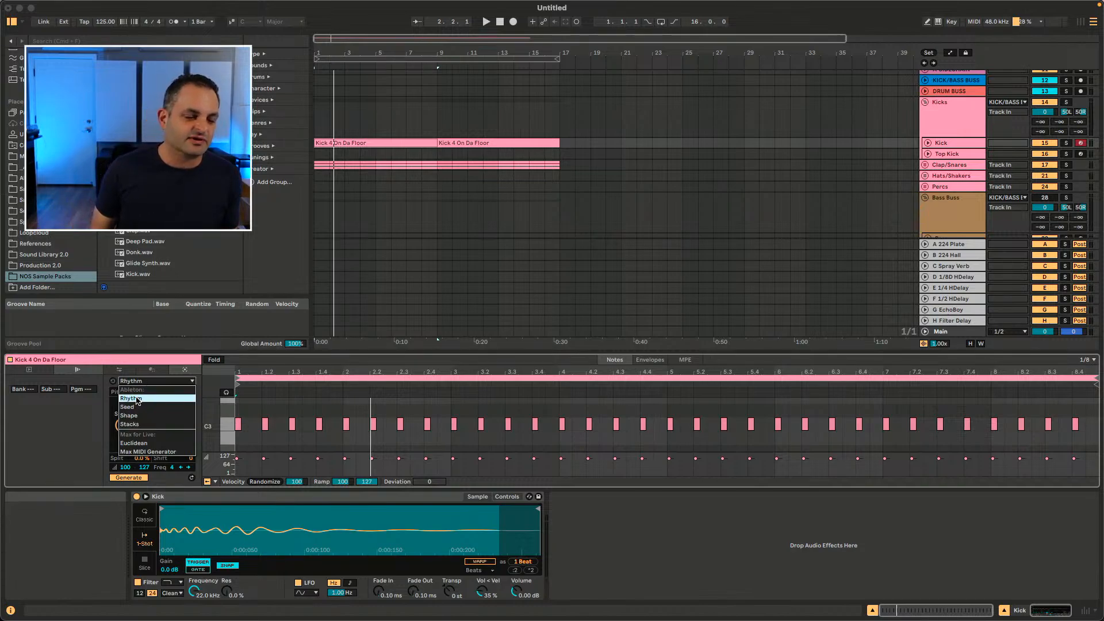
pyautogui.click(137, 400)
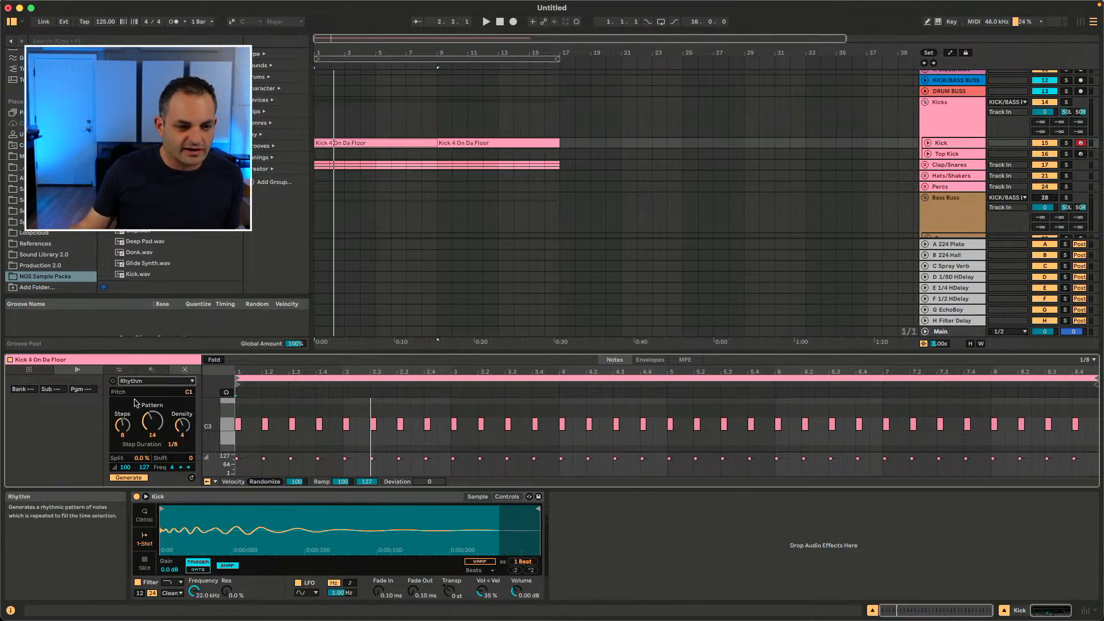
pyautogui.click(129, 477)
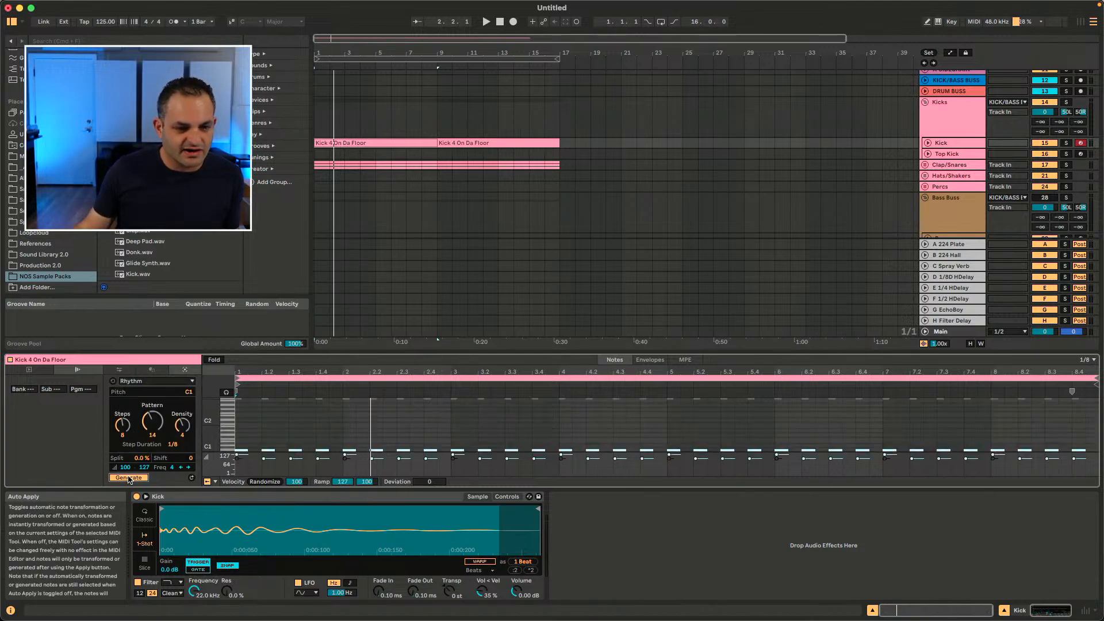
# Step: Adjust the Rhythm generator to 11 steps with pattern 57 and audition the kick clip
pyautogui.moveTo(124, 440); pyautogui.dragTo(146, 421)
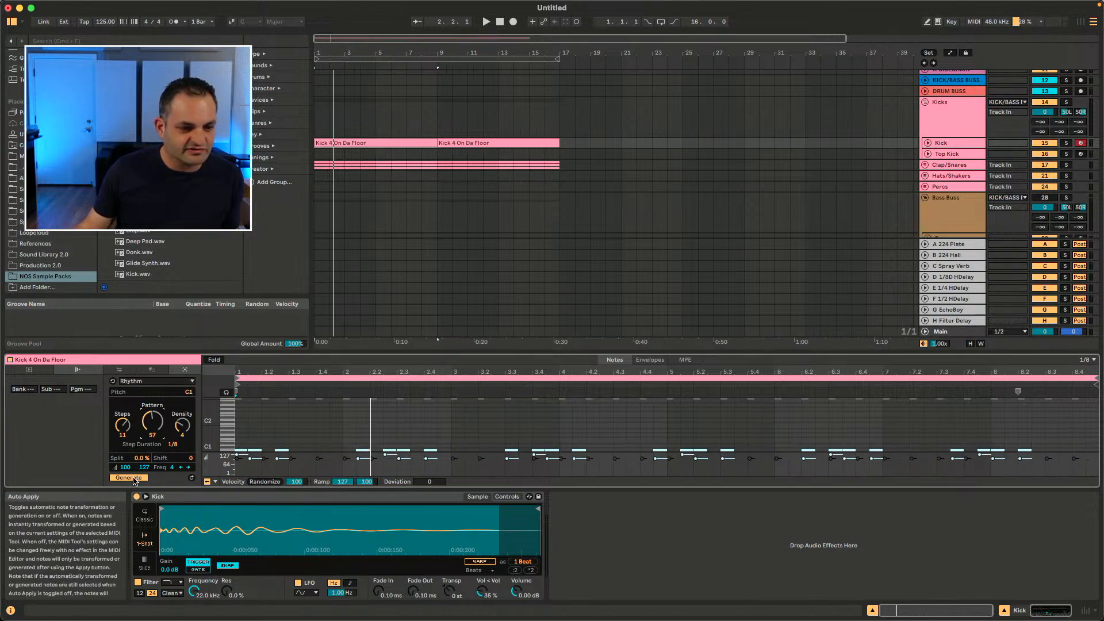
pyautogui.press('space')
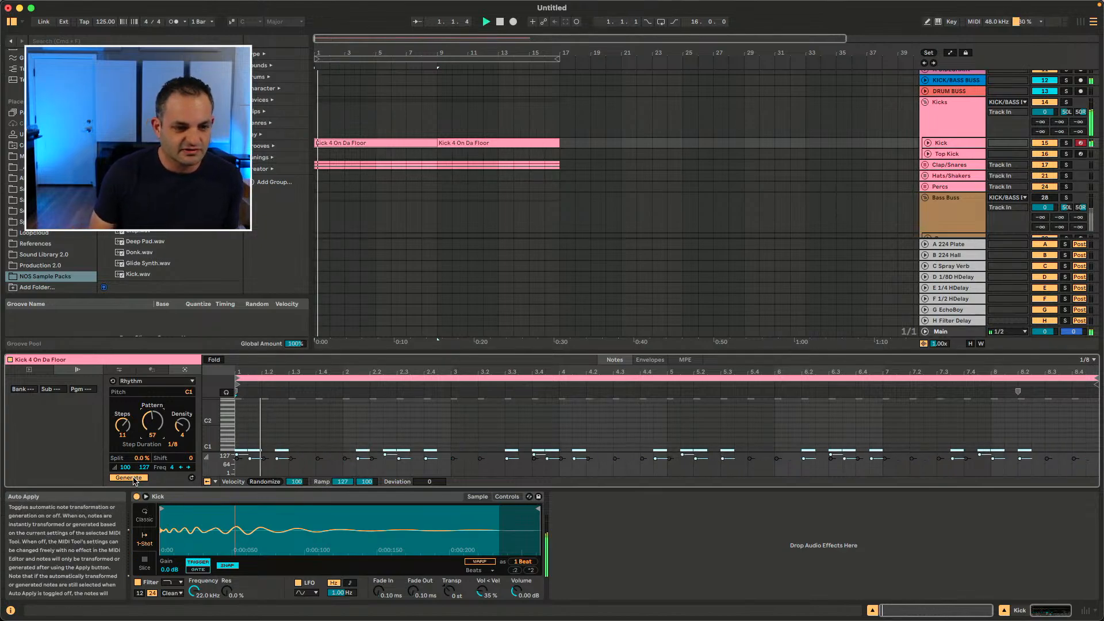
pyautogui.press('space')
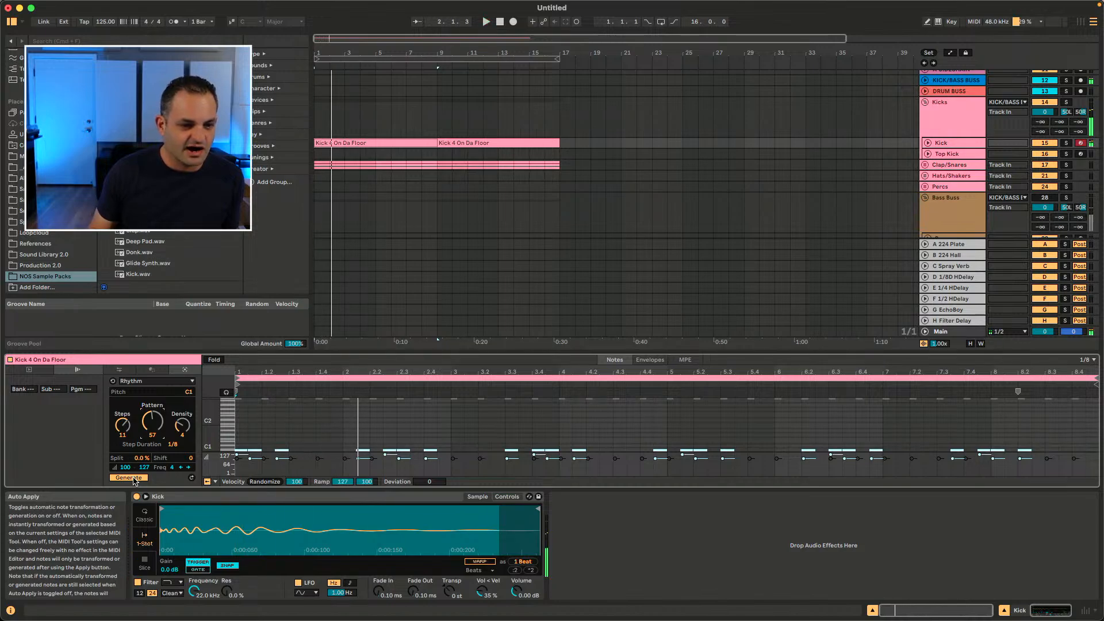
pyautogui.scroll(-3, 274, 425)
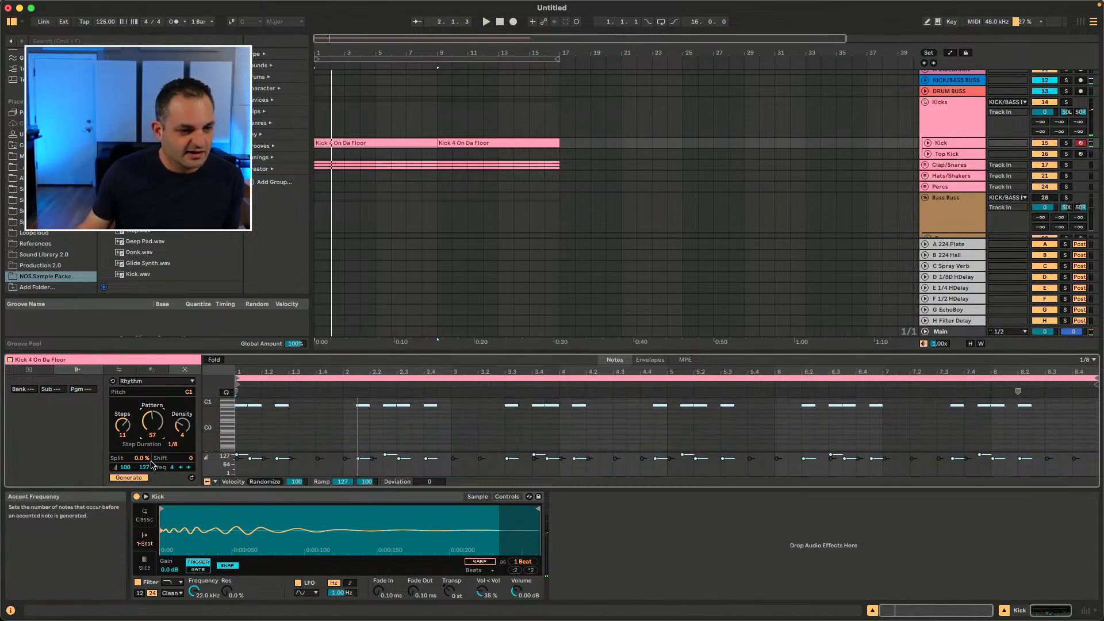
# Step: Switch the generator to Seed and generate random notes in the kick clip
pyautogui.click(151, 381)
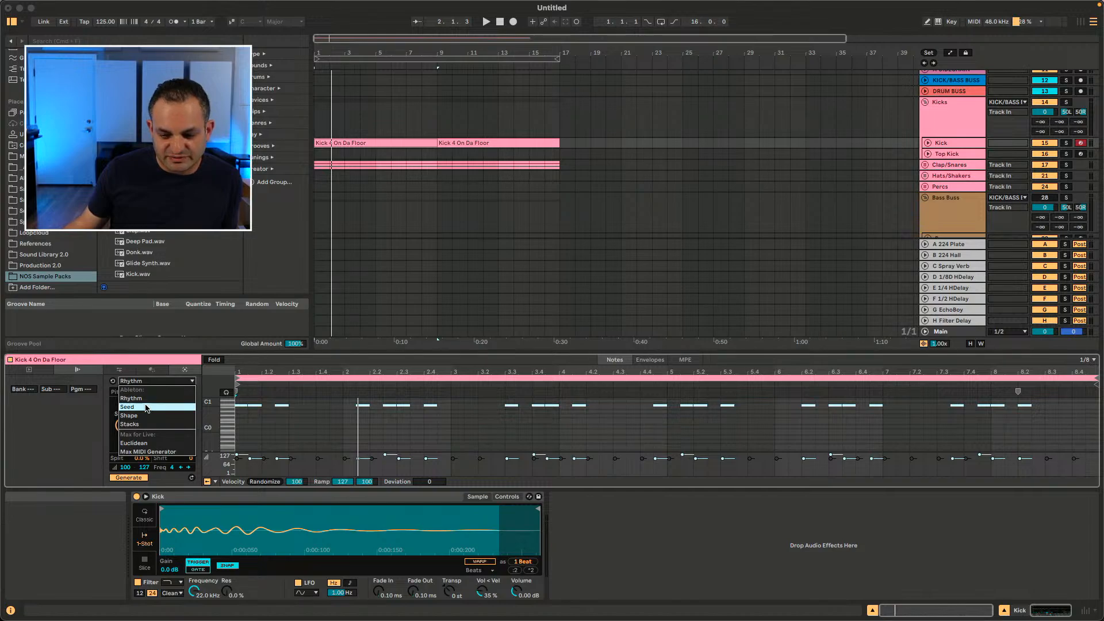
pyautogui.click(144, 407)
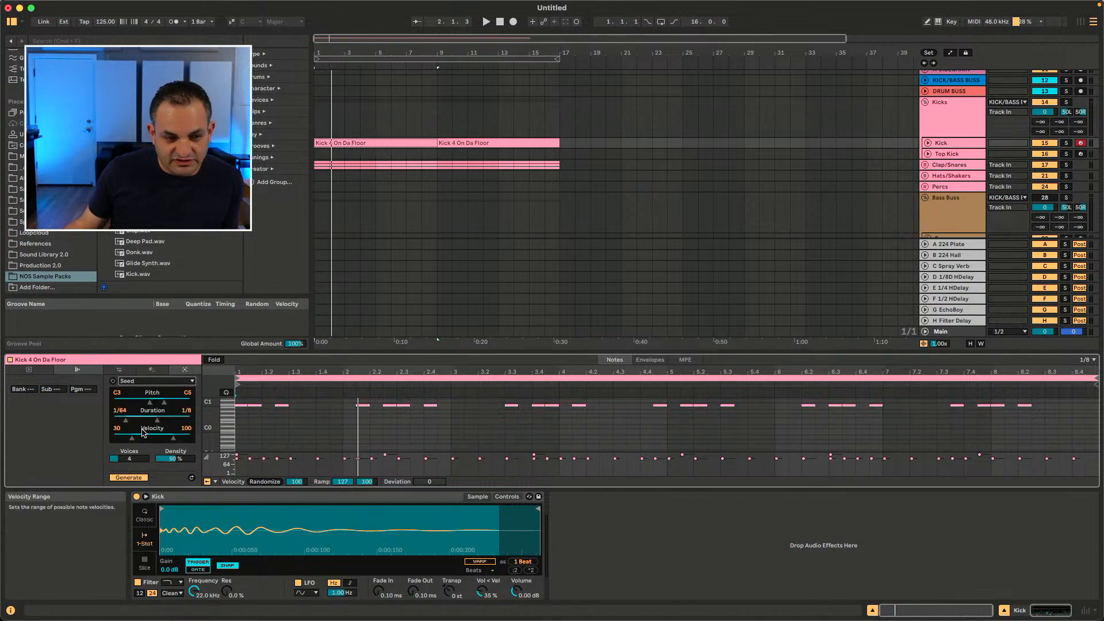
pyautogui.click(126, 478)
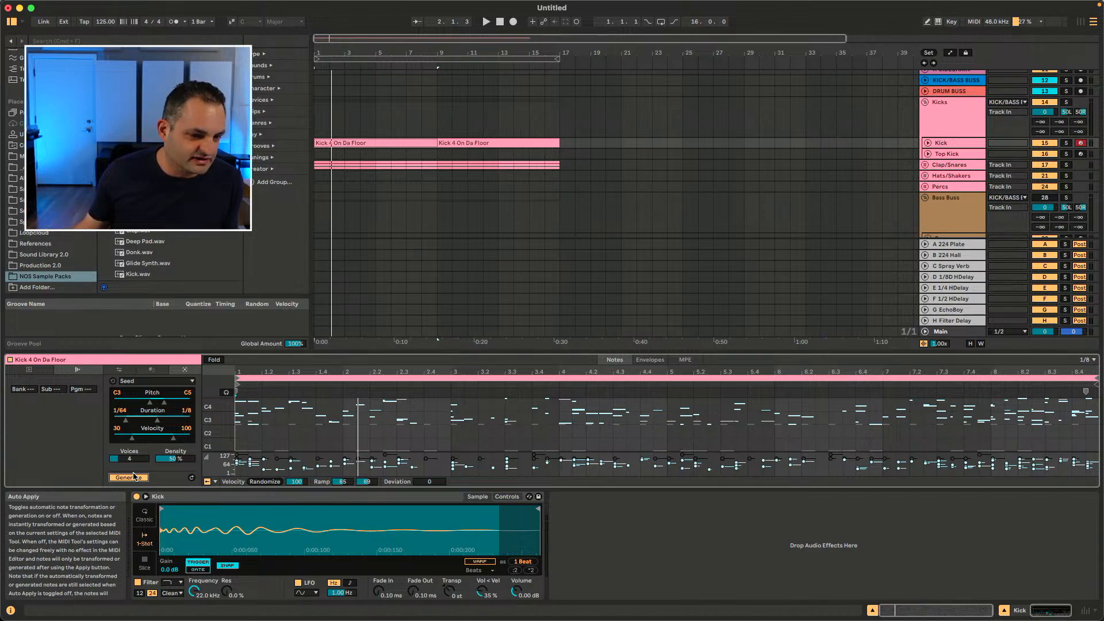
# Step: Unfold the Inst Buss group and insert an empty MIDI clip on the Piano track
pyautogui.scroll(-5, 446, 224)
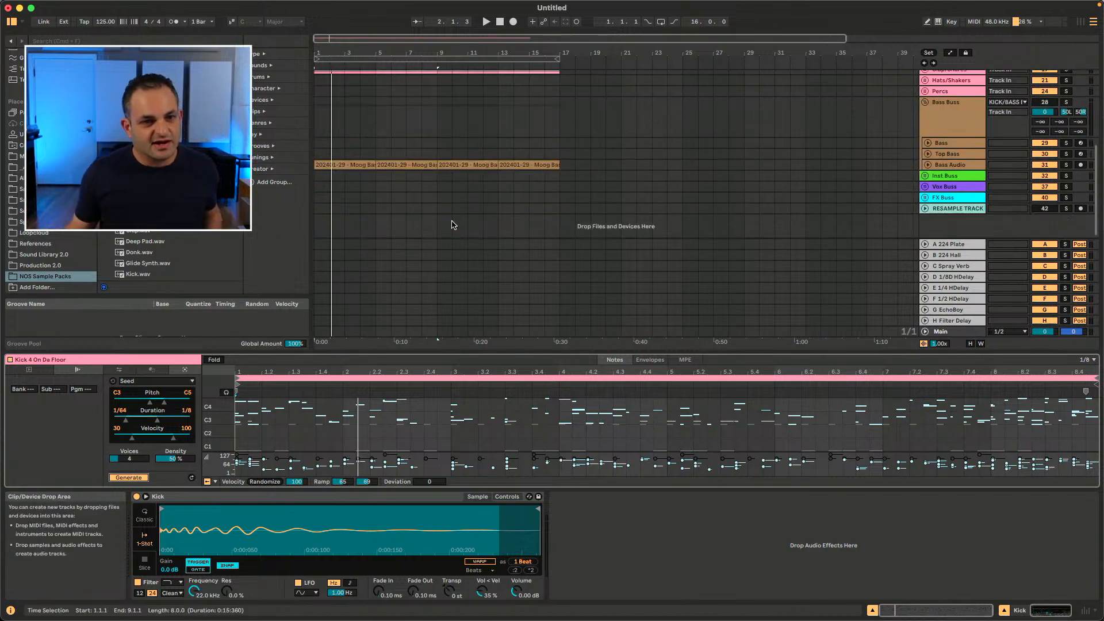
pyautogui.click(925, 174)
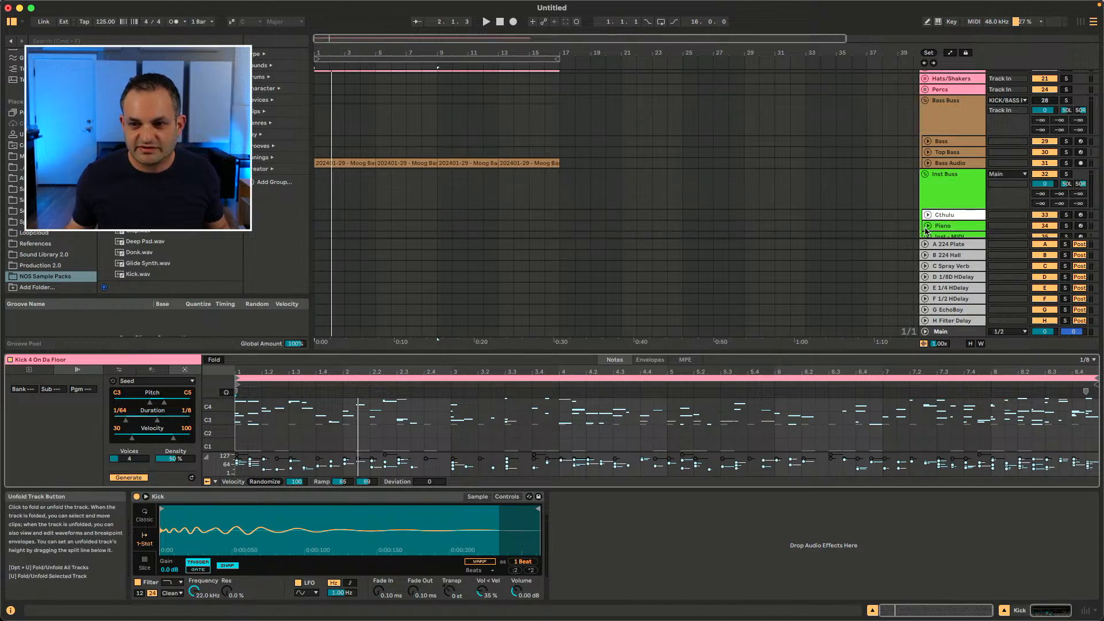
pyautogui.scroll(-3, 932, 193)
pyautogui.click(927, 169)
pyautogui.click(946, 180)
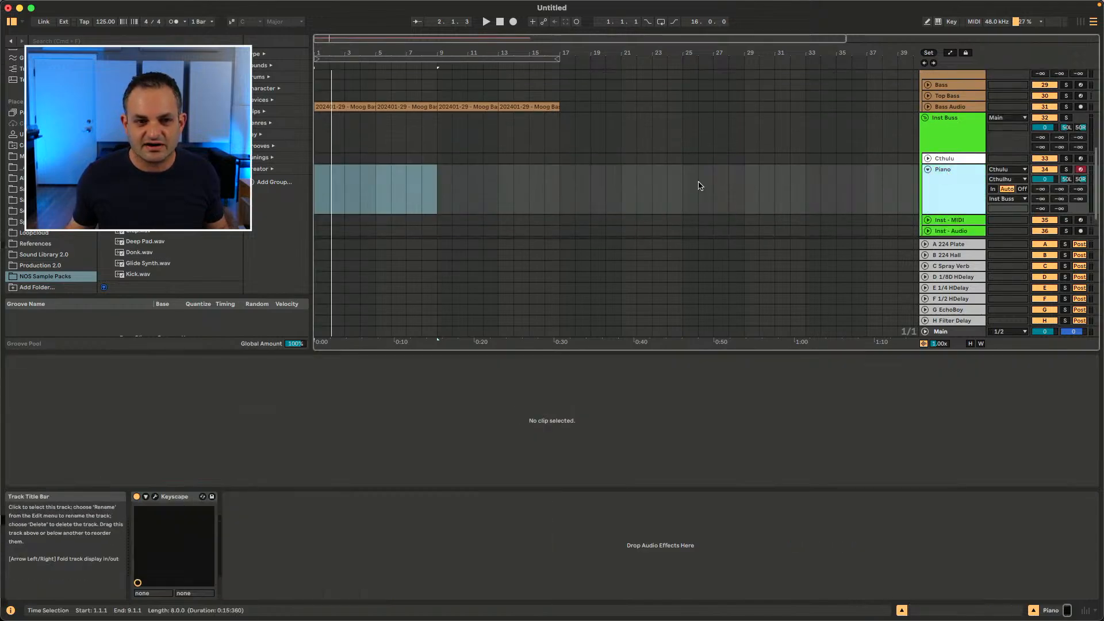
pyautogui.rightClick(423, 197)
pyautogui.click(463, 283)
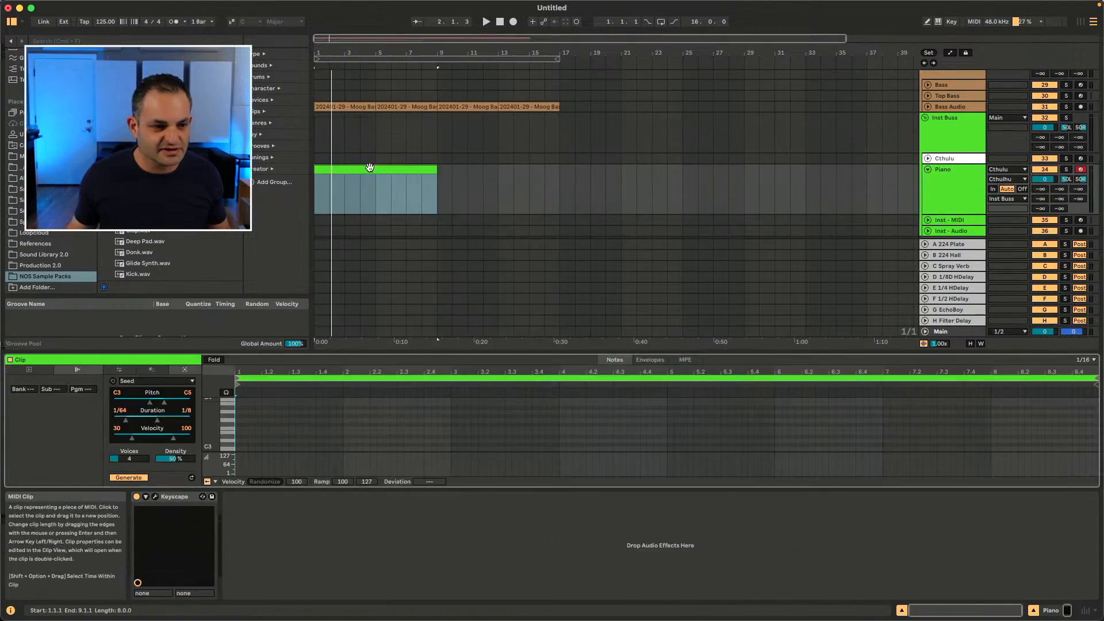
# Step: Generate Seed notes into the new Piano clip and play it back
pyautogui.click(122, 478)
pyautogui.press('space')
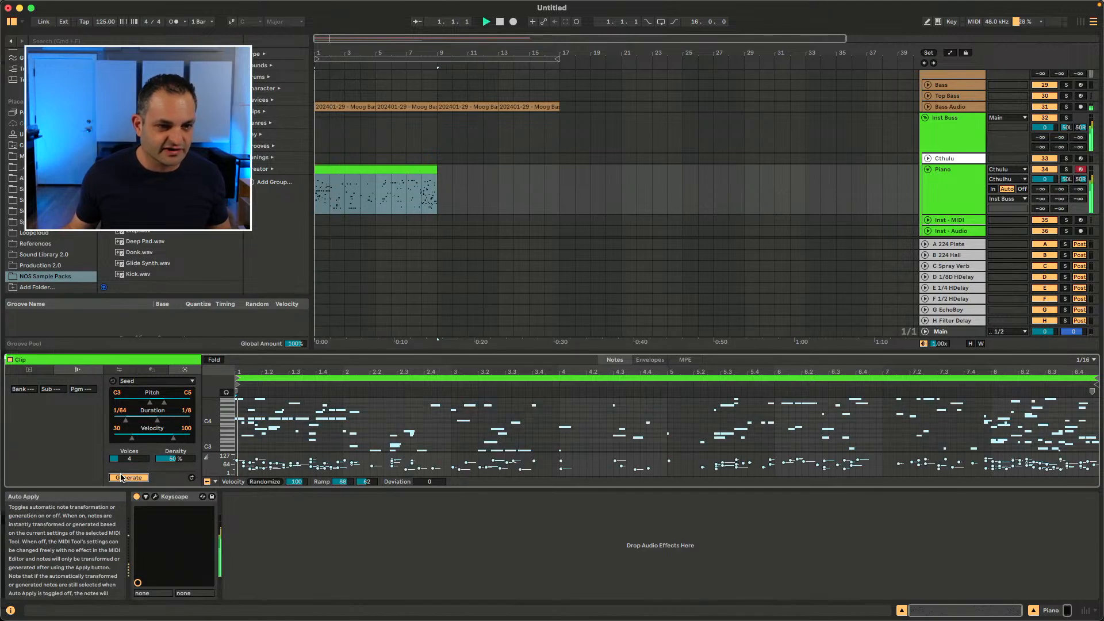
pyautogui.scroll(5, 850, 197)
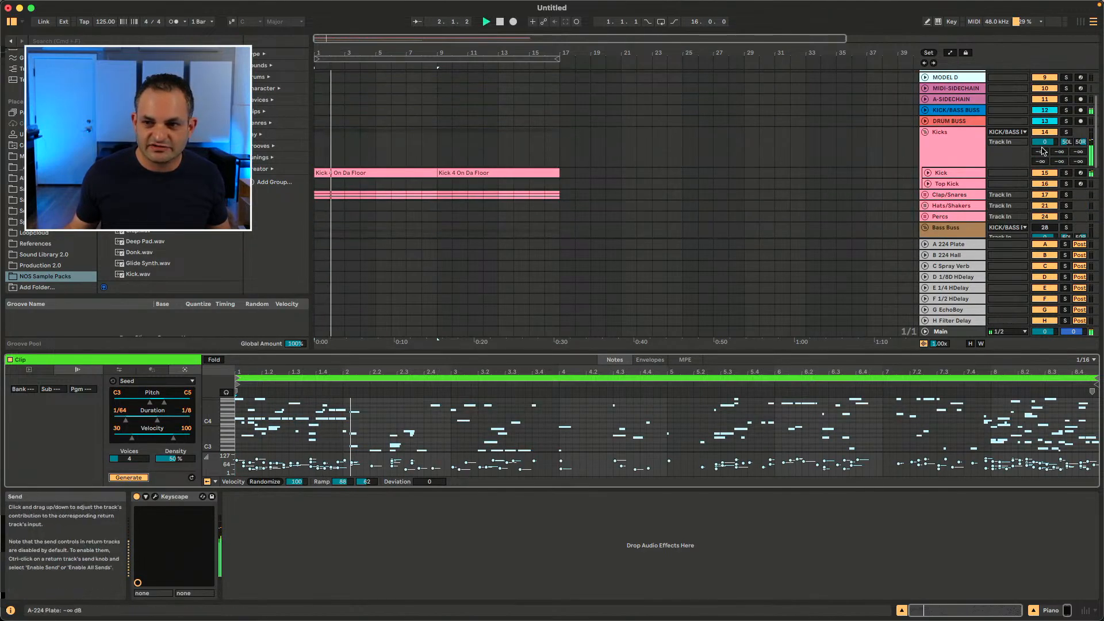
pyautogui.scroll(-5, 843, 141)
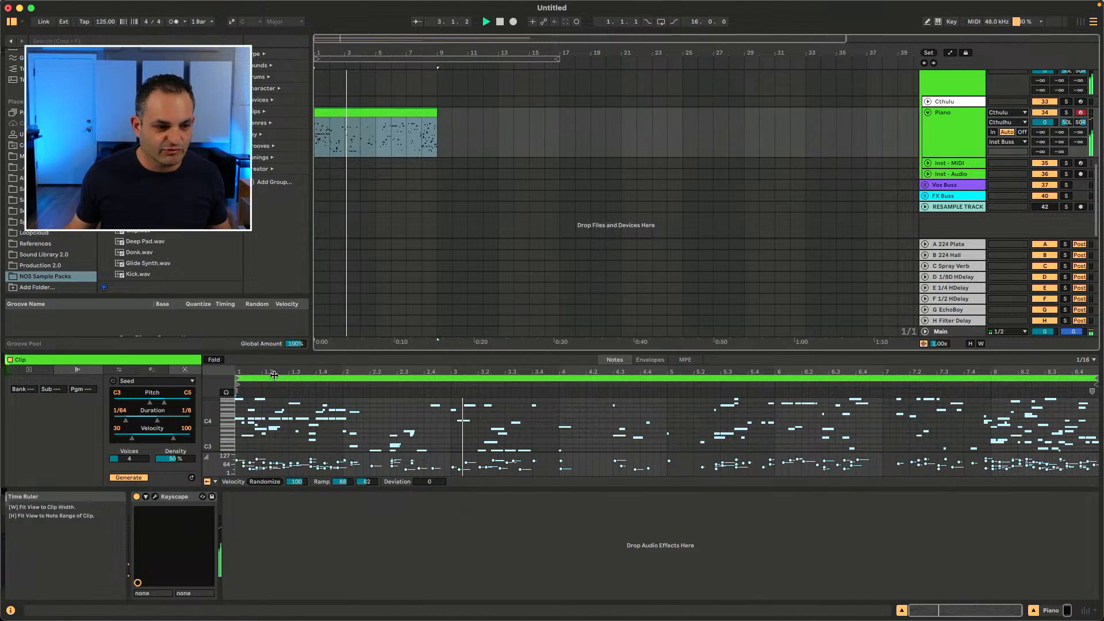
pyautogui.press('space')
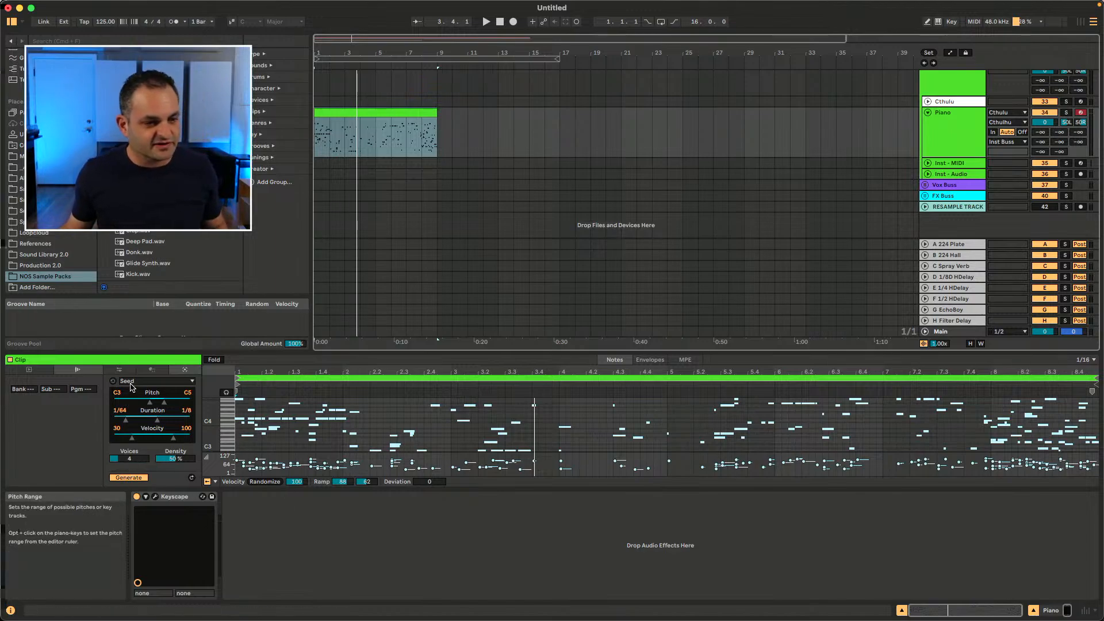
# Step: Look over the Transform tools panel and return to the Generate panel
pyautogui.click(150, 370)
pyautogui.press('space')
pyautogui.click(130, 402)
pyautogui.click(125, 420)
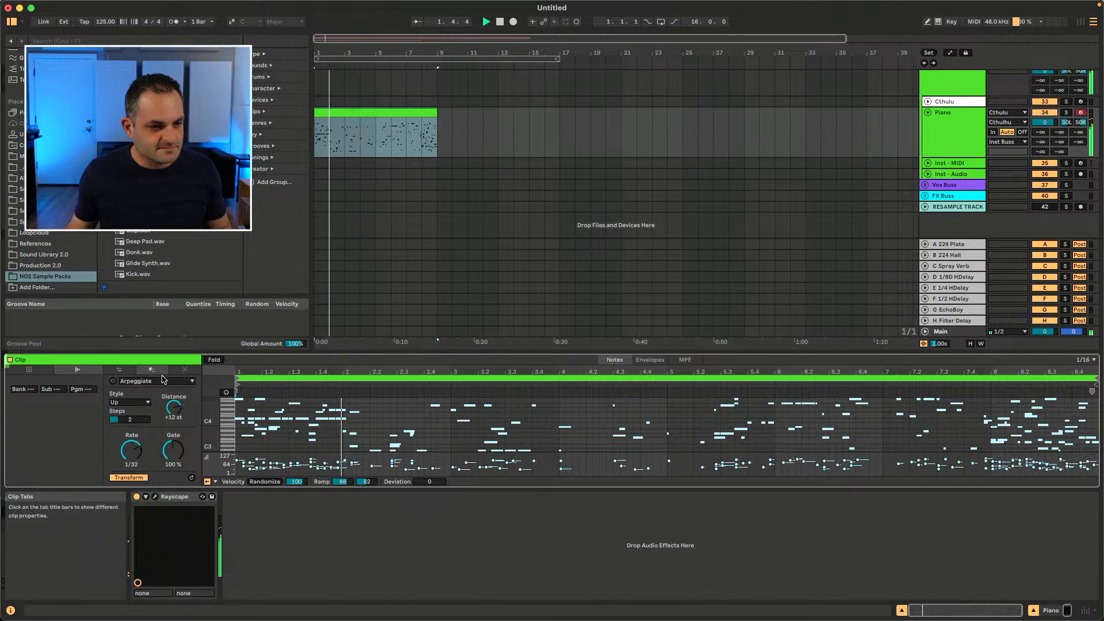
pyautogui.click(184, 370)
# Step: Reduce the Seed generator's voices to 1 and maximum velocity to 88, replaying the clip
pyautogui.press('space')
pyautogui.press('space')
pyautogui.moveTo(173, 438); pyautogui.dragTo(132, 487)
pyautogui.press('space')
pyautogui.press('space')
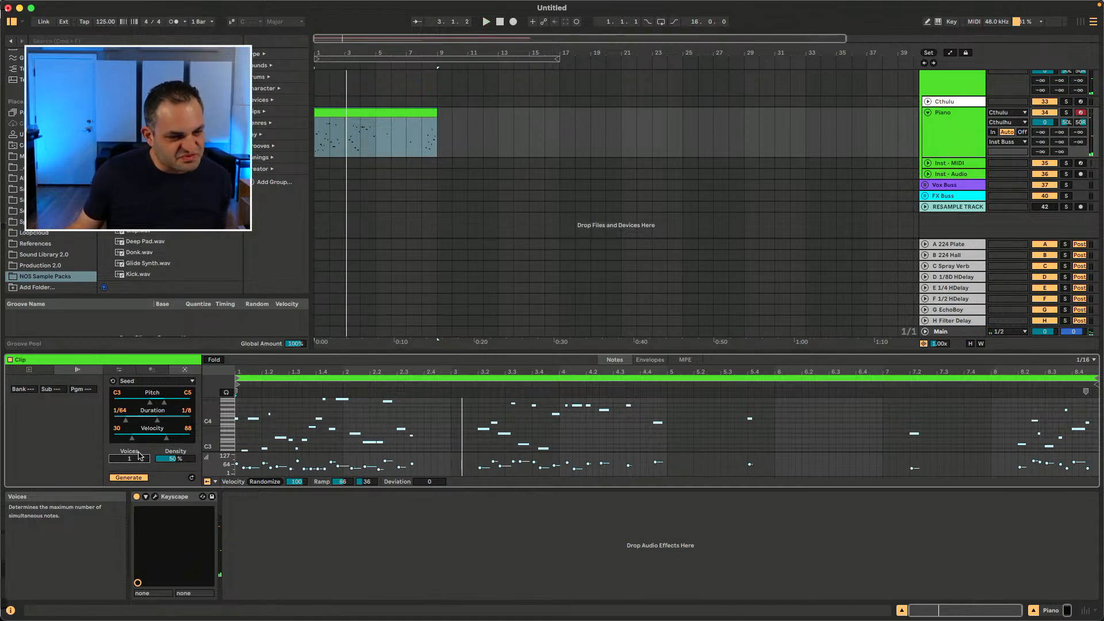
# Step: Enlarge the clip detail view by raising its divider
pyautogui.moveTo(211, 432); pyautogui.dragTo(225, 433)
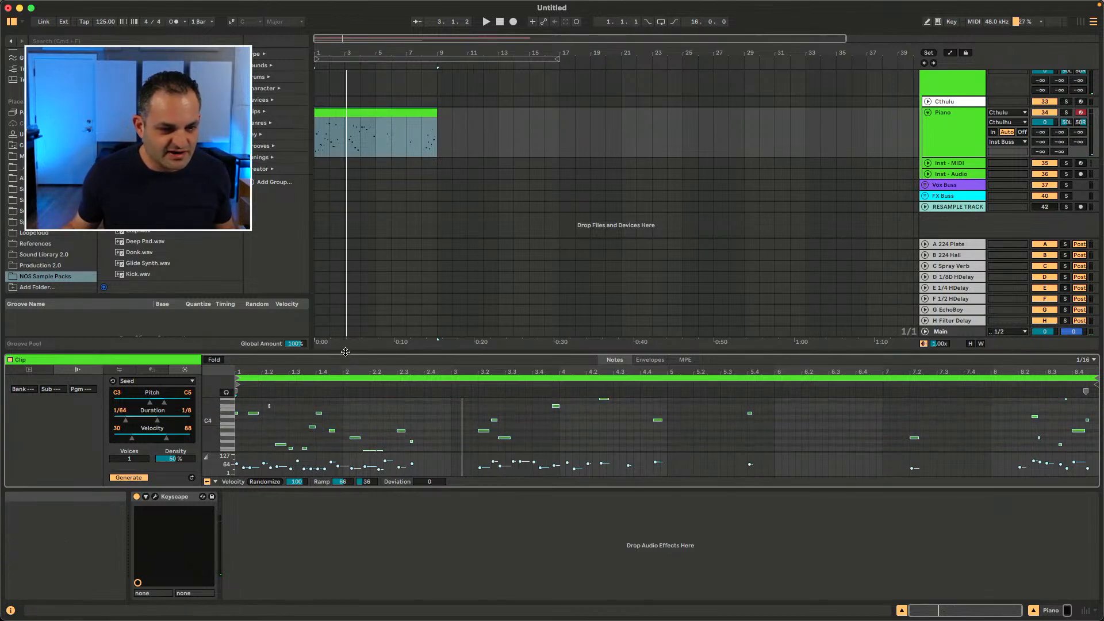
pyautogui.moveTo(345, 352); pyautogui.dragTo(345, 279)
pyautogui.scroll(2, 172, 356)
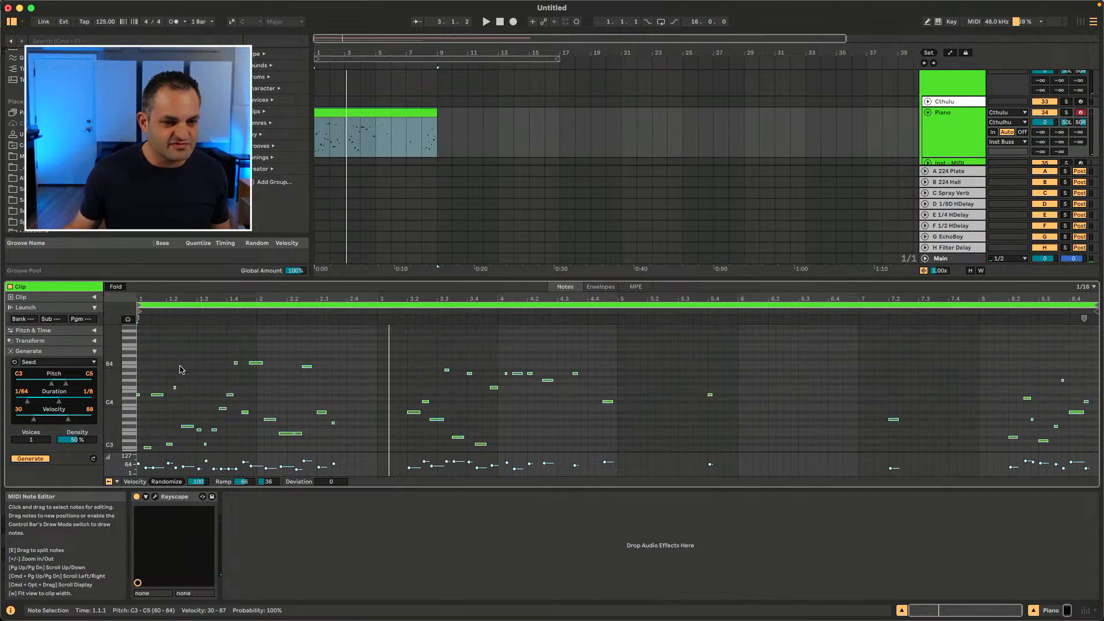
pyautogui.scroll(-1, 155, 377)
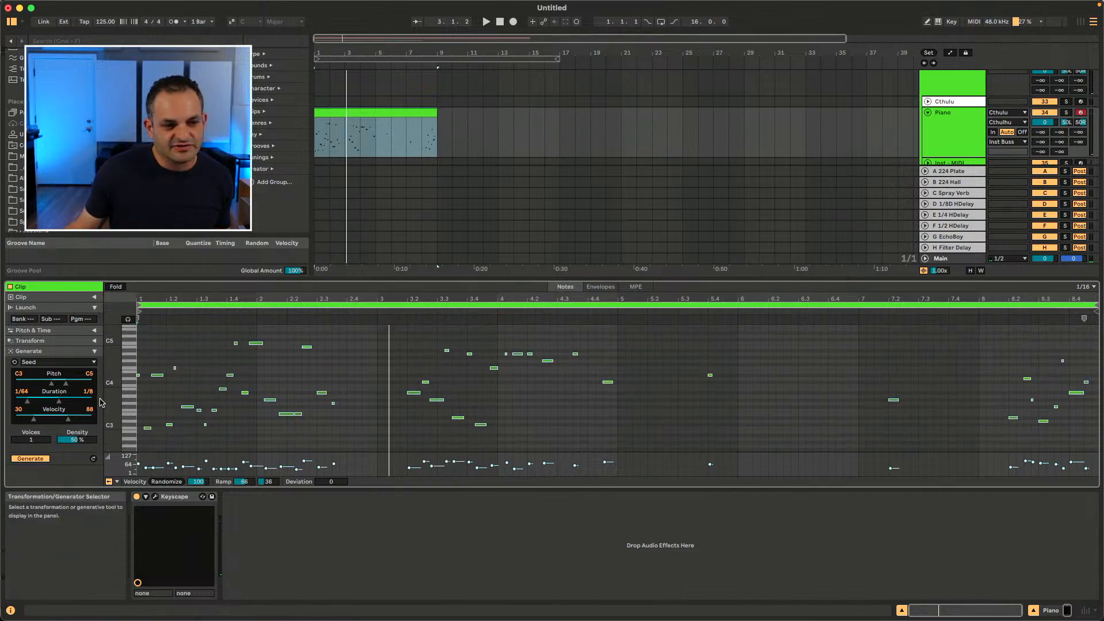
# Step: Switch the generator to Shape and toggle its generation
pyautogui.click(63, 362)
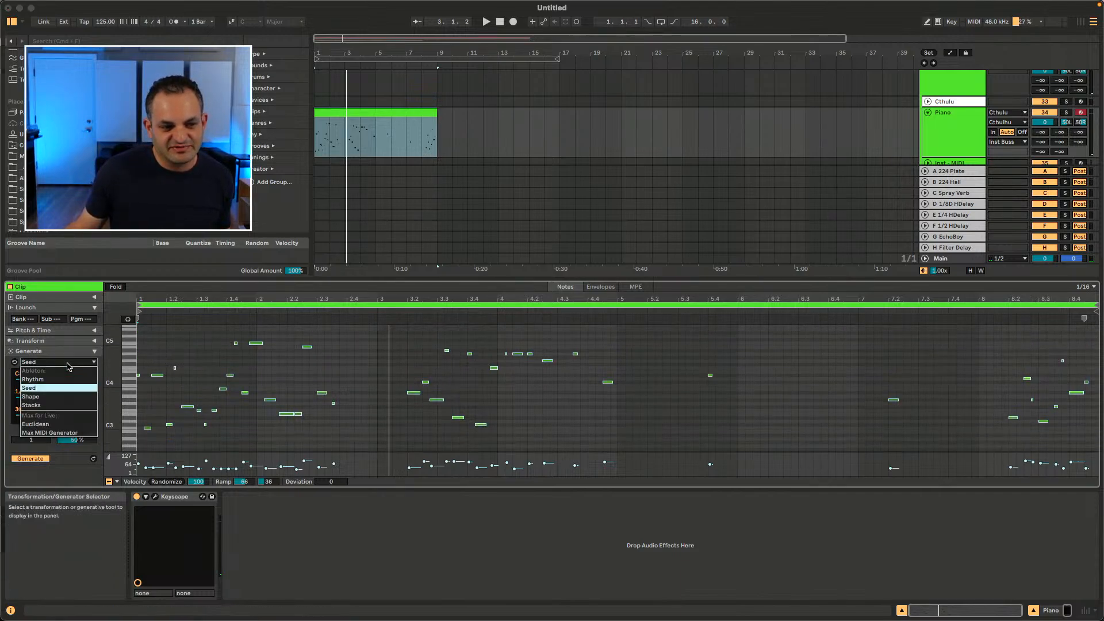
pyautogui.click(52, 397)
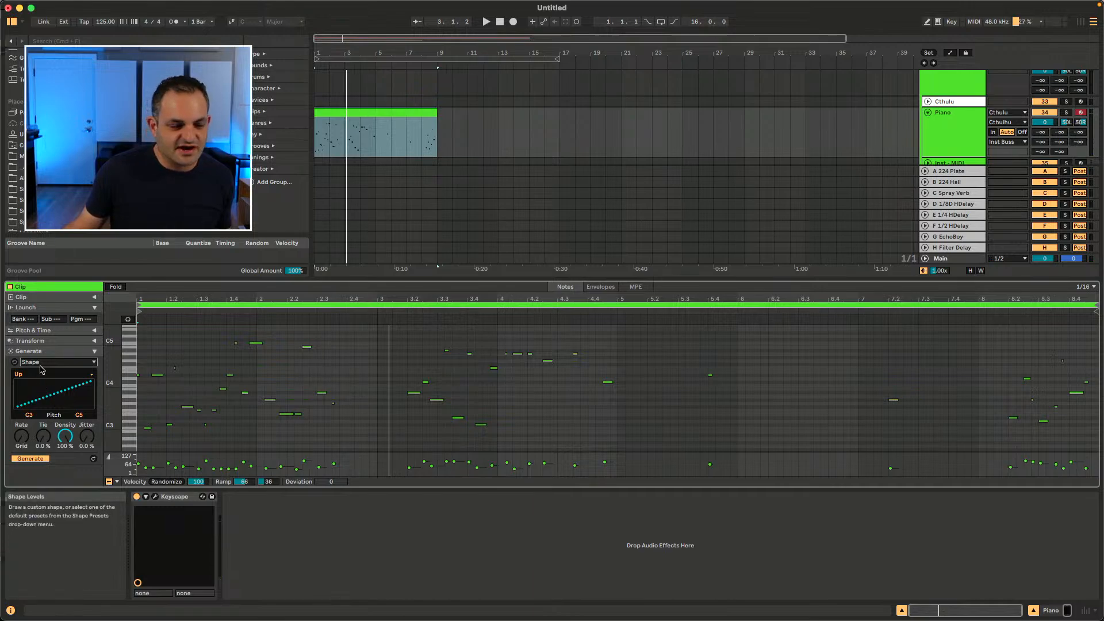
pyautogui.click(28, 460)
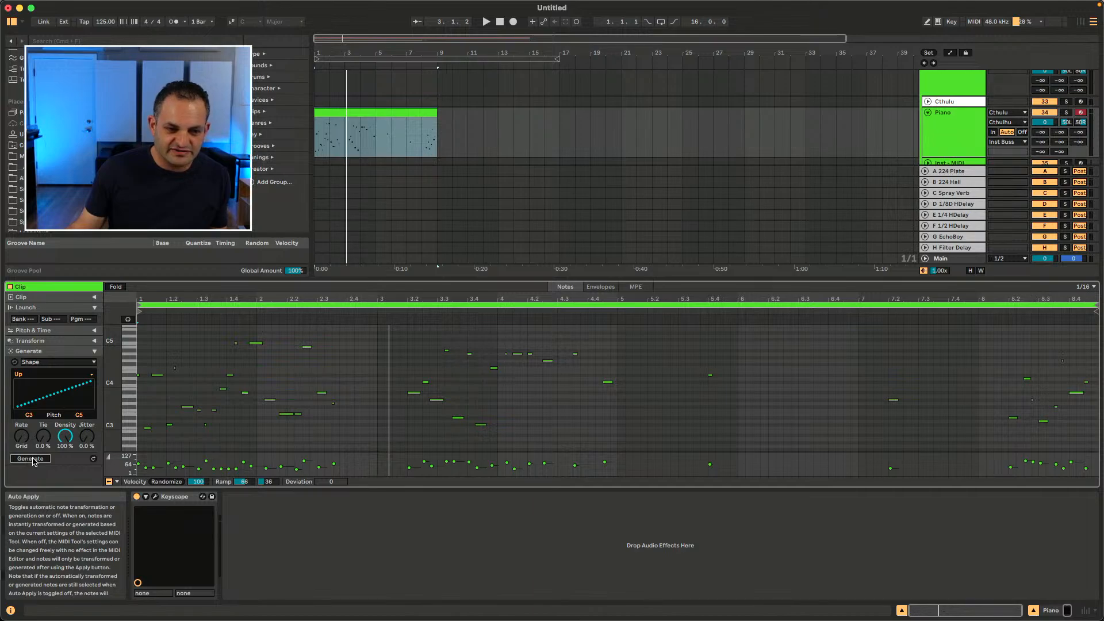
pyautogui.click(33, 459)
# Step: Delete all notes in the Piano clip, generate an upward Shape pattern and play it
pyautogui.click(290, 371)
pyautogui.press('super+a')
pyautogui.press('Delete')
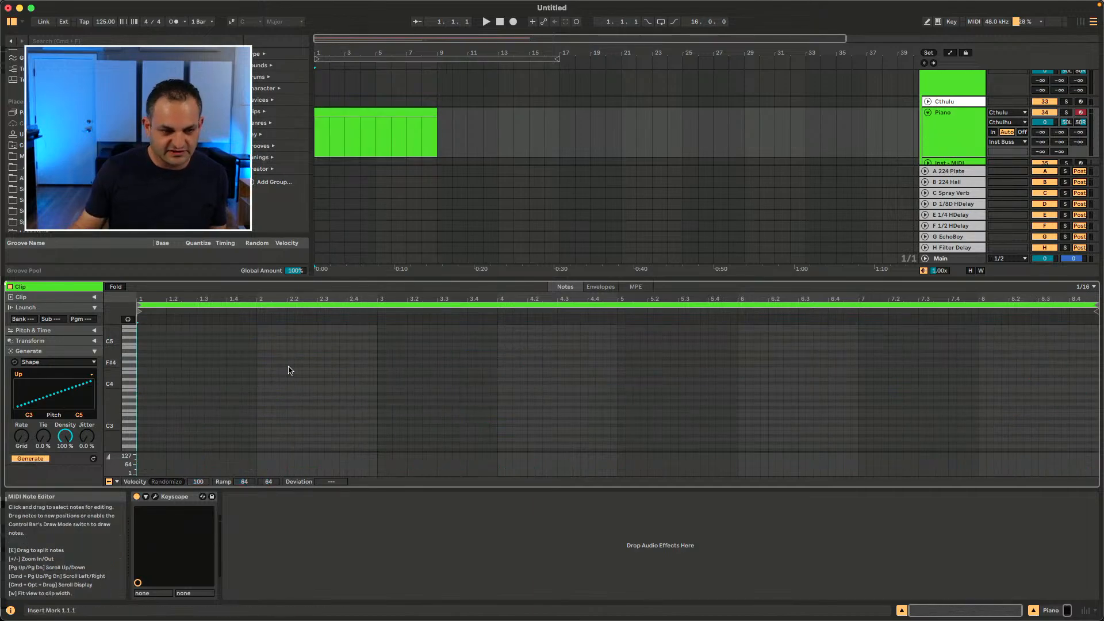
pyautogui.click(43, 459)
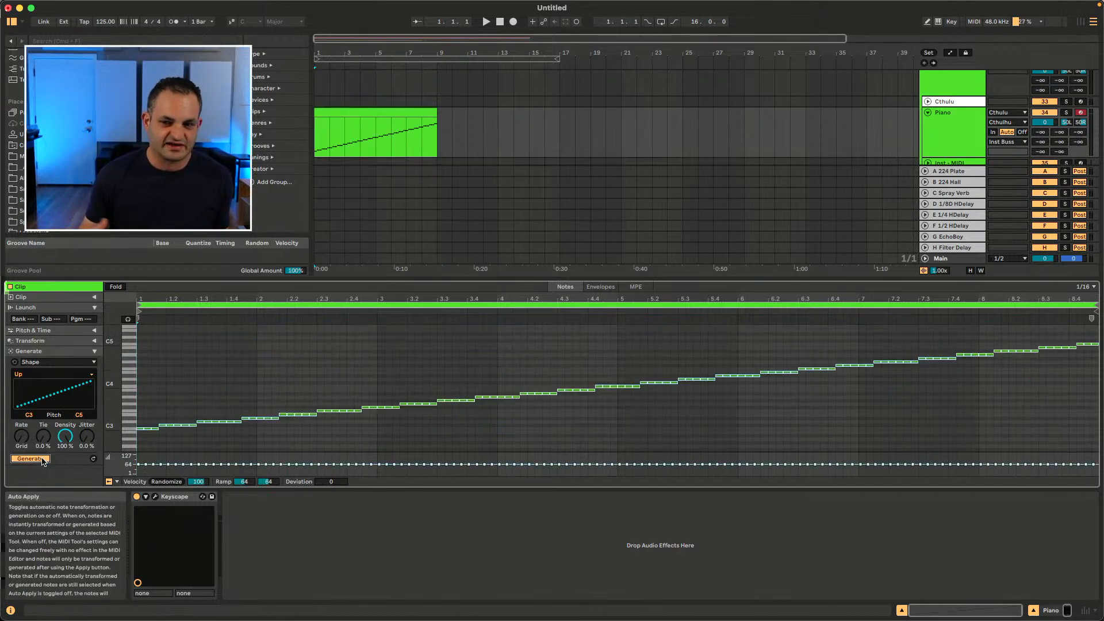
pyautogui.press('space')
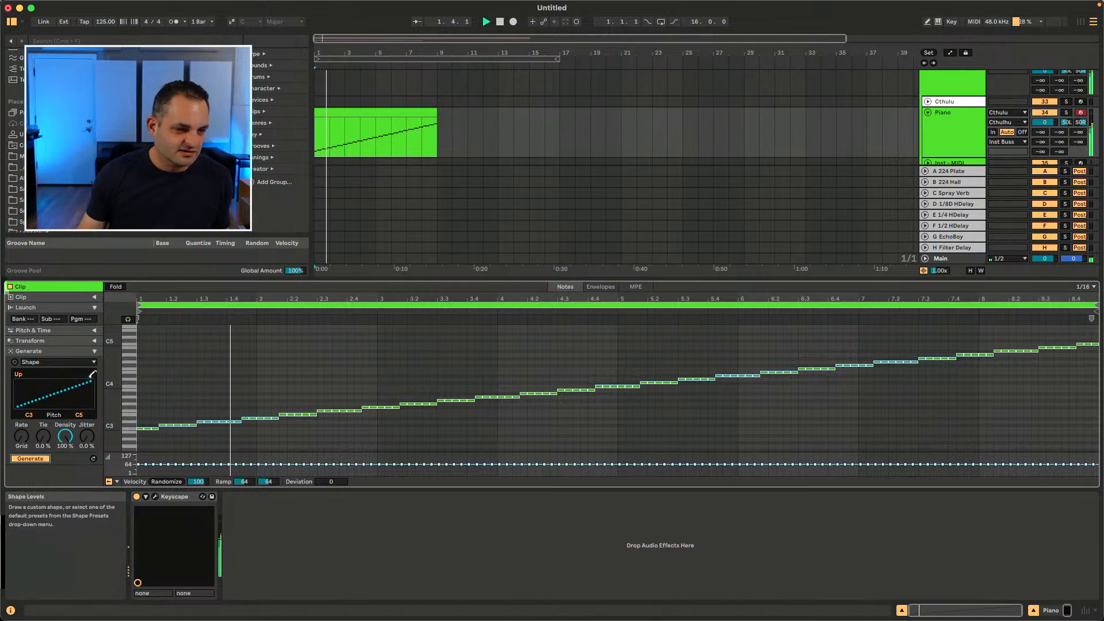
# Step: Change the Shape preset to Down, then to Up & Down
pyautogui.click(90, 376)
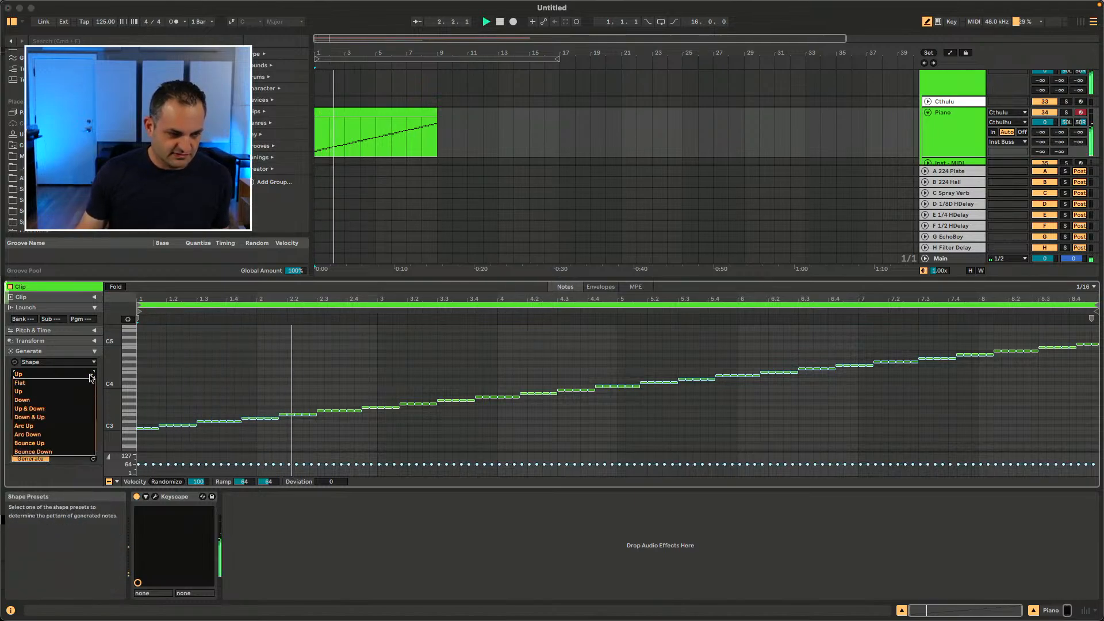
pyautogui.click(51, 391)
pyautogui.click(54, 374)
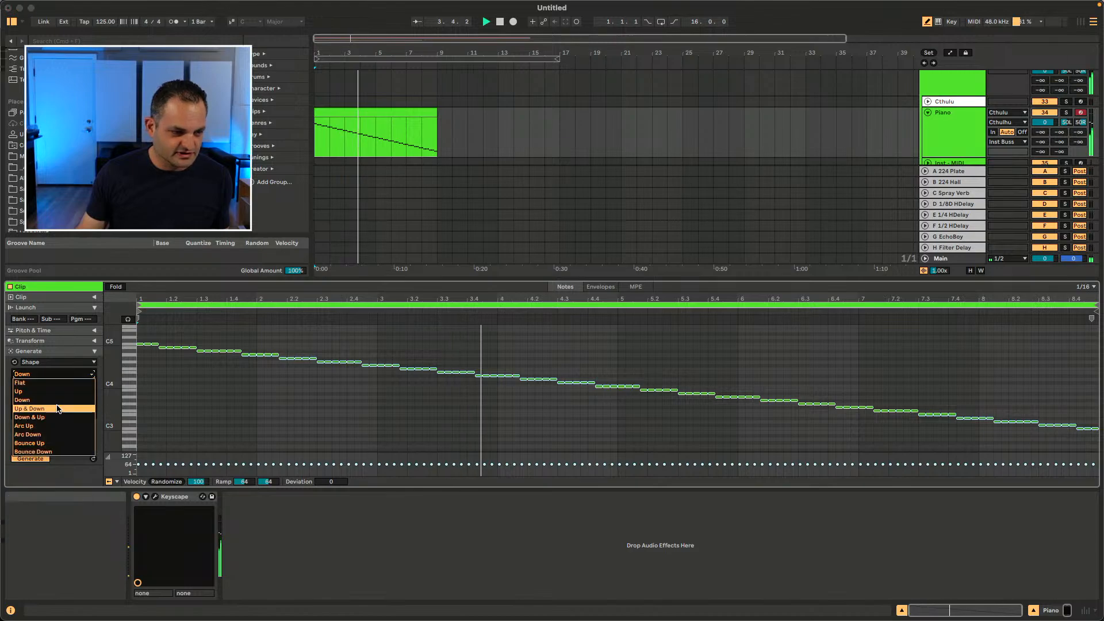
pyautogui.click(57, 410)
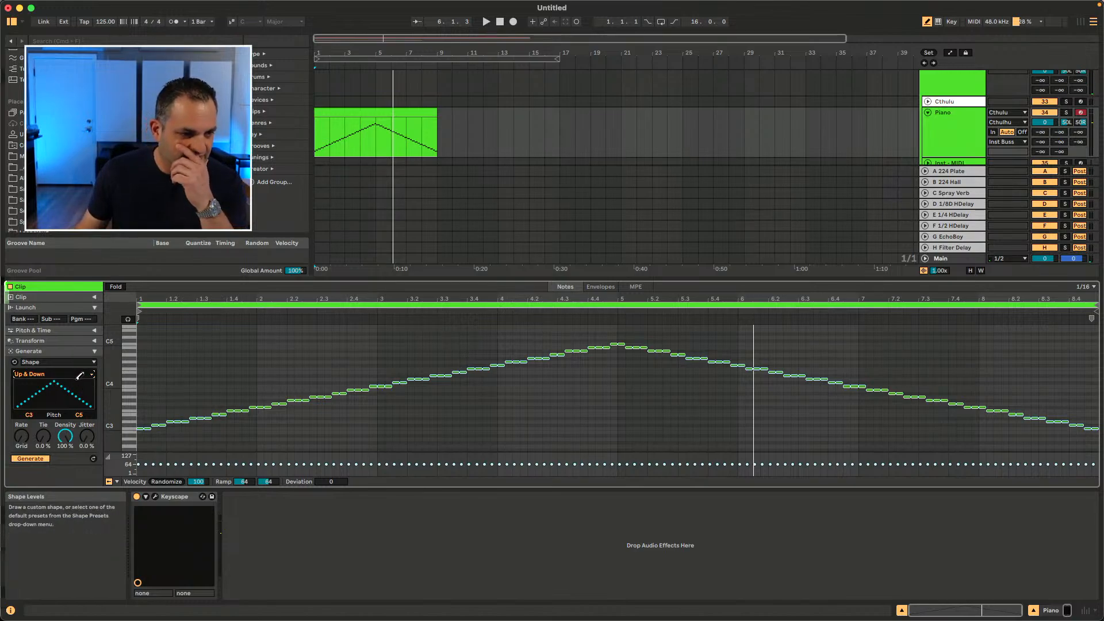
# Step: Change the Shape preset to Down & Up
pyautogui.click(92, 375)
pyautogui.click(117, 411)
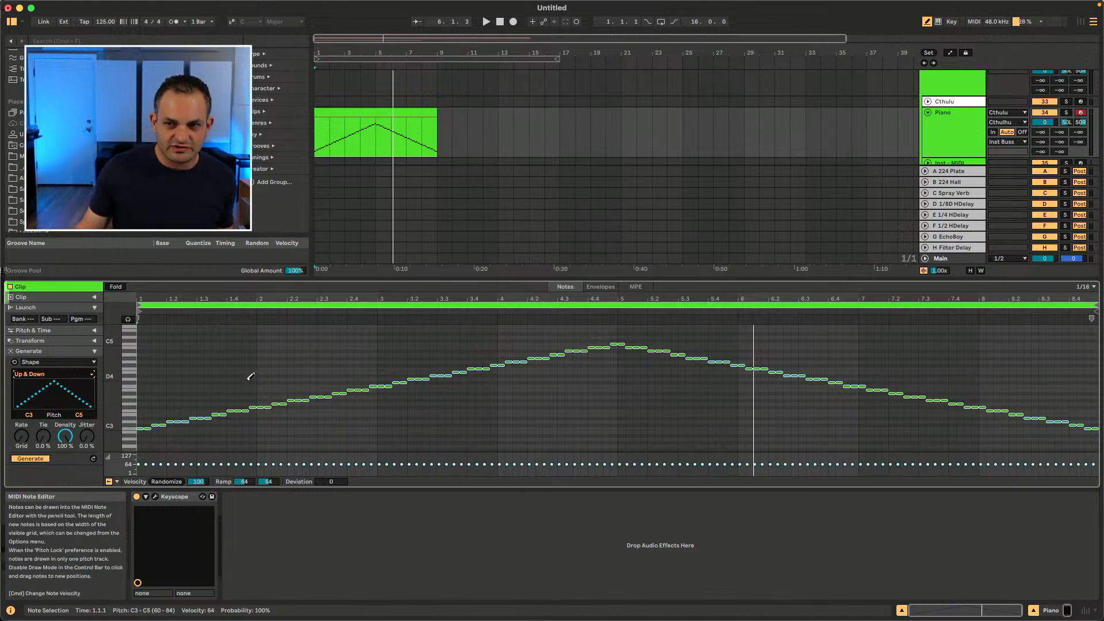
pyautogui.click(926, 23)
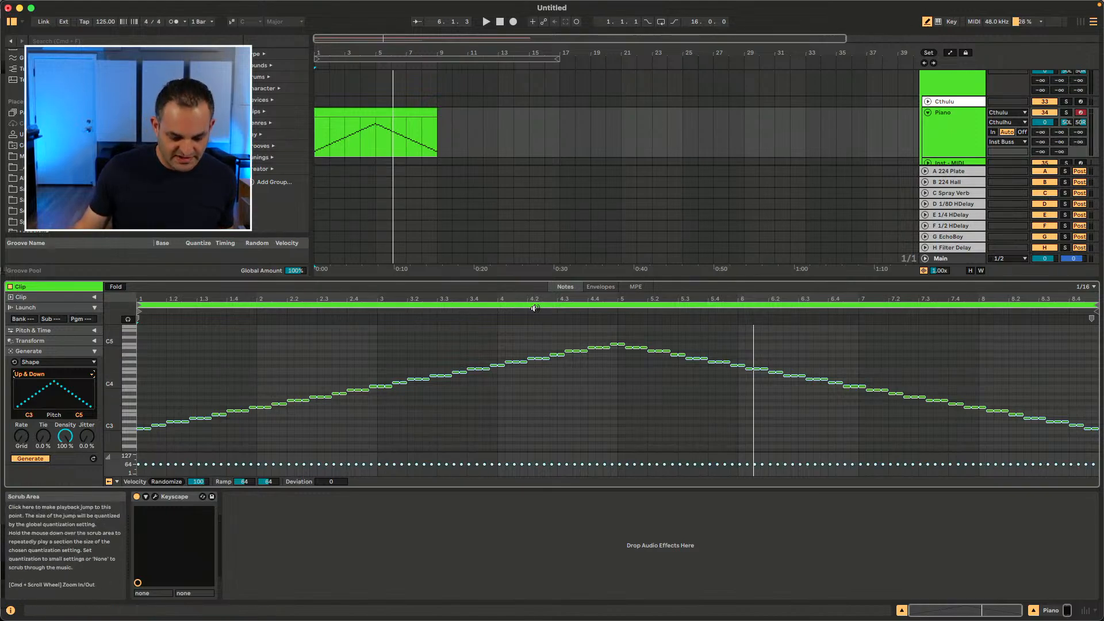
pyautogui.press('b')
pyautogui.click(51, 374)
pyautogui.click(31, 419)
pyautogui.press('b')
pyautogui.click(52, 375)
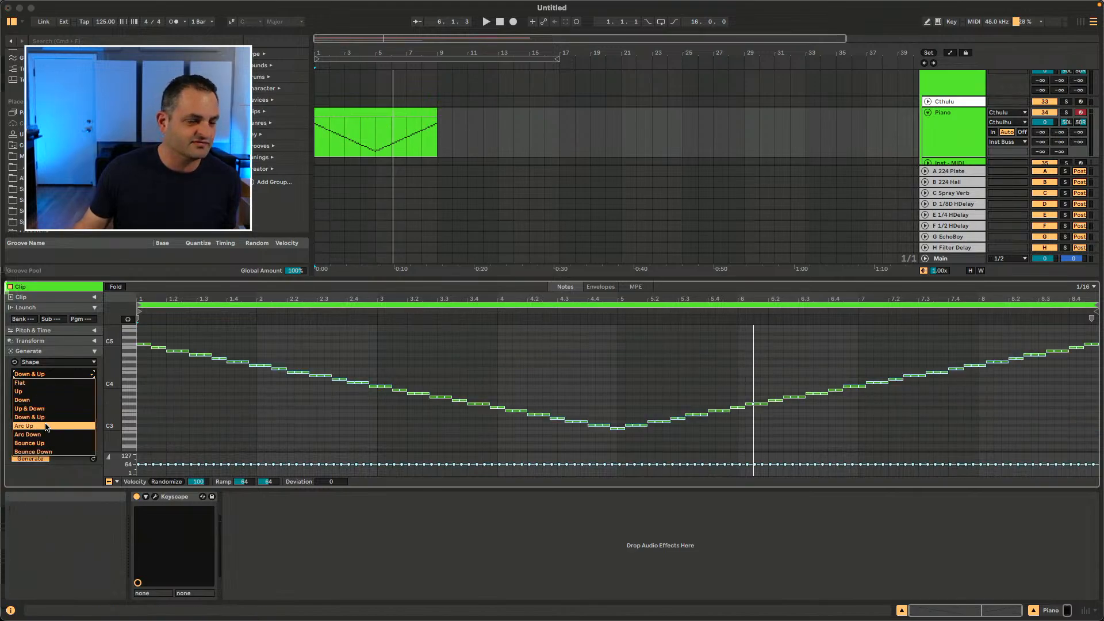
pyautogui.press('Escape')
# Step: Play the clip while adjusting the Shape Rate, setting it to 1/24
pyautogui.moveTo(21, 436); pyautogui.dragTo(22, 424)
pyautogui.press('space')
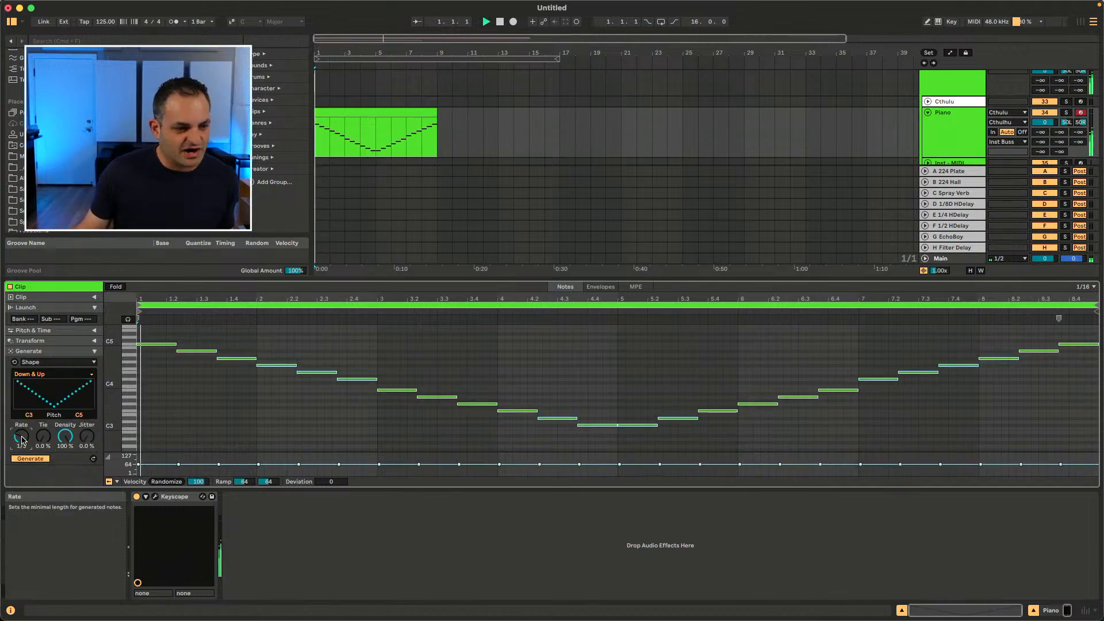
pyautogui.moveTo(22, 436)
pyautogui.mouseDown()
pyautogui.moveTo(22, 413)
pyautogui.moveTo(19, 448)
pyautogui.mouseUp()
pyautogui.press('space')
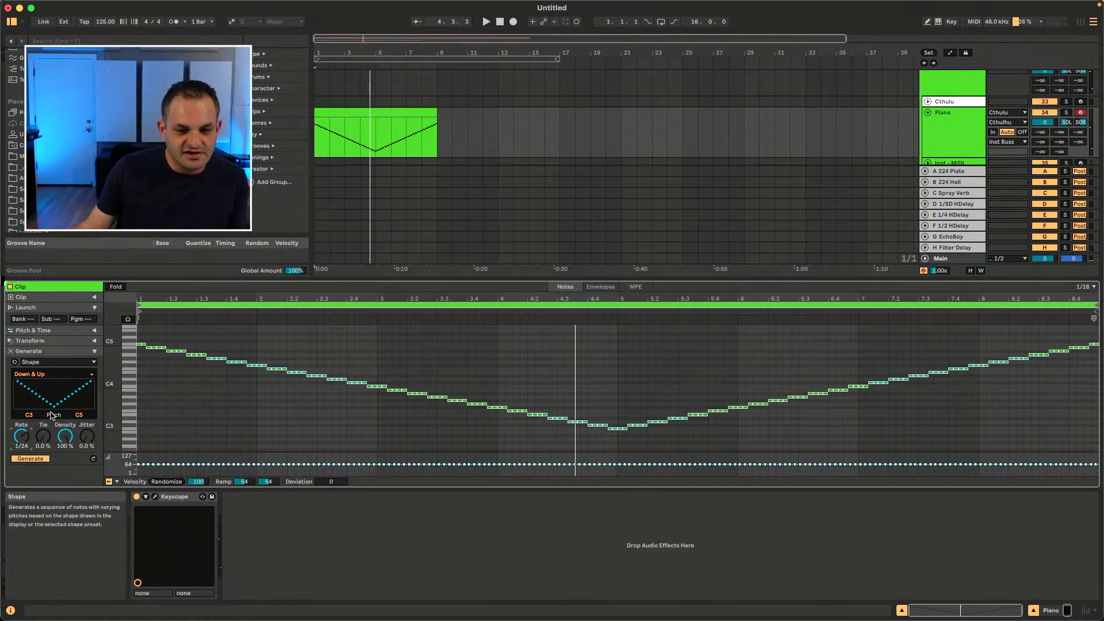
# Step: Reselect the Shape generator and undo the generated notes to empty the clip
pyautogui.click(41, 361)
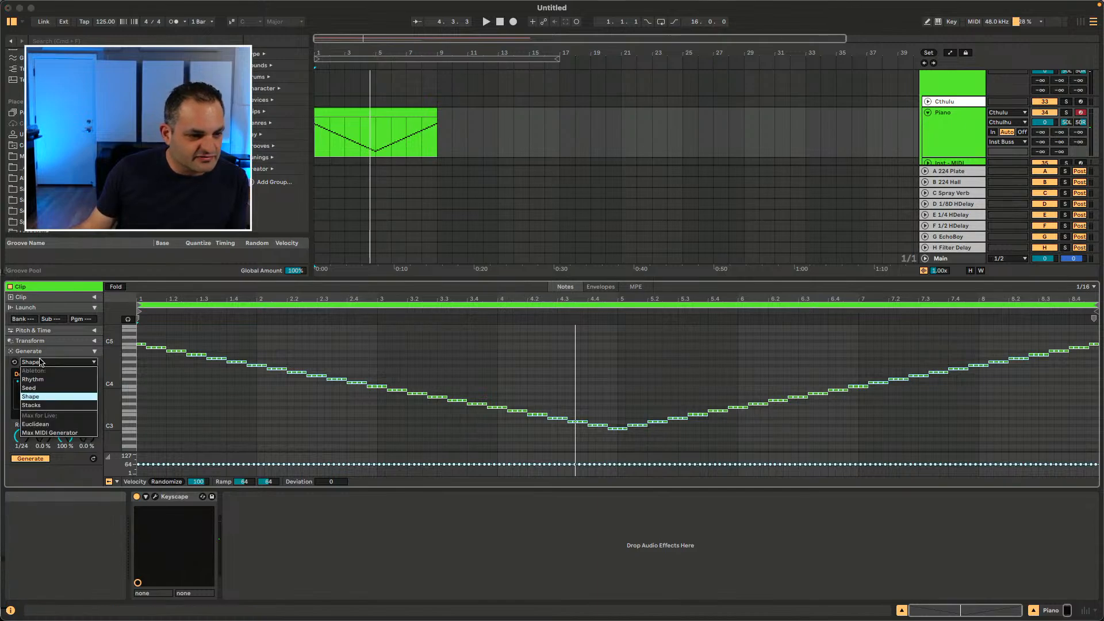
pyautogui.click(38, 397)
pyautogui.click(253, 412)
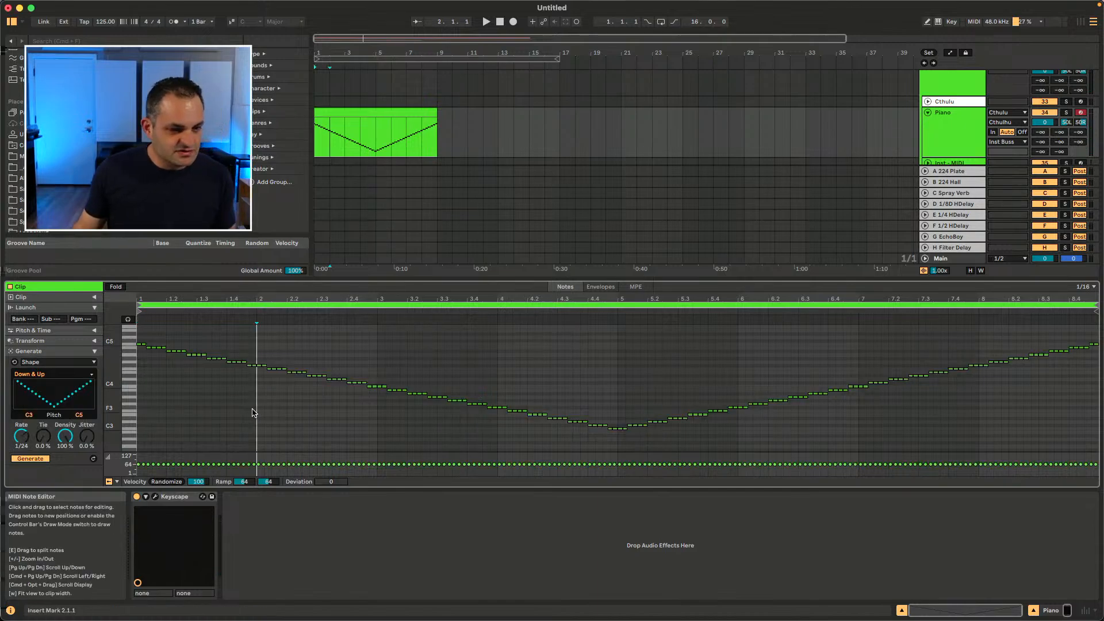
pyautogui.press('super+z')
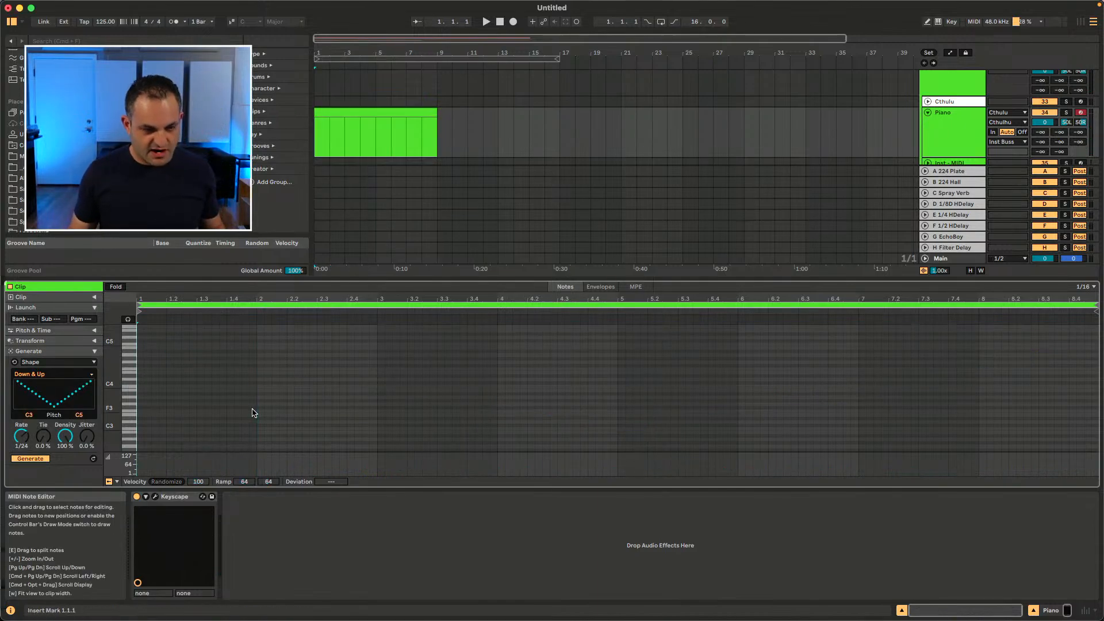
# Step: Switch the generator to Stacks, enable generation and play the resulting chord
pyautogui.click(58, 362)
pyautogui.click(51, 408)
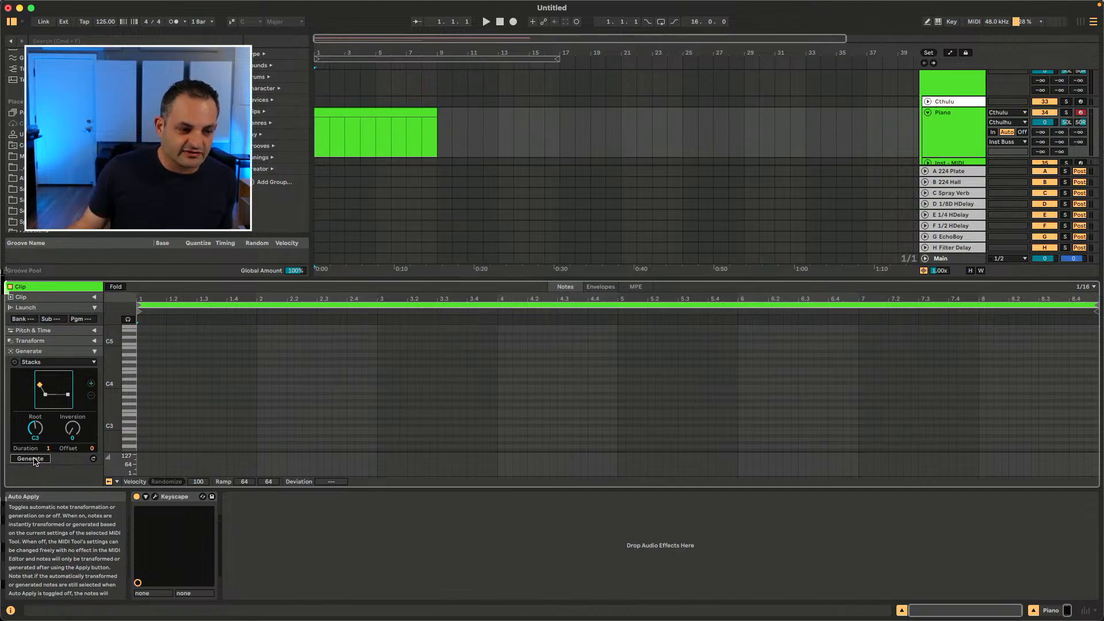
pyautogui.click(31, 459)
pyautogui.press('space')
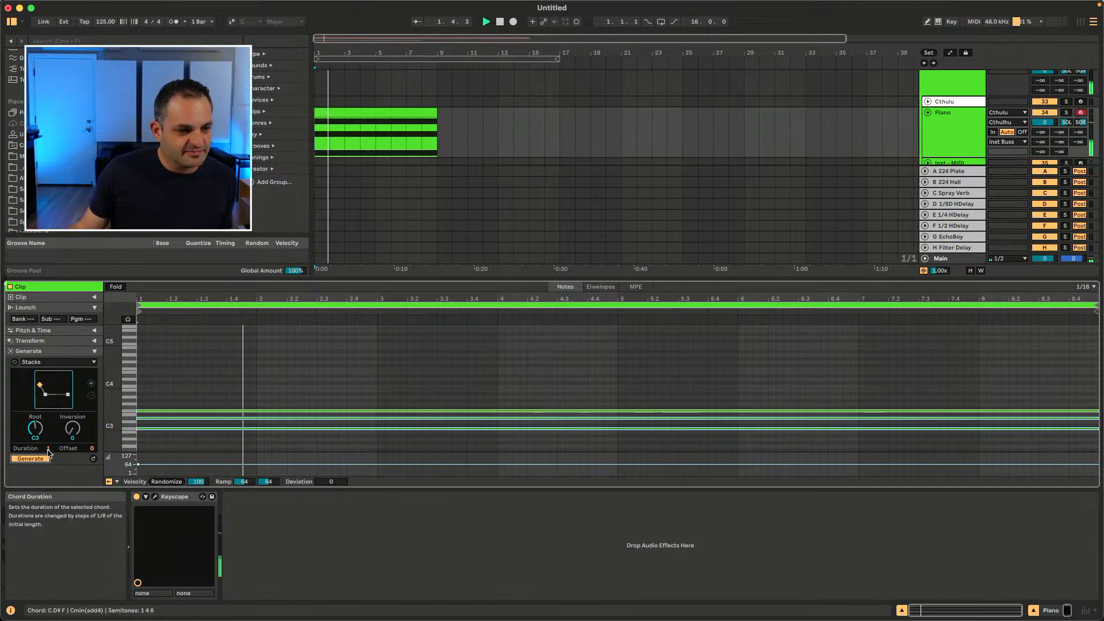
pyautogui.click(31, 459)
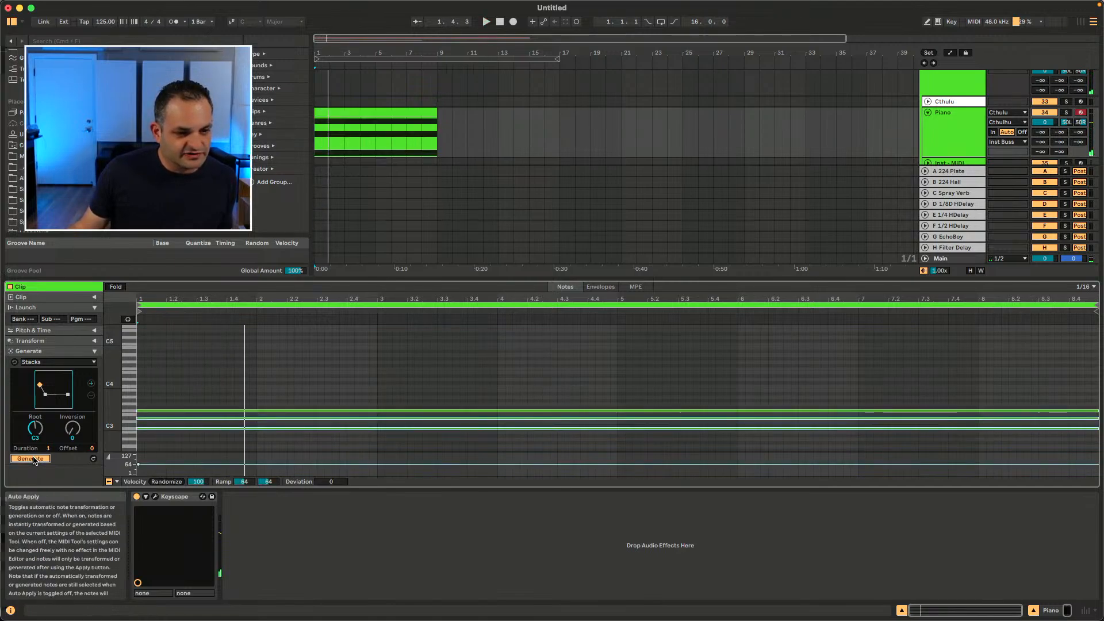
# Step: Try changing the chord with the chord pad and the Inversion knob while playing
pyautogui.moveTo(54, 391); pyautogui.dragTo(53, 383)
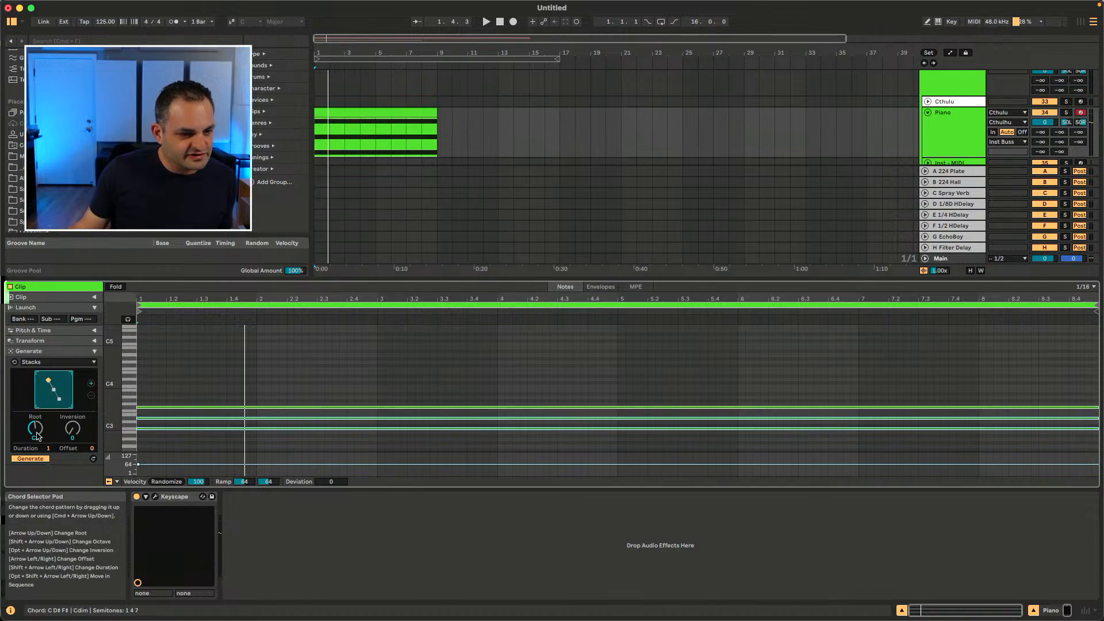
pyautogui.press('space')
pyautogui.moveTo(54, 391); pyautogui.dragTo(75, 433)
pyautogui.press('space')
pyautogui.press('space')
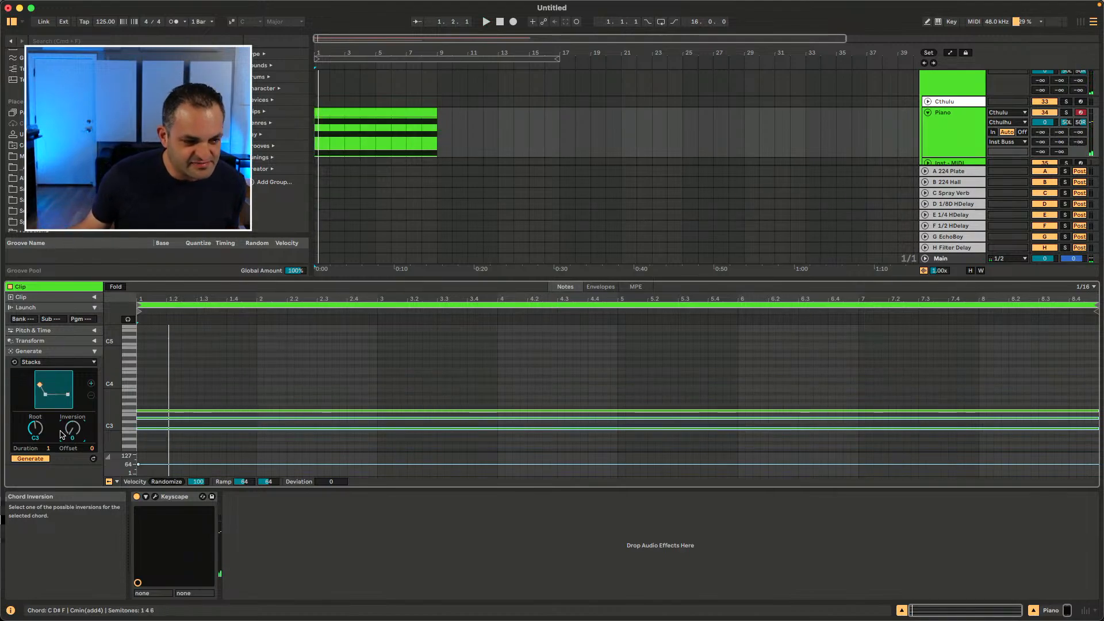
pyautogui.moveTo(74, 434); pyautogui.dragTo(48, 457)
pyautogui.click(36, 458)
pyautogui.press('space')
pyautogui.press('space')
pyautogui.click(39, 458)
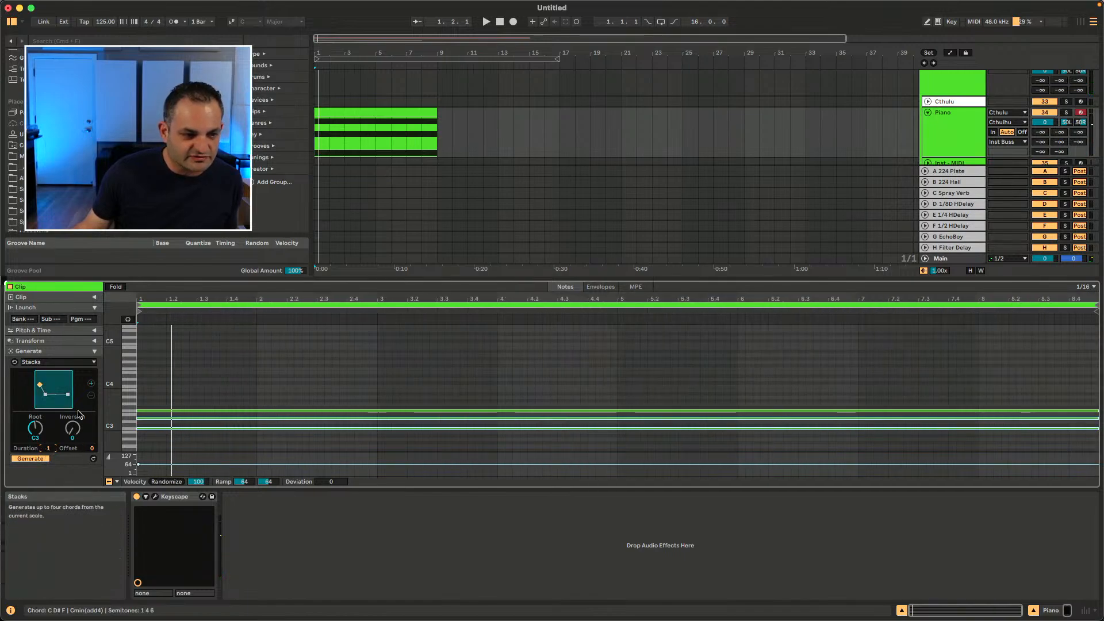
# Step: Add three more chords to the Stacks sequence
pyautogui.click(91, 383)
pyautogui.click(91, 383)
pyautogui.click(91, 383)
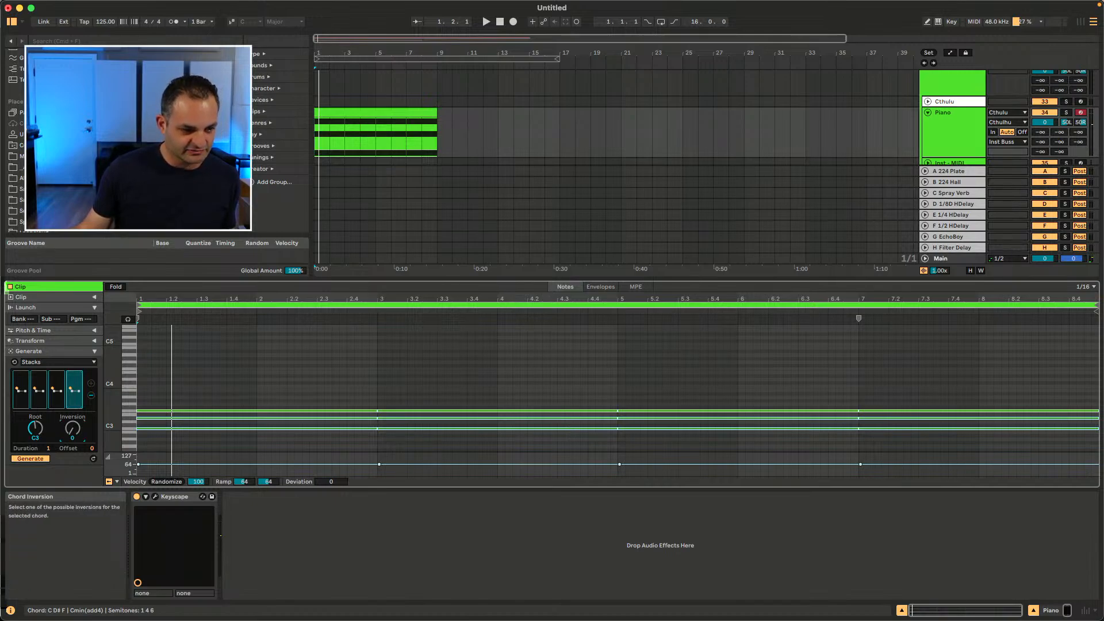
# Step: Raise the fourth chord's inversion and play the chord sequence
pyautogui.moveTo(73, 428); pyautogui.dragTo(73, 420)
pyautogui.click(58, 397)
pyautogui.click(38, 392)
pyautogui.press('space')
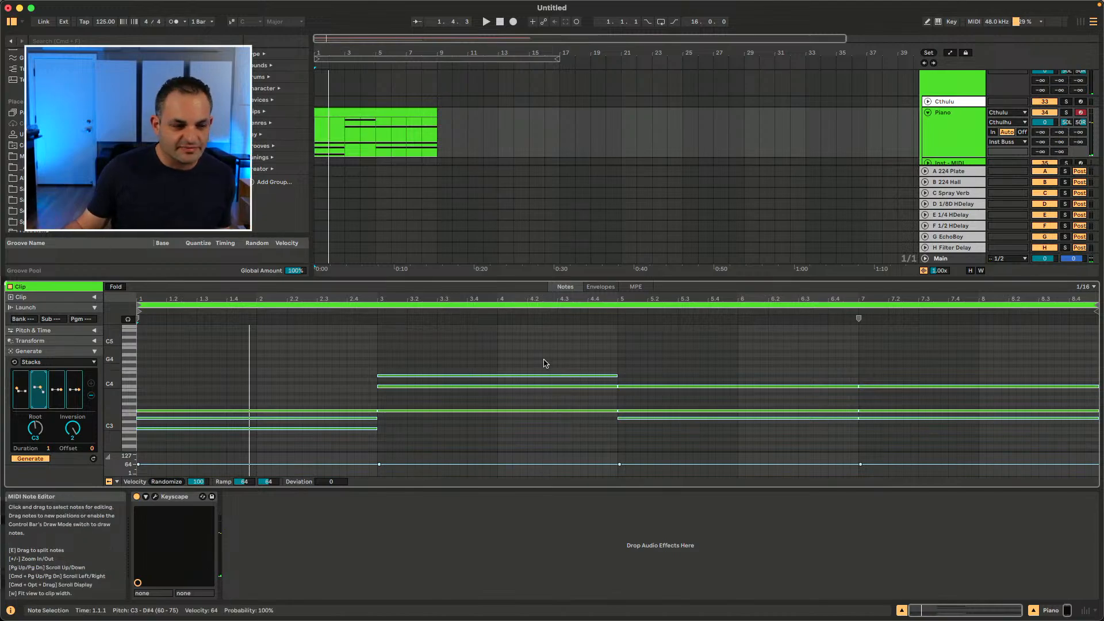
# Step: Select the third chord and set its root to A#2
pyautogui.click(75, 389)
pyautogui.click(57, 389)
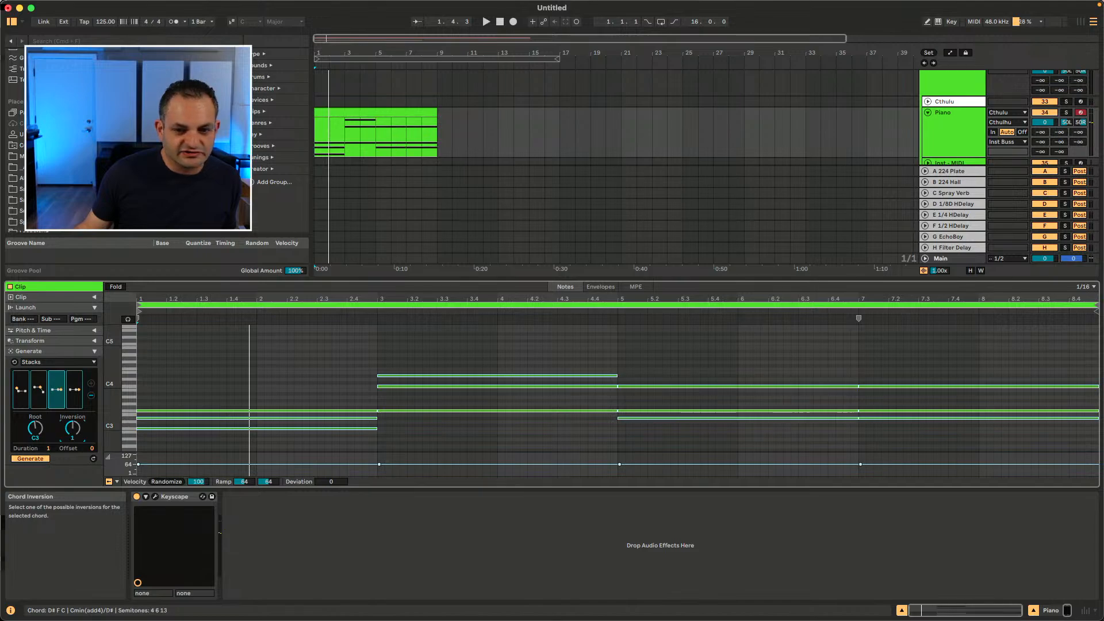
pyautogui.press('space')
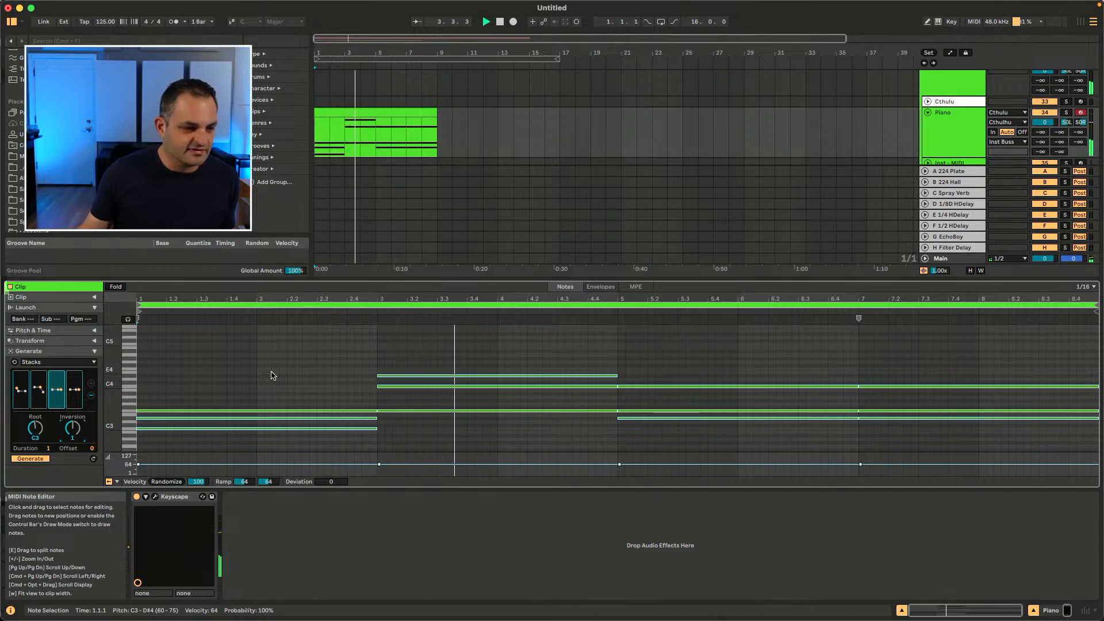
pyautogui.moveTo(35, 429); pyautogui.dragTo(36, 434)
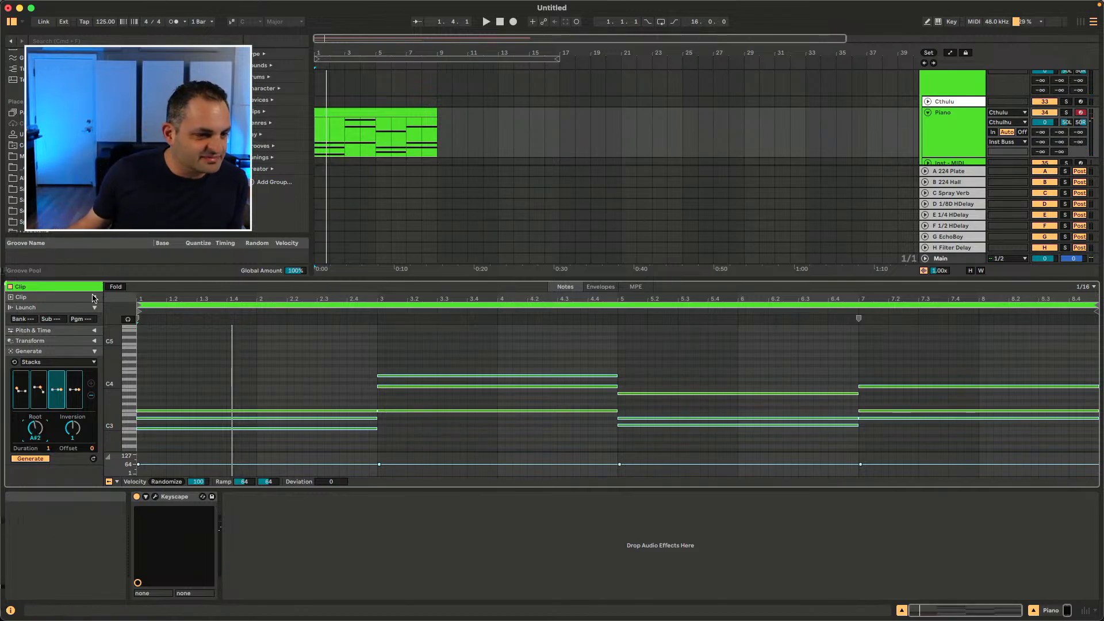
# Step: Switch the clip editor between the Notes, Envelopes and MPE views
pyautogui.click(94, 362)
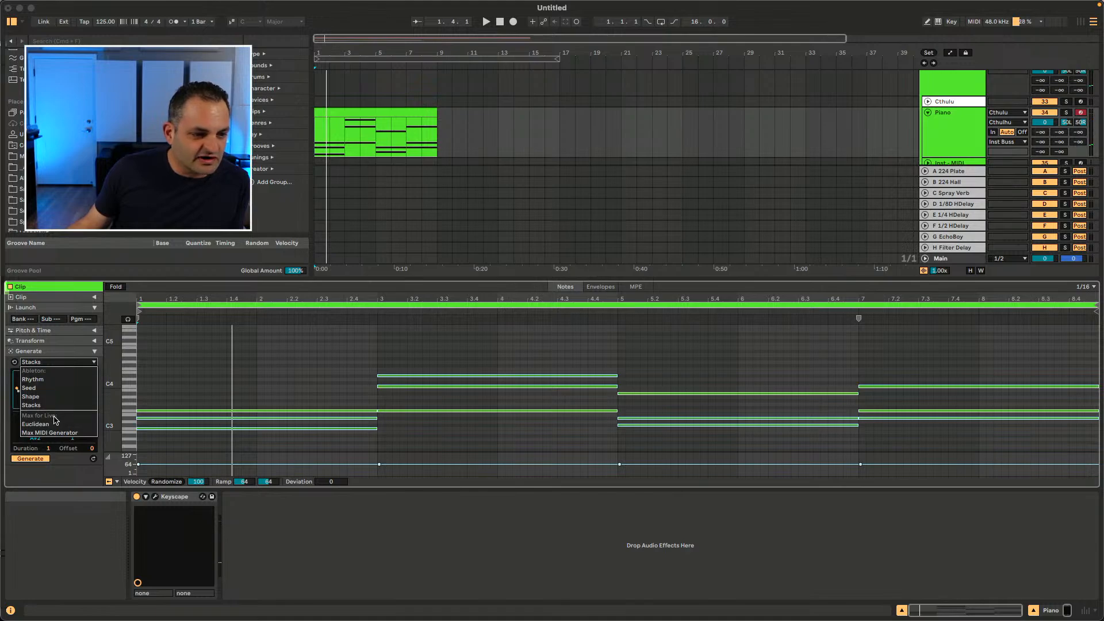
pyautogui.click(51, 482)
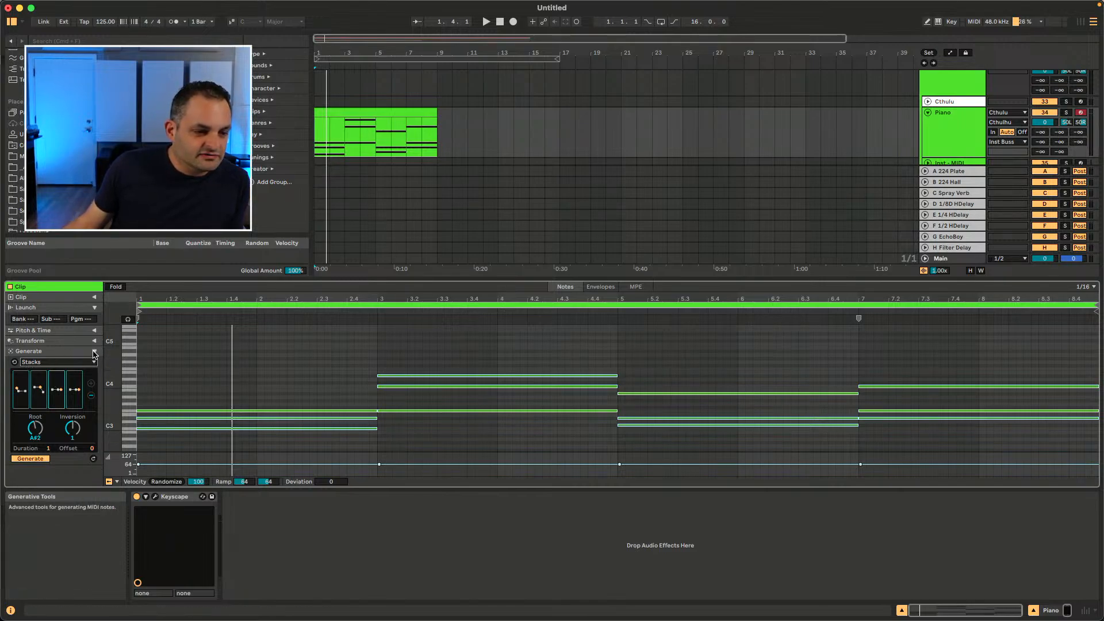
pyautogui.click(600, 287)
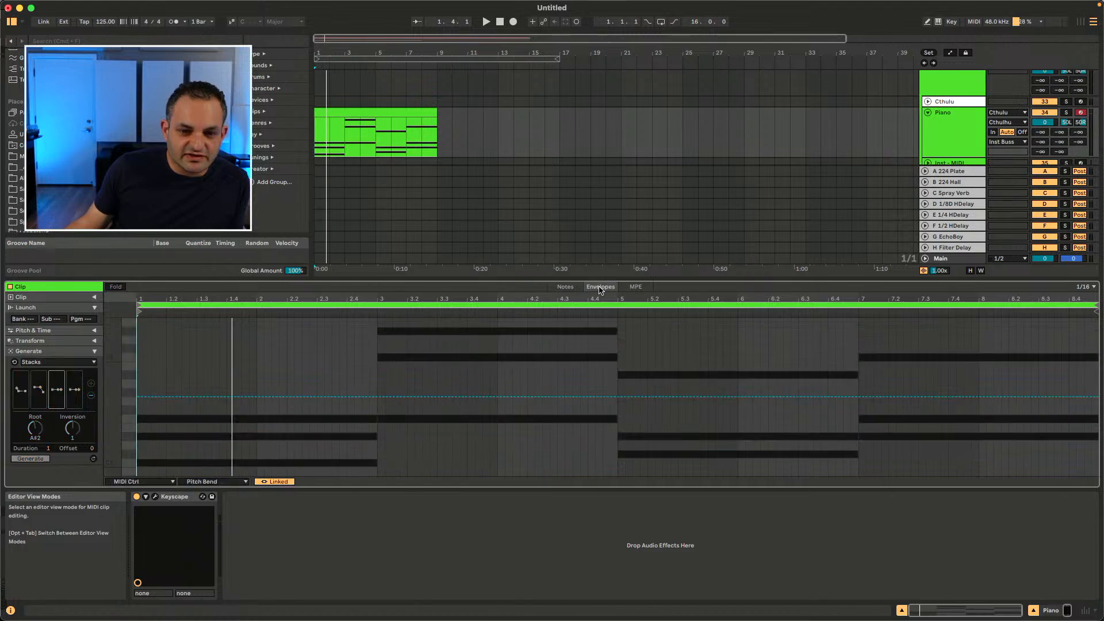
pyautogui.click(565, 287)
pyautogui.click(599, 287)
pyautogui.click(567, 287)
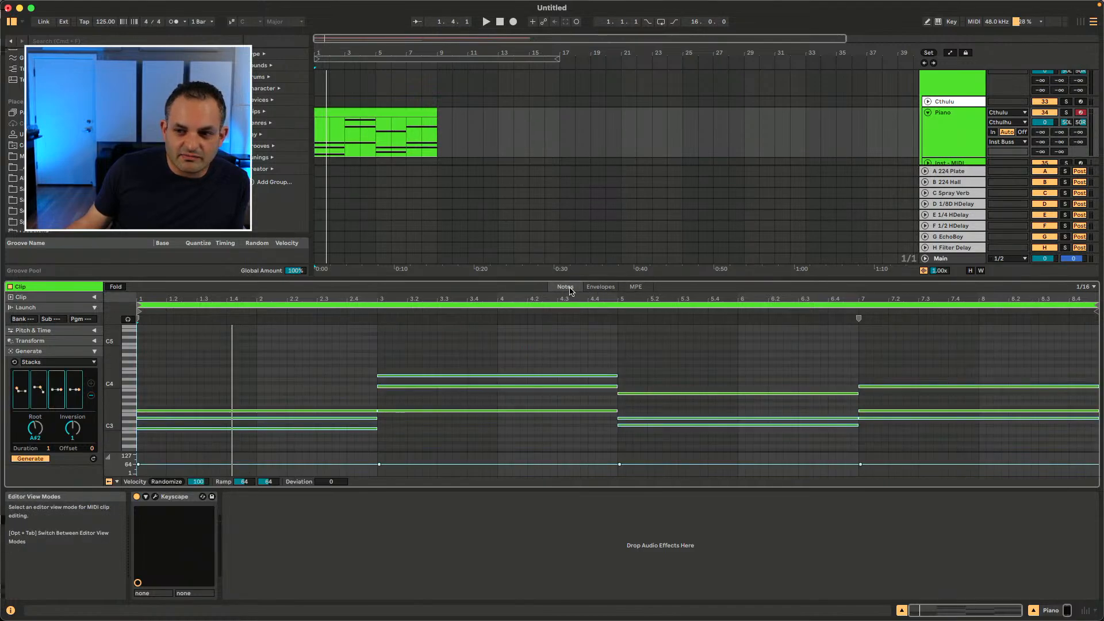
pyautogui.click(611, 288)
pyautogui.click(566, 287)
pyautogui.click(600, 286)
pyautogui.click(569, 291)
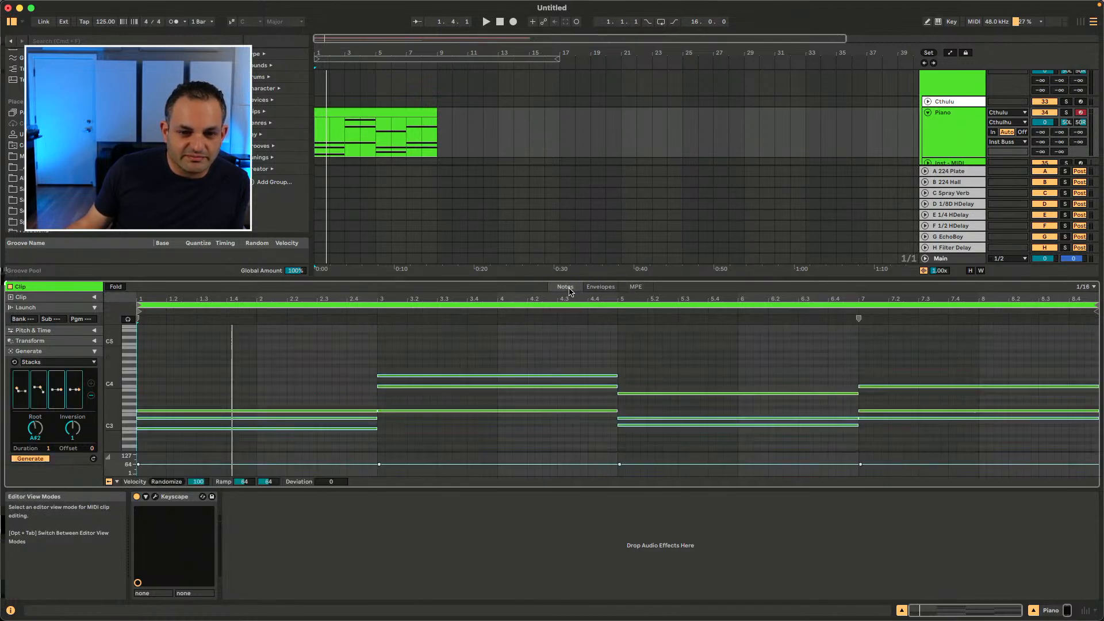
pyautogui.click(600, 289)
pyautogui.click(643, 289)
pyautogui.click(559, 290)
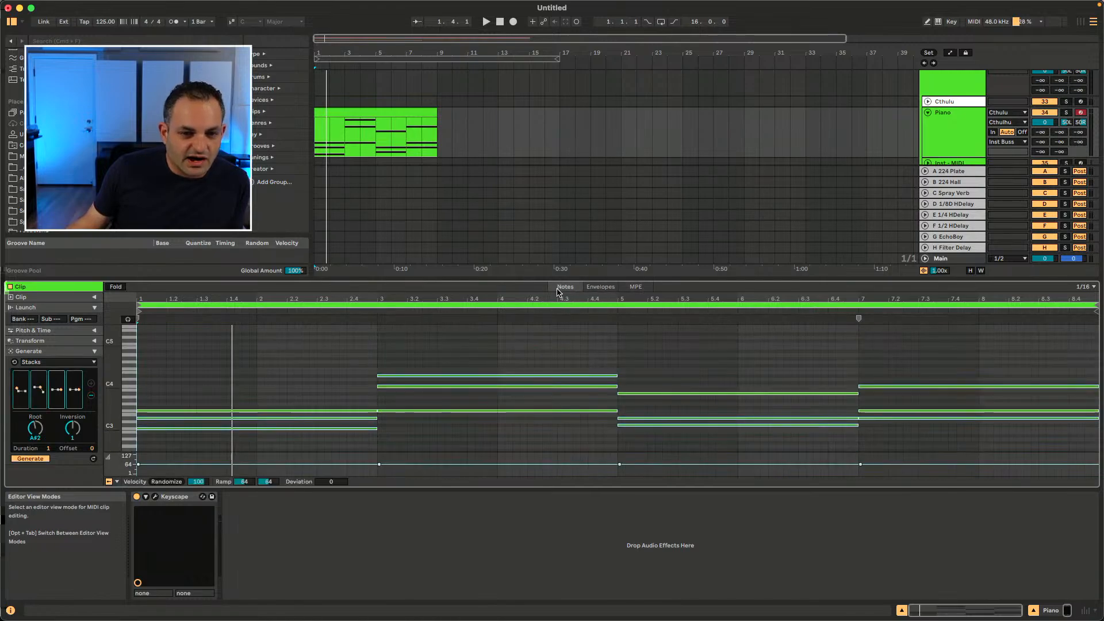
# Step: Collapse all clip property panels and compare them in the Envelopes and Notes views
pyautogui.click(65, 349)
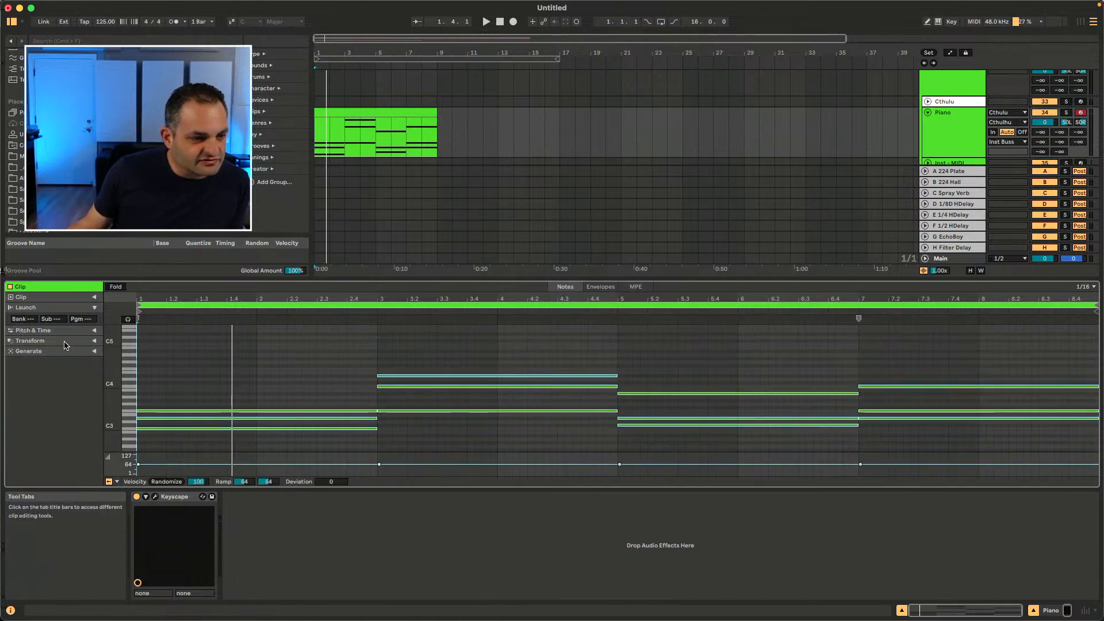
pyautogui.click(95, 307)
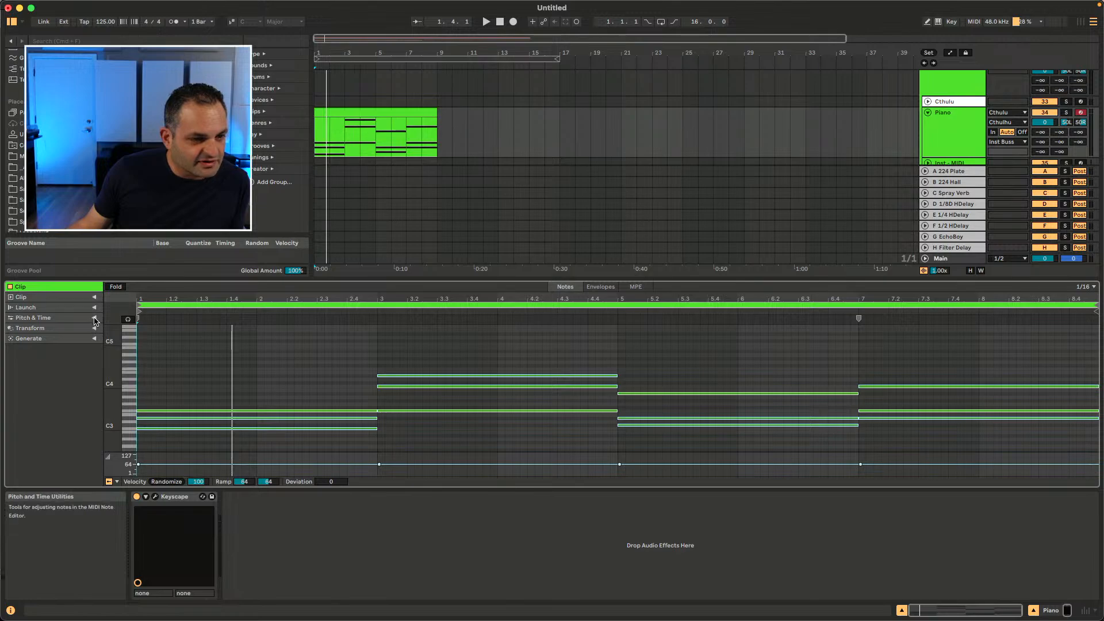
pyautogui.click(597, 289)
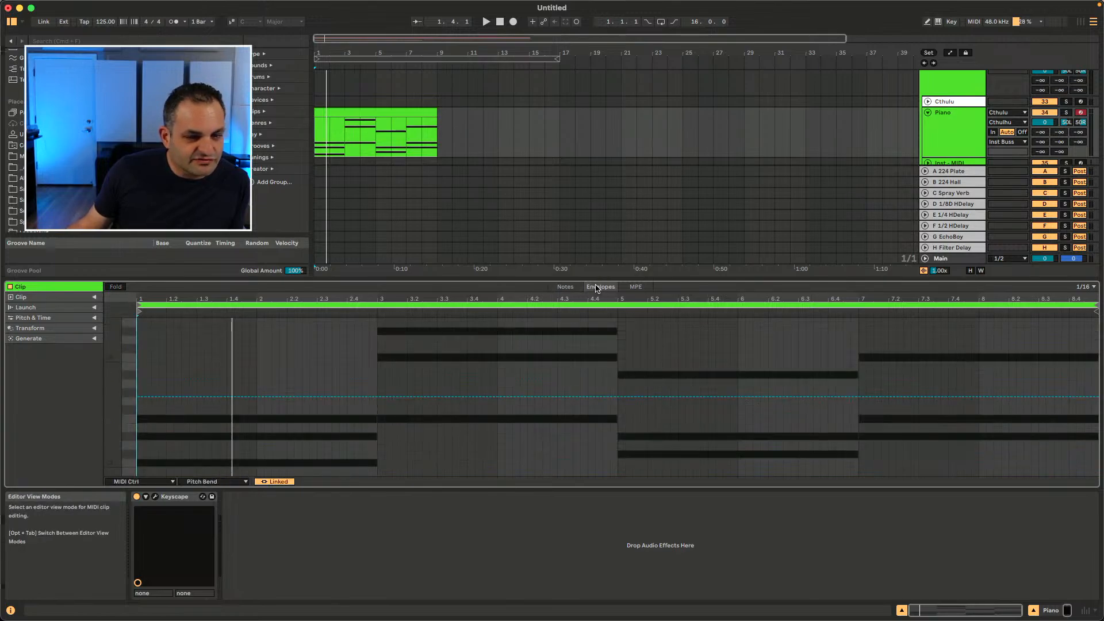
pyautogui.click(95, 318)
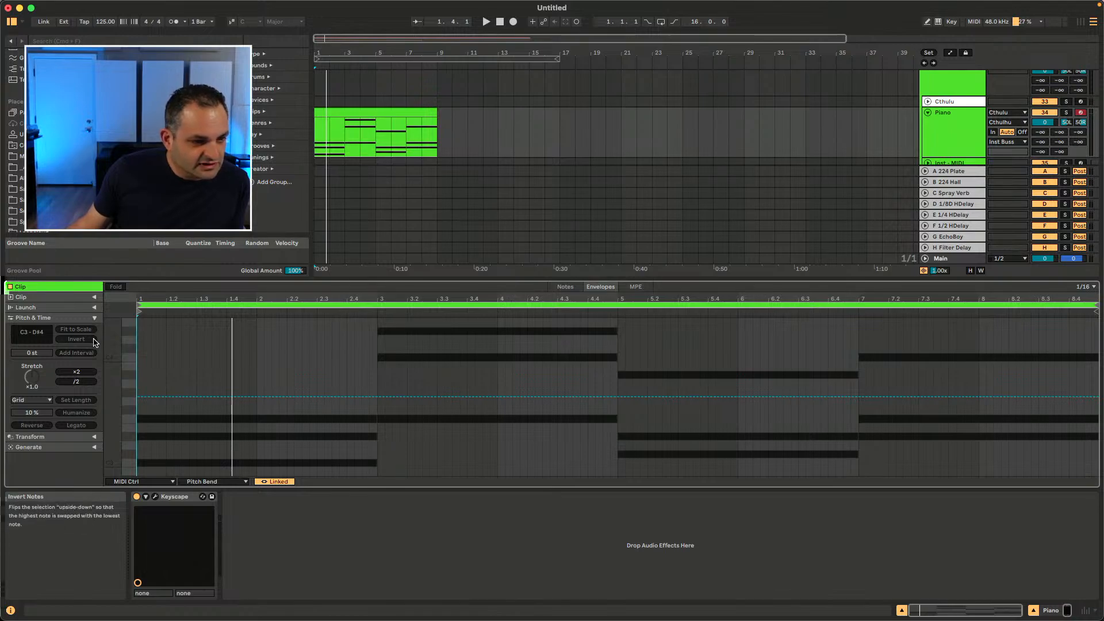
pyautogui.click(95, 320)
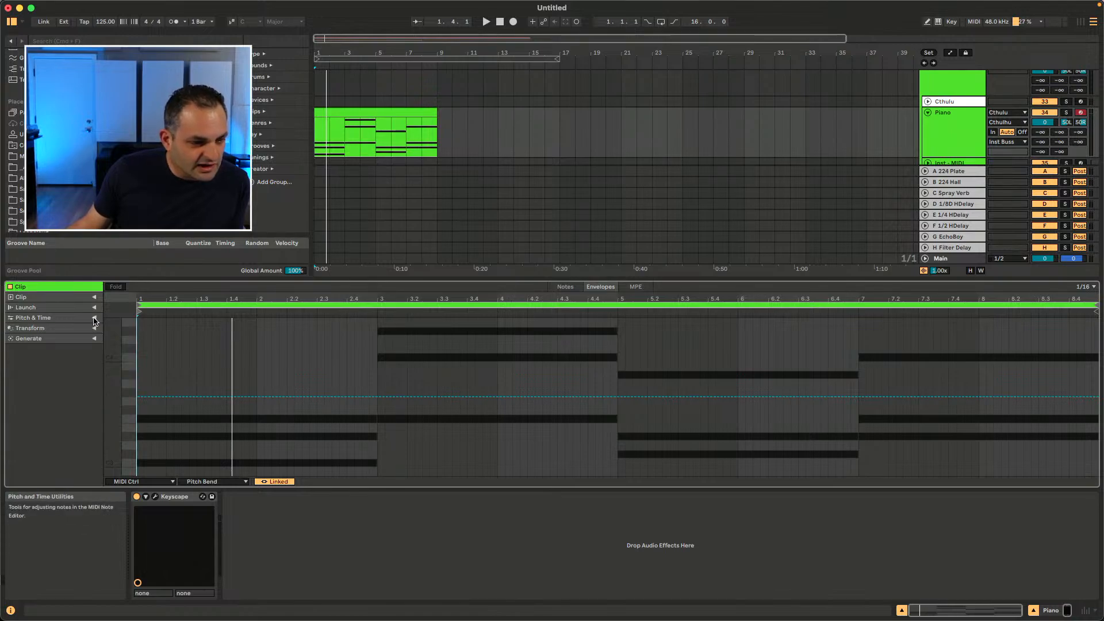
pyautogui.click(566, 287)
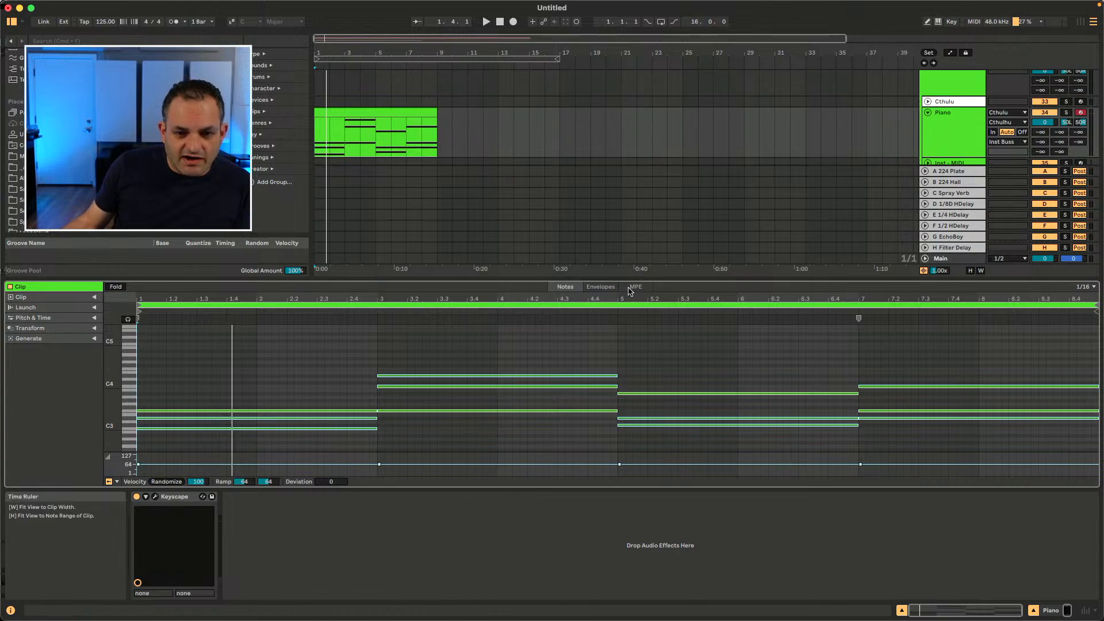
# Step: Expand the Transform and Pitch & Time panels and open the Piano clip
pyautogui.click(93, 329)
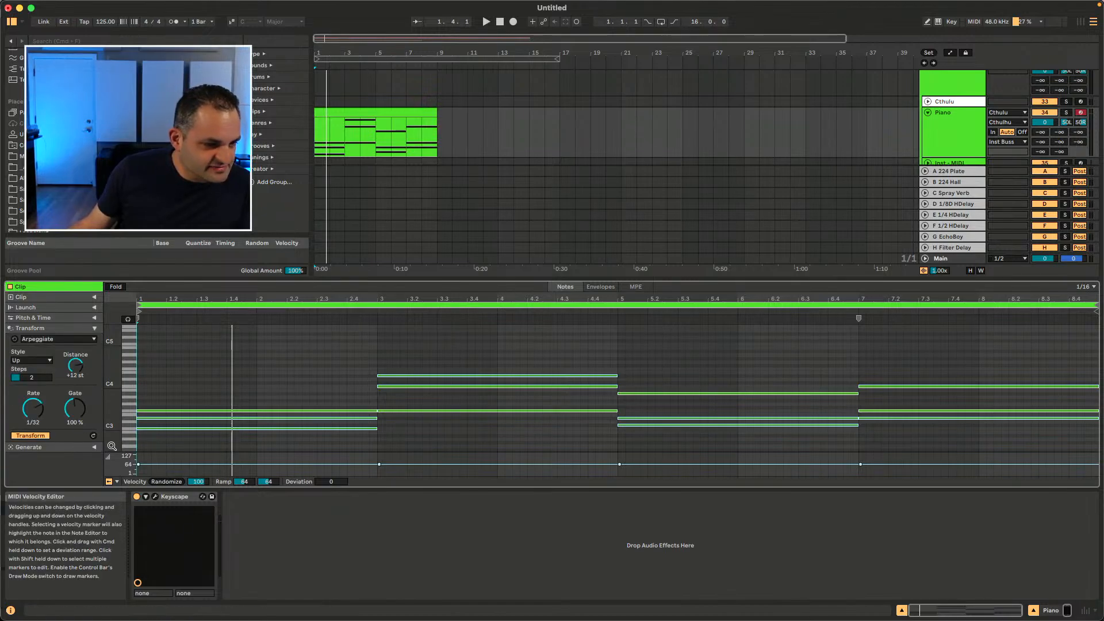
pyautogui.click(92, 319)
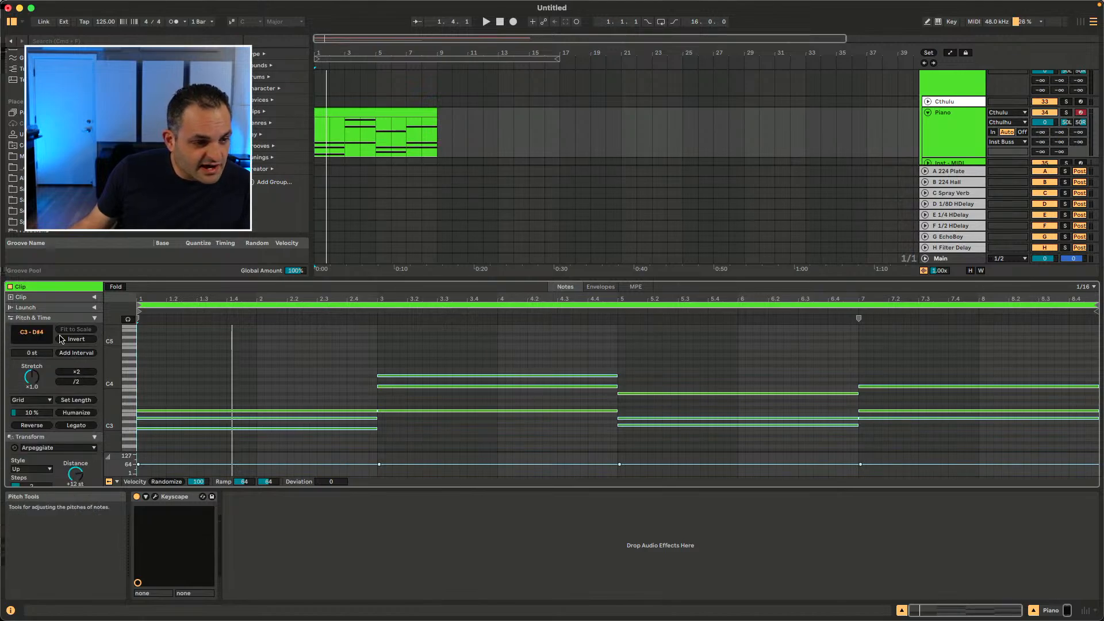
pyautogui.scroll(-2, 70, 374)
pyautogui.scroll(2, 70, 377)
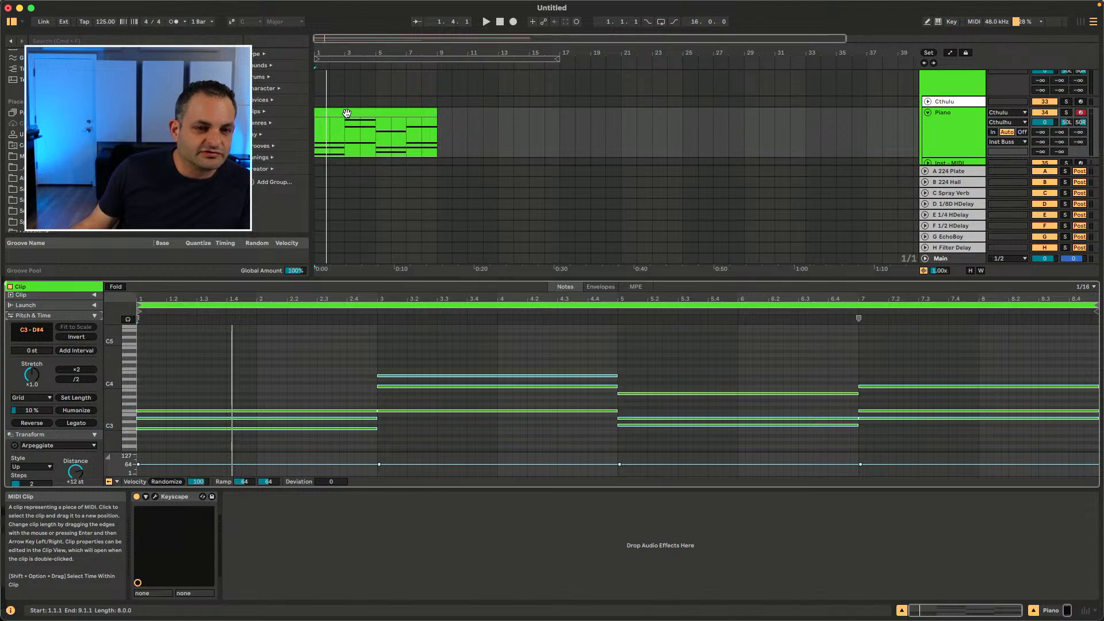
pyautogui.doubleClick(347, 113)
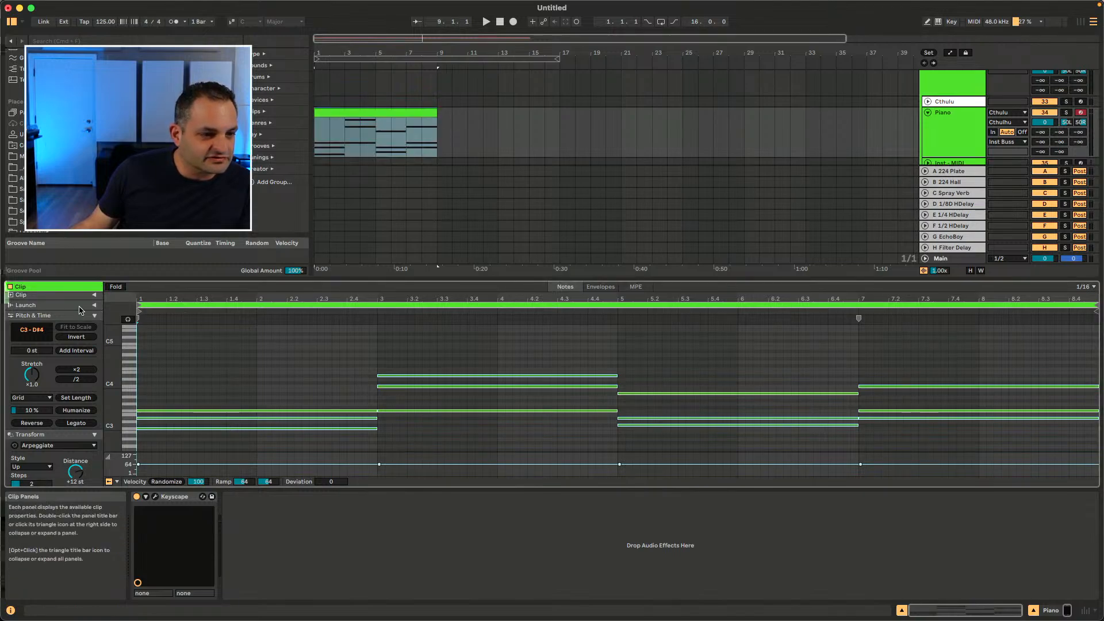
# Step: Expand the Clip panel and turn on scale mode for the Piano clip with root C and the Major scale
pyautogui.click(94, 295)
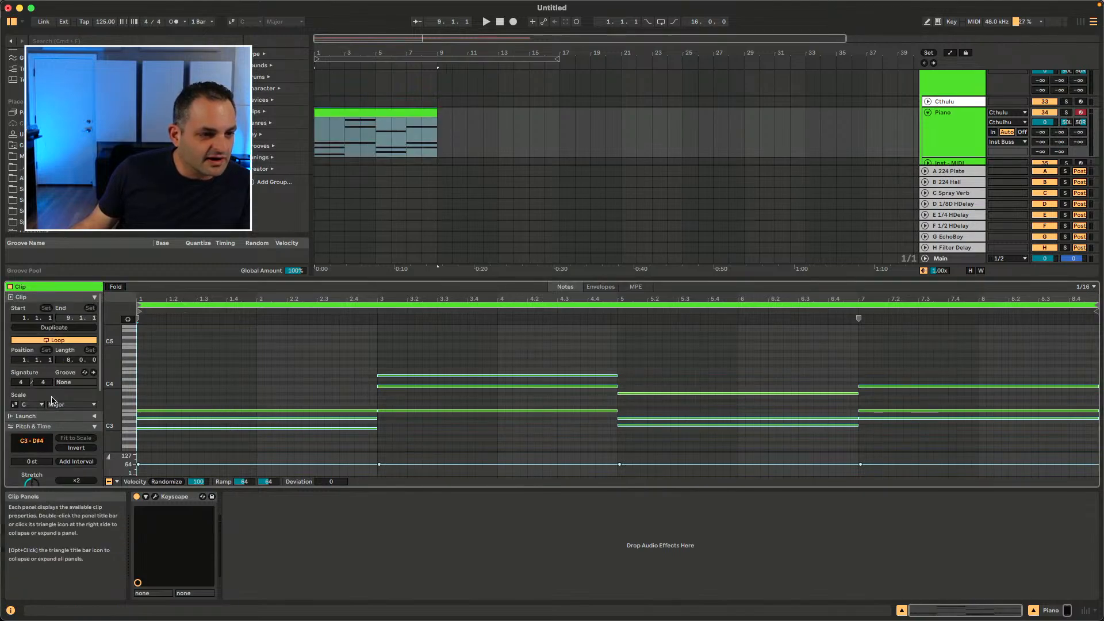
pyautogui.click(14, 404)
pyautogui.click(31, 404)
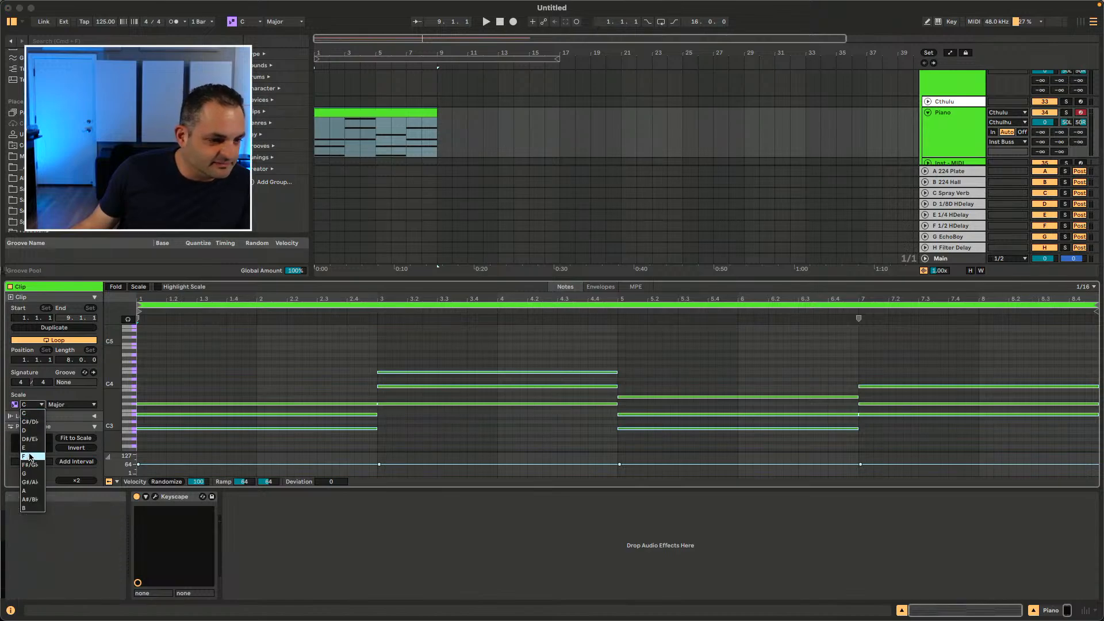
pyautogui.click(28, 414)
pyautogui.click(69, 404)
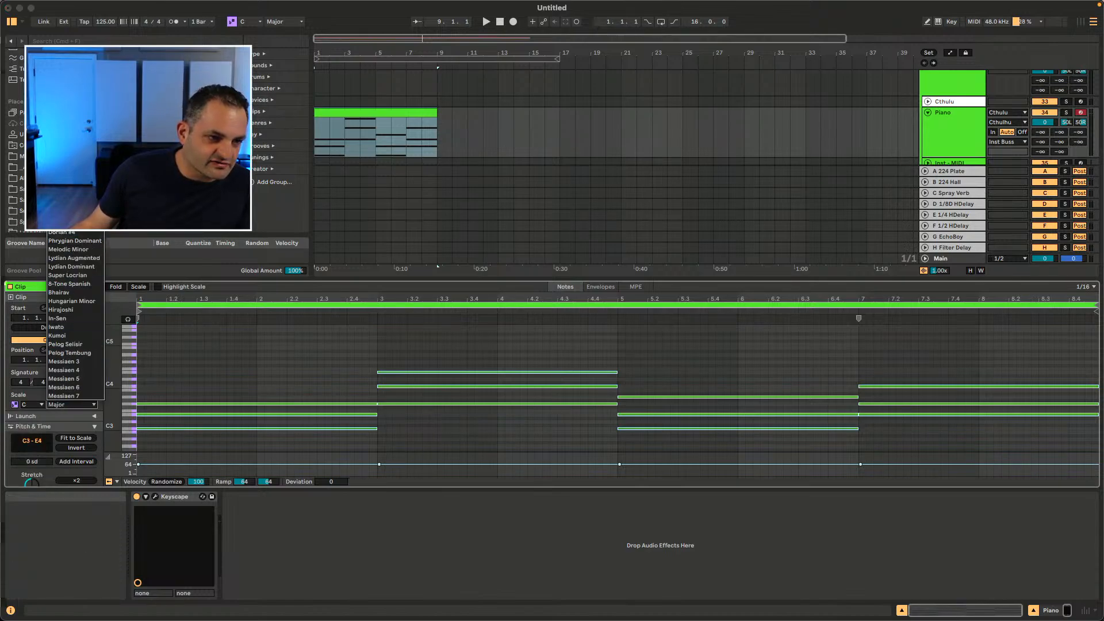
pyautogui.click(91, 405)
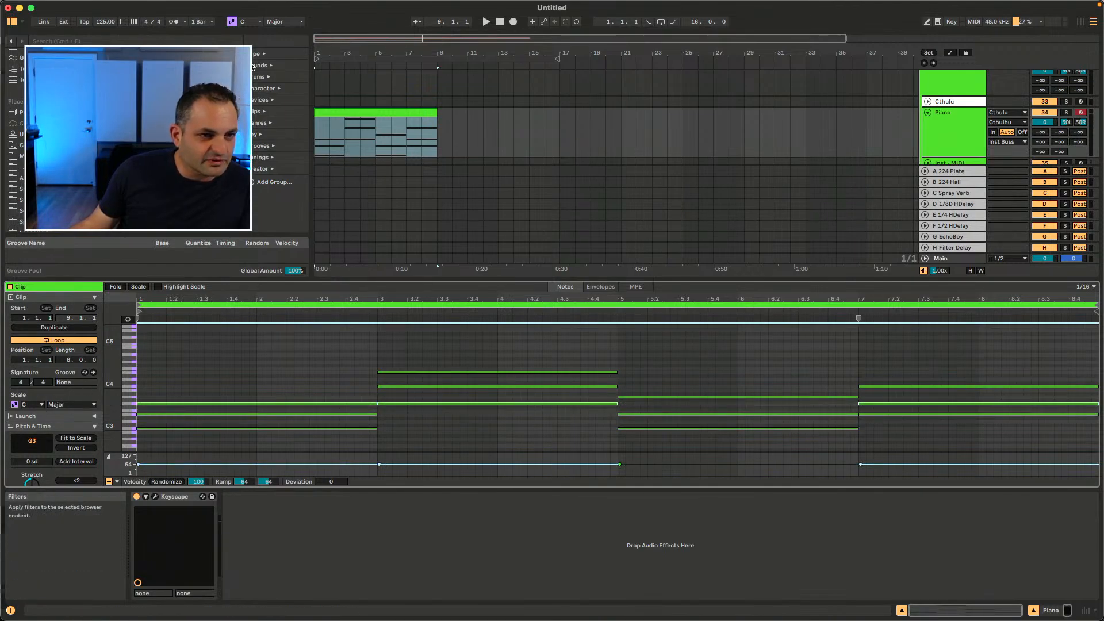
# Step: Examine the scale controls and reselect the Piano clip in the arrangement
pyautogui.click(279, 22)
pyautogui.click(246, 30)
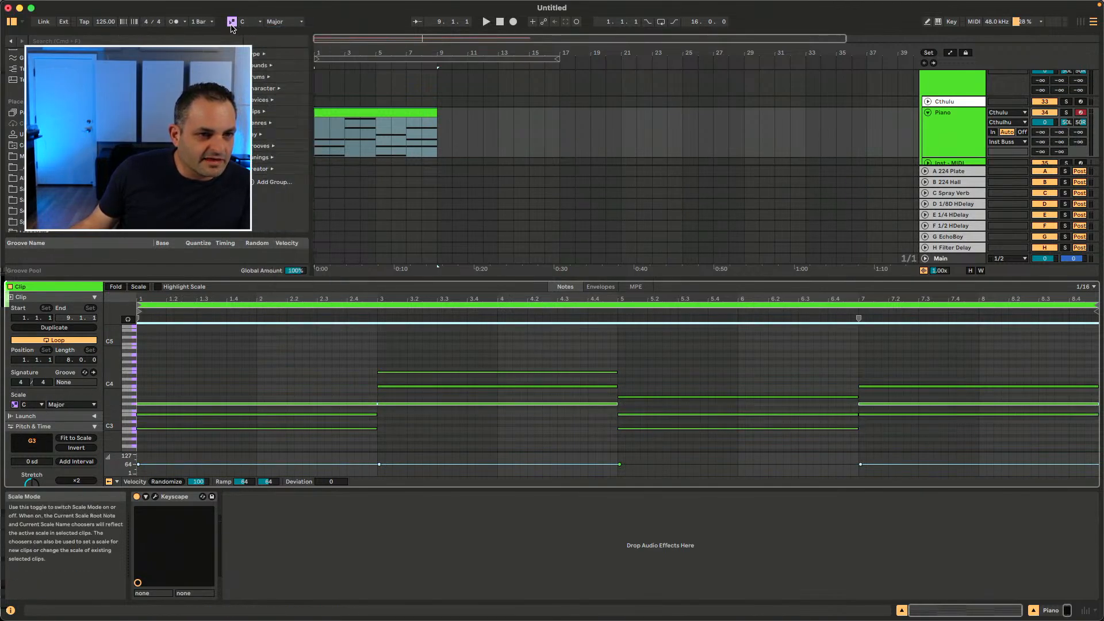
pyautogui.click(413, 114)
pyautogui.moveTo(458, 122); pyautogui.dragTo(293, 144)
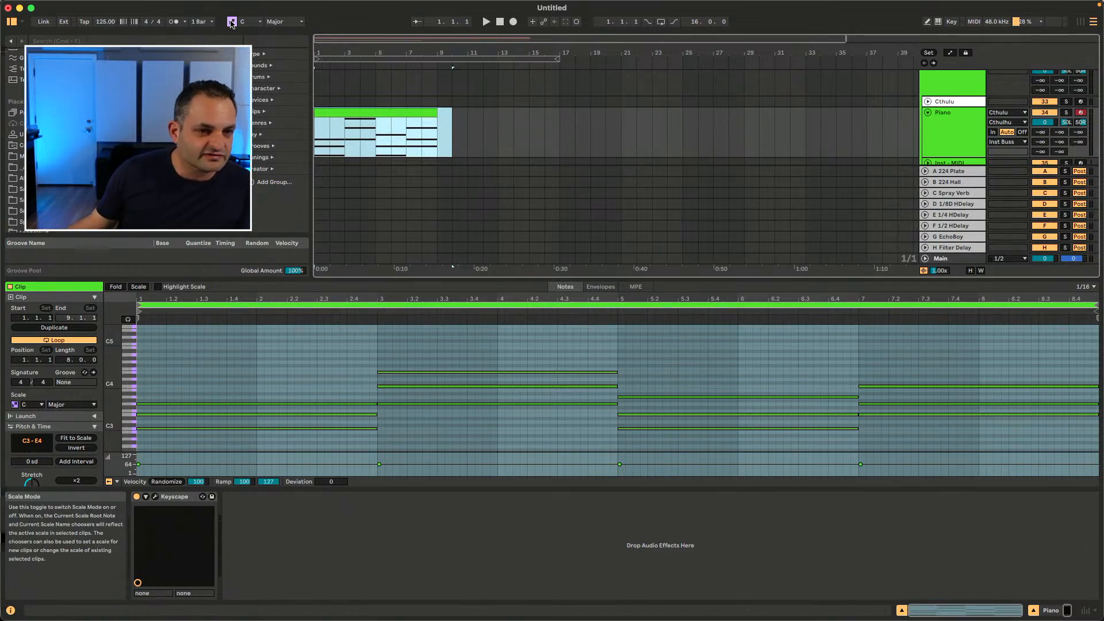
pyautogui.click(453, 138)
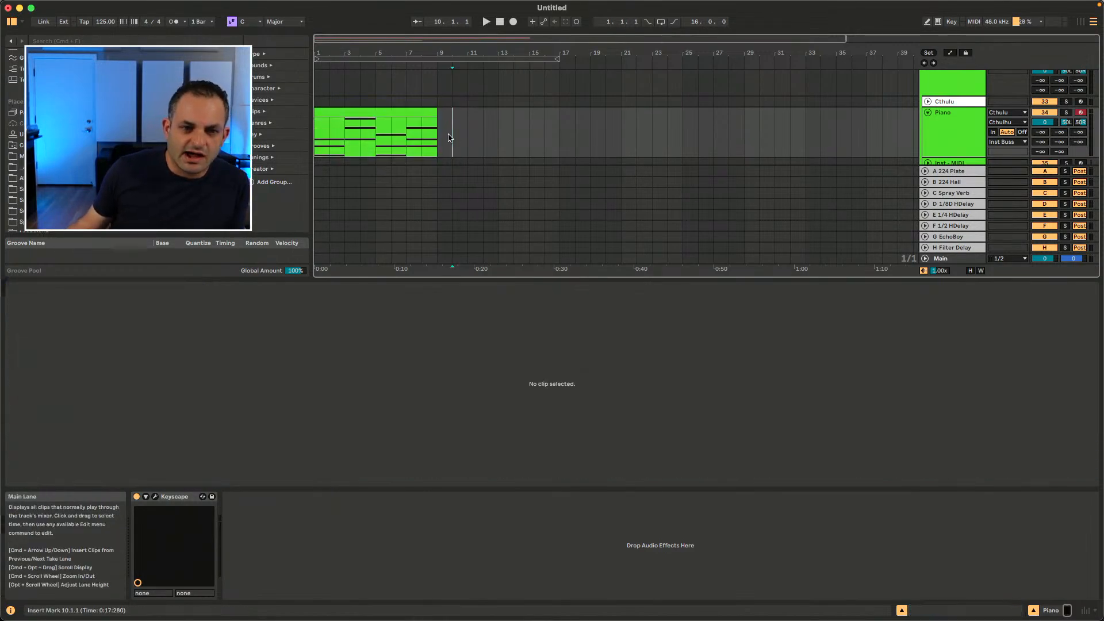
pyautogui.click(323, 116)
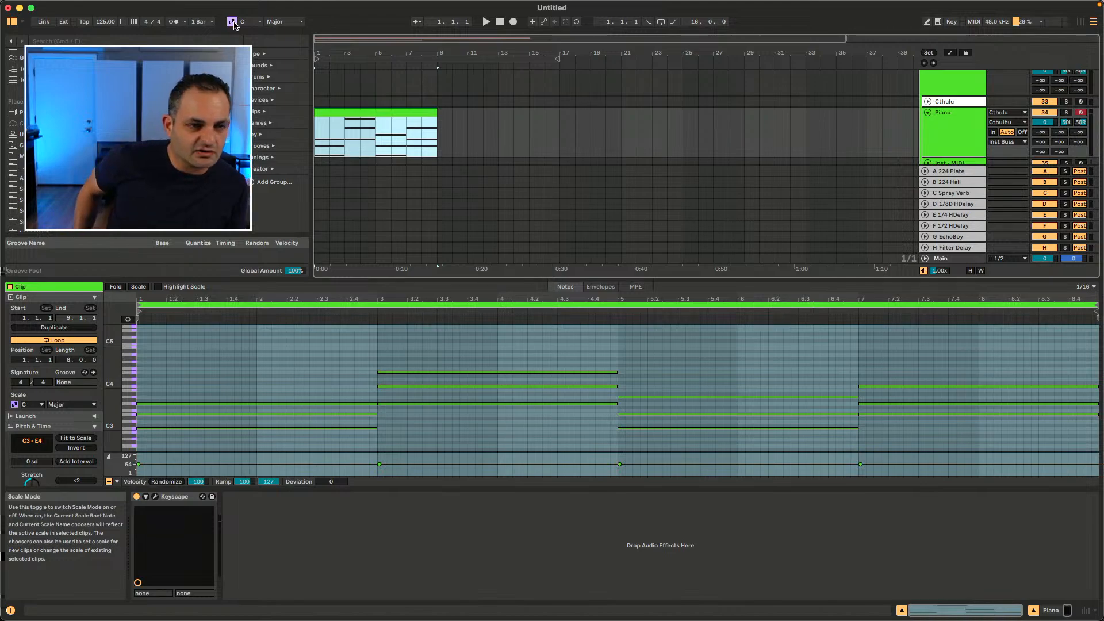
# Step: Compare the Kick 4 On Da Floor clip's scale settings with those of the Piano clip
pyautogui.scroll(10, 429, 124)
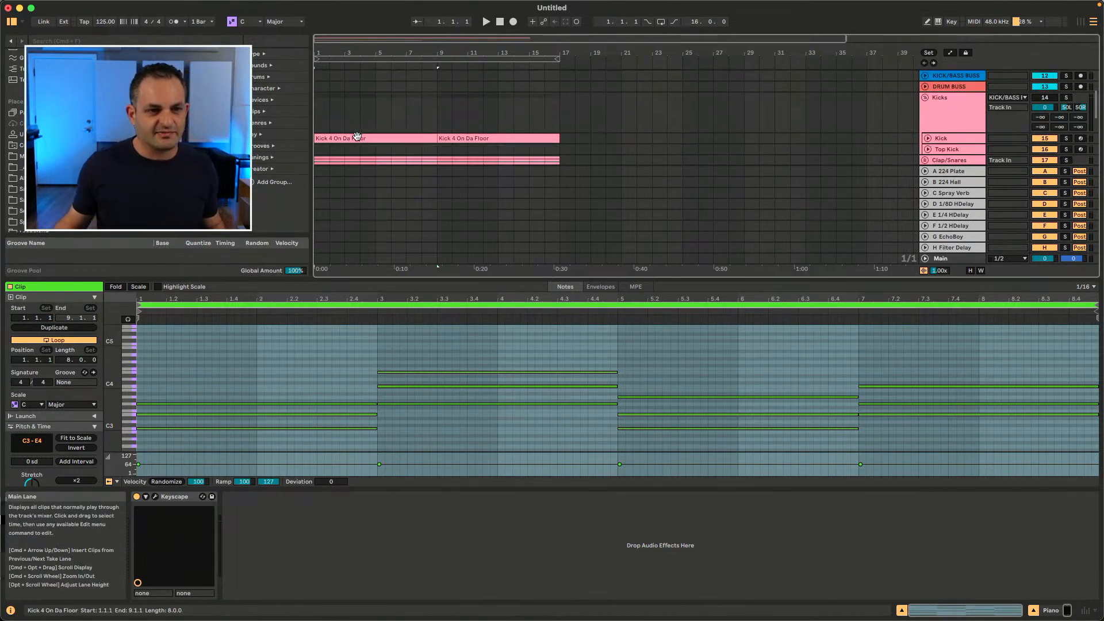
pyautogui.click(345, 151)
pyautogui.scroll(-3, 346, 145)
pyautogui.keyDown('alt'); pyautogui.click(927, 81); pyautogui.keyUp('alt')
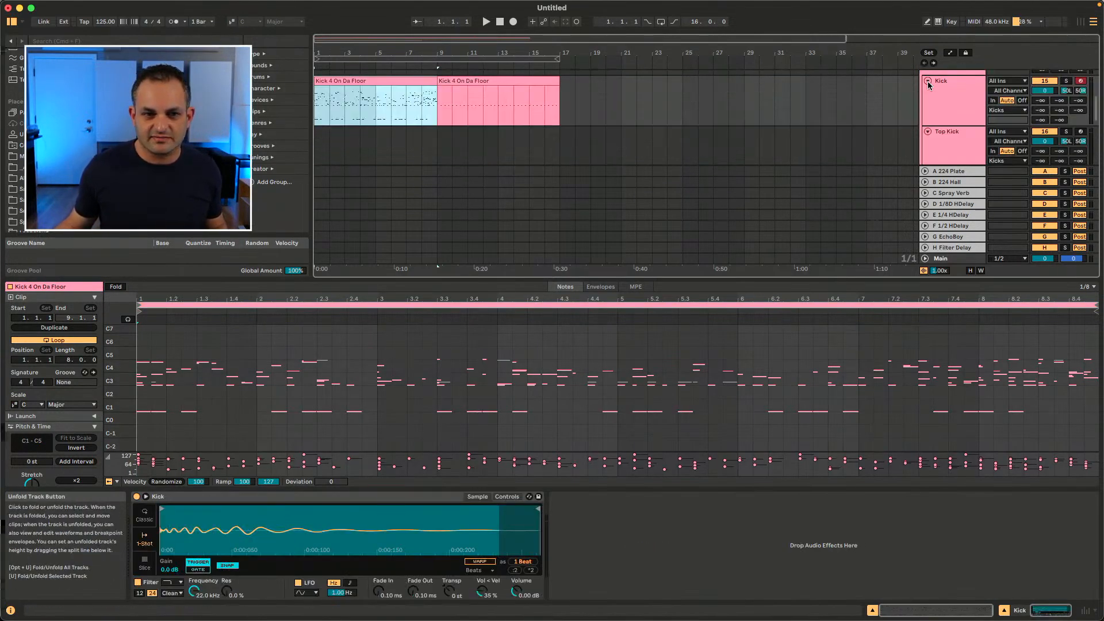
pyautogui.scroll(-3, 482, 131)
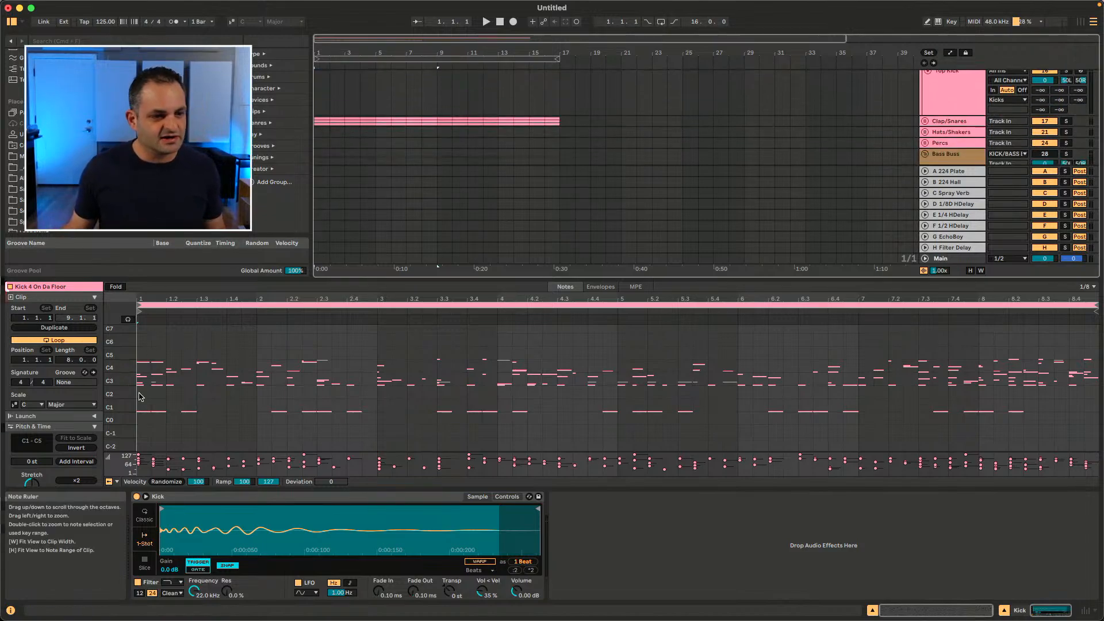
pyautogui.scroll(-2, 77, 458)
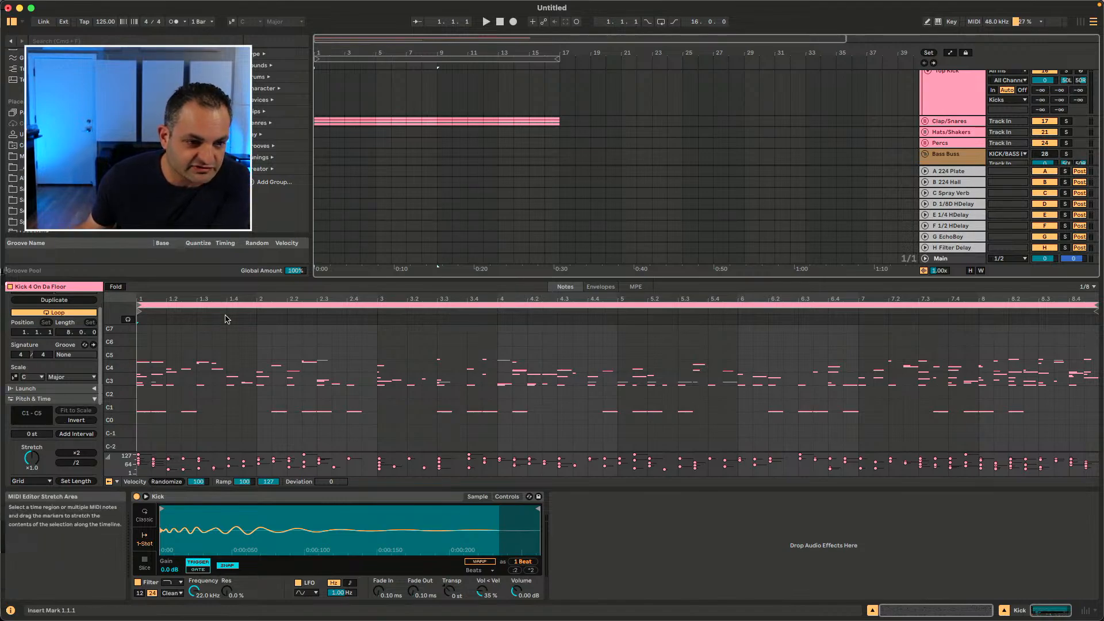
pyautogui.moveTo(107, 402); pyautogui.dragTo(112, 402)
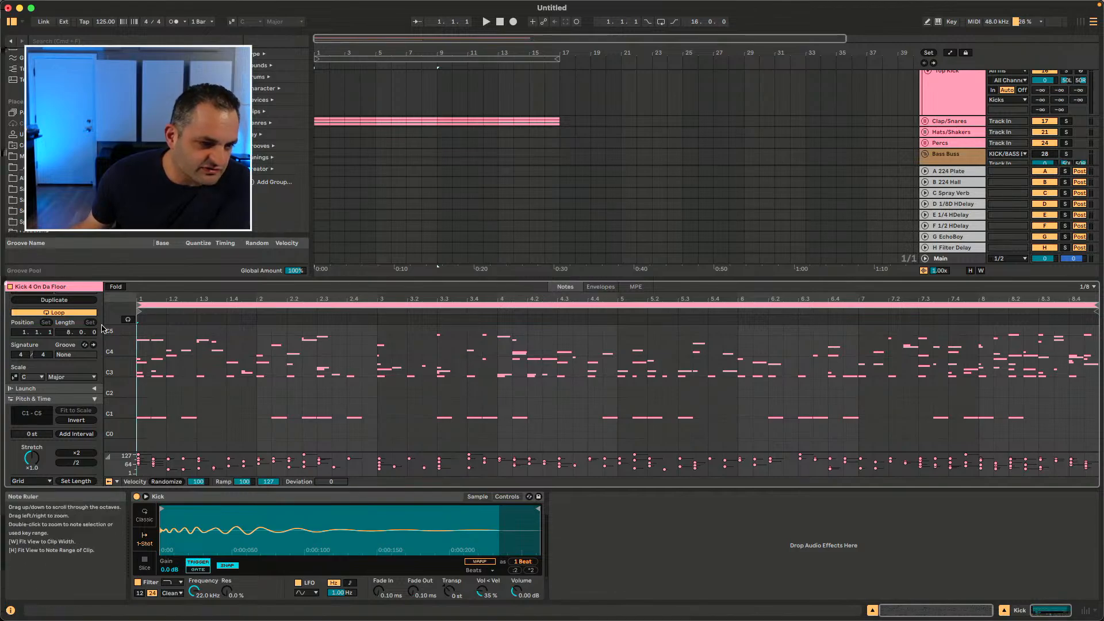
pyautogui.scroll(-5, 767, 196)
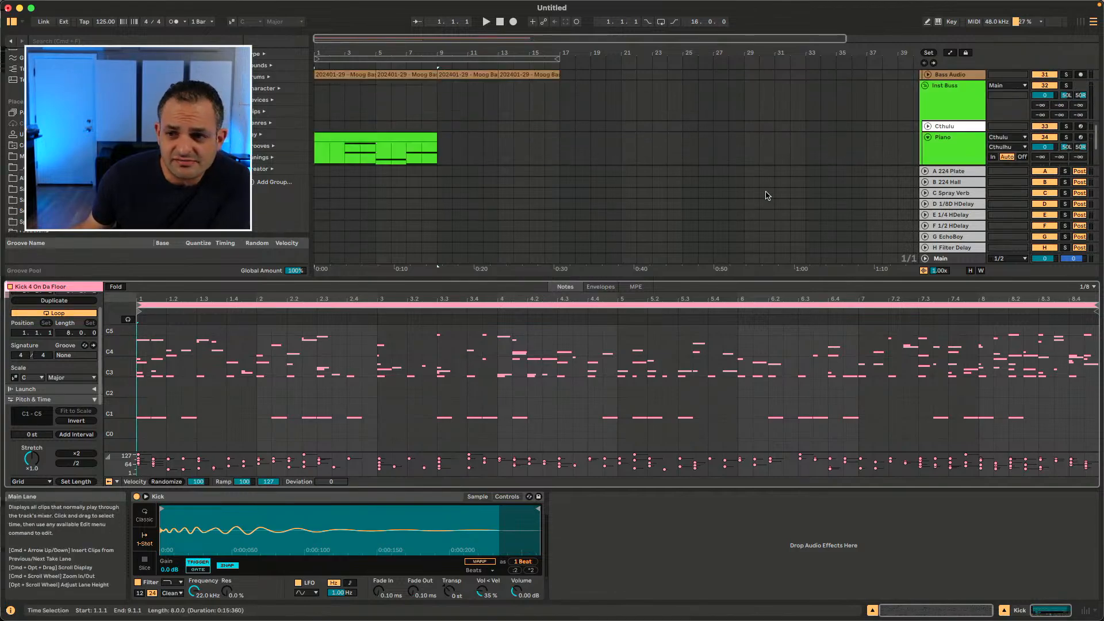
pyautogui.doubleClick(400, 135)
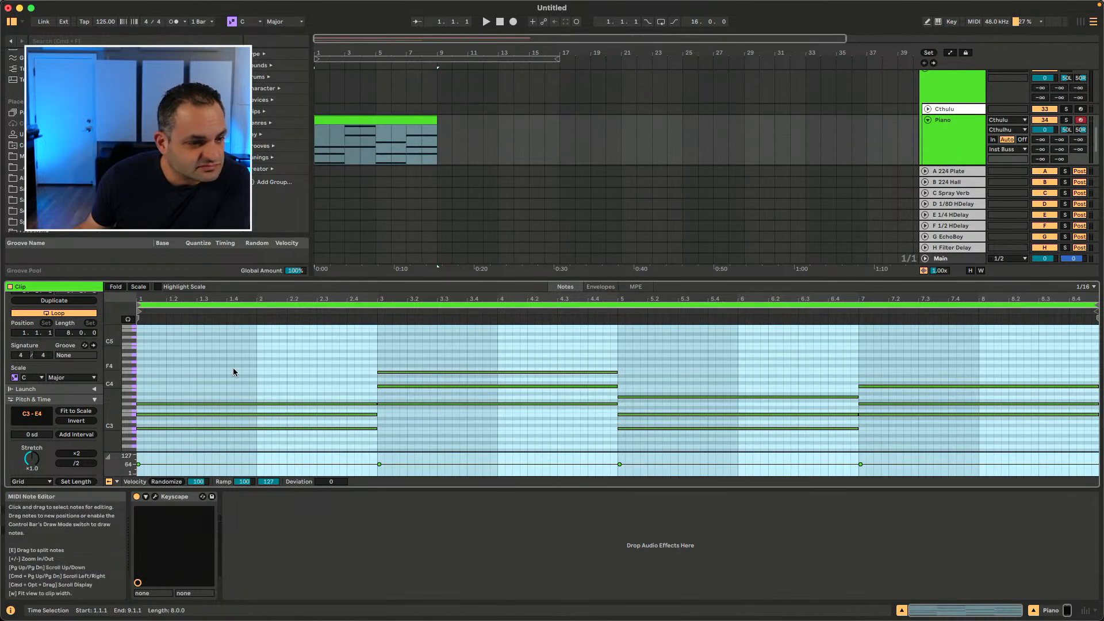
# Step: Collapse the Pitch & Time panel and fold the note editor to the clip's scale
pyautogui.scroll(-1, 38, 428)
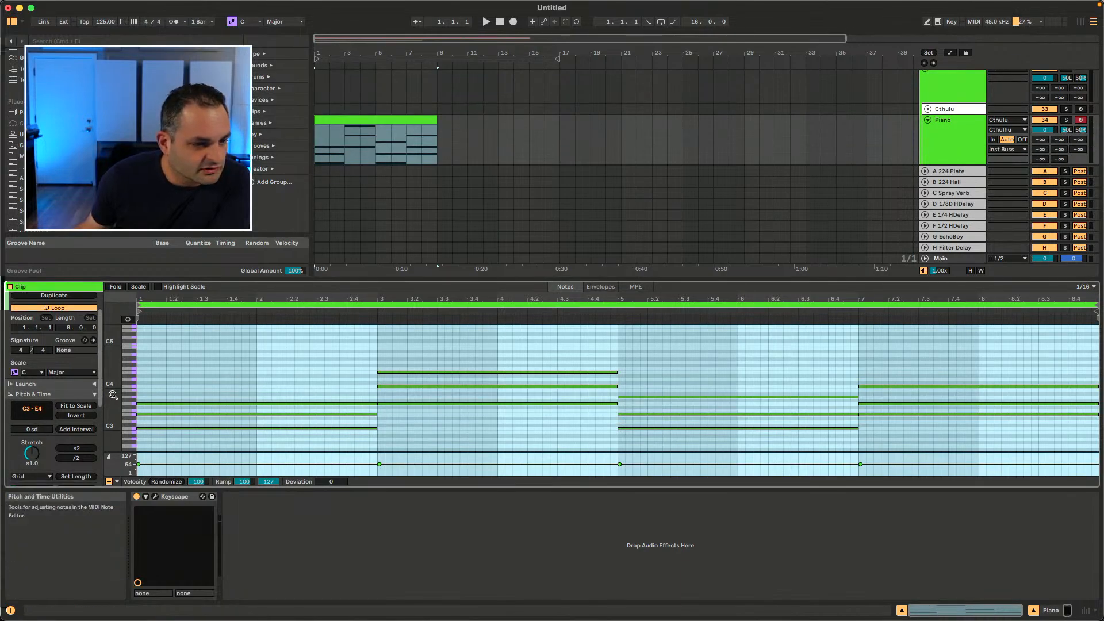
pyautogui.click(95, 394)
pyautogui.scroll(-2, 119, 339)
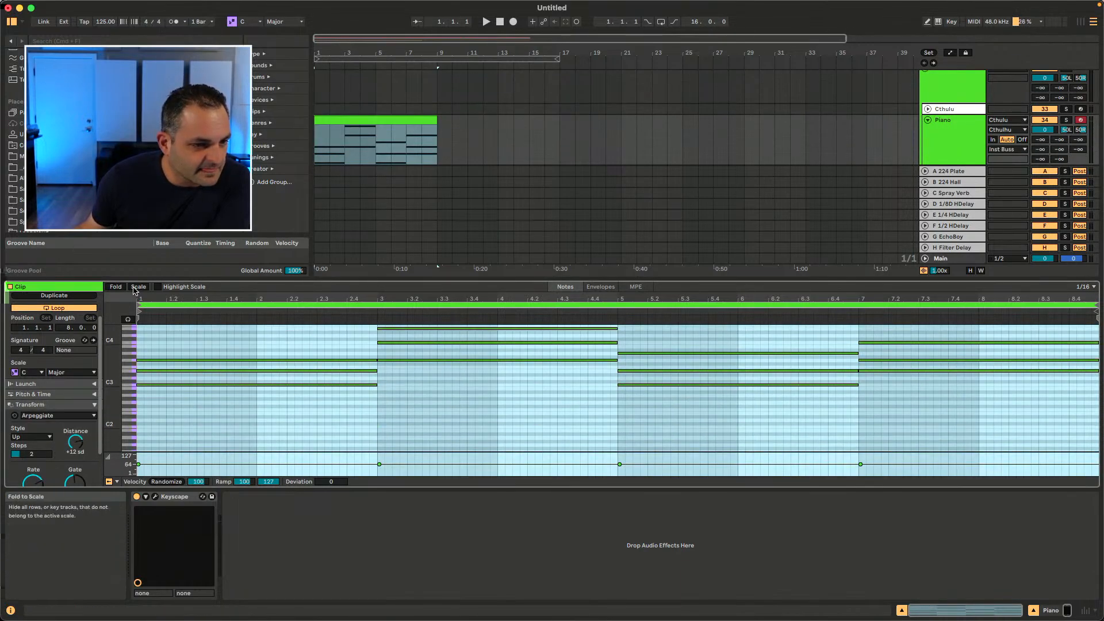
pyautogui.click(138, 287)
pyautogui.scroll(-2, 15, 445)
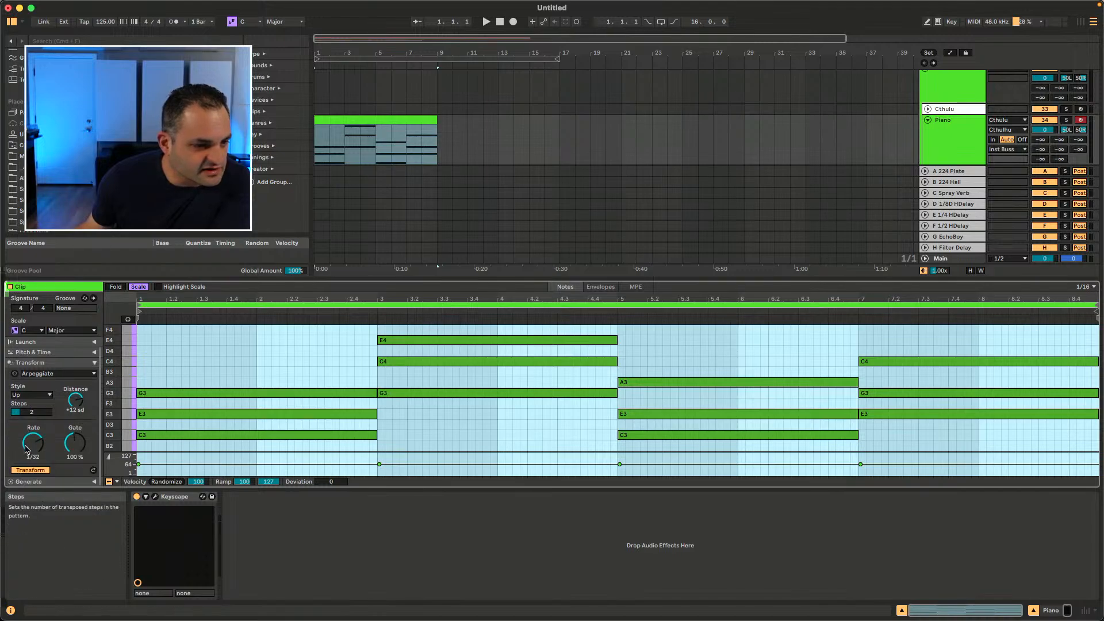
# Step: Check the Transform tool choices, collapse the Transform panel and expand the Generate panel with the Stacks tool
pyautogui.click(87, 375)
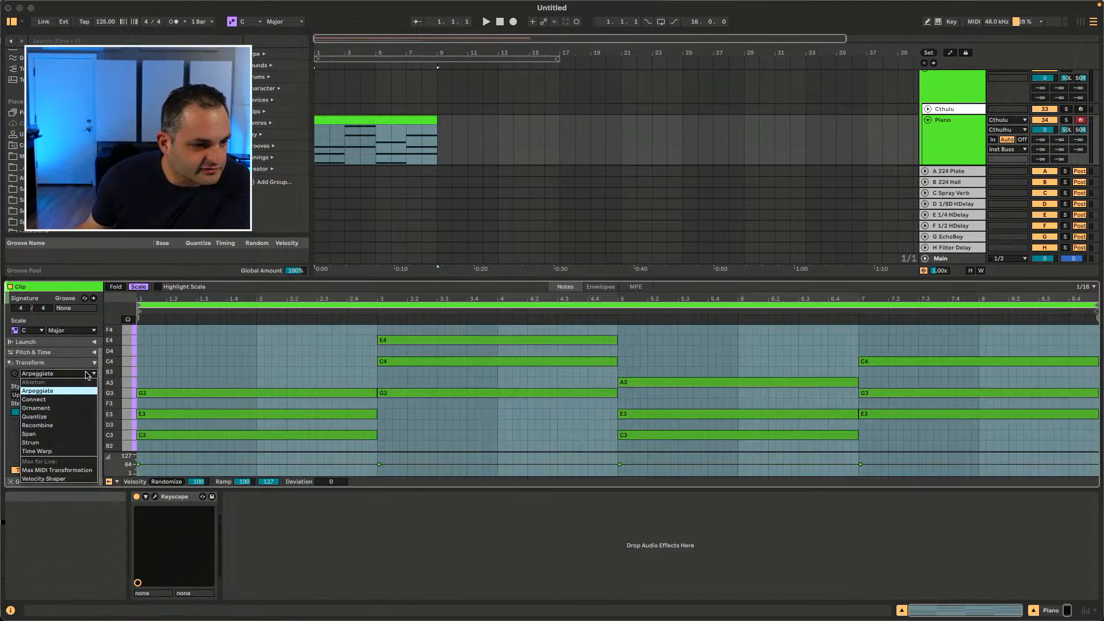
pyautogui.click(81, 377)
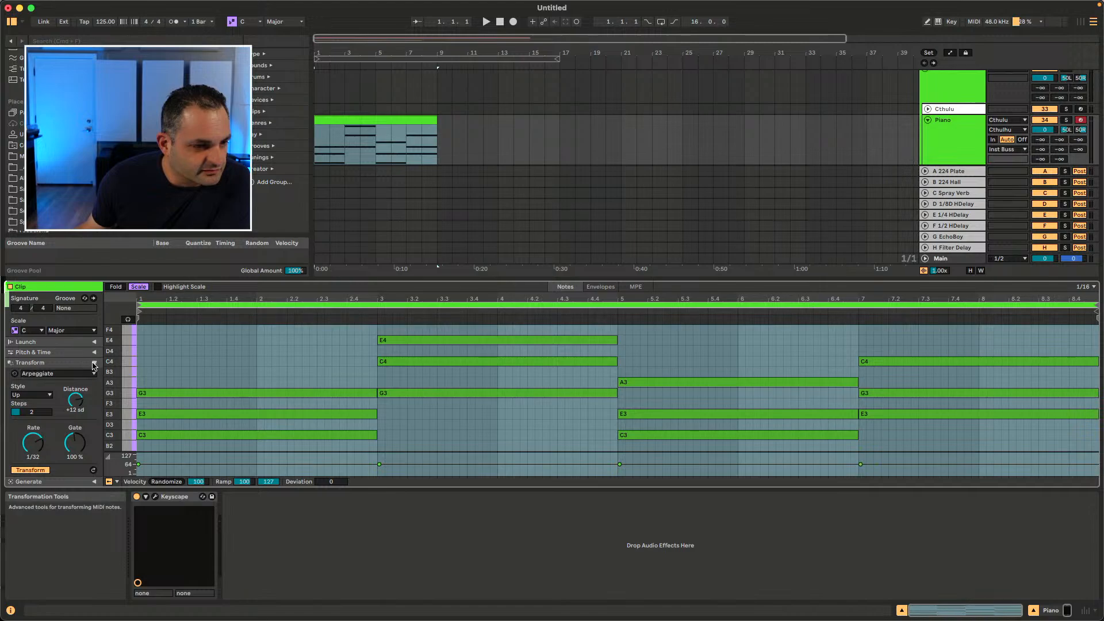
pyautogui.click(92, 363)
pyautogui.click(94, 447)
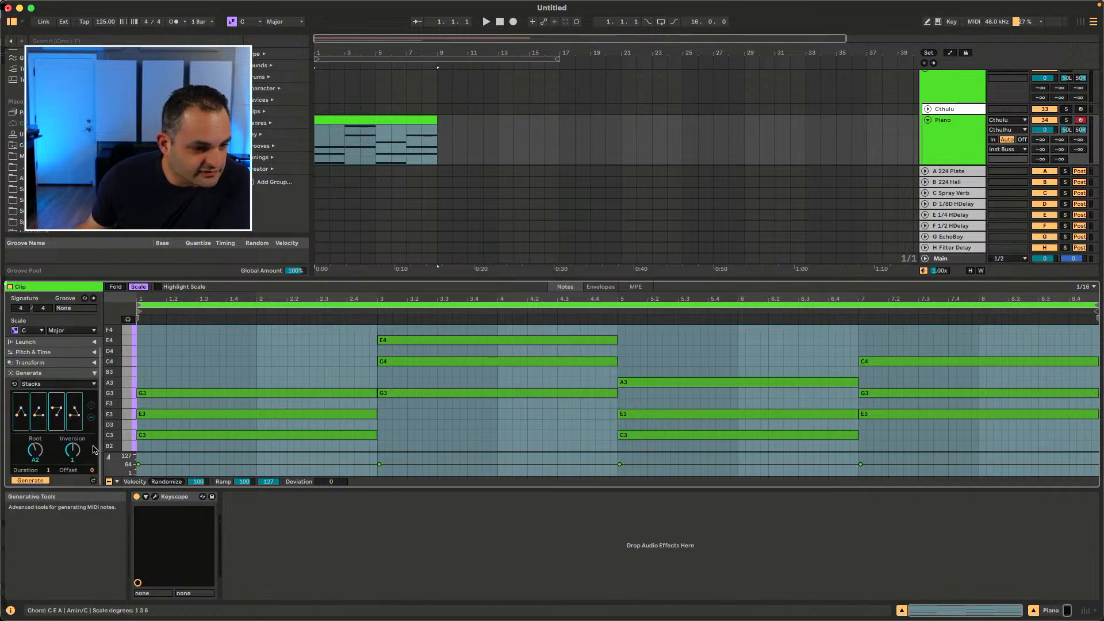
# Step: Turn on auto-apply for Stacks and adjust the chord root and inversion, ending with root A1
pyautogui.moveTo(41, 456); pyautogui.dragTo(41, 471)
pyautogui.click(14, 384)
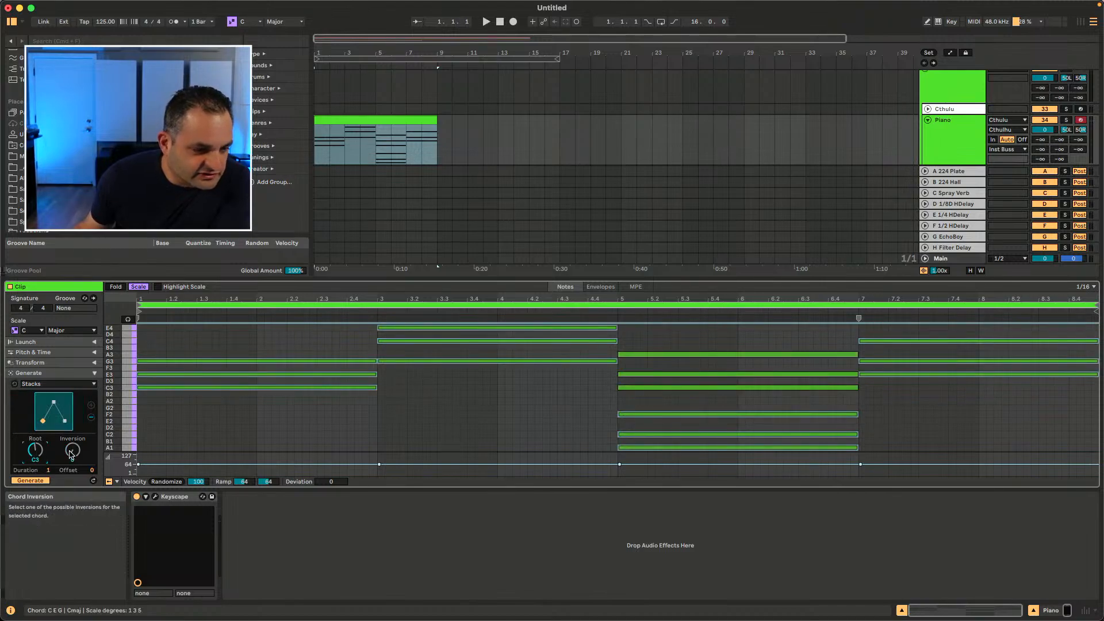
pyautogui.moveTo(38, 454); pyautogui.dragTo(73, 447)
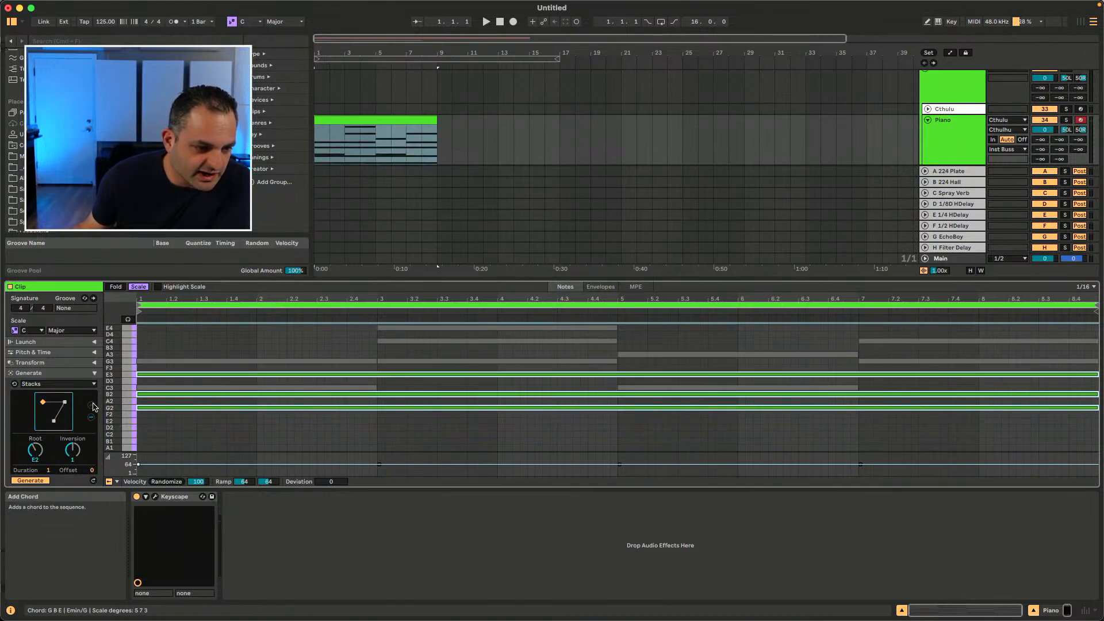
pyautogui.moveTo(40, 451); pyautogui.dragTo(48, 467)
# Step: Apply the Stacks generator to the Piano clip and set the playback position in bar 2
pyautogui.click(93, 482)
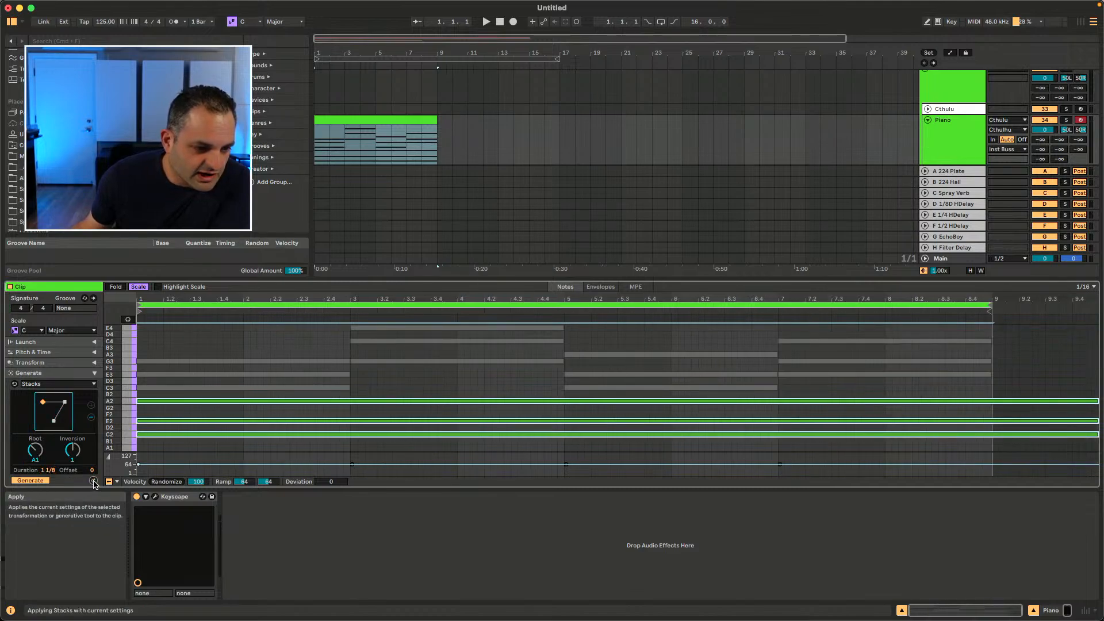
pyautogui.click(27, 481)
pyautogui.click(30, 482)
pyautogui.click(30, 481)
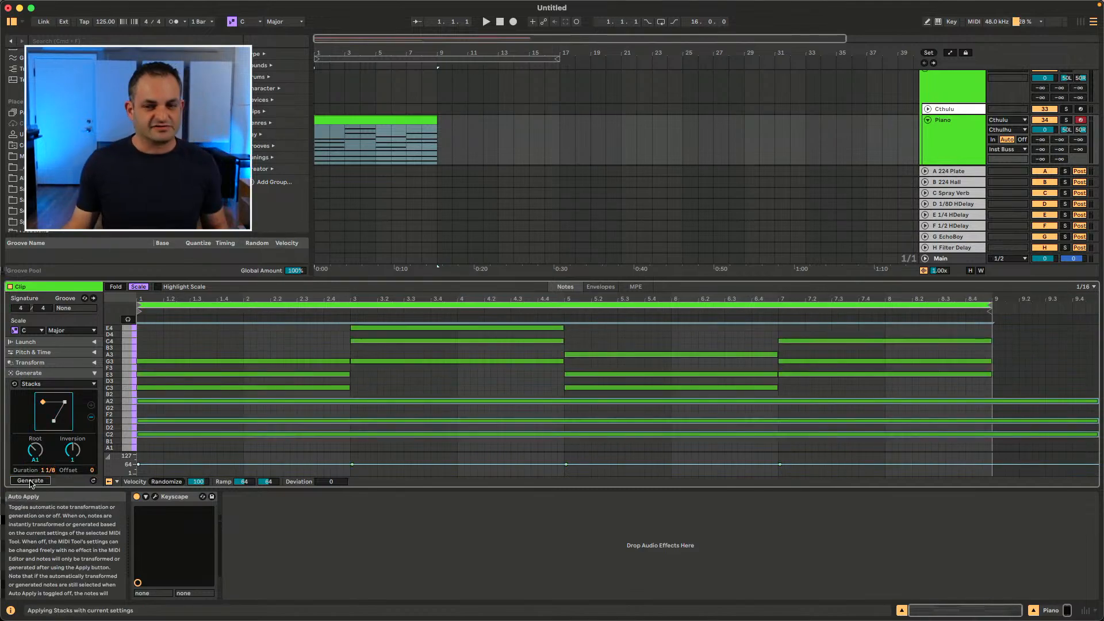
pyautogui.click(298, 325)
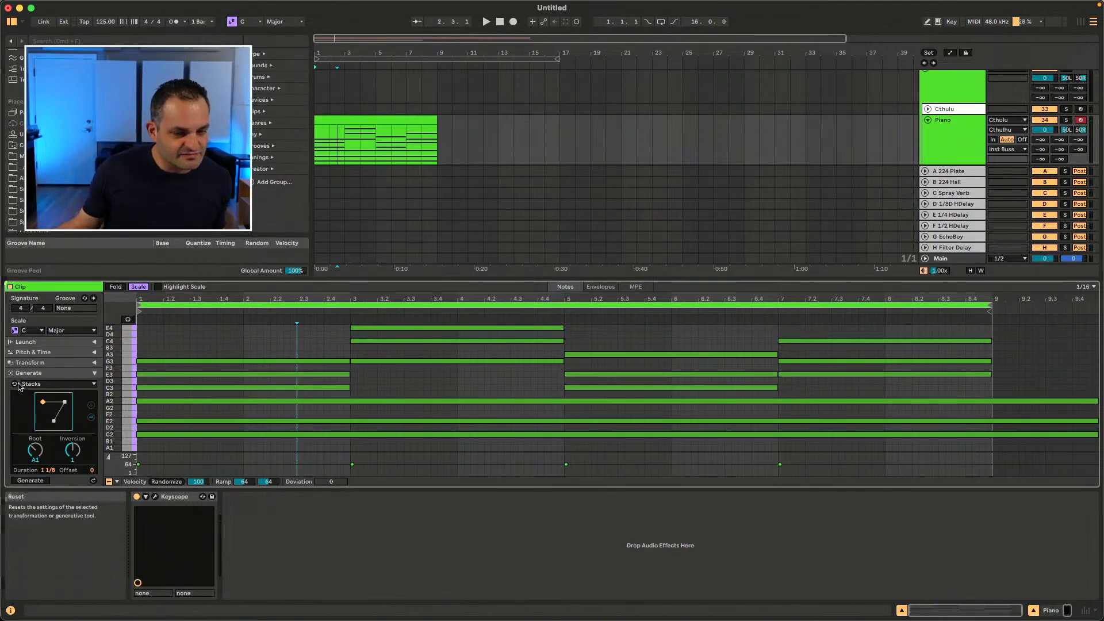
pyautogui.moveTo(116, 378)
pyautogui.mouseDown()
pyautogui.moveTo(135, 378)
pyautogui.moveTo(105, 377)
pyautogui.mouseUp()
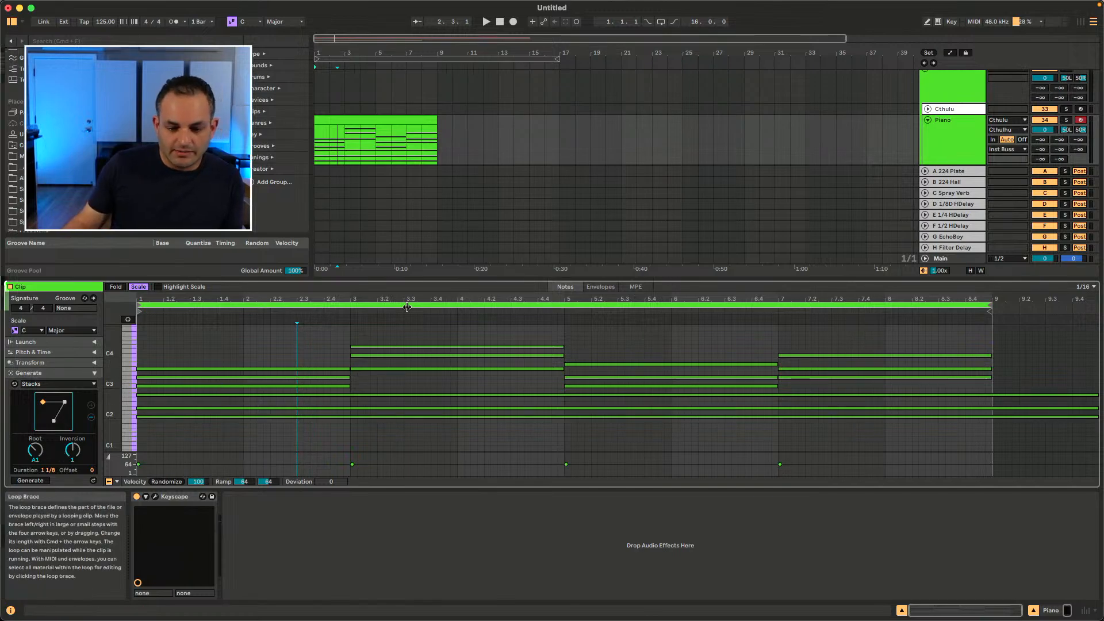
# Step: Enable the Use Tab Key to Move Focus navigation option
pyautogui.moveTo(187, 4)
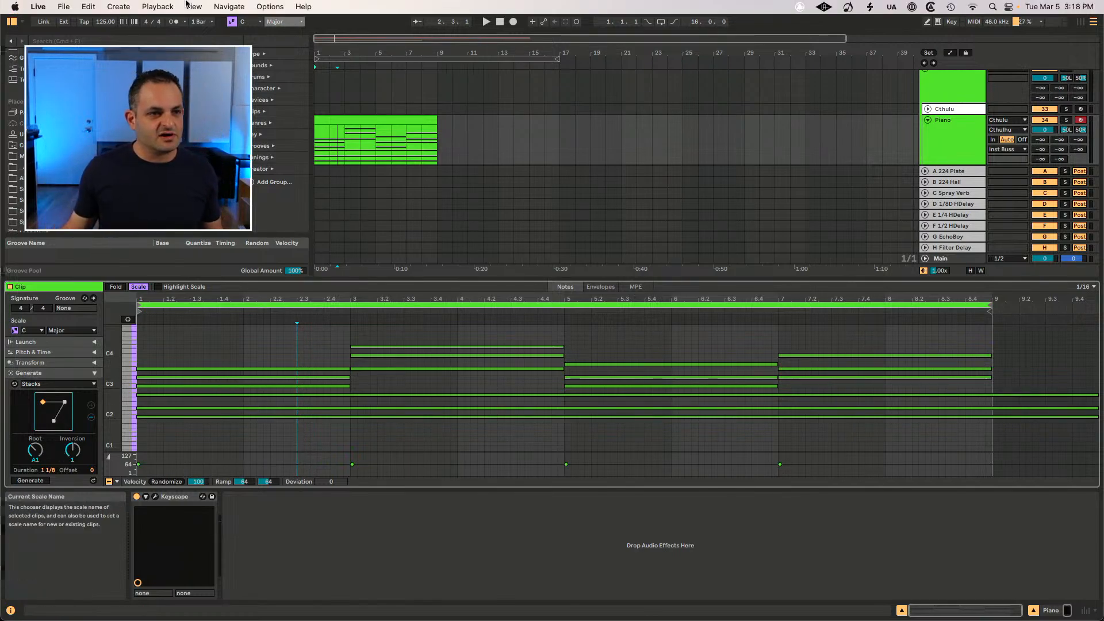
pyautogui.click(144, 3)
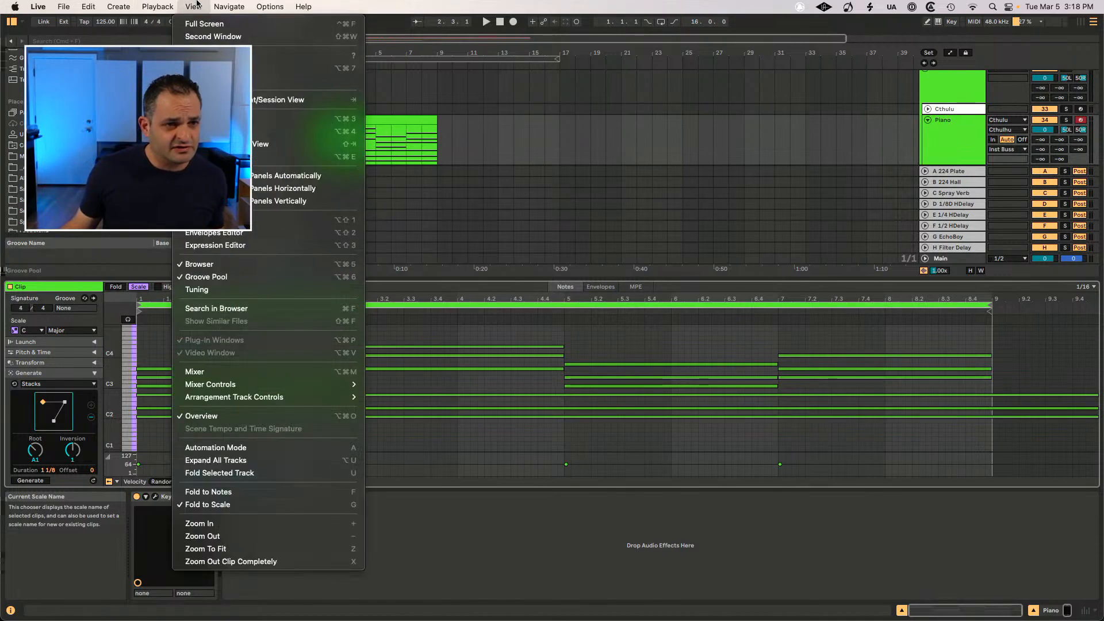
pyautogui.moveTo(233, 4)
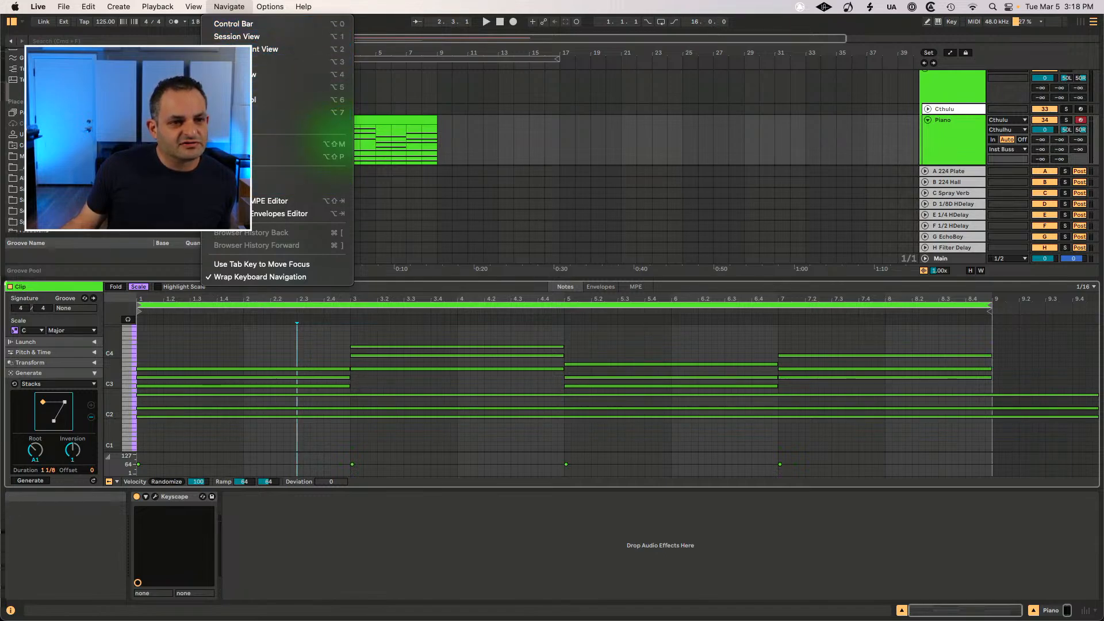
pyautogui.click(229, 266)
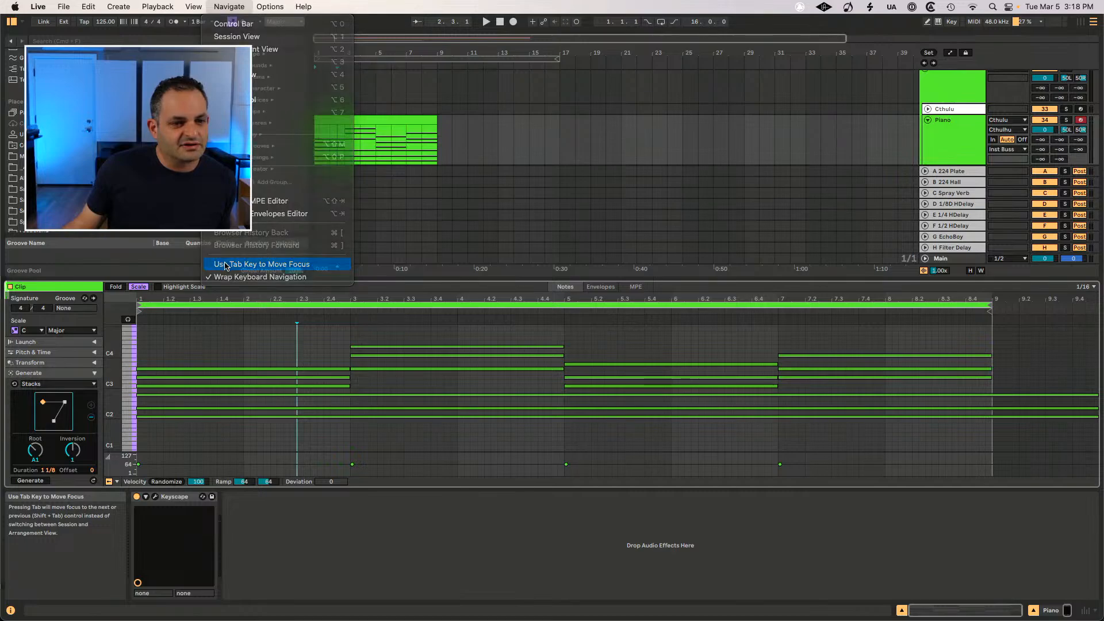
# Step: Step through the application menus from File to Navigate using keyboard navigation, then close the menu
pyautogui.click(64, 6)
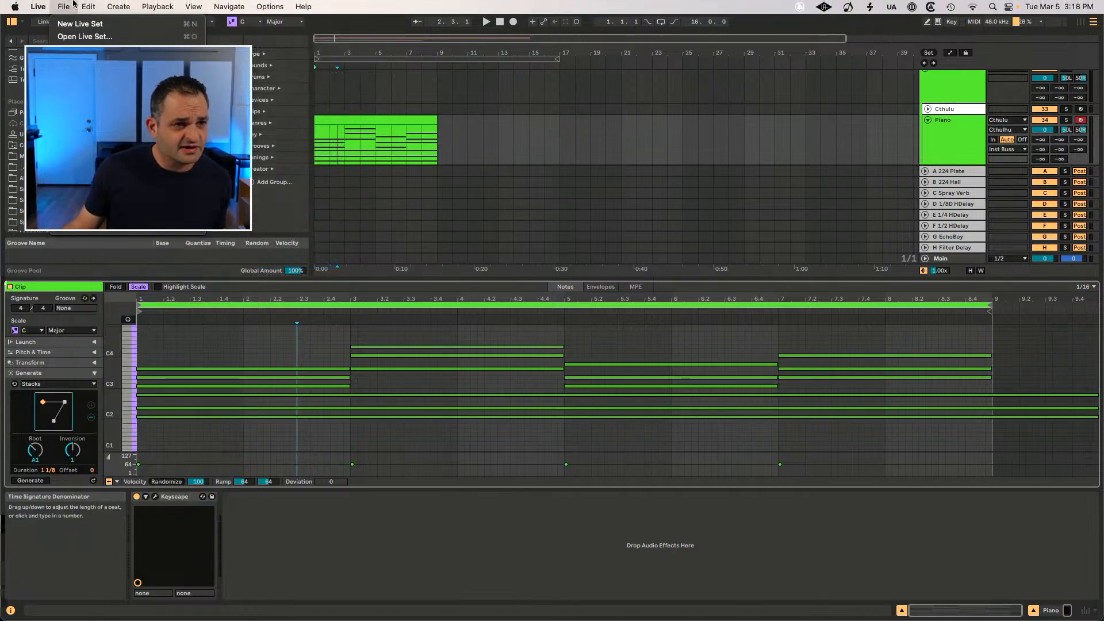
pyautogui.press('Right')
pyautogui.press('Right')
pyautogui.press('Right')
pyautogui.press('Right')
pyautogui.press('Right')
pyautogui.press('Right')
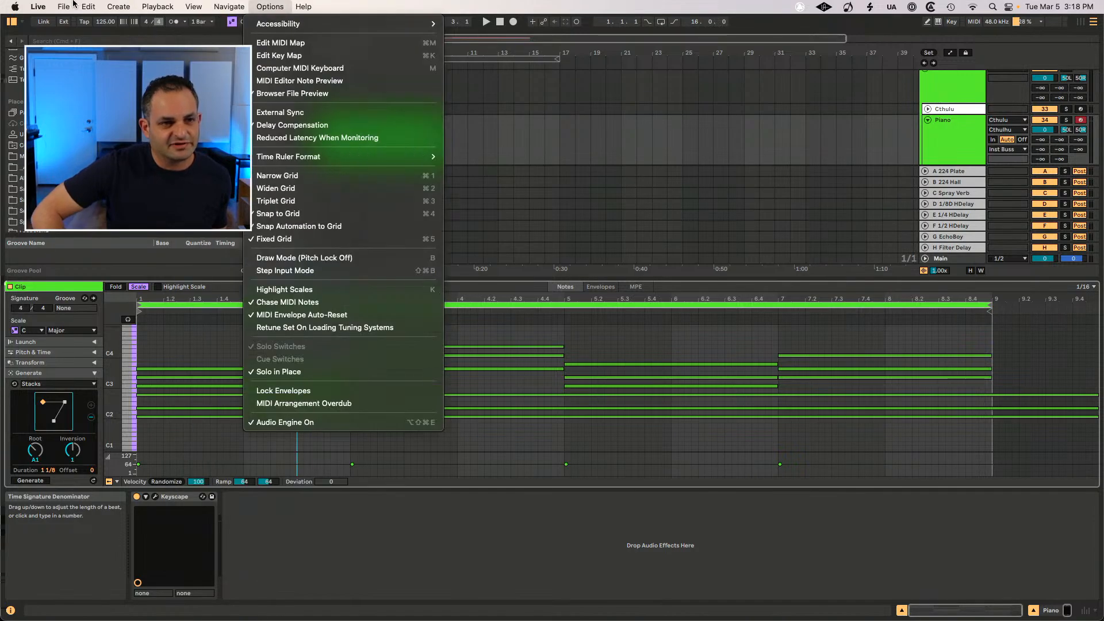
pyautogui.press('Left')
pyautogui.press('Left')
pyautogui.press('Left')
pyautogui.press('Left')
pyautogui.press('Left')
pyautogui.press('Left')
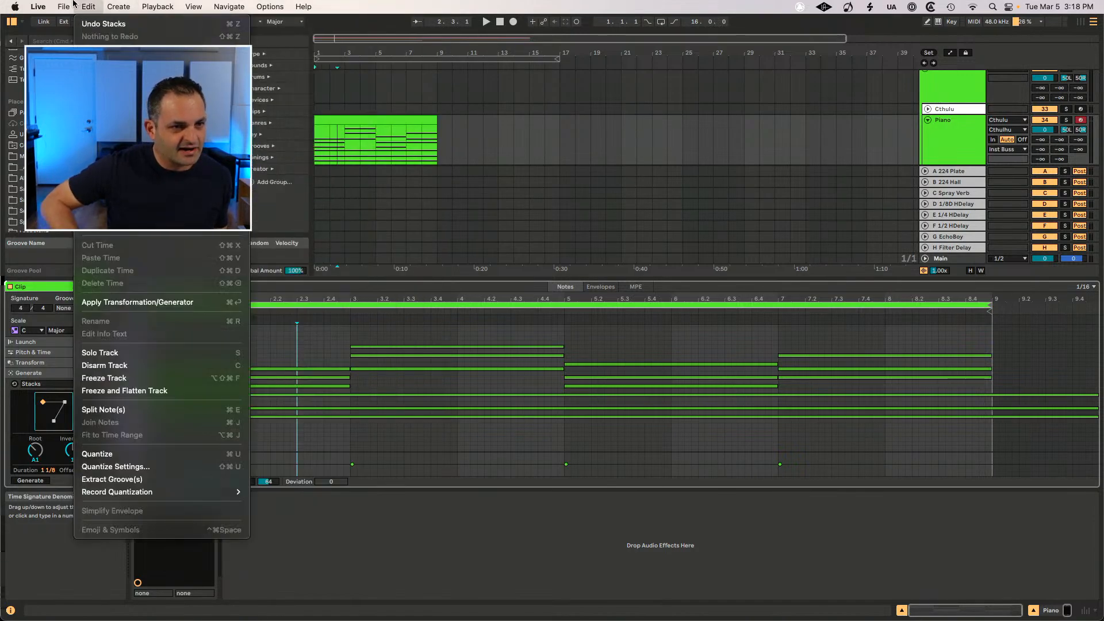
pyautogui.press('Right')
pyautogui.press('Right')
pyautogui.press('Right')
pyautogui.press('Right')
pyautogui.press('Right')
pyautogui.press('Down')
pyautogui.press('Down')
pyautogui.press('Down')
pyautogui.press('Down')
pyautogui.press('Up')
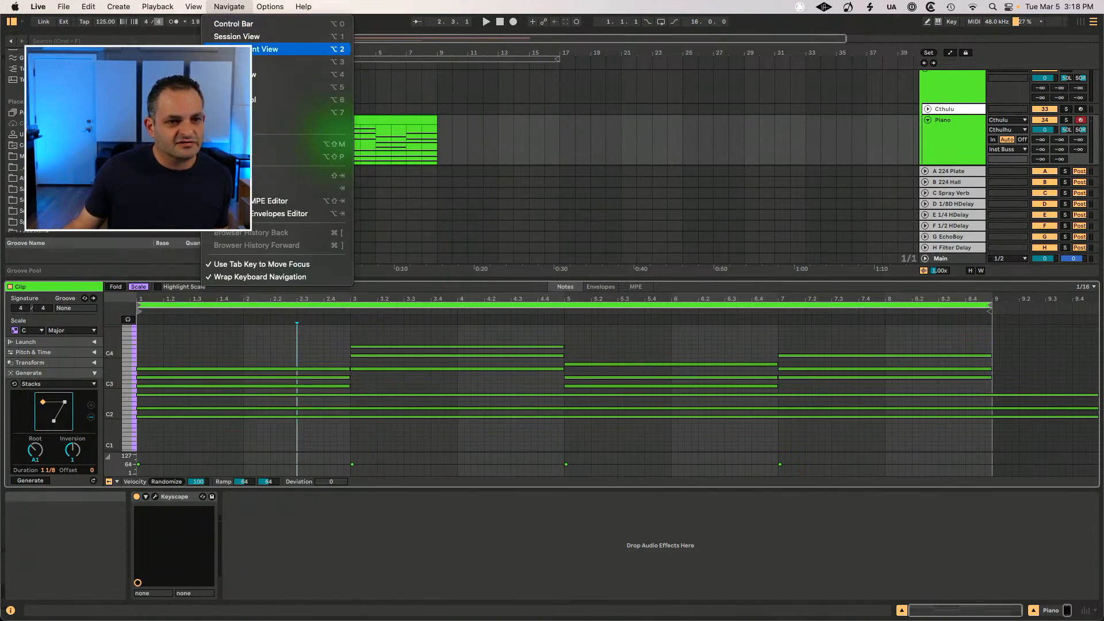
pyautogui.click(447, 162)
pyautogui.click(428, 169)
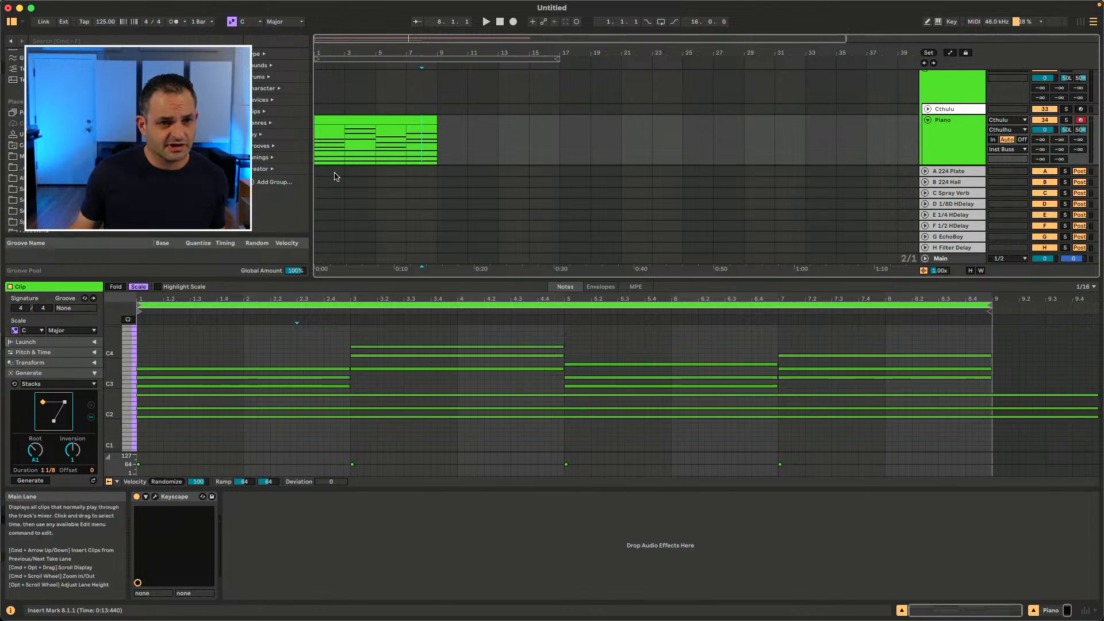
# Step: Review the Navigate menu's view commands and disable the Use Tab Key to Move Focus option
pyautogui.click(193, 6)
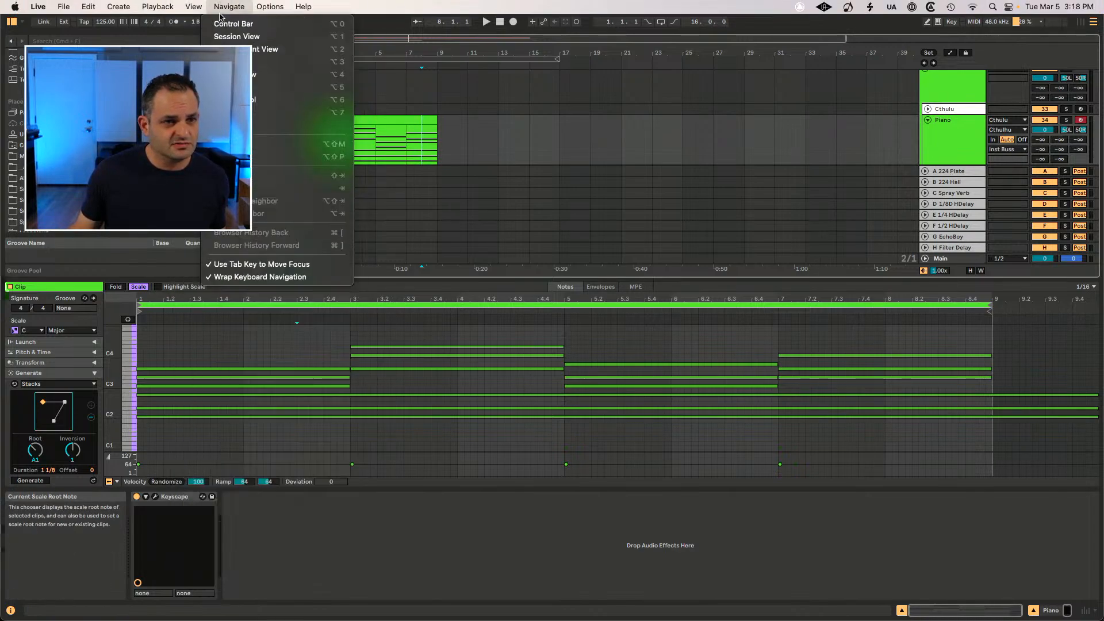
pyautogui.click(259, 49)
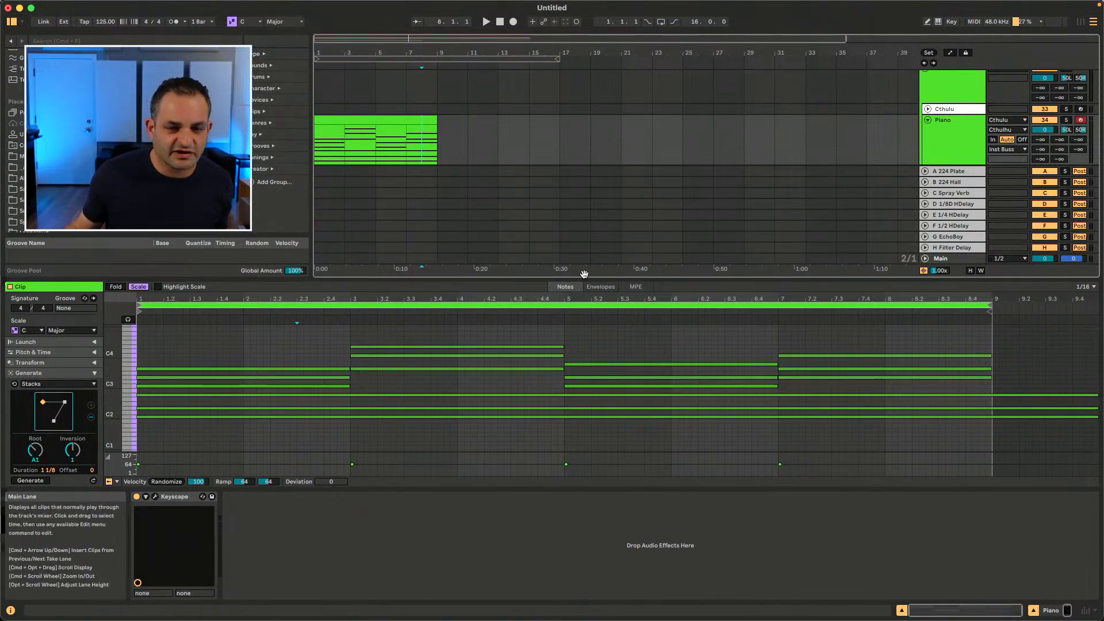
pyautogui.click(229, 7)
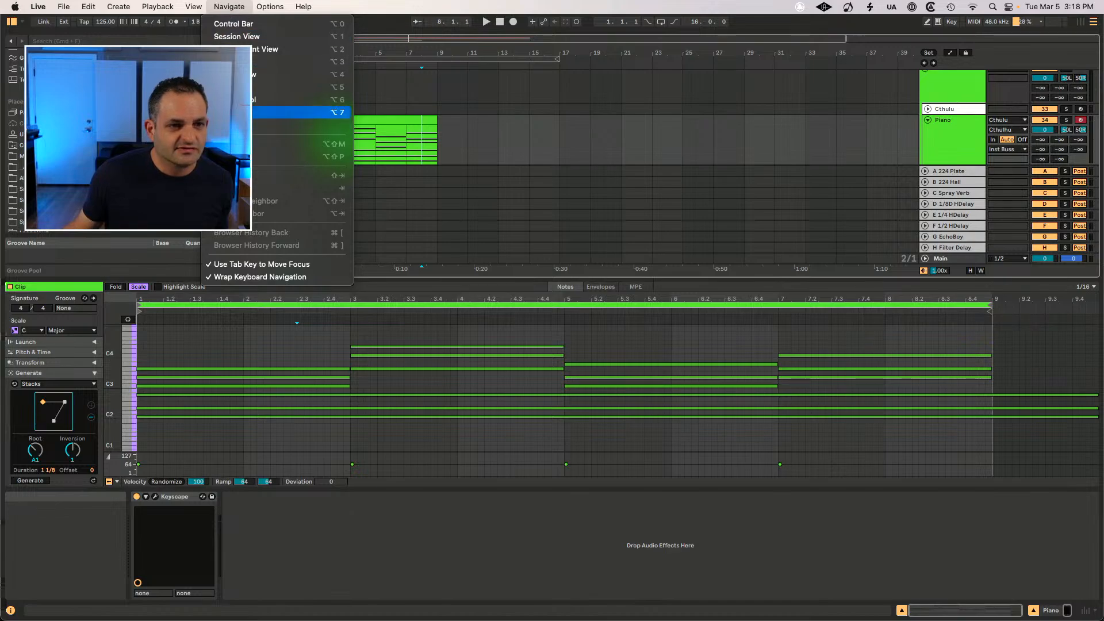
pyautogui.click(288, 112)
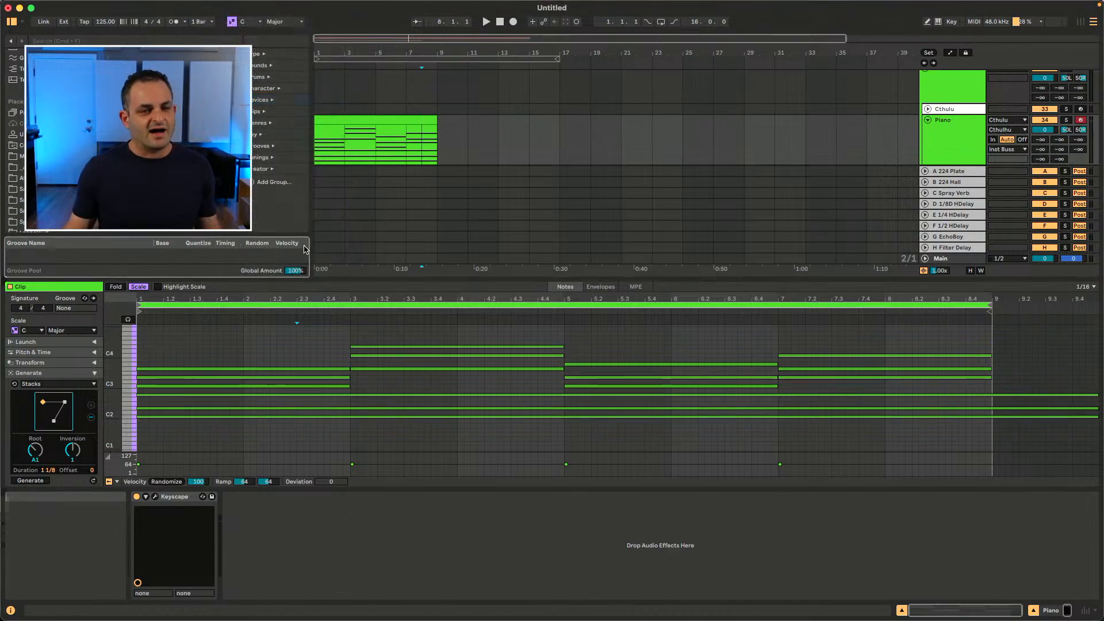
pyautogui.click(224, 6)
pyautogui.click(237, 263)
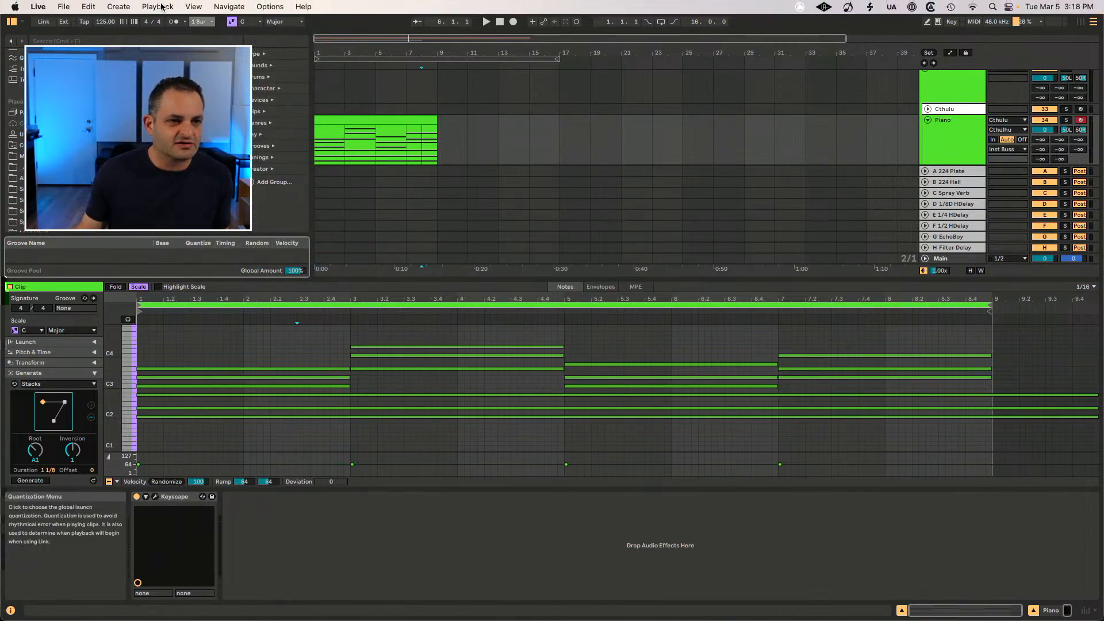
pyautogui.click(229, 6)
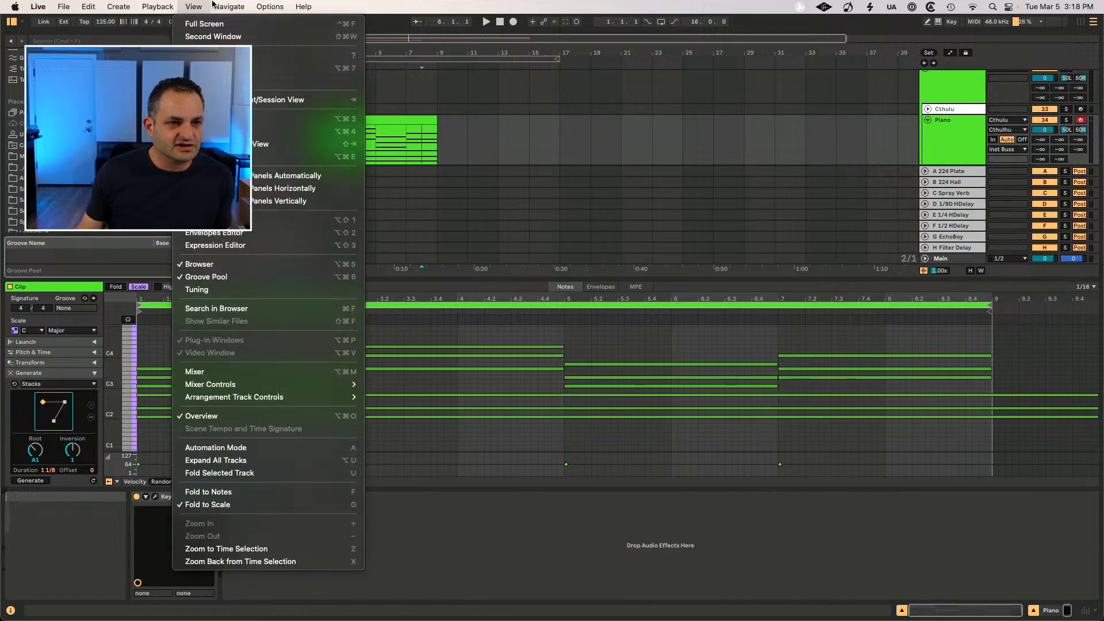
pyautogui.click(435, 226)
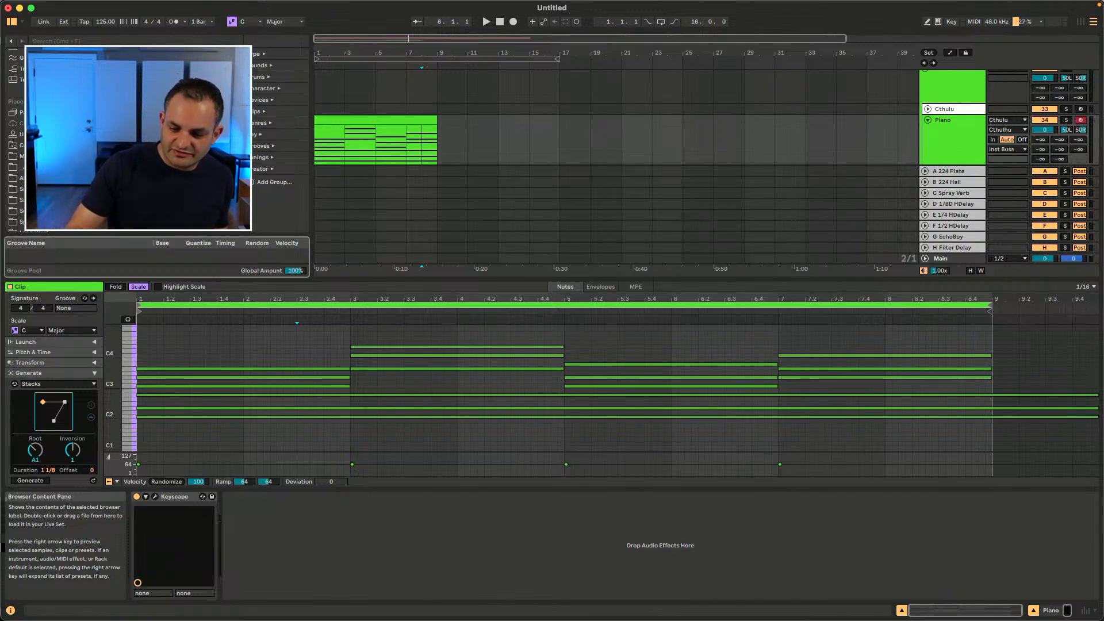
# Step: Show the Instruments browser category, select the RESAMPLE TRACK, and insert a new audio track and a new MIDI track
pyautogui.scroll(-3, 46, 195)
pyautogui.click(46, 216)
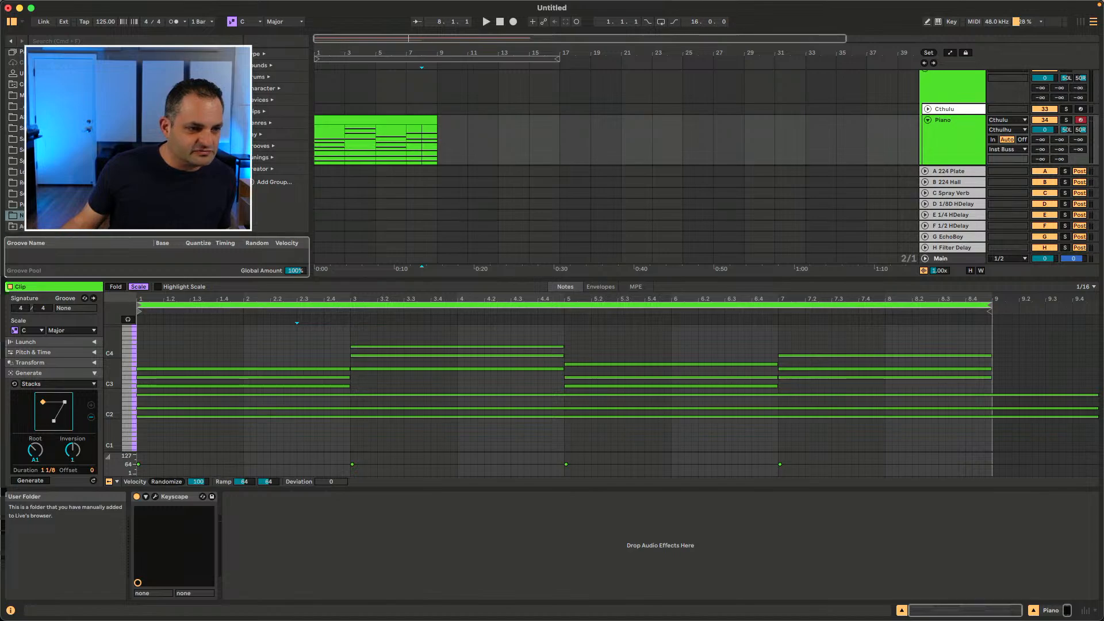
pyautogui.scroll(5, 15, 132)
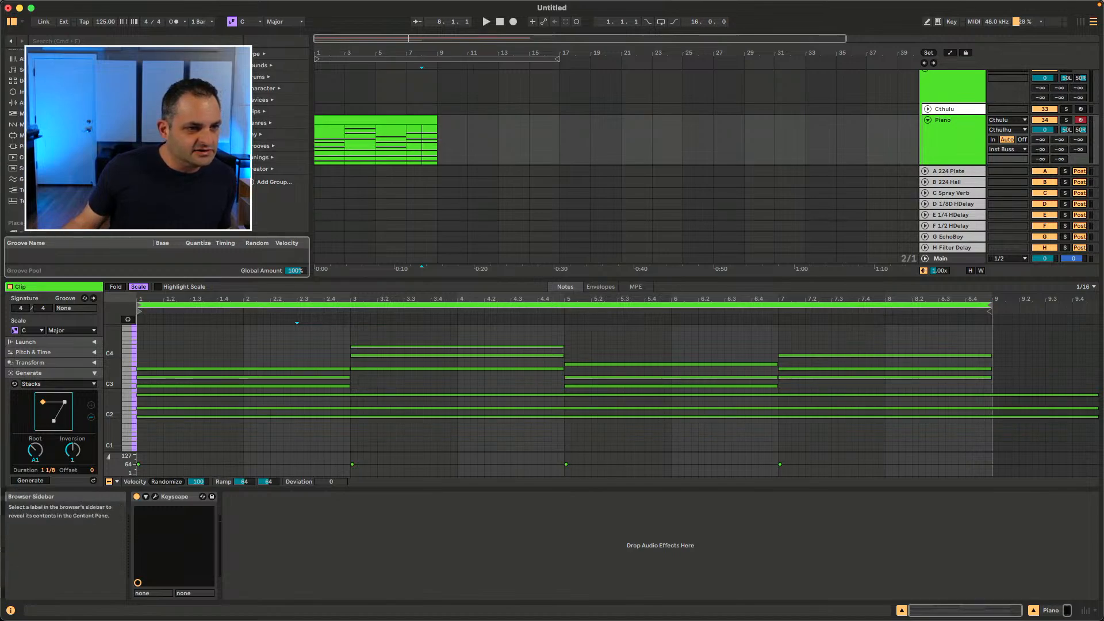
pyautogui.click(35, 92)
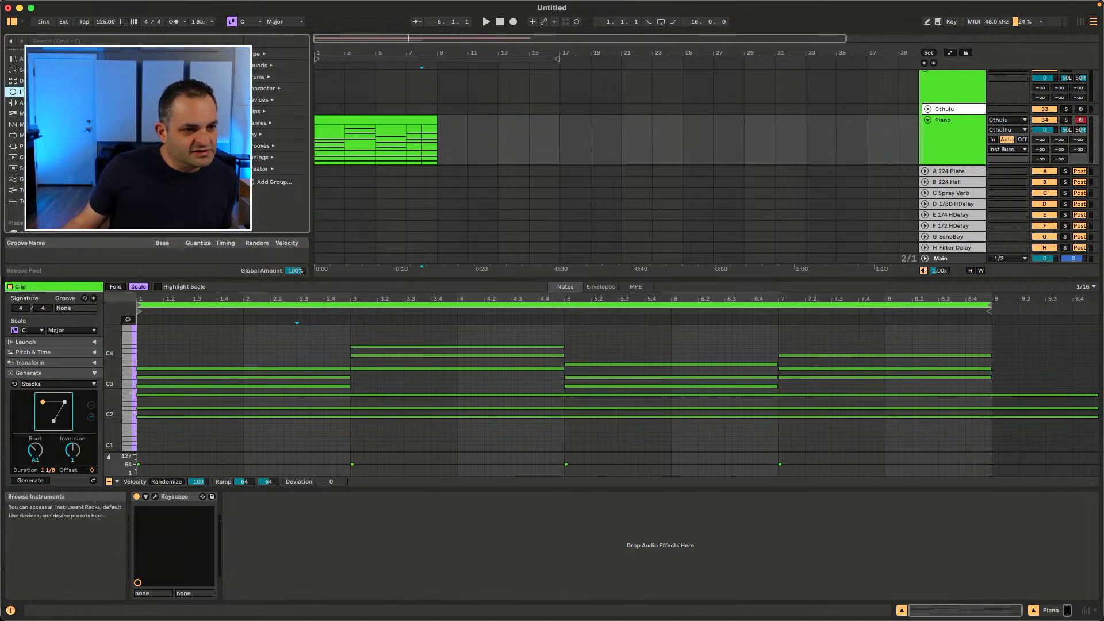
pyautogui.scroll(-3, 791, 202)
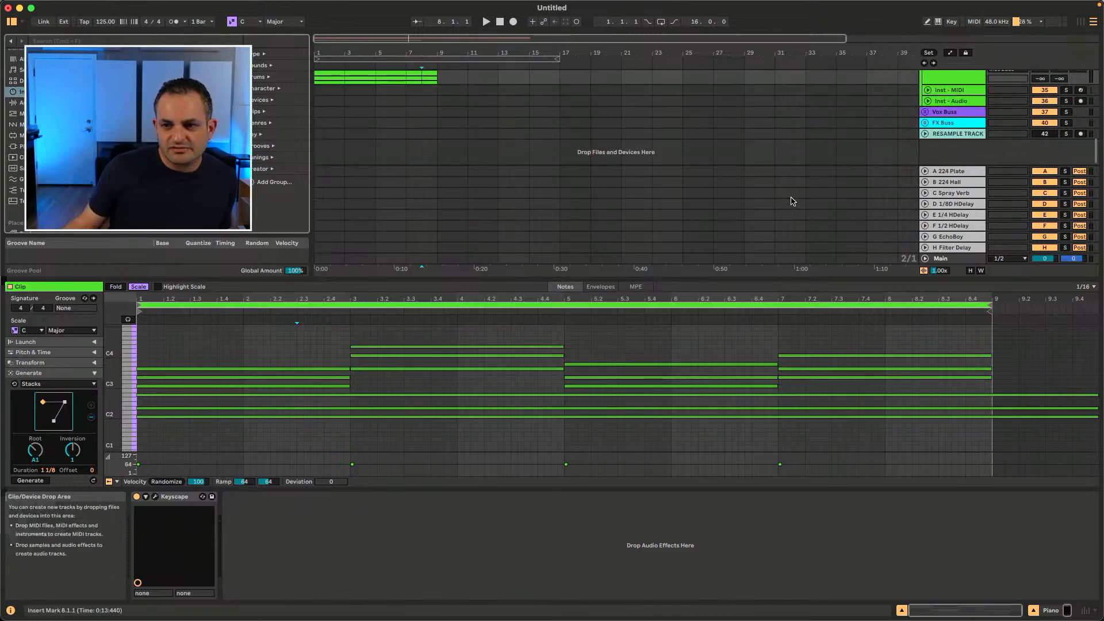
pyautogui.click(962, 135)
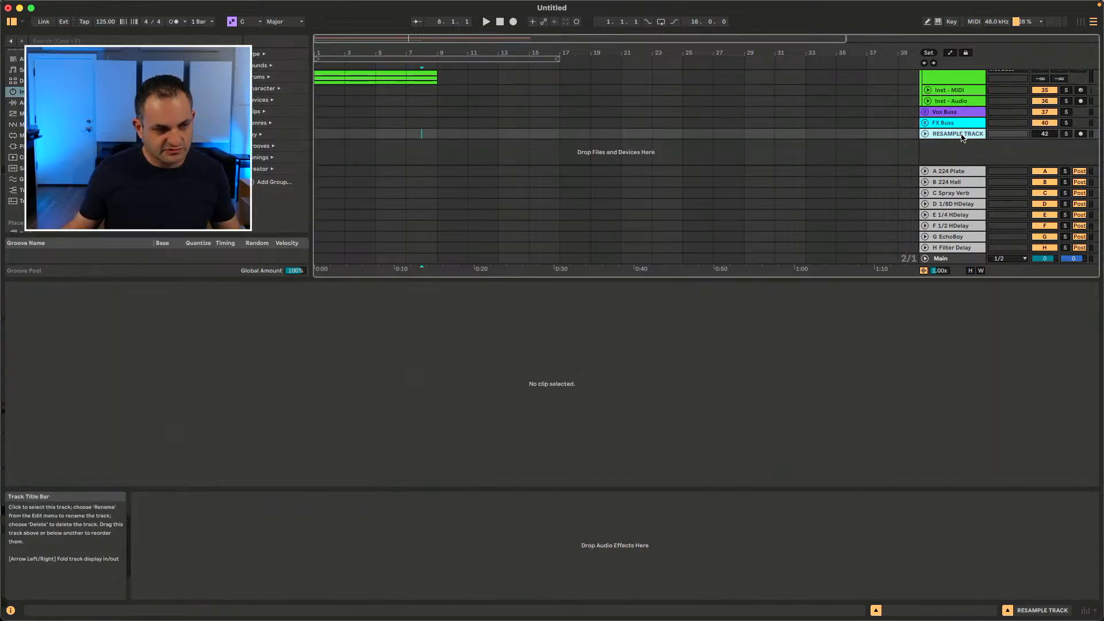
pyautogui.press('super+t')
pyautogui.press('super+shift+t')
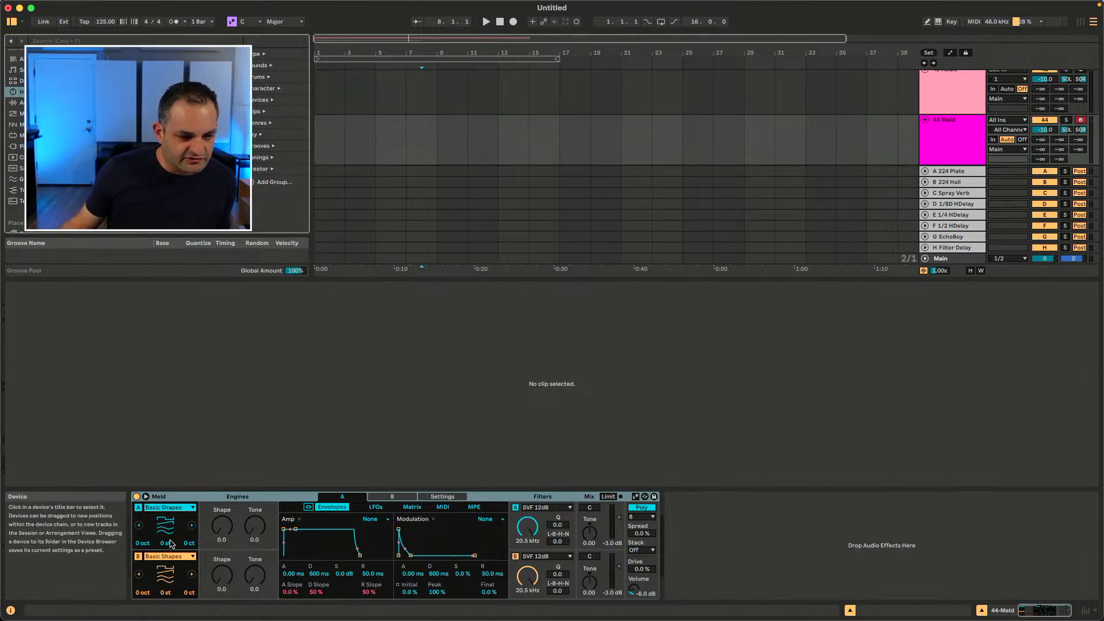
# Step: Adjust Meld's Oscillator A Shape macro, checking the A and B displays, ending at a Shape of 7.1
pyautogui.click(220, 526)
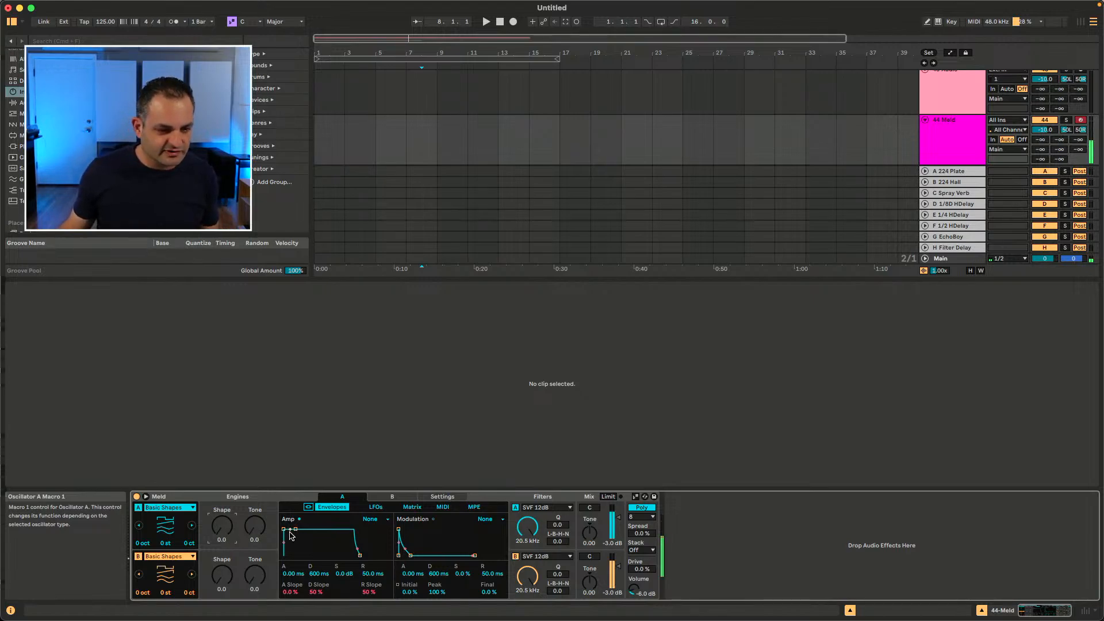
pyautogui.moveTo(222, 525); pyautogui.dragTo(222, 521)
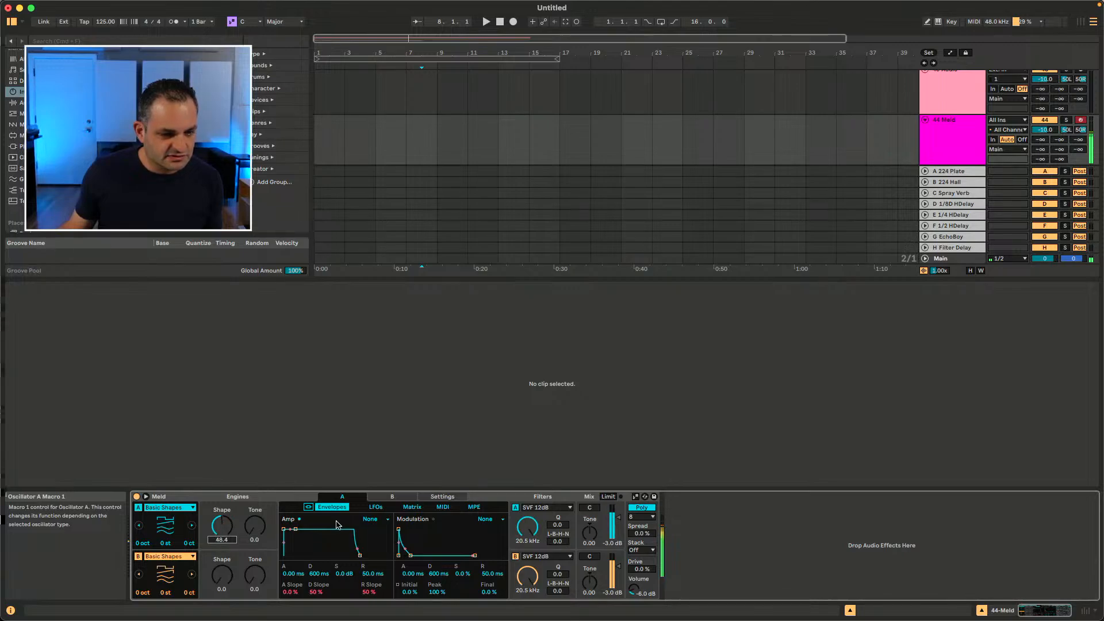
pyautogui.click(399, 497)
pyautogui.click(348, 497)
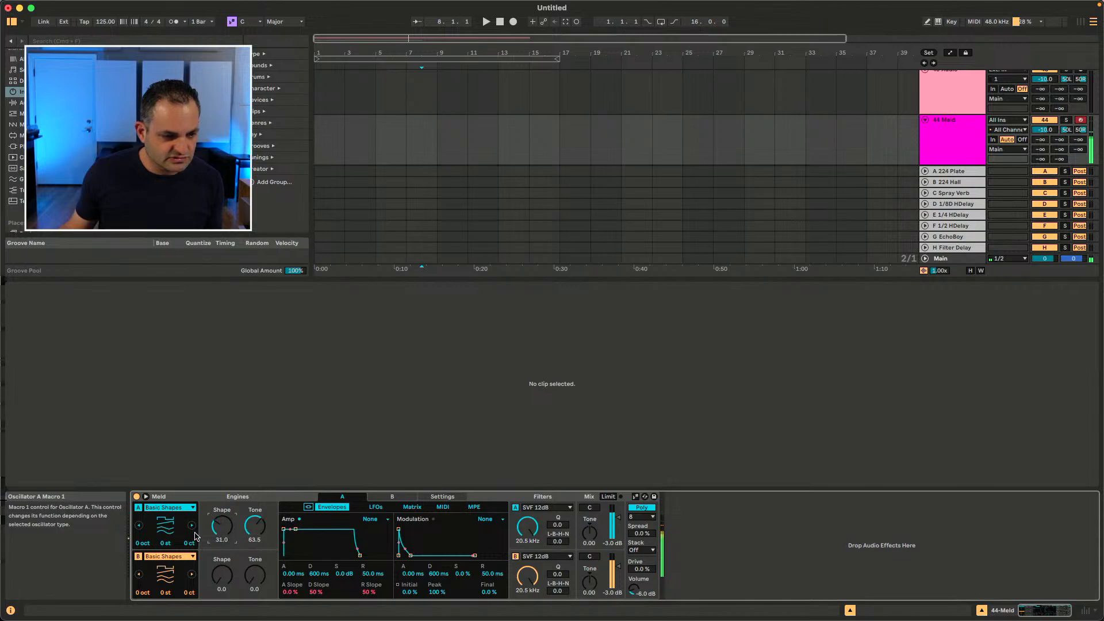
pyautogui.moveTo(222, 527); pyautogui.dragTo(171, 544)
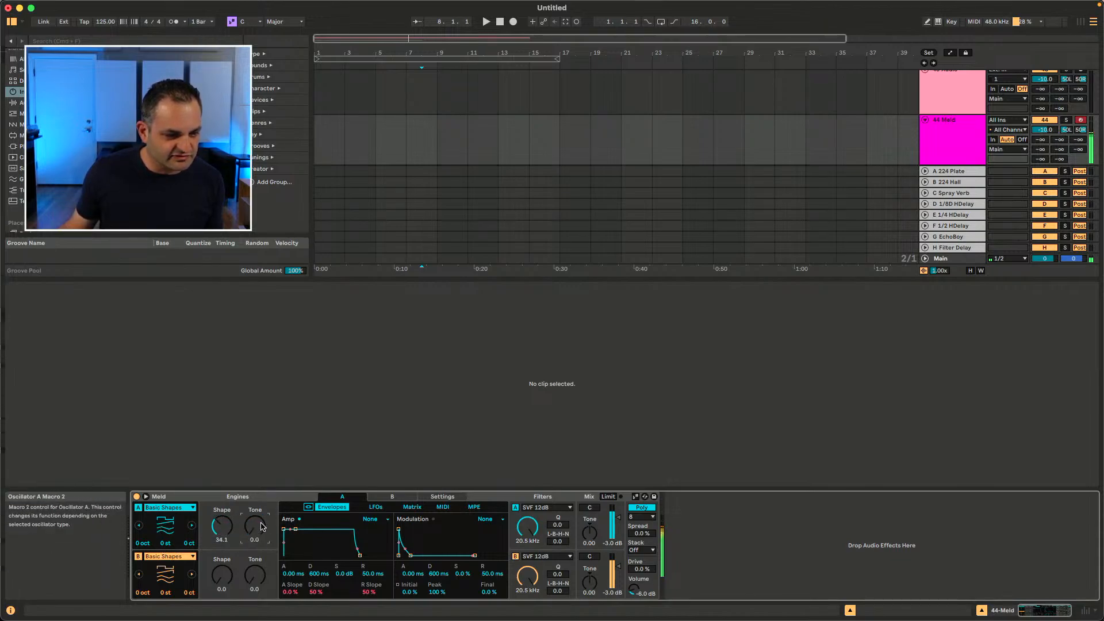
pyautogui.moveTo(222, 526); pyautogui.dragTo(222, 552)
# Step: Switch Oscillator A's type to Noisy Shapes and browse the oscillator type list
pyautogui.click(192, 526)
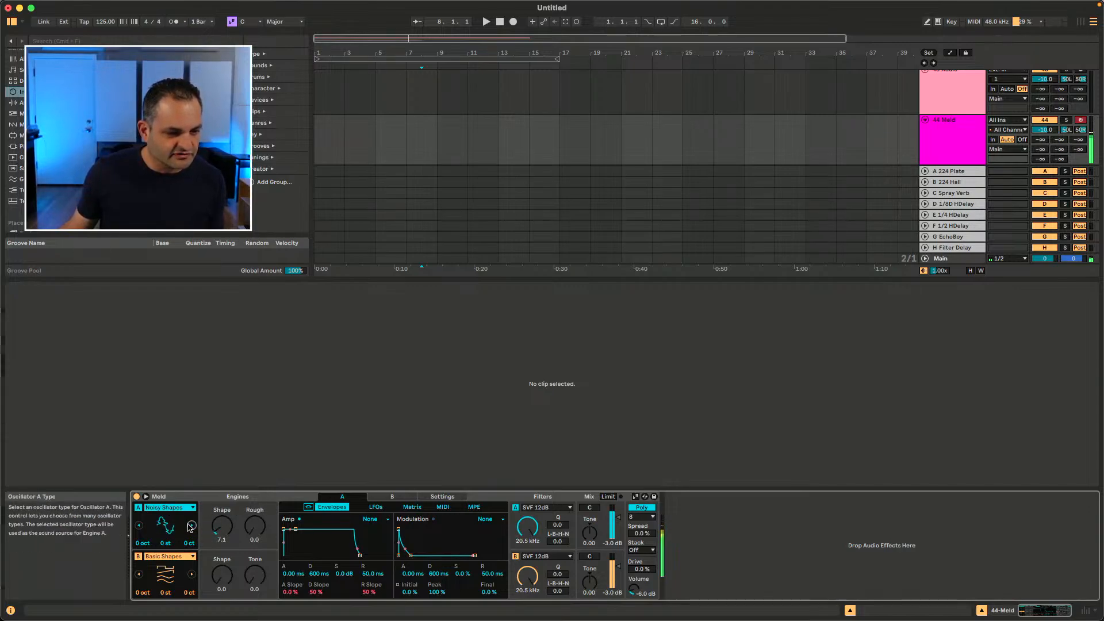
pyautogui.click(168, 507)
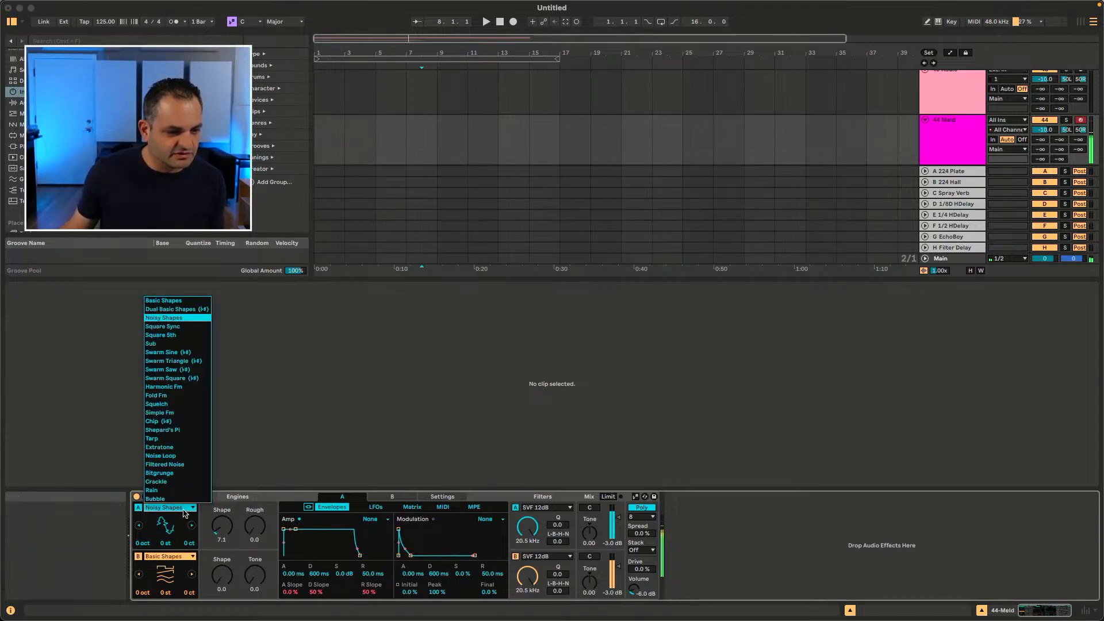
pyautogui.click(221, 495)
# Step: Lower engine A's filter frequency to about 714 Hz while engine B is temporarily switched off
pyautogui.click(138, 557)
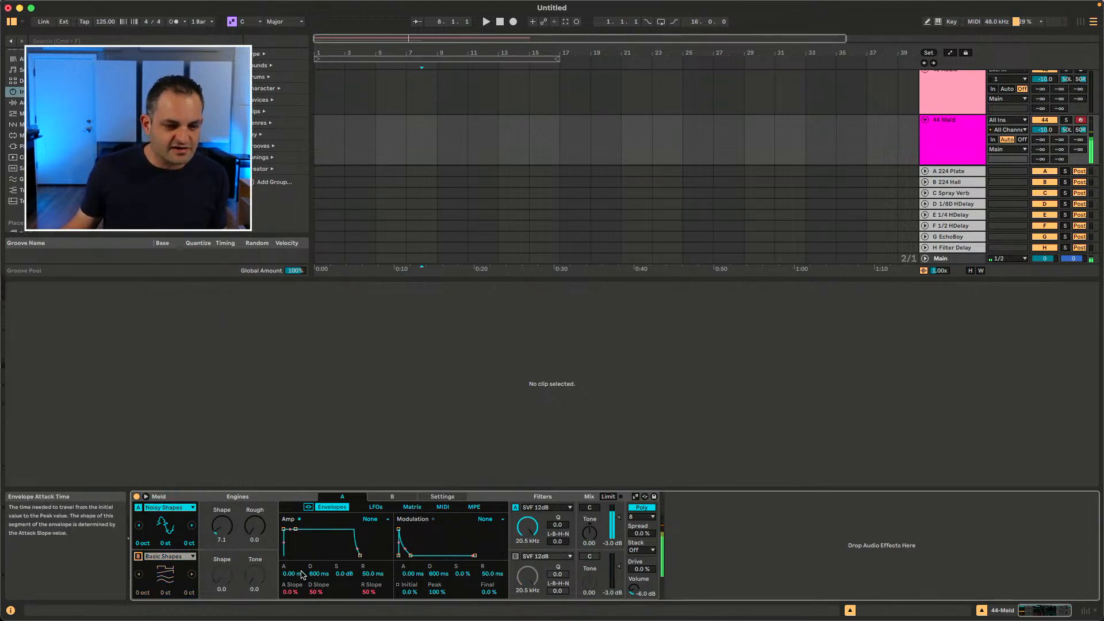
pyautogui.moveTo(528, 526); pyautogui.dragTo(527, 555)
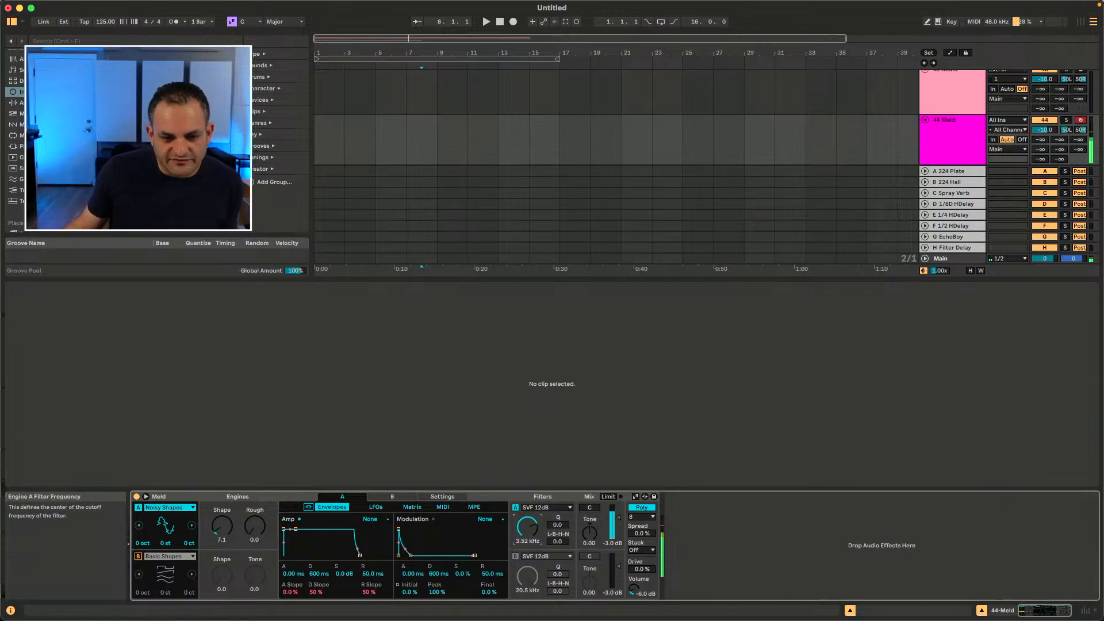
pyautogui.click(138, 557)
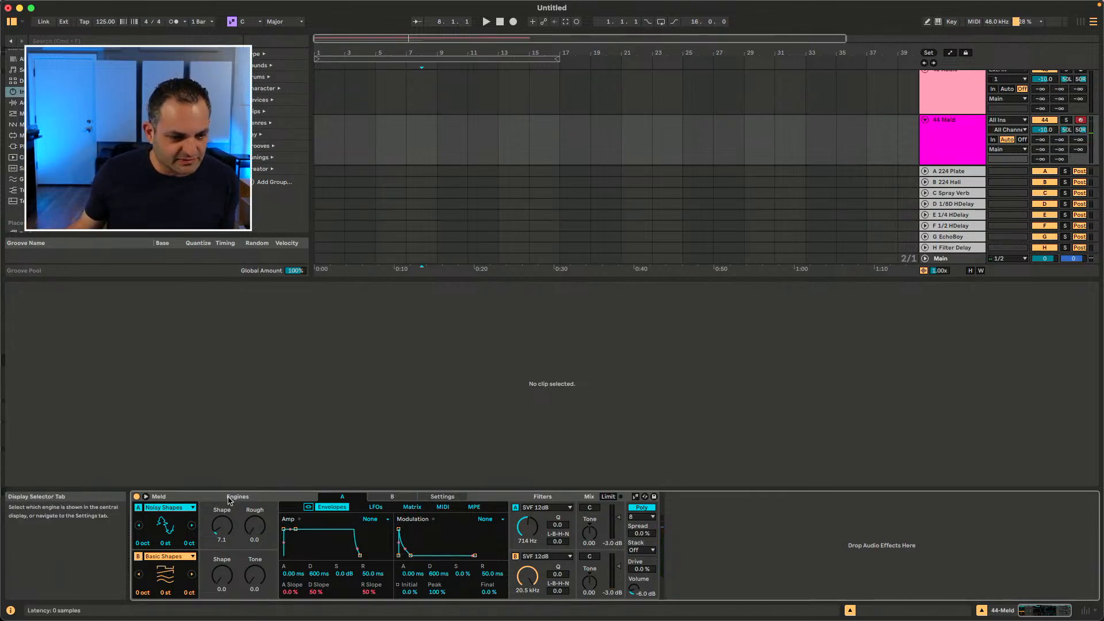
pyautogui.click(274, 496)
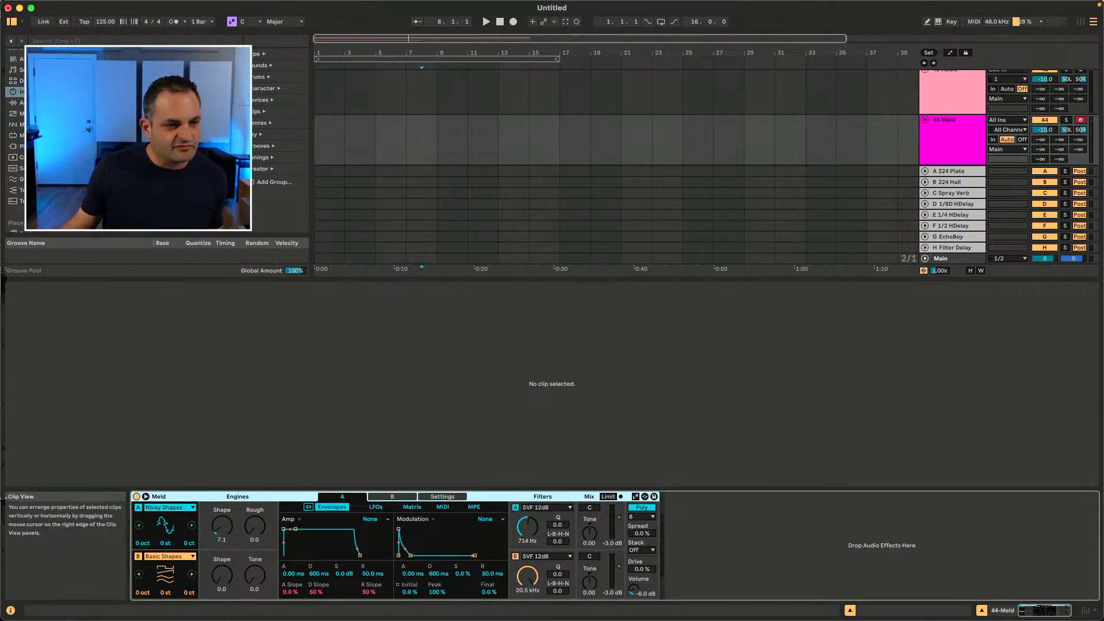
# Step: Search the browser for roar and add the Roar effect after Meld on the track
pyautogui.click(96, 42)
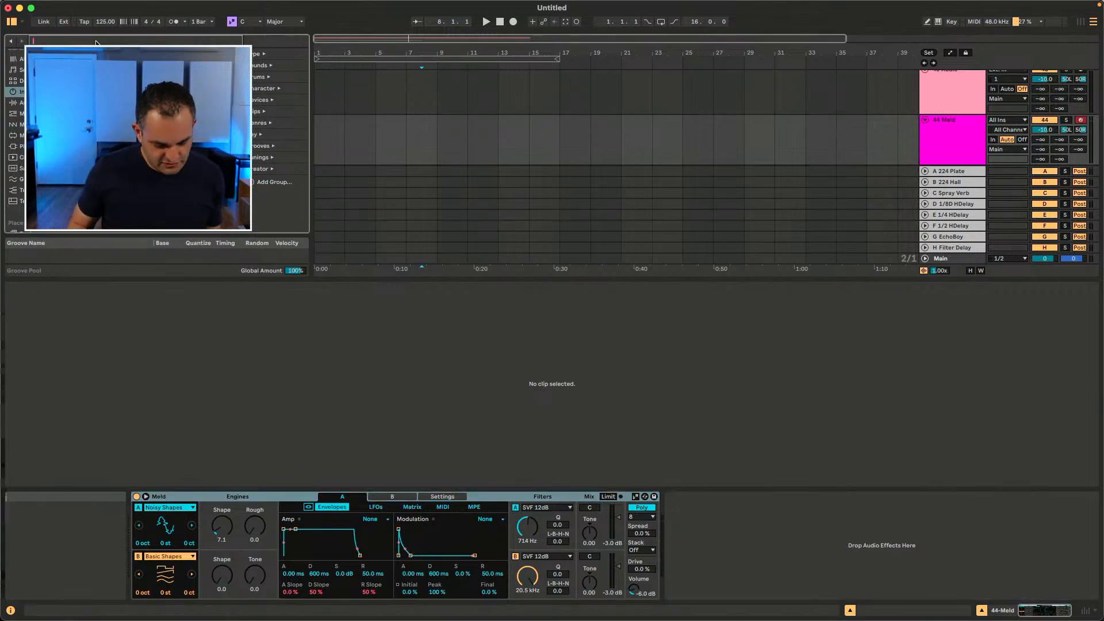
pyautogui.write('roar')
pyautogui.click(34, 207)
pyautogui.click(126, 65)
pyautogui.moveTo(495, 384); pyautogui.dragTo(709, 532)
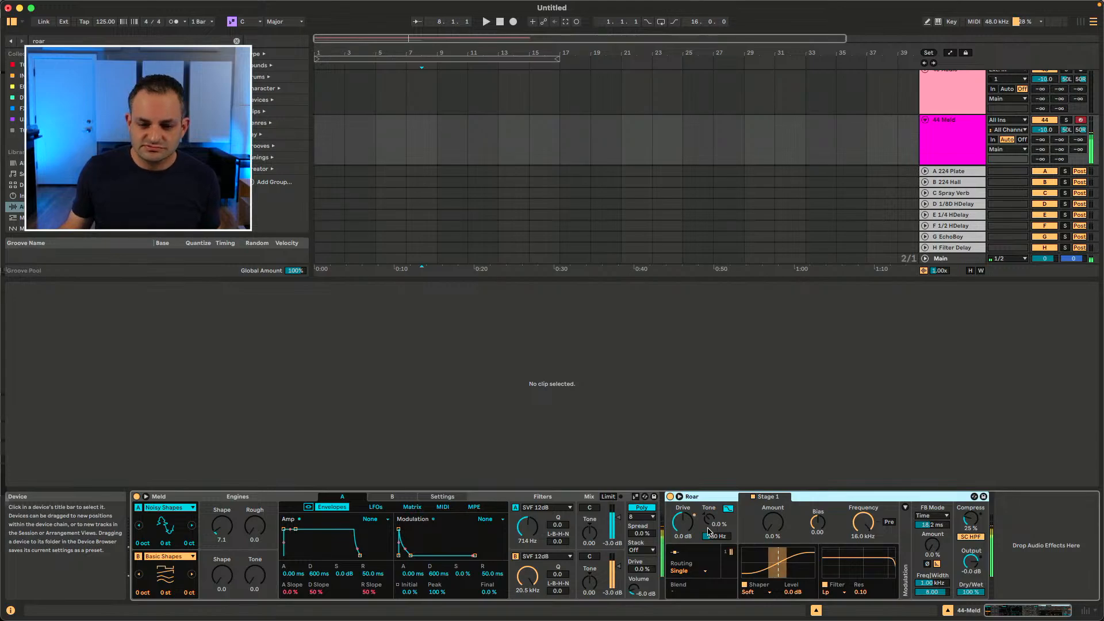
# Step: Raise Roar's drive to about 1.1 dB and set Stage 1 amount to about 17% and frequency to about 236 Hz
pyautogui.moveTo(686, 536)
pyautogui.mouseDown()
pyautogui.moveTo(686, 516)
pyautogui.moveTo(686, 531)
pyautogui.mouseUp()
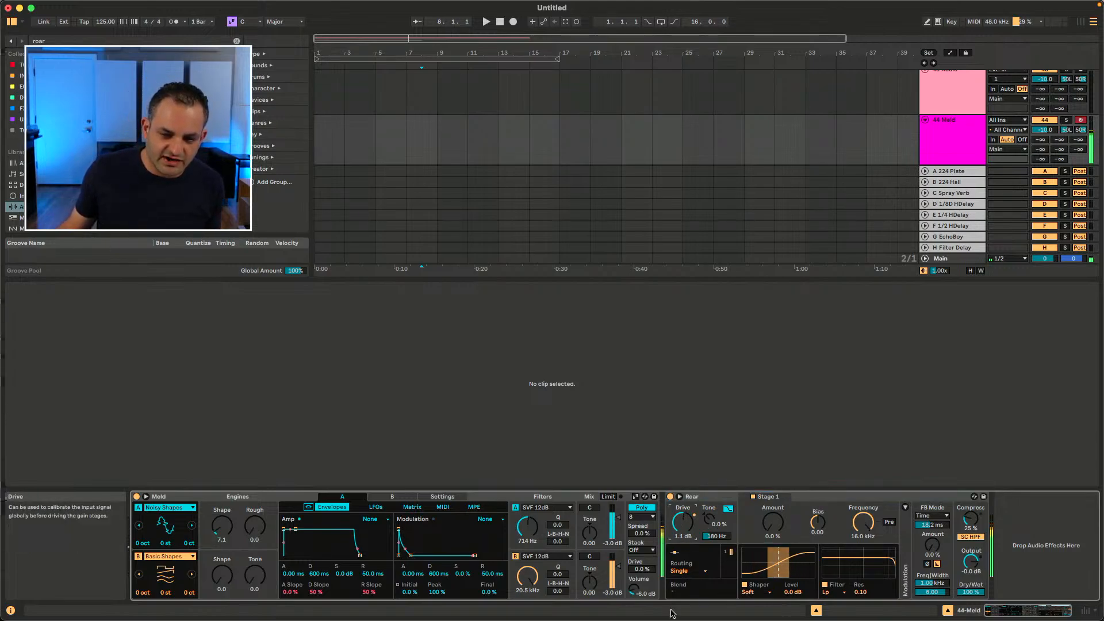
pyautogui.moveTo(772, 522); pyautogui.dragTo(772, 506)
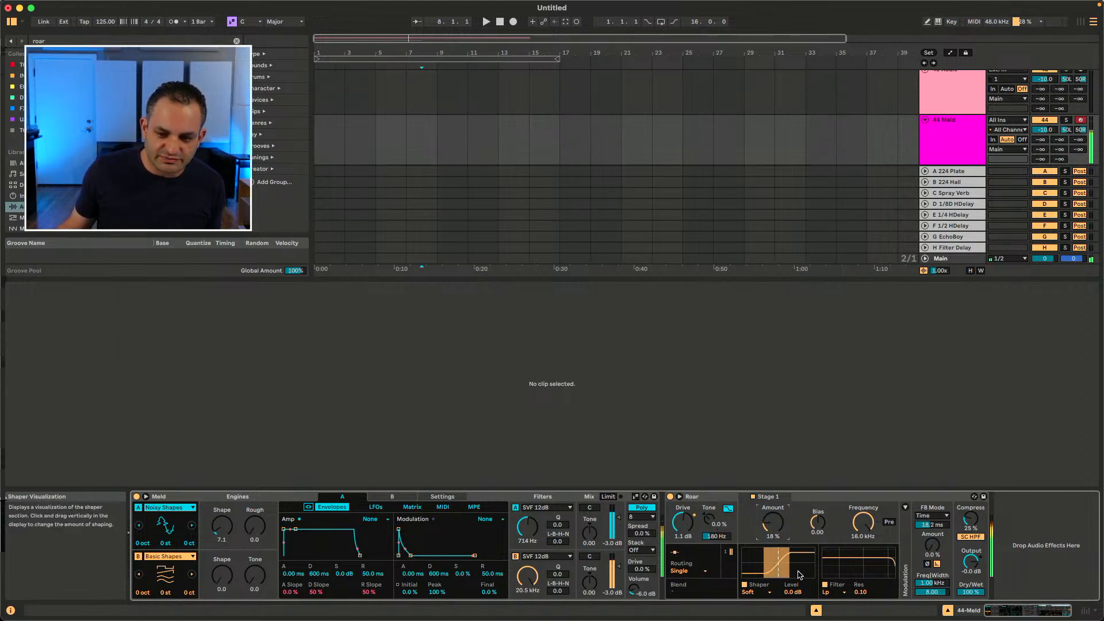
pyautogui.moveTo(862, 528); pyautogui.dragTo(862, 547)
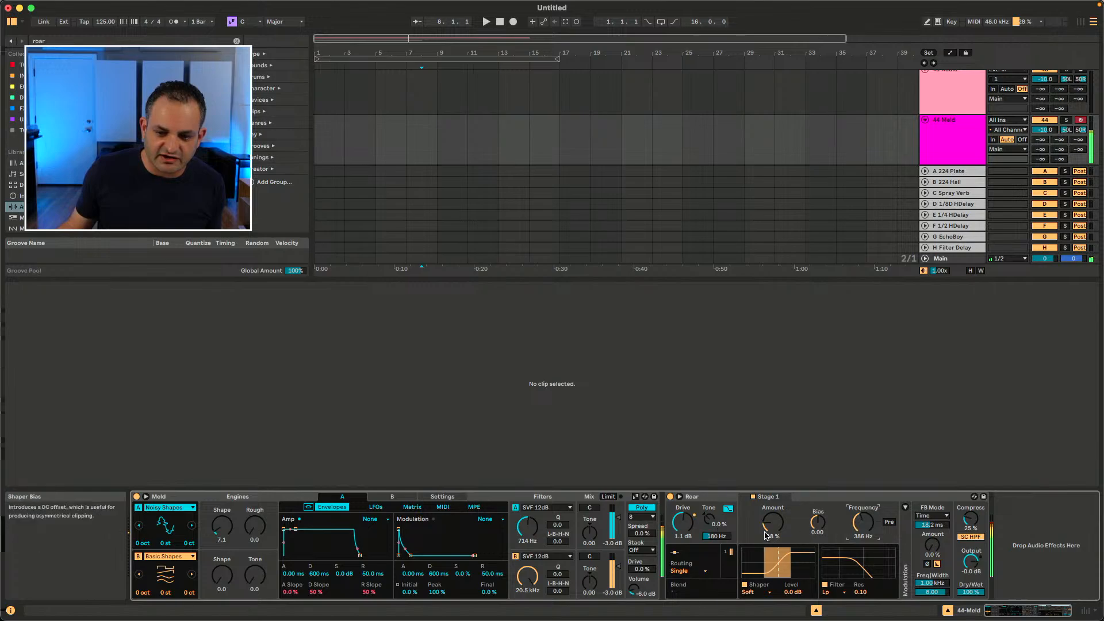
pyautogui.moveTo(773, 522); pyautogui.dragTo(863, 527)
pyautogui.click(824, 528)
# Step: Set Roar's tone amount to about 21%, tone frequency to about 750 Hz and drive to about 4.2 dB
pyautogui.moveTo(709, 520); pyautogui.dragTo(709, 512)
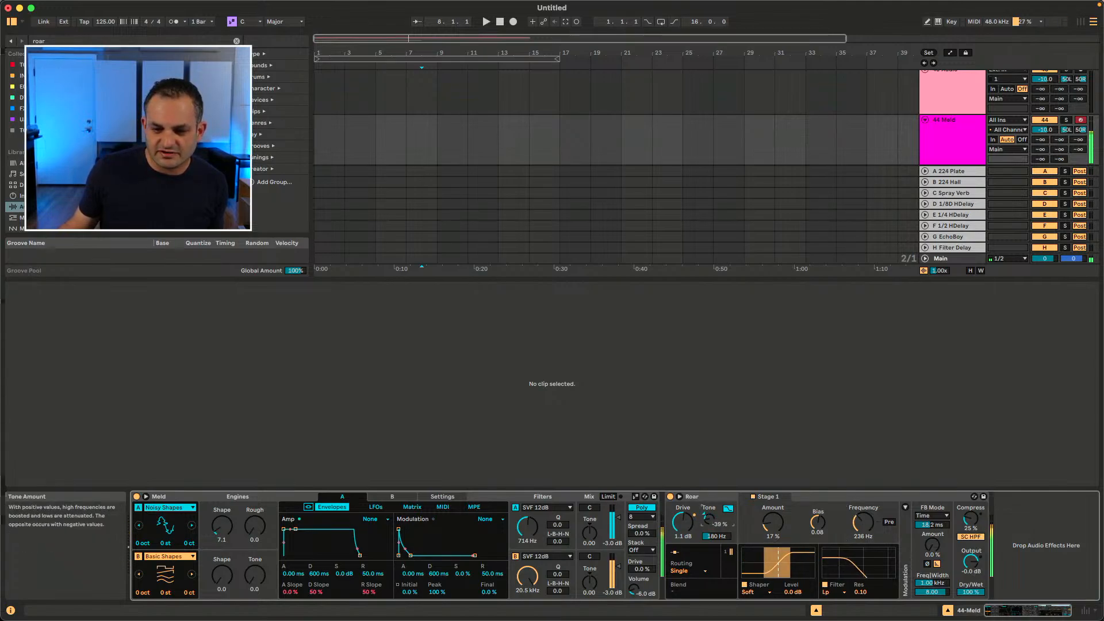
pyautogui.click(728, 509)
pyautogui.moveTo(709, 520); pyautogui.dragTo(709, 497)
pyautogui.moveTo(712, 536); pyautogui.dragTo(680, 515)
# Step: Switch Roar's routing to Parallel and select the Stage 2 section
pyautogui.click(687, 572)
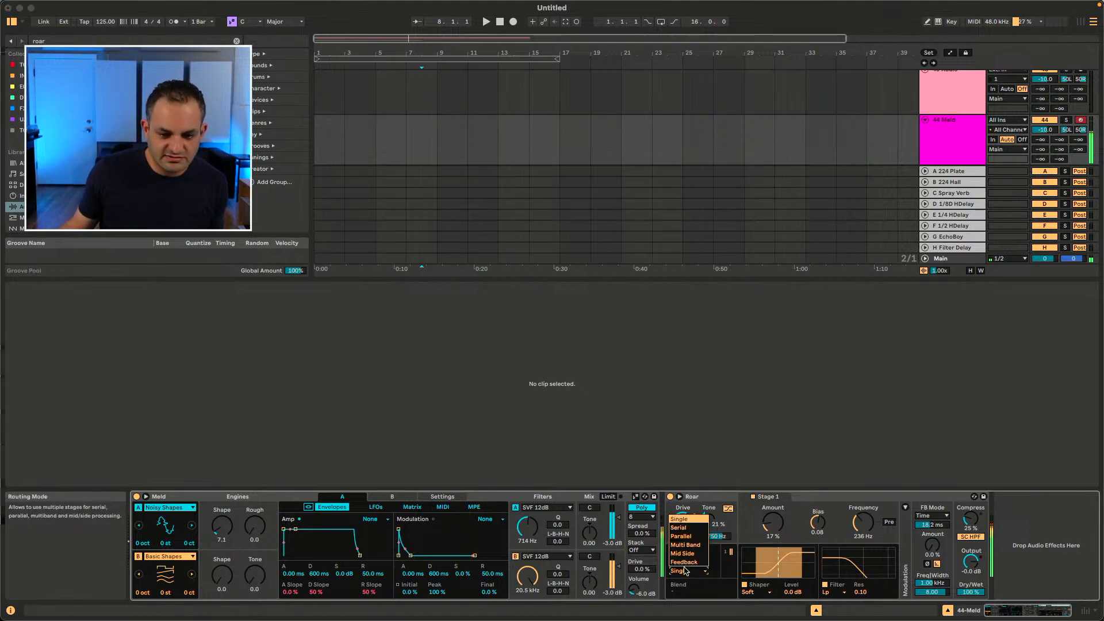
pyautogui.click(685, 536)
pyautogui.click(821, 496)
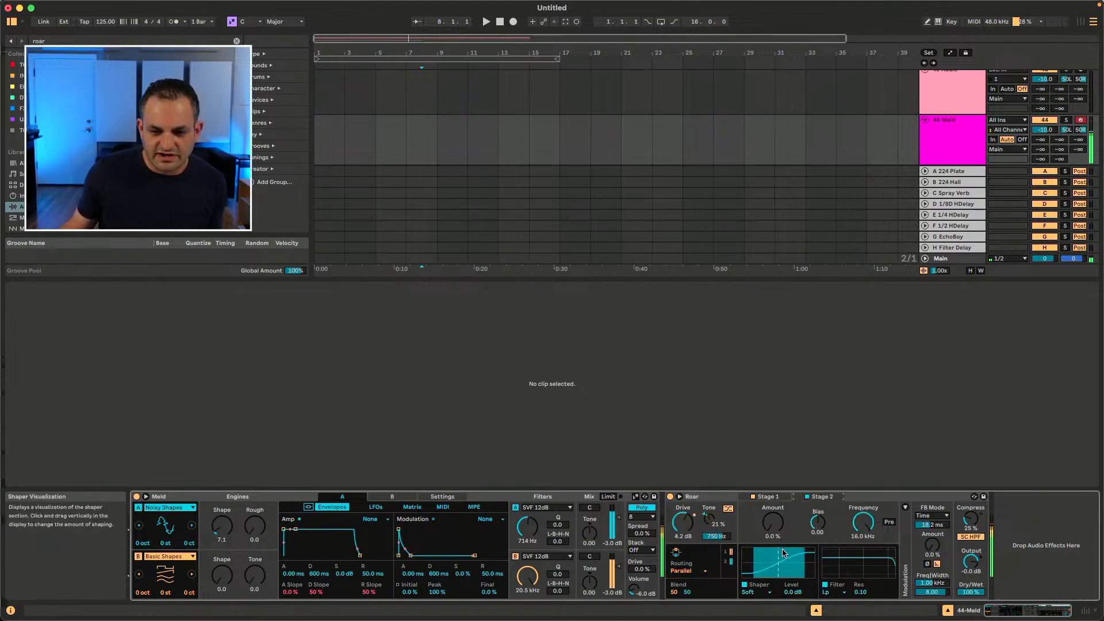
# Step: Try Roar's Multi Band routing and then switch the routing to Feedback
pyautogui.click(686, 571)
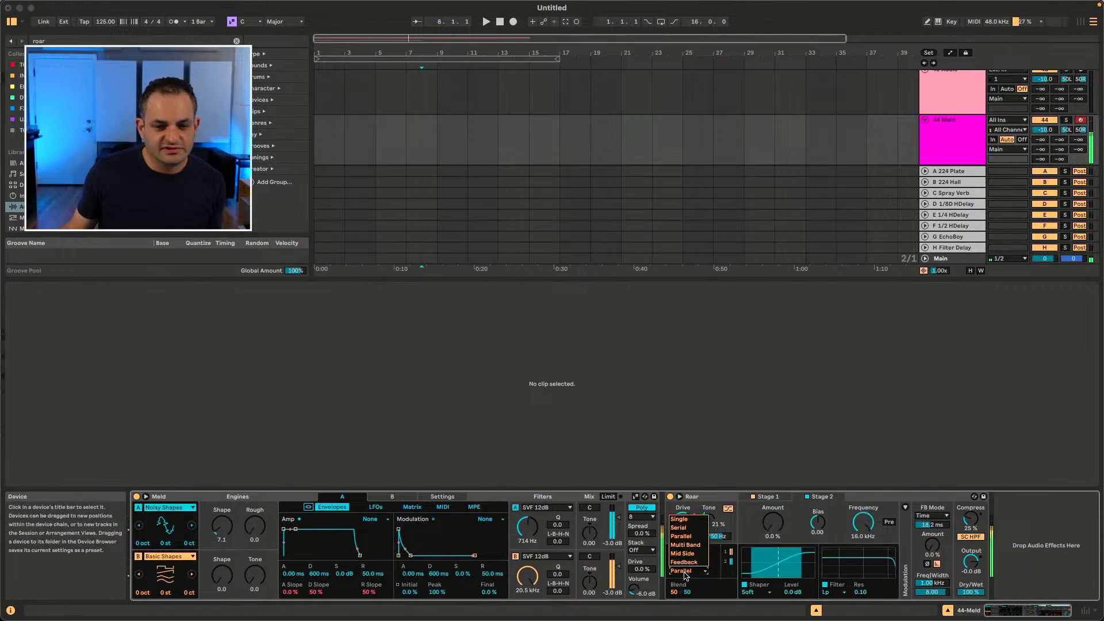
pyautogui.click(686, 544)
pyautogui.click(689, 570)
pyautogui.click(684, 562)
pyautogui.click(690, 570)
pyautogui.click(685, 564)
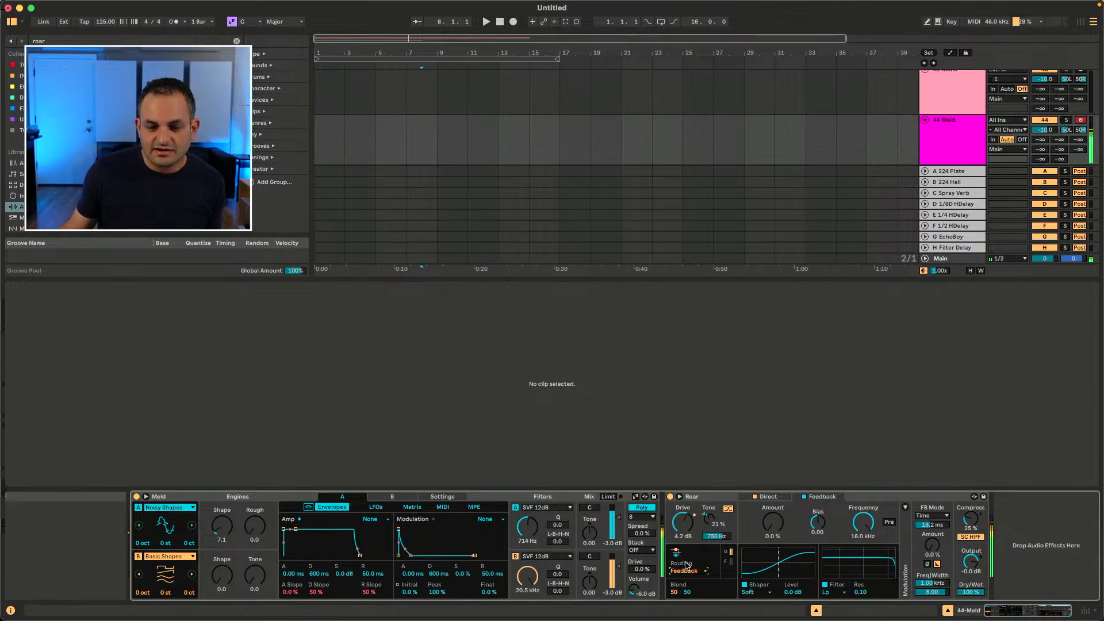
# Step: Select the Roar device, switch to Session view and show the clip detail view
pyautogui.click(709, 499)
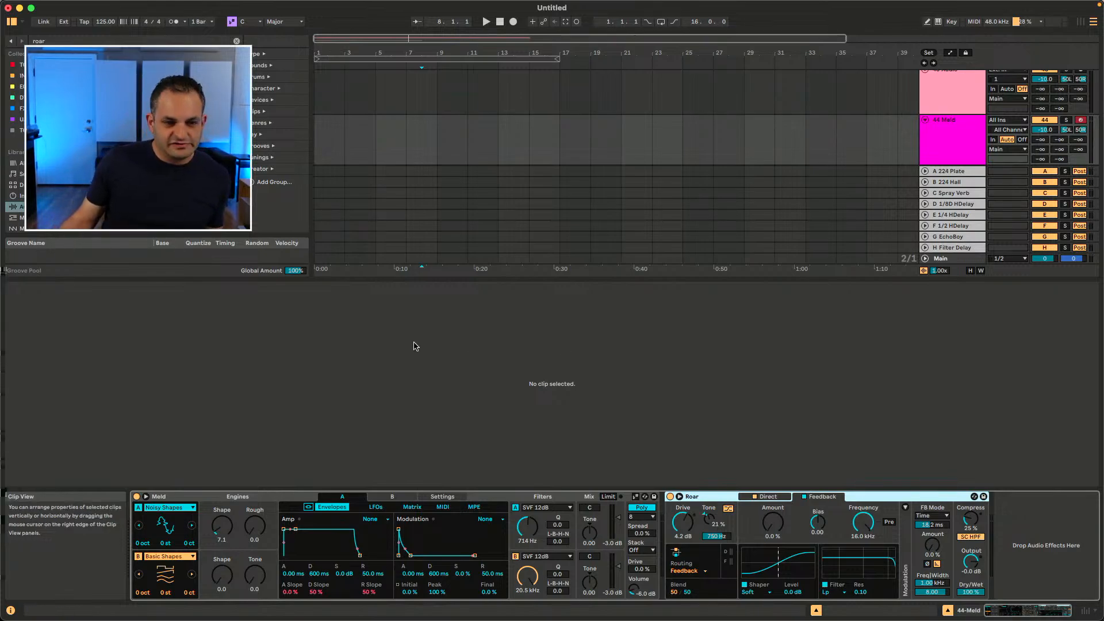
pyautogui.press('Tab')
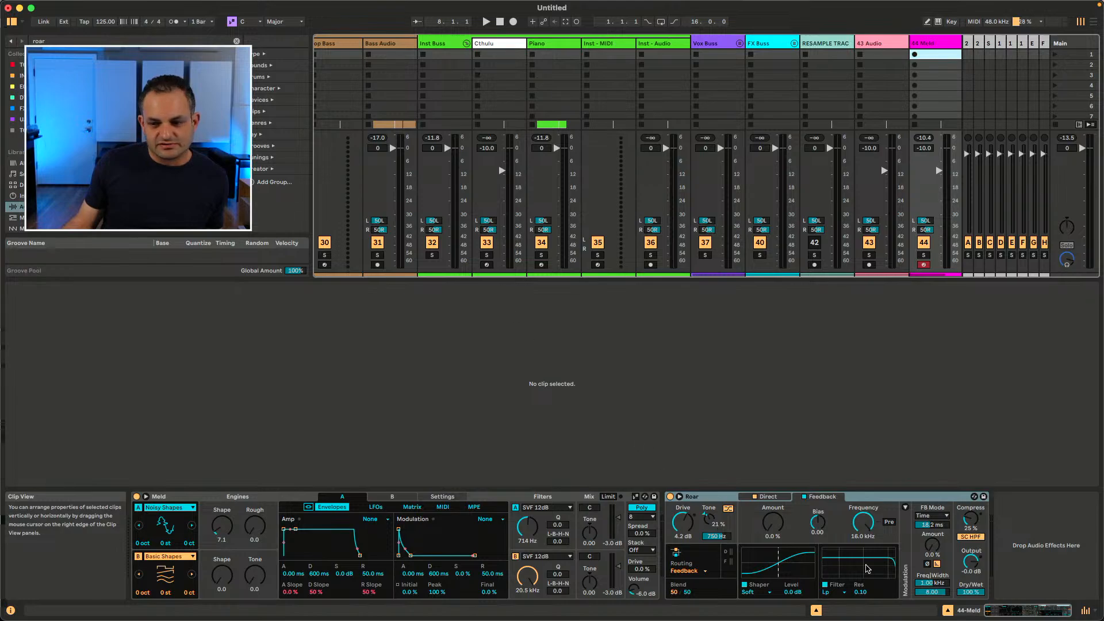
pyautogui.click(947, 611)
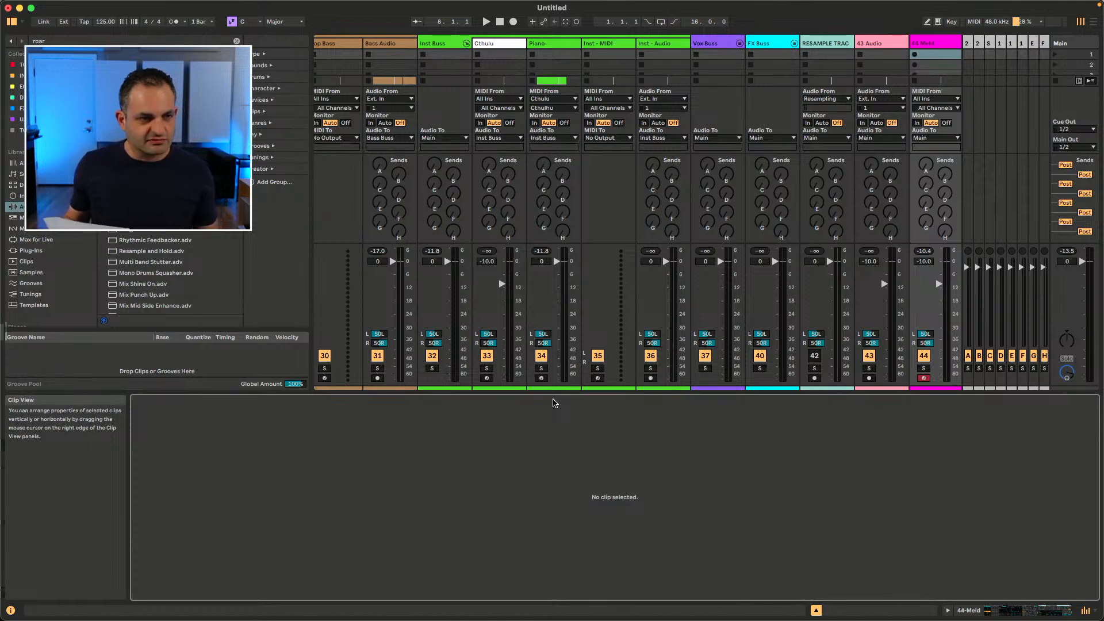
# Step: Open the Tuning panel above the groove pool
pyautogui.click(22, 22)
pyautogui.click(29, 32)
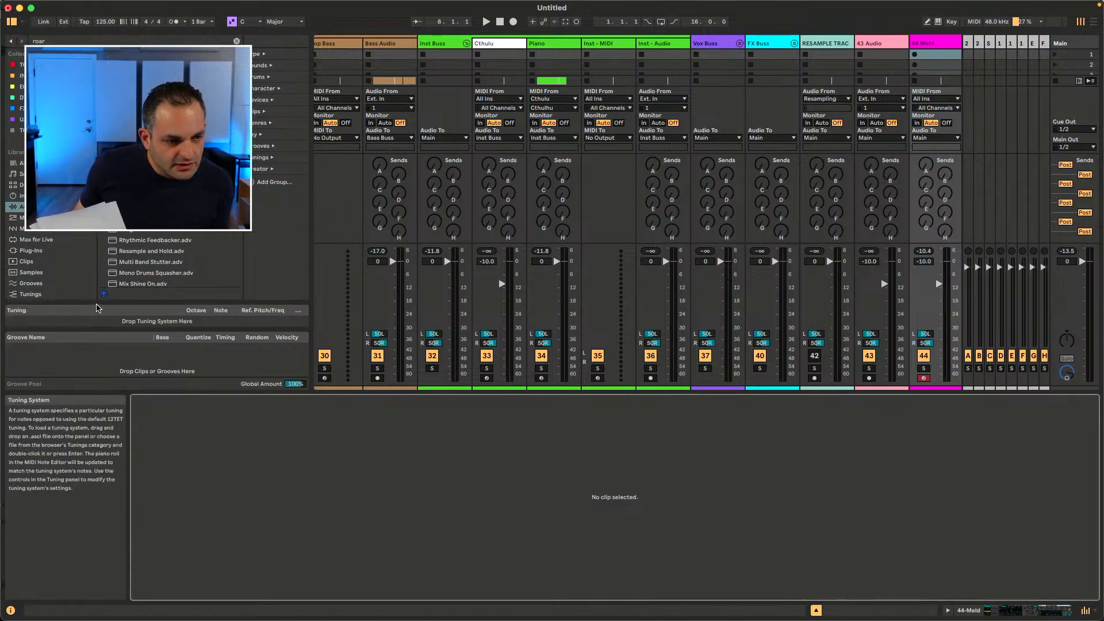
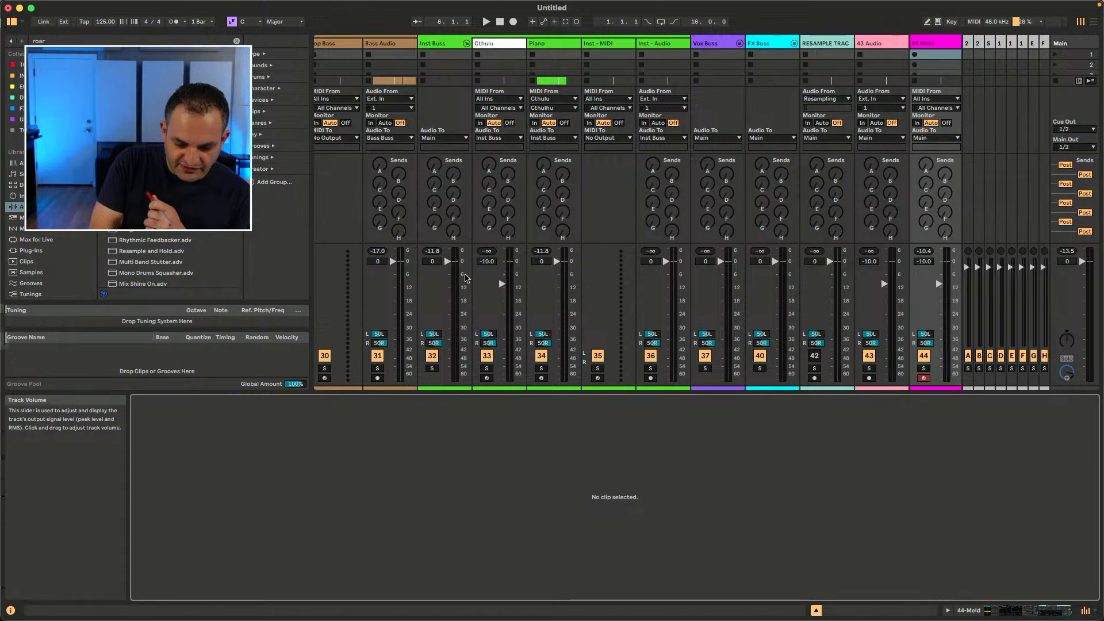
# Step: Switch to Arrangement view and open the Piano clip in the detail view
pyautogui.press('Tab')
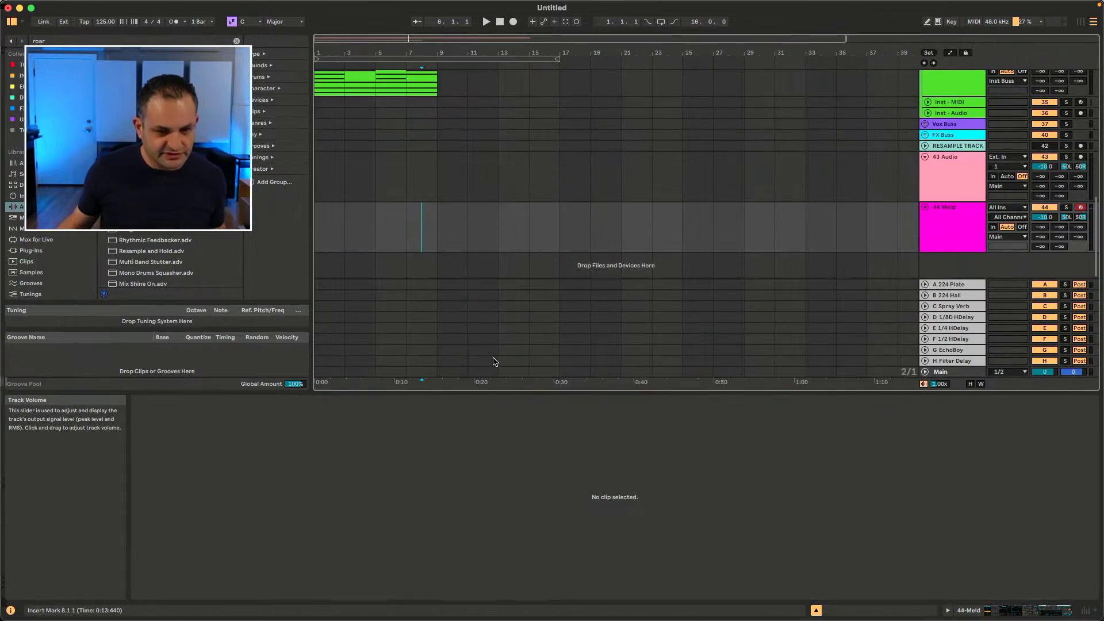
pyautogui.scroll(2, 467, 190)
pyautogui.click(389, 187)
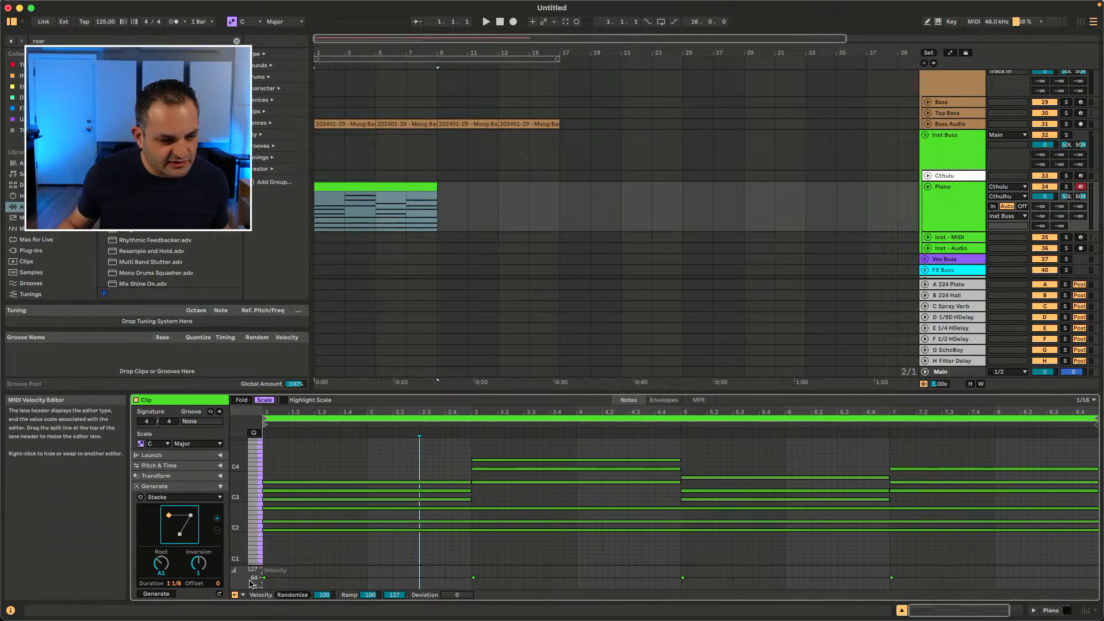
# Step: Switch the note editor's lower lane to Chance and select the probability markers across the clip
pyautogui.click(241, 596)
pyautogui.click(253, 581)
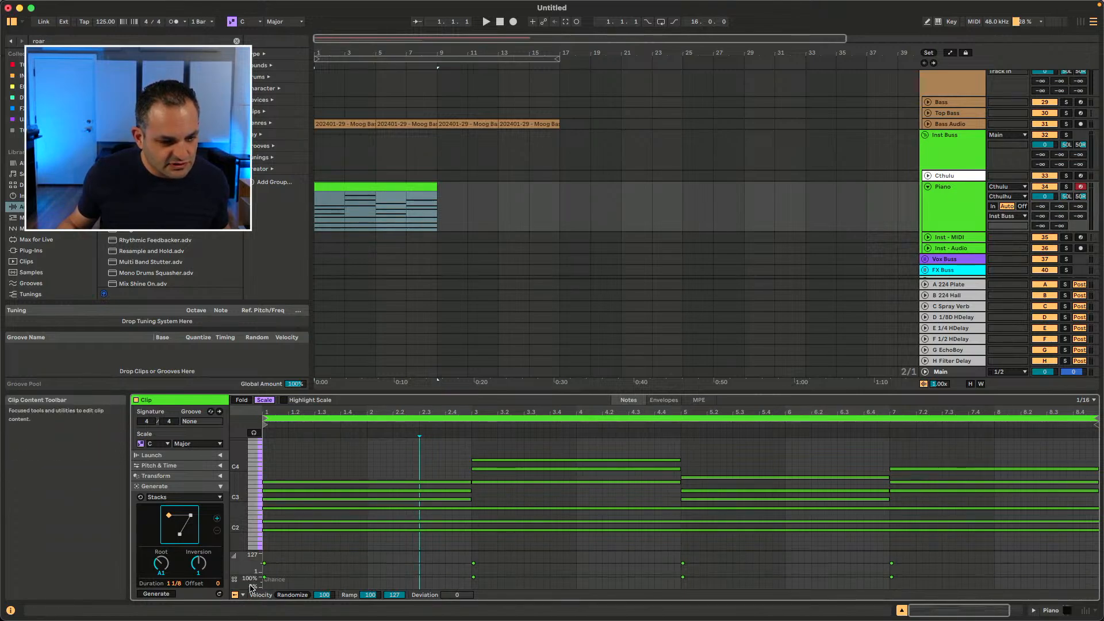
pyautogui.moveTo(306, 579); pyautogui.dragTo(921, 581)
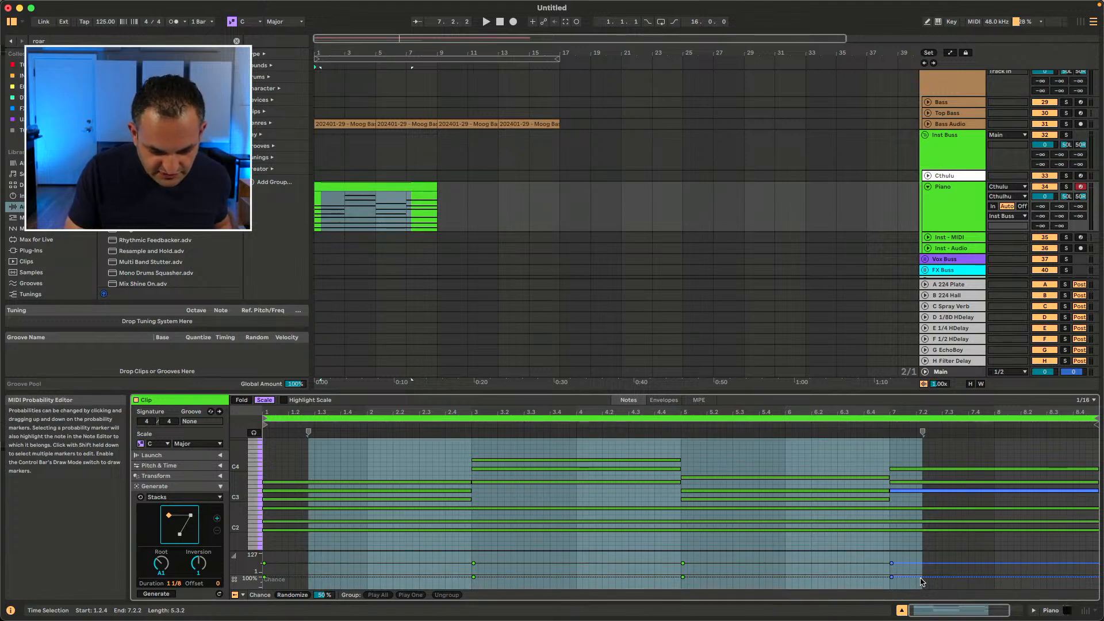
pyautogui.click(857, 582)
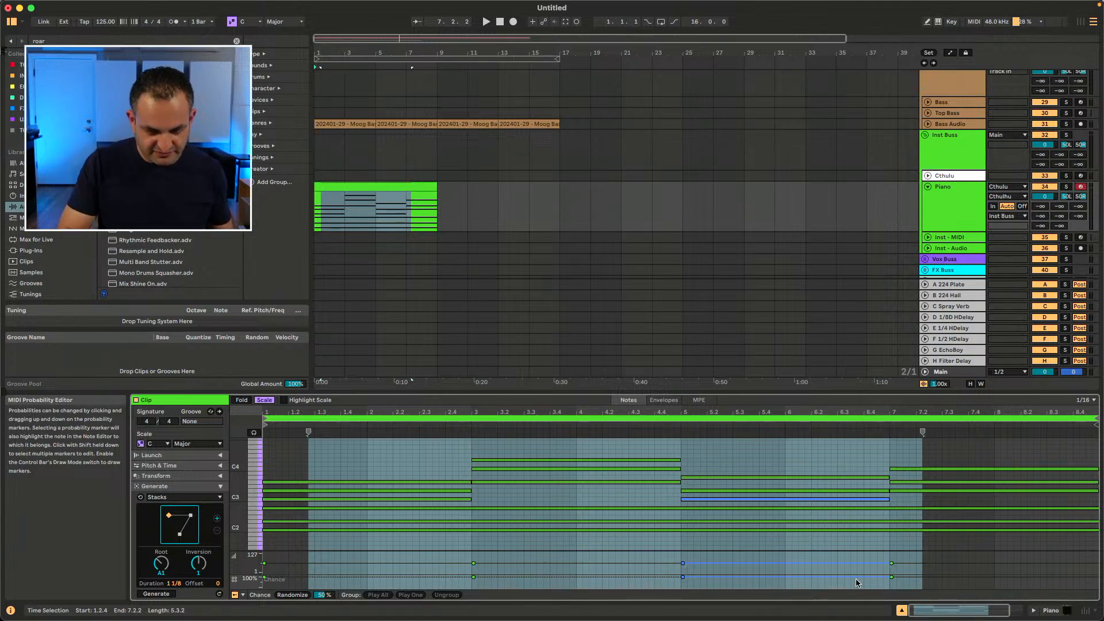
# Step: Switch to Session view and resize the clip slot and mixer sections
pyautogui.press('Tab')
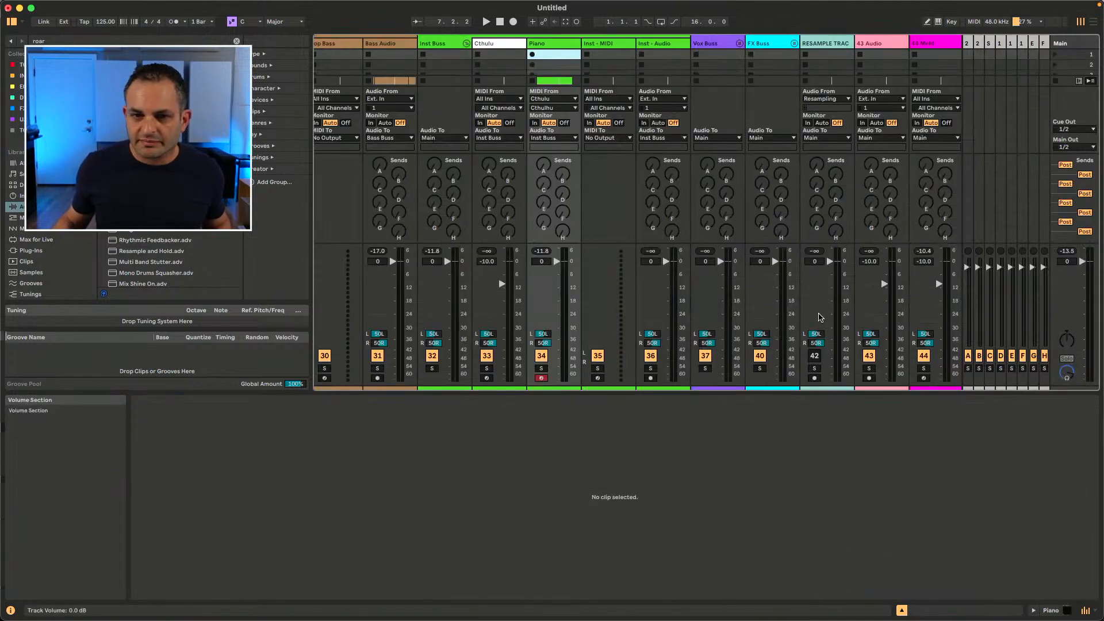
pyautogui.moveTo(584, 391); pyautogui.dragTo(574, 547)
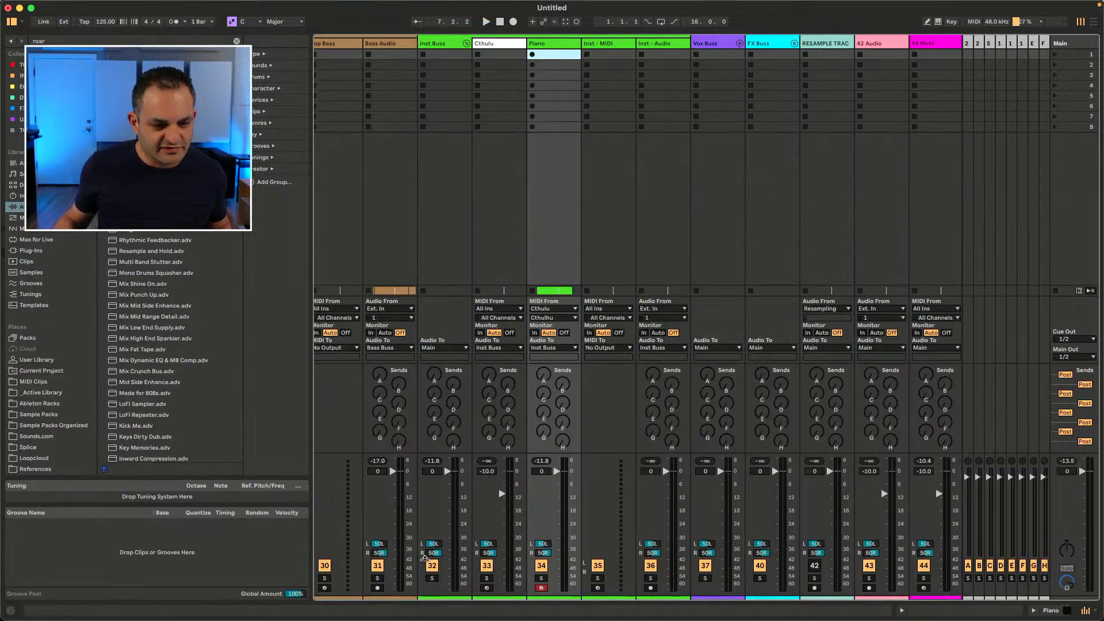
pyautogui.moveTo(425, 564); pyautogui.dragTo(428, 468)
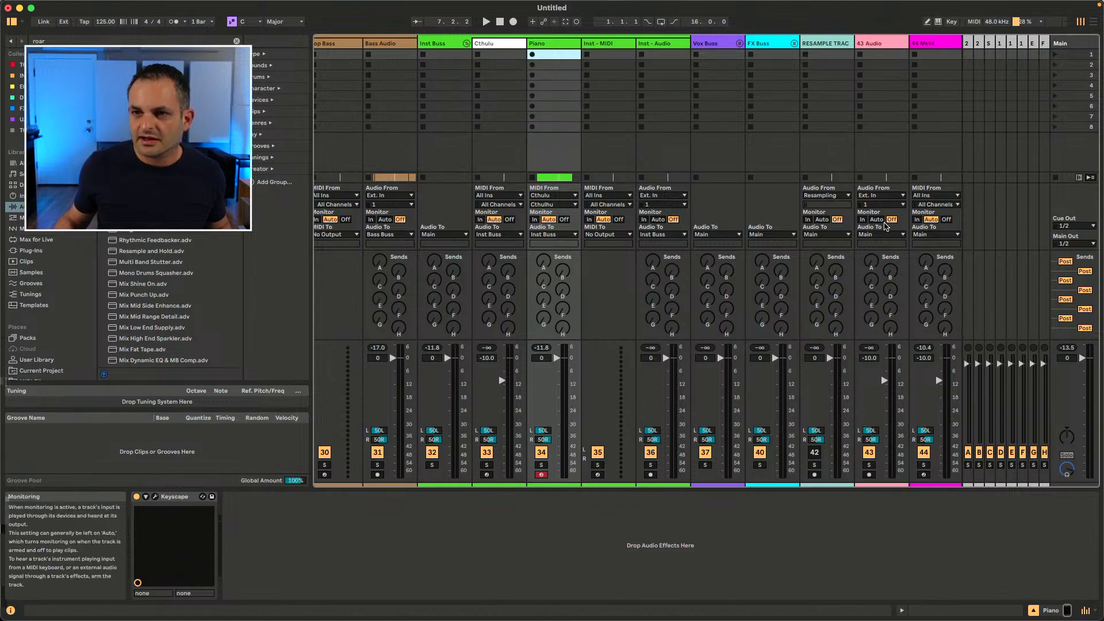
# Step: Switch to Arrangement view and toggle the detail view on and off
pyautogui.press('Tab')
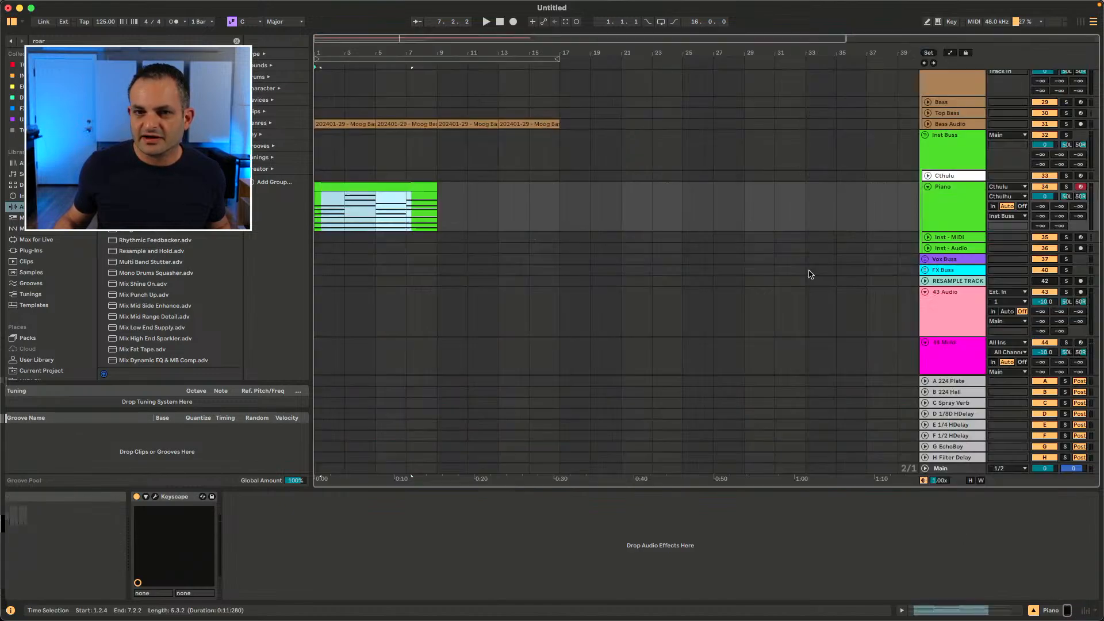
pyautogui.click(1034, 611)
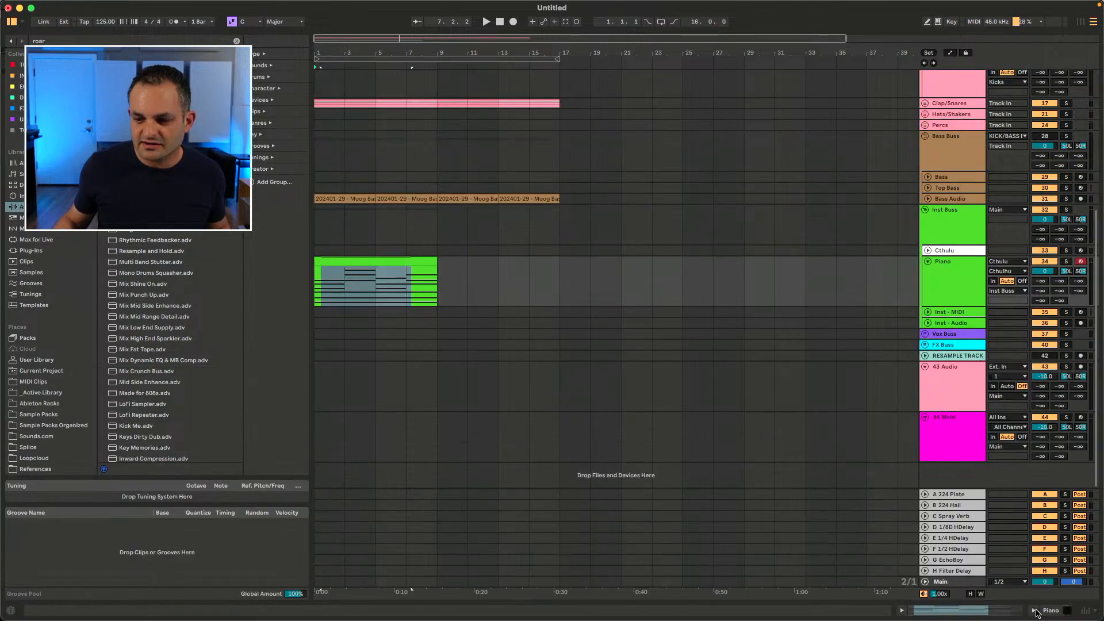
pyautogui.click(1035, 612)
pyautogui.click(1035, 611)
pyautogui.click(1034, 611)
# Step: Show the clip view and device view together in the detail area
pyautogui.click(970, 613)
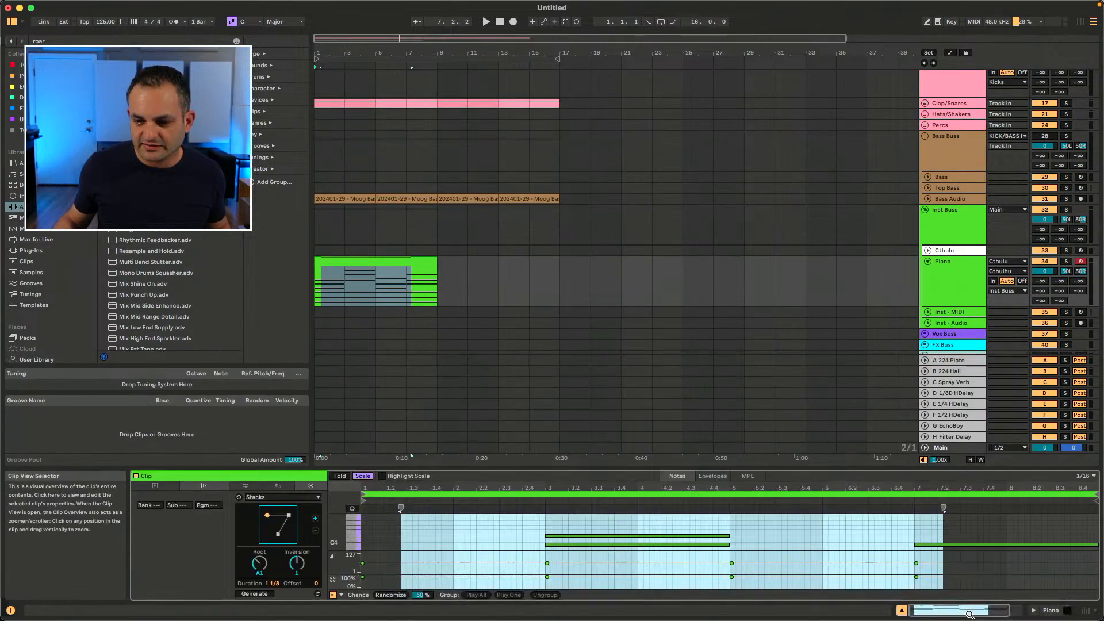
pyautogui.click(902, 611)
pyautogui.click(902, 611)
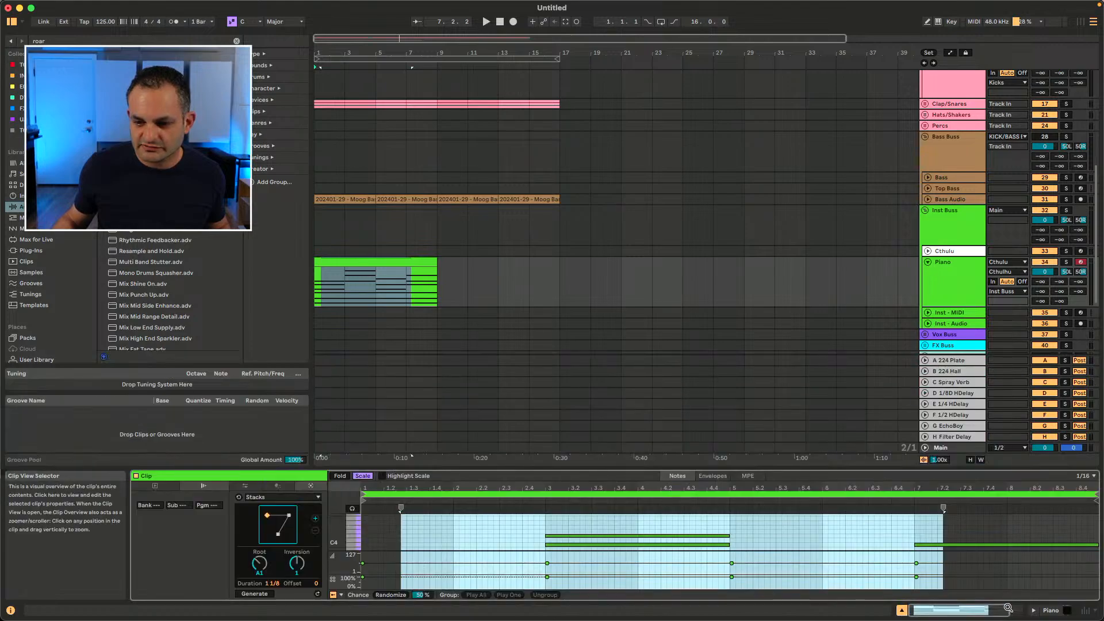
pyautogui.click(1034, 612)
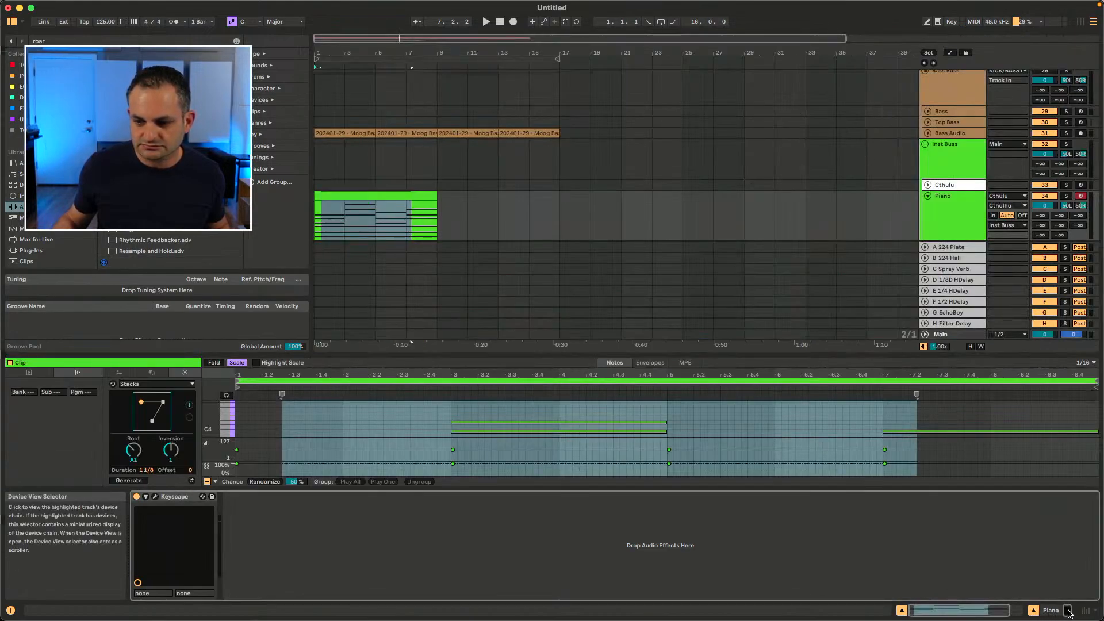
pyautogui.click(1095, 612)
pyautogui.click(904, 545)
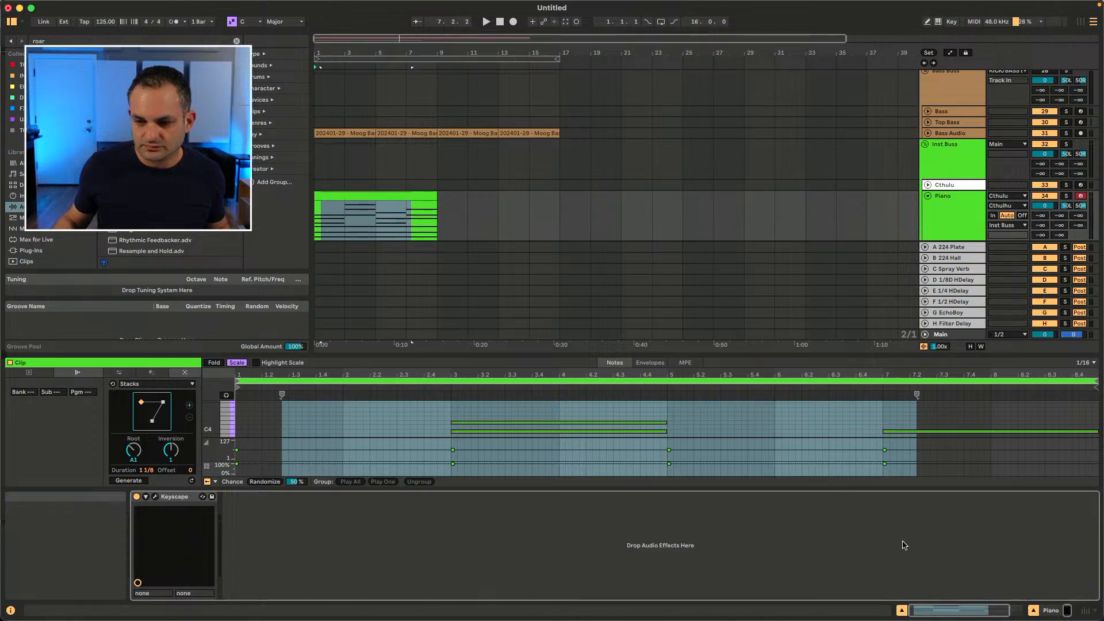
# Step: Show the mixer section in Arrangement view from the View options
pyautogui.click(193, 6)
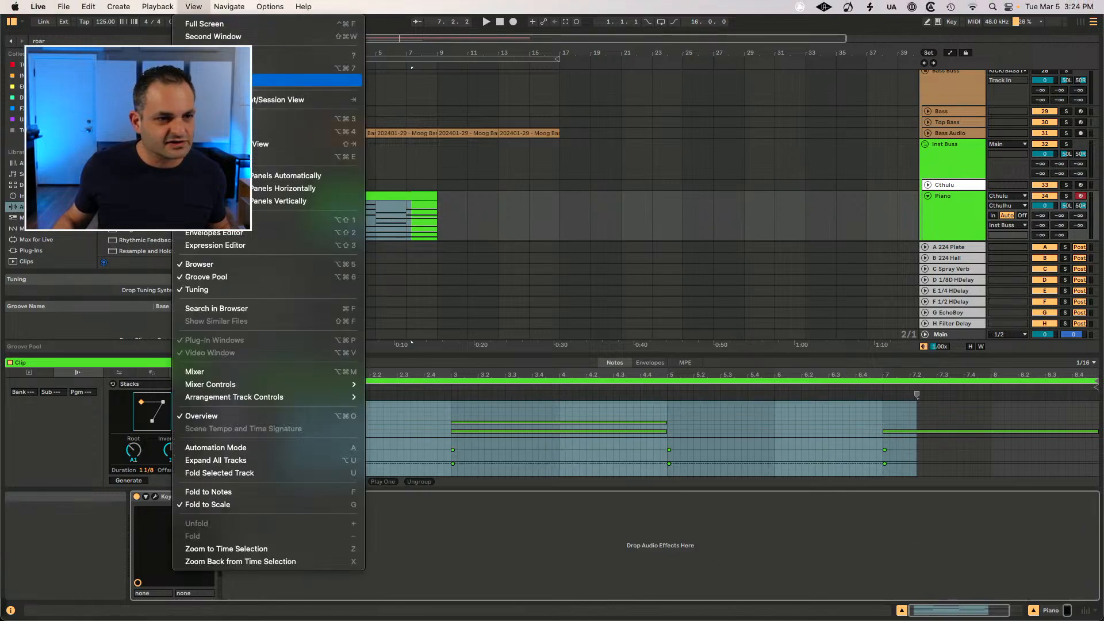
pyautogui.click(207, 372)
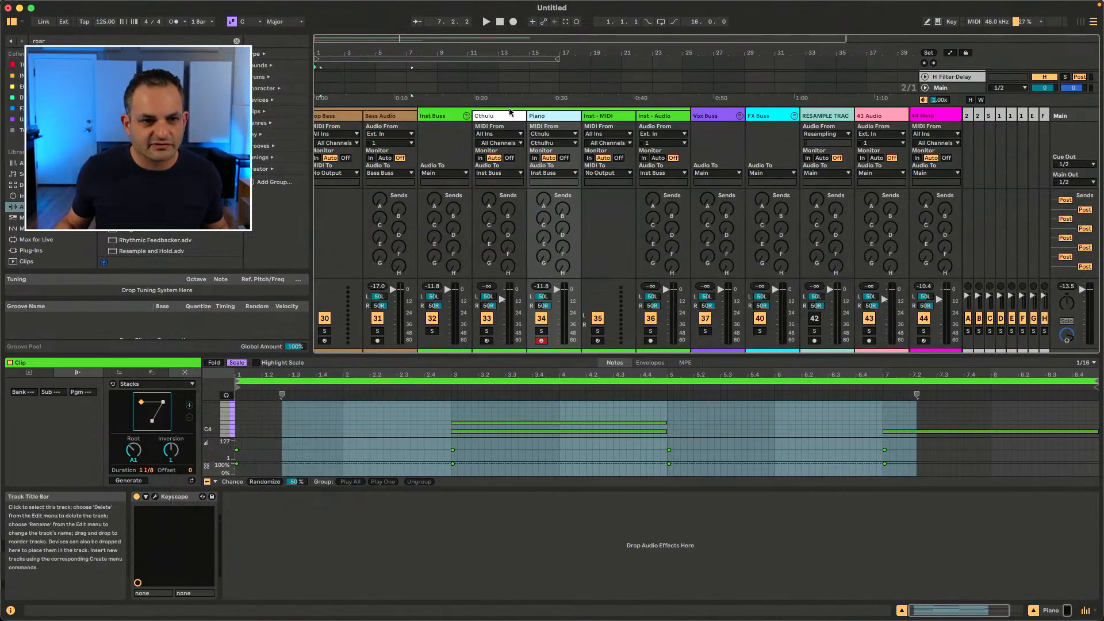
# Step: Toggle between showing and hiding the device view in the detail area
pyautogui.click(1034, 612)
pyautogui.click(1034, 611)
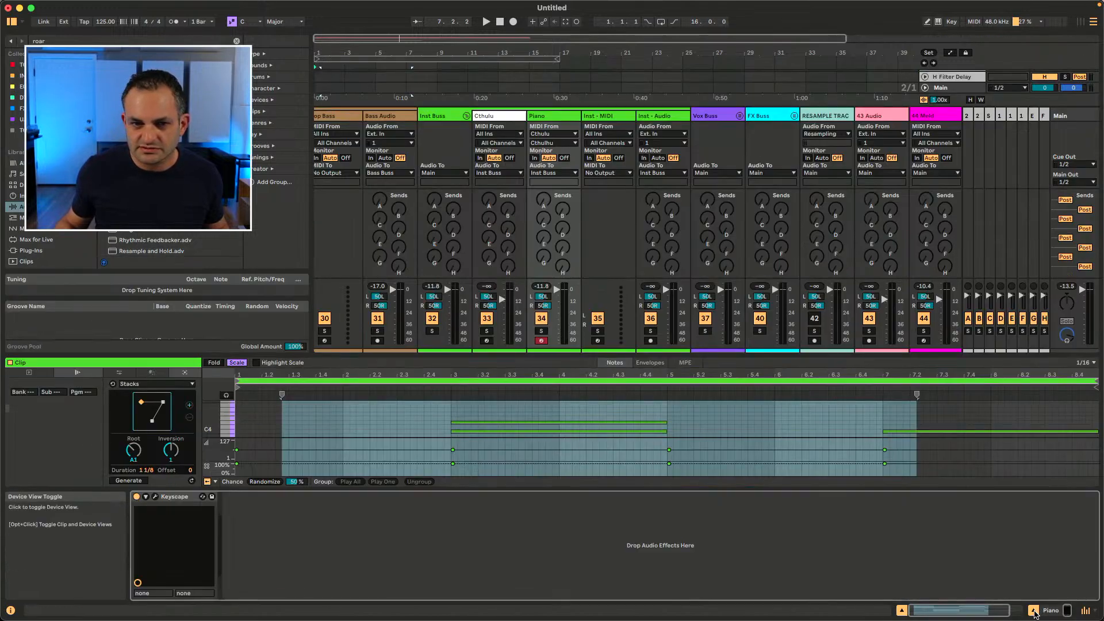
pyautogui.click(1034, 612)
pyautogui.click(1033, 611)
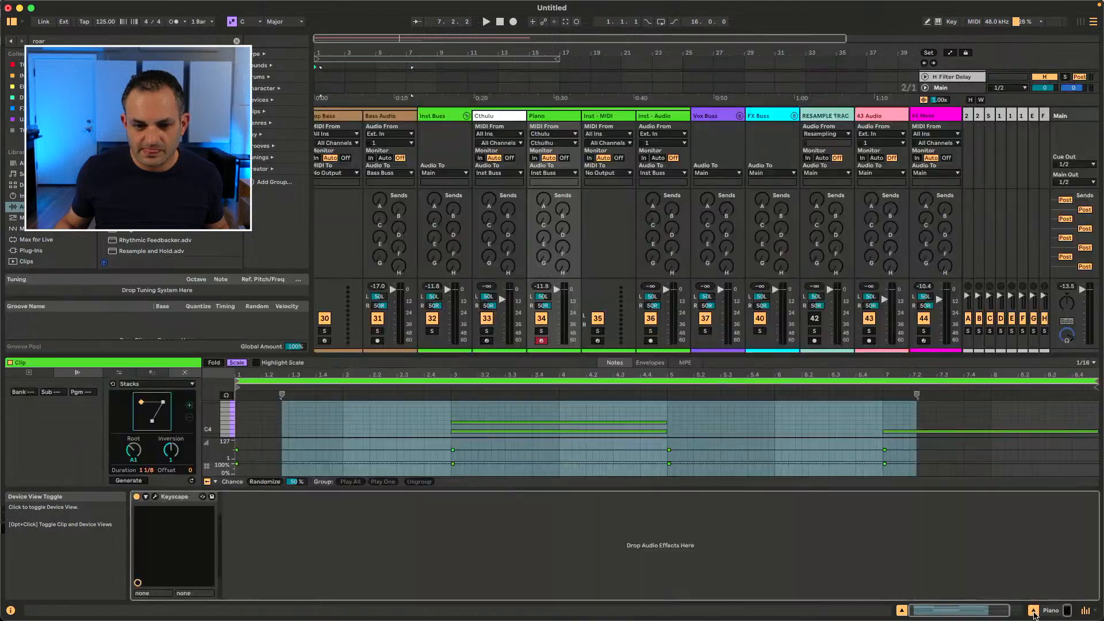
pyautogui.click(1033, 612)
pyautogui.click(1033, 611)
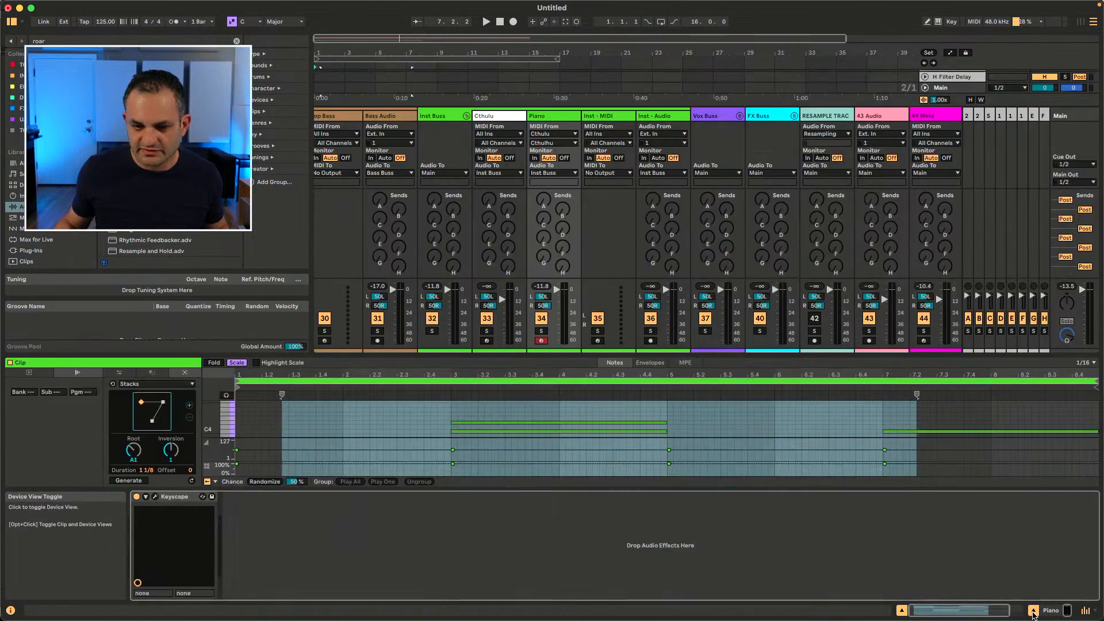
pyautogui.click(1034, 612)
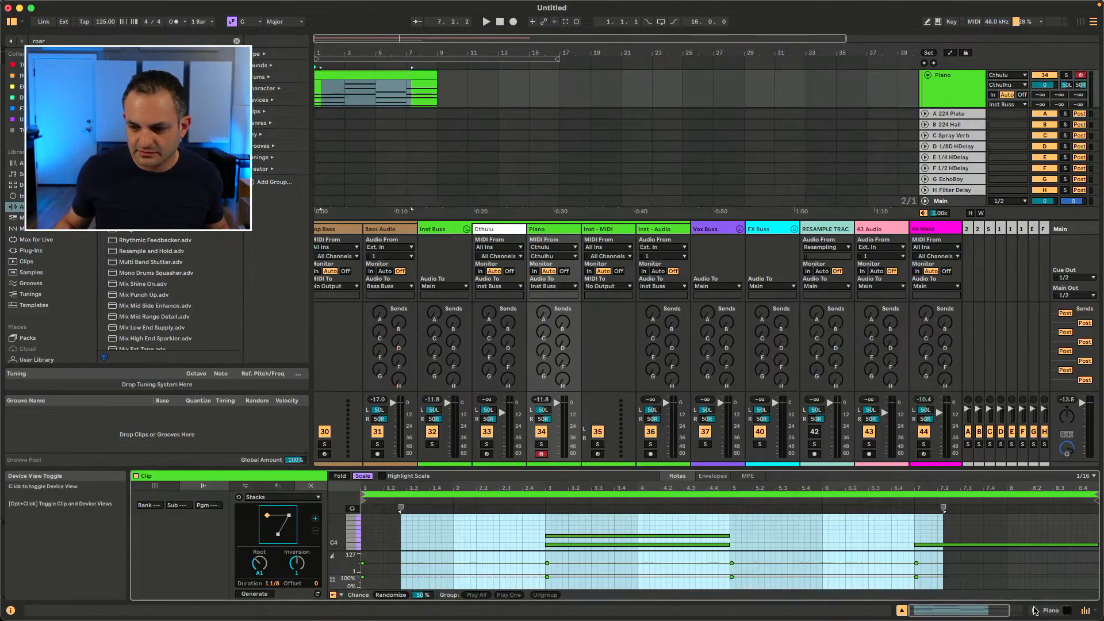
# Step: Toggle the mixer section on and off in Arrangement view
pyautogui.click(1087, 612)
pyautogui.click(1087, 613)
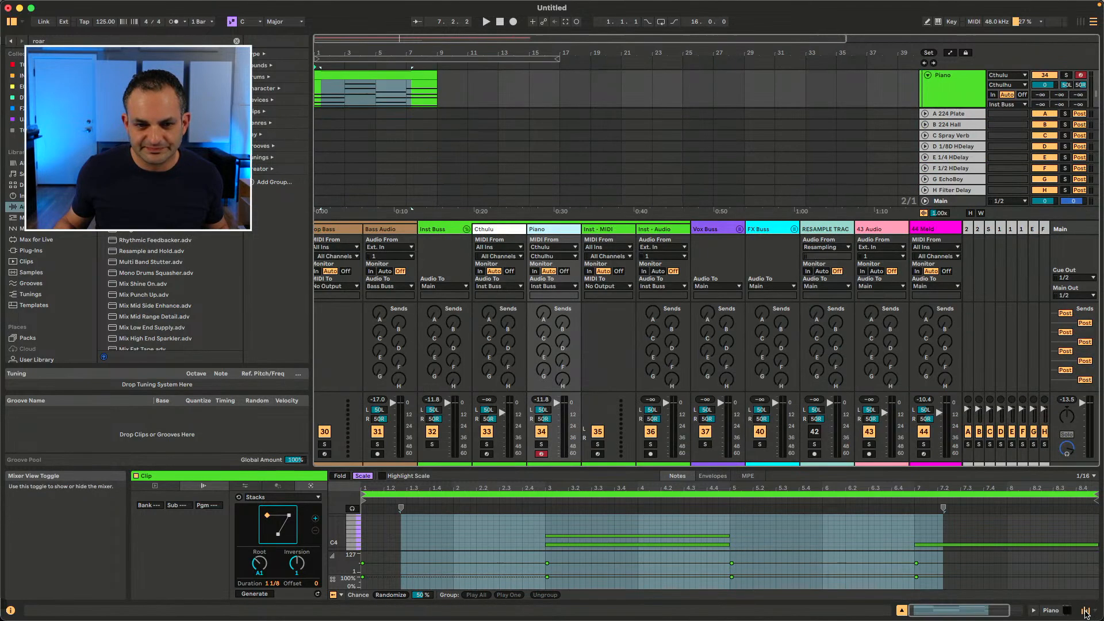
pyautogui.click(1087, 613)
pyautogui.click(1087, 613)
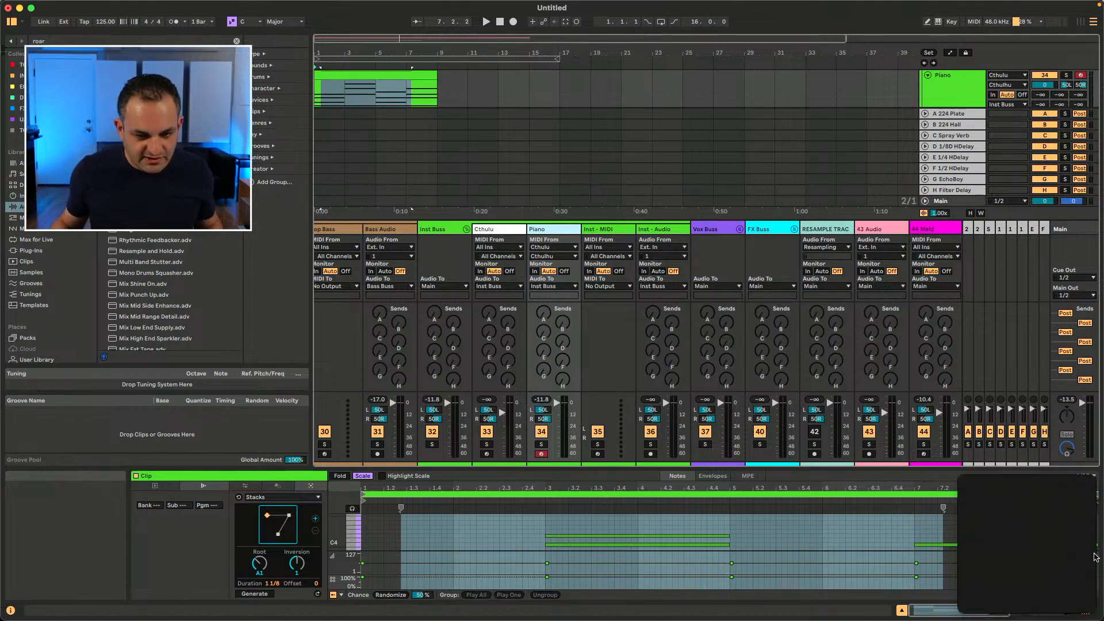
# Step: Enlarge the clip detail area and select all notes in the Piano clip
pyautogui.moveTo(597, 468); pyautogui.dragTo(596, 295)
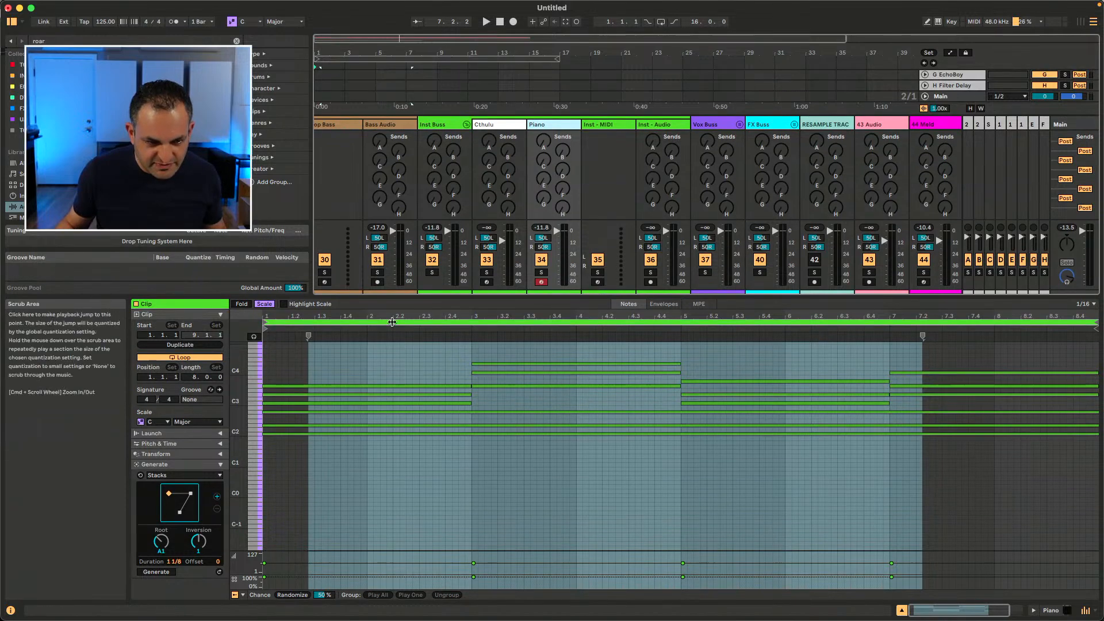
pyautogui.click(353, 353)
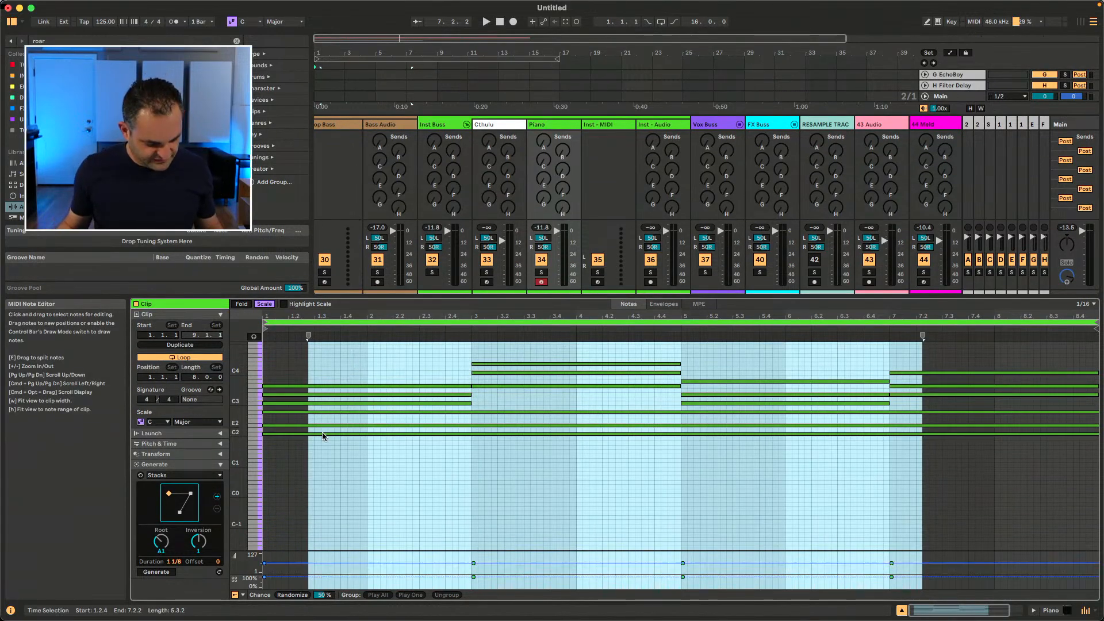
pyautogui.moveTo(330, 368); pyautogui.dragTo(493, 442)
pyautogui.click(393, 352)
pyautogui.press('super+a')
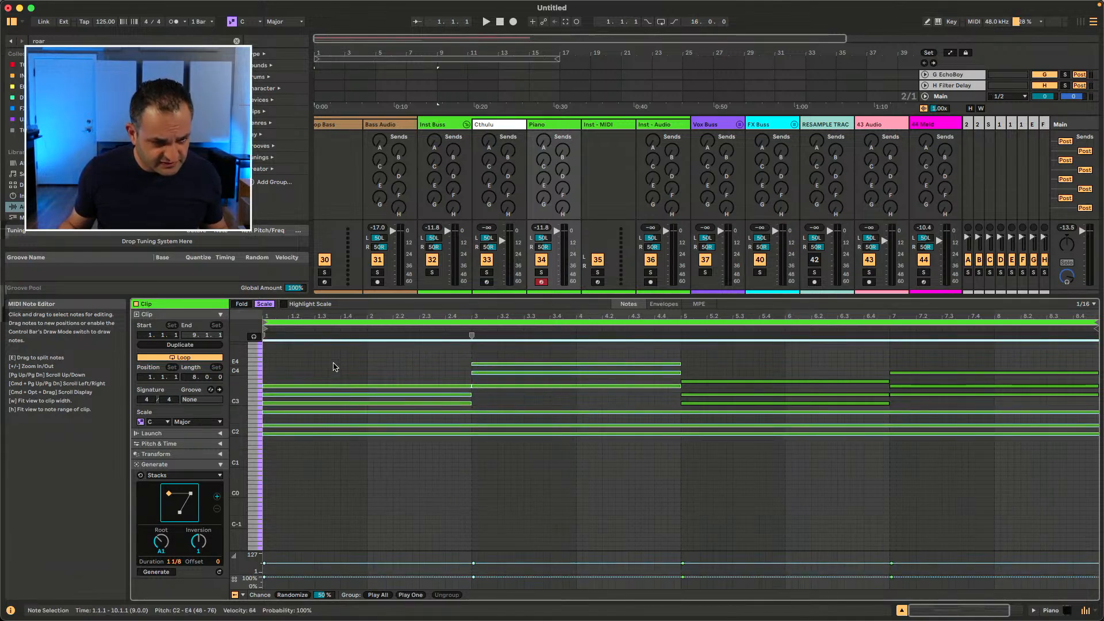
# Step: Chop the selected notes on the grid and join them back together
pyautogui.press('super+e')
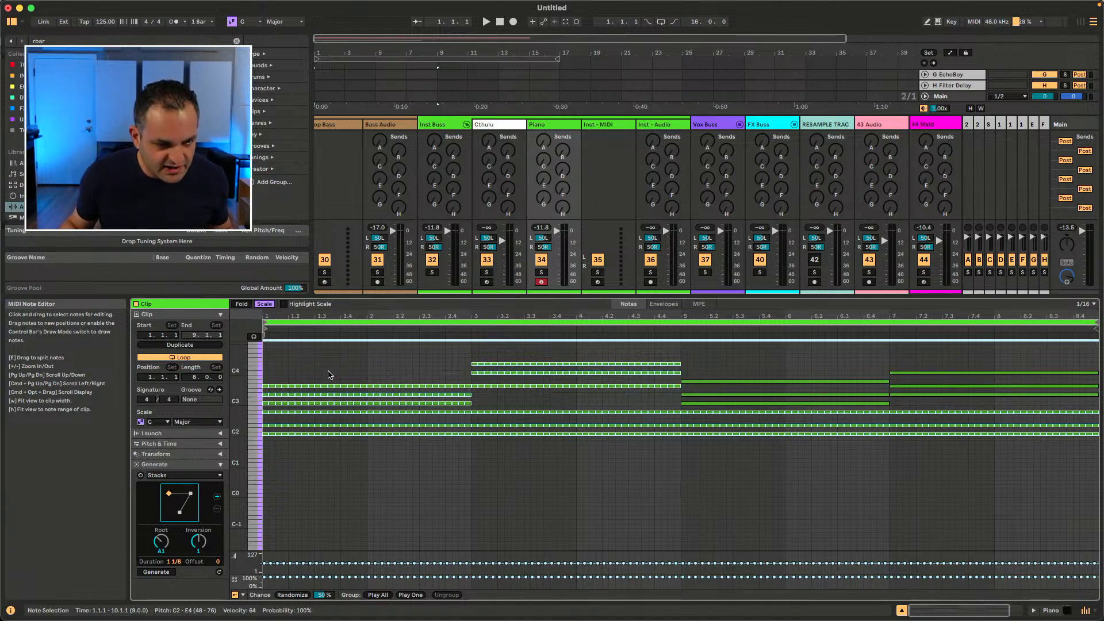
pyautogui.press('super+j')
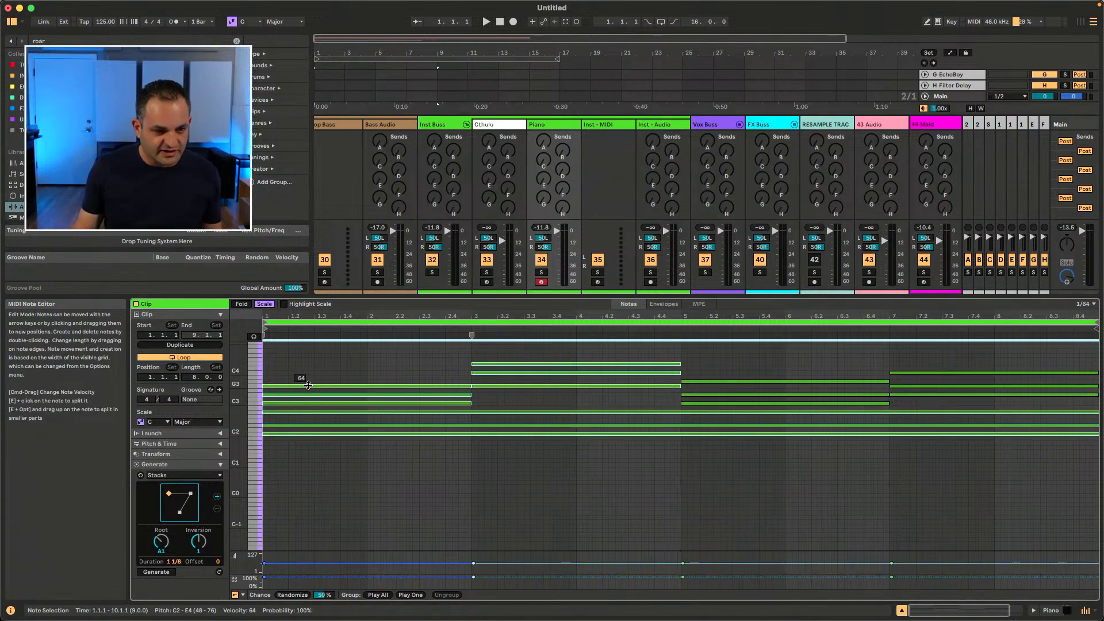
# Step: Widen the grid to 1/1 and chop the notes in the first two bars on the grid
pyautogui.press('super+2')
pyautogui.press('super+2')
pyautogui.press('super+2')
pyautogui.press('super+2')
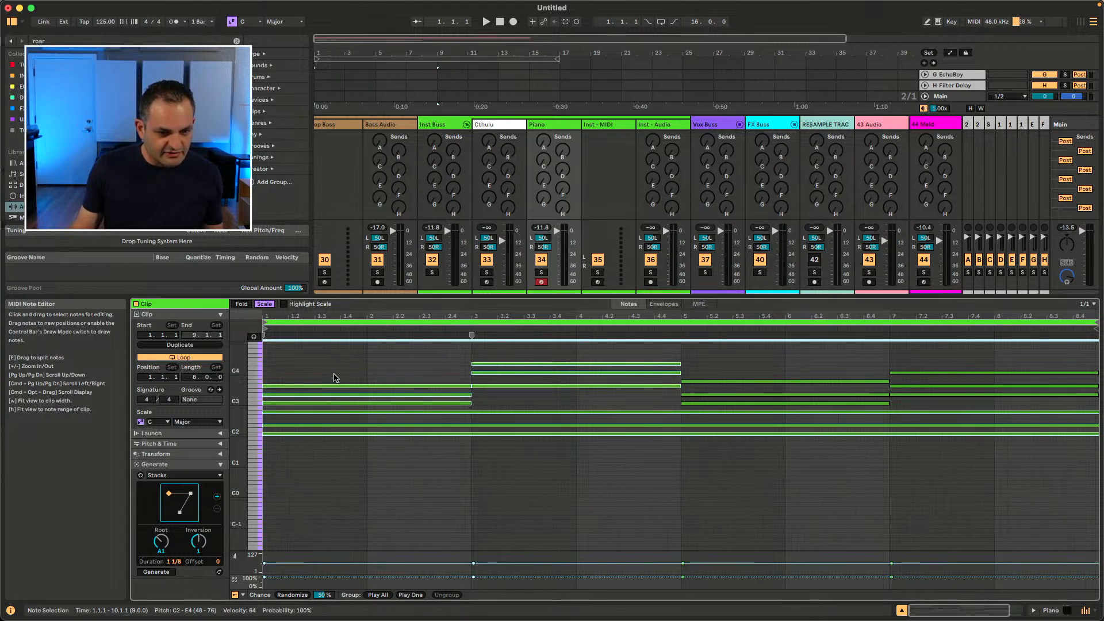
pyautogui.moveTo(332, 375); pyautogui.dragTo(394, 444)
pyautogui.press('super+e')
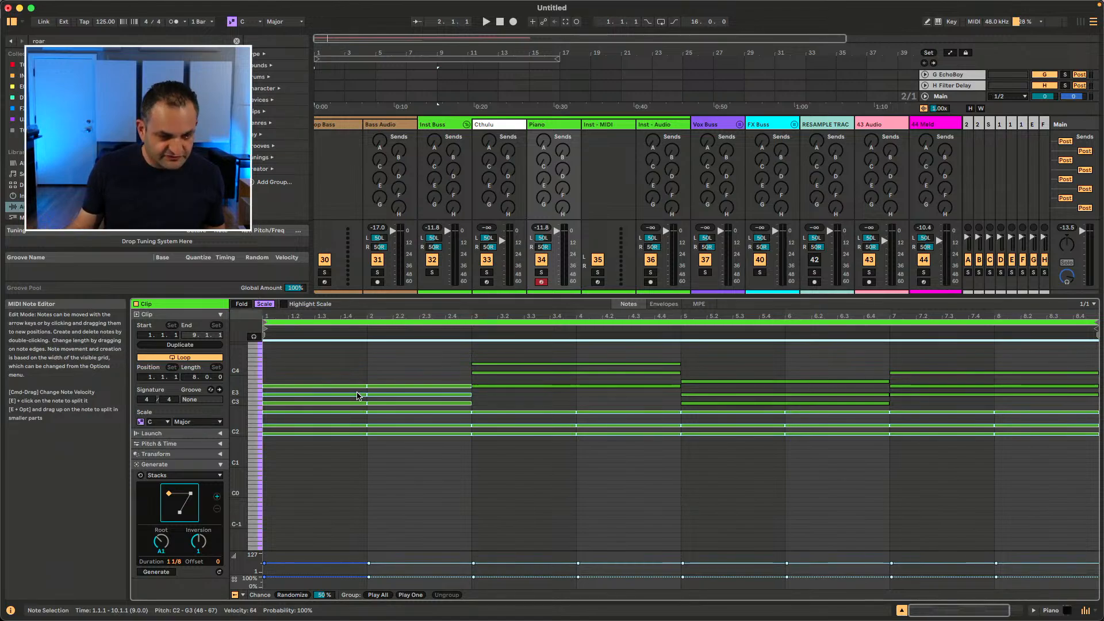
# Step: Expand the MIDI note editor to full size and restore the normal layout
pyautogui.press('shift+super+e')
pyautogui.press('Escape')
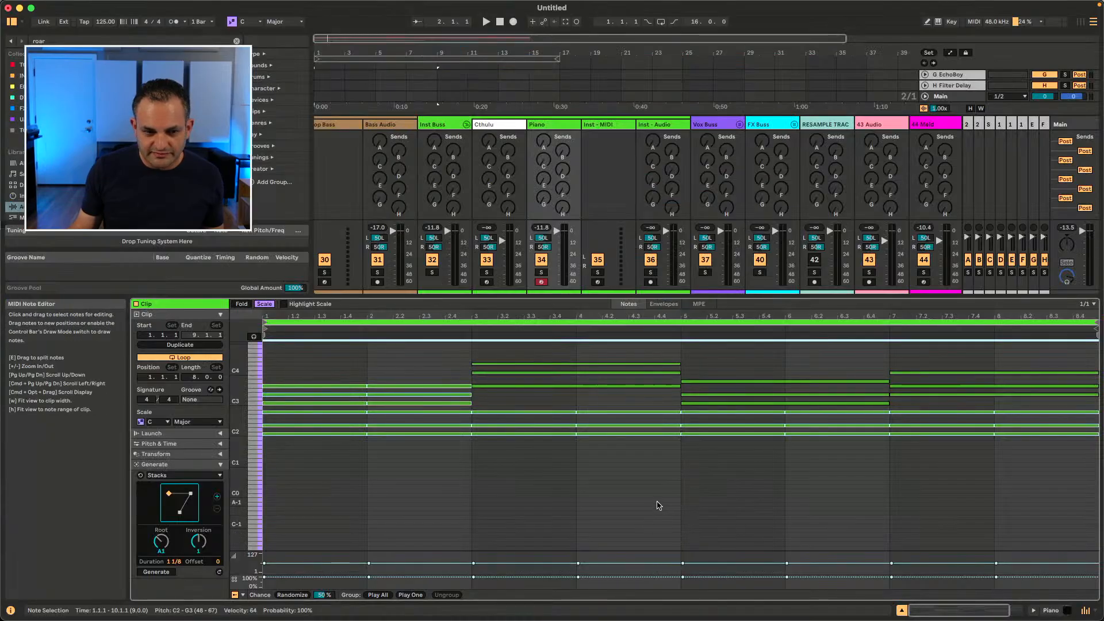
pyautogui.press('super+alt+e')
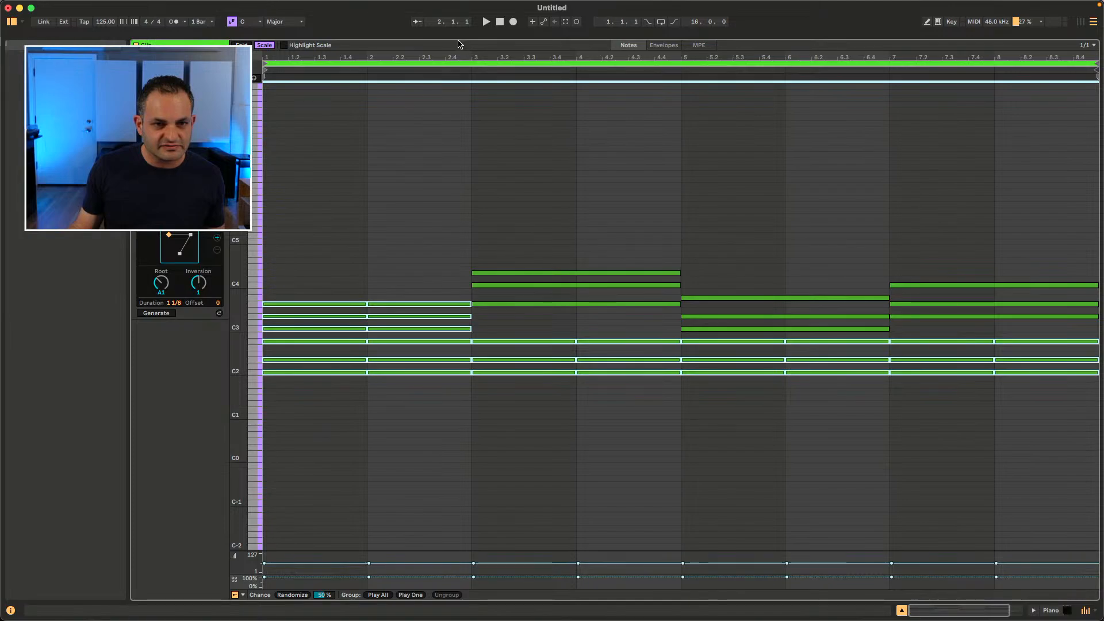
pyautogui.moveTo(458, 40); pyautogui.dragTo(472, 388)
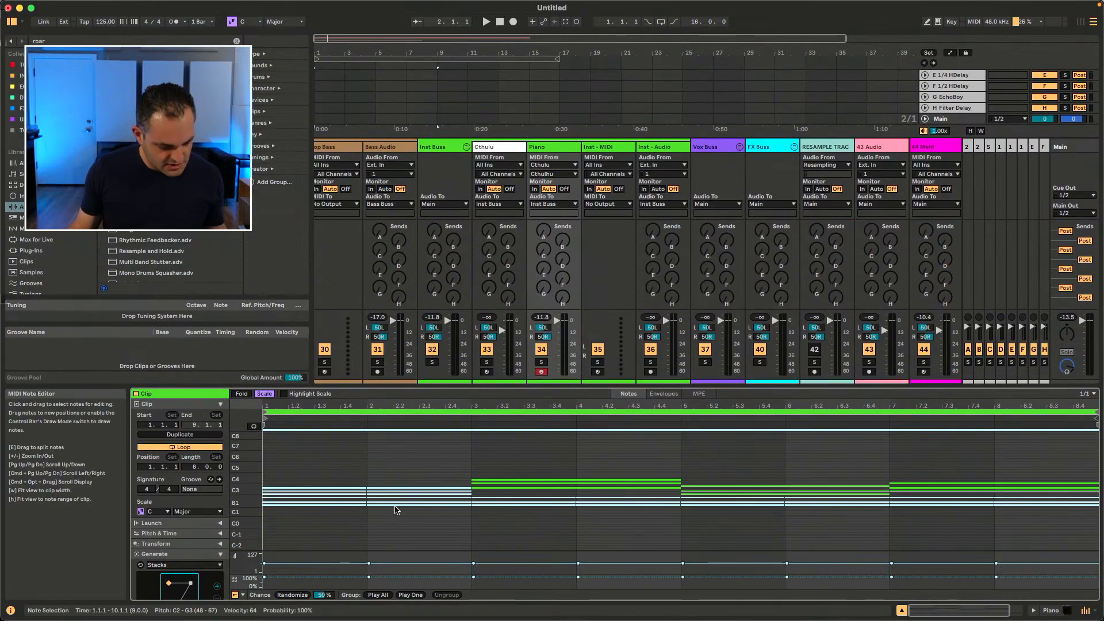
# Step: Open the note editor's context menu, dismiss it, and select a note in the first bar
pyautogui.rightClick(346, 494)
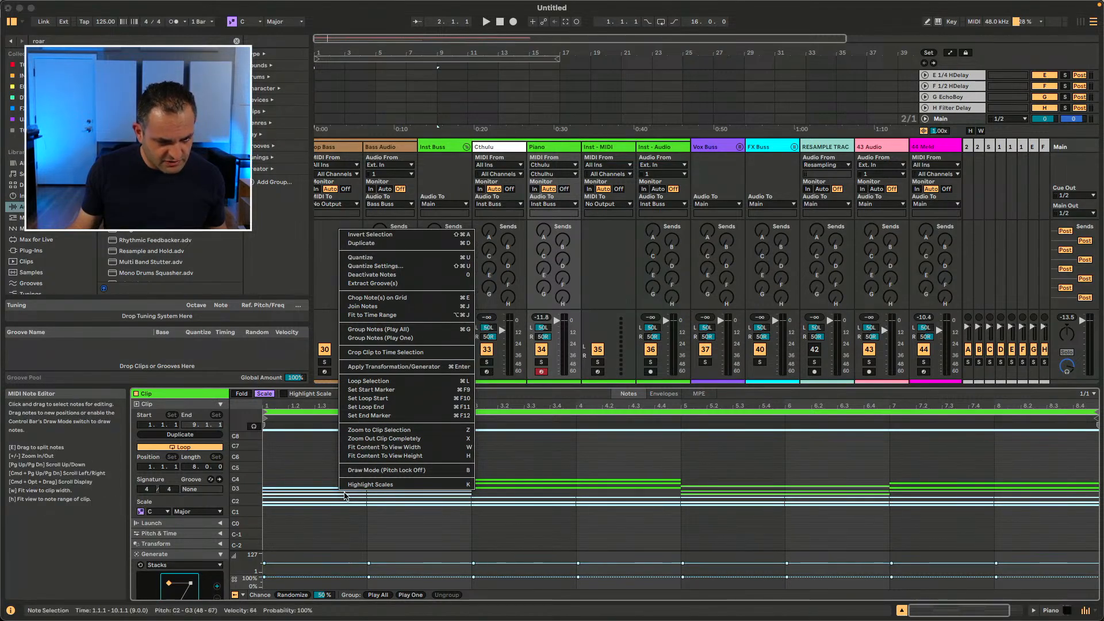
pyautogui.click(329, 495)
pyautogui.click(329, 495)
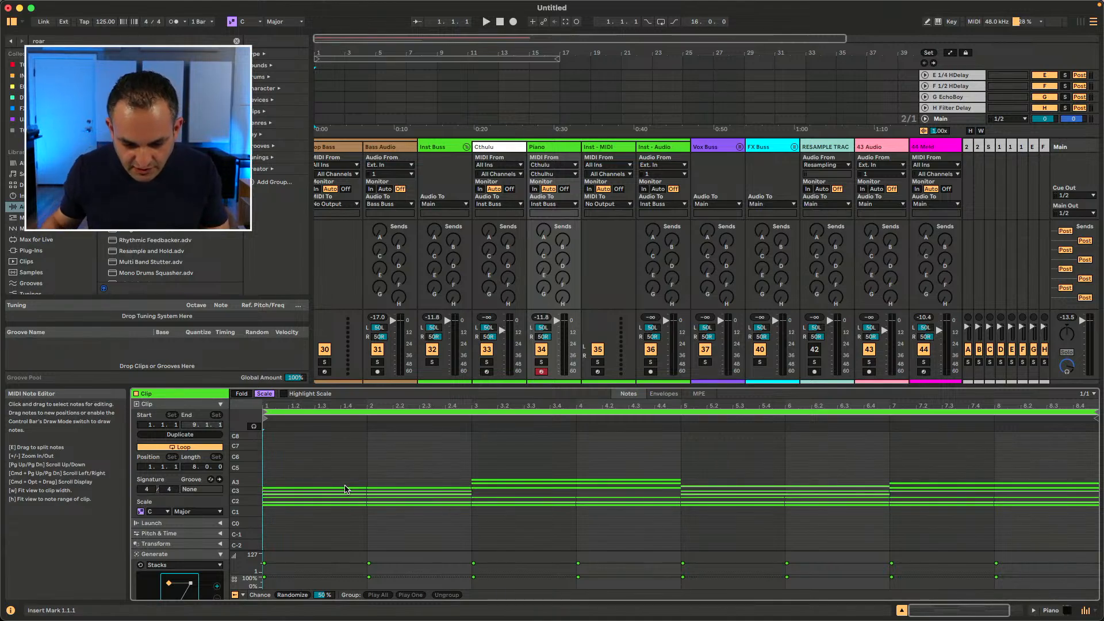
pyautogui.click(308, 499)
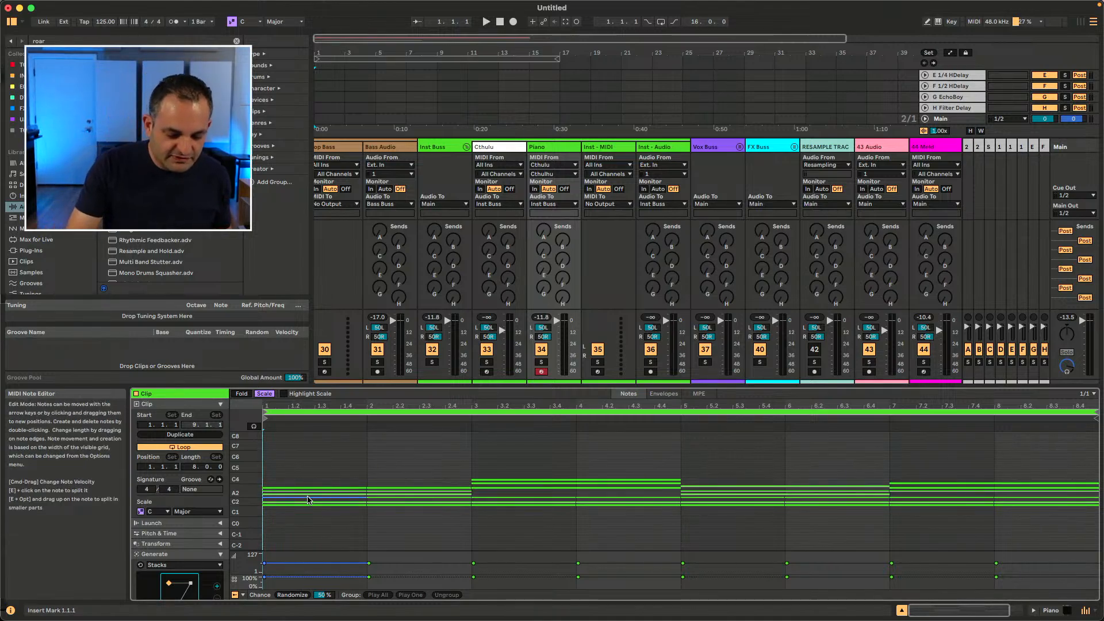
# Step: Select the notes in the second half of the first bar and narrow the grid to 1/16
pyautogui.click(331, 511)
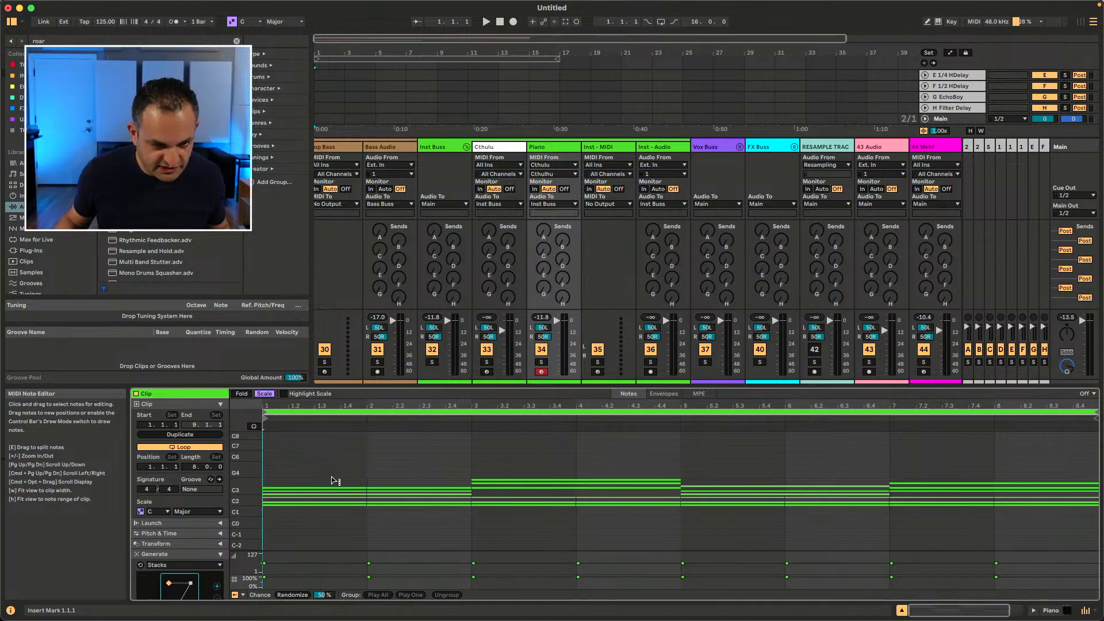
pyautogui.moveTo(336, 479); pyautogui.dragTo(410, 513)
pyautogui.click(349, 491)
pyautogui.moveTo(346, 485); pyautogui.dragTo(329, 504)
pyautogui.click(332, 476)
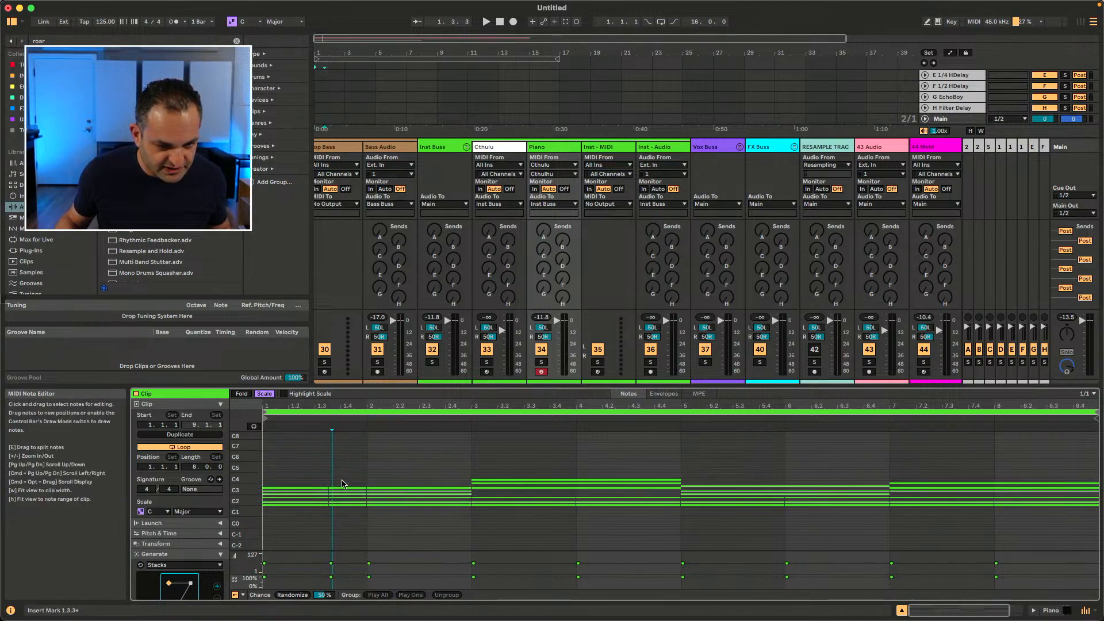
pyautogui.click(341, 487)
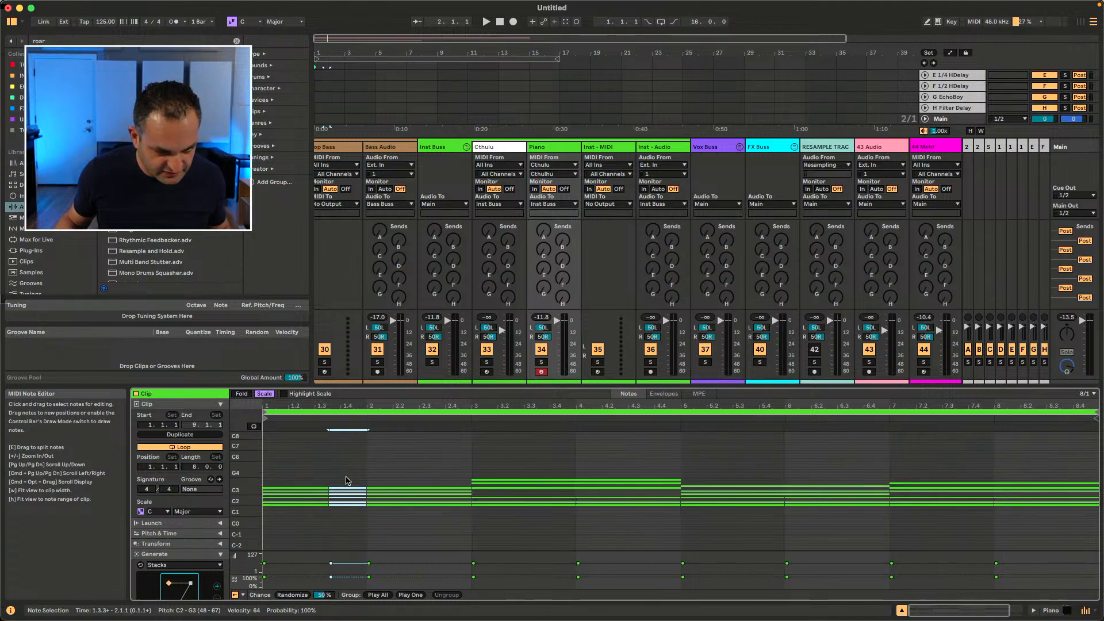
pyautogui.press('super+1')
pyautogui.press('super+1')
pyautogui.press('super+1')
pyautogui.press('super+1')
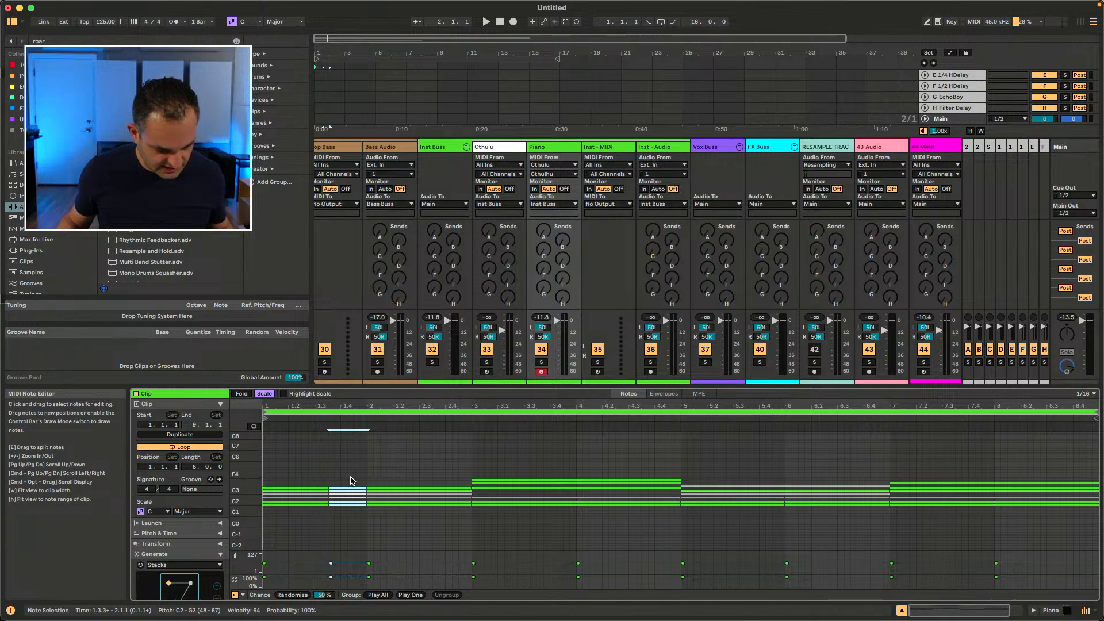
# Step: Chop the notes in the second bar into 1/16 pieces with the split tool
pyautogui.press('super+4')
pyautogui.press('e')
pyautogui.moveTo(347, 481)
pyautogui.mouseDown()
pyautogui.moveTo(347, 513)
pyautogui.moveTo(388, 509)
pyautogui.moveTo(400, 489)
pyautogui.moveTo(413, 498)
pyautogui.mouseUp()
pyautogui.press('super+4')
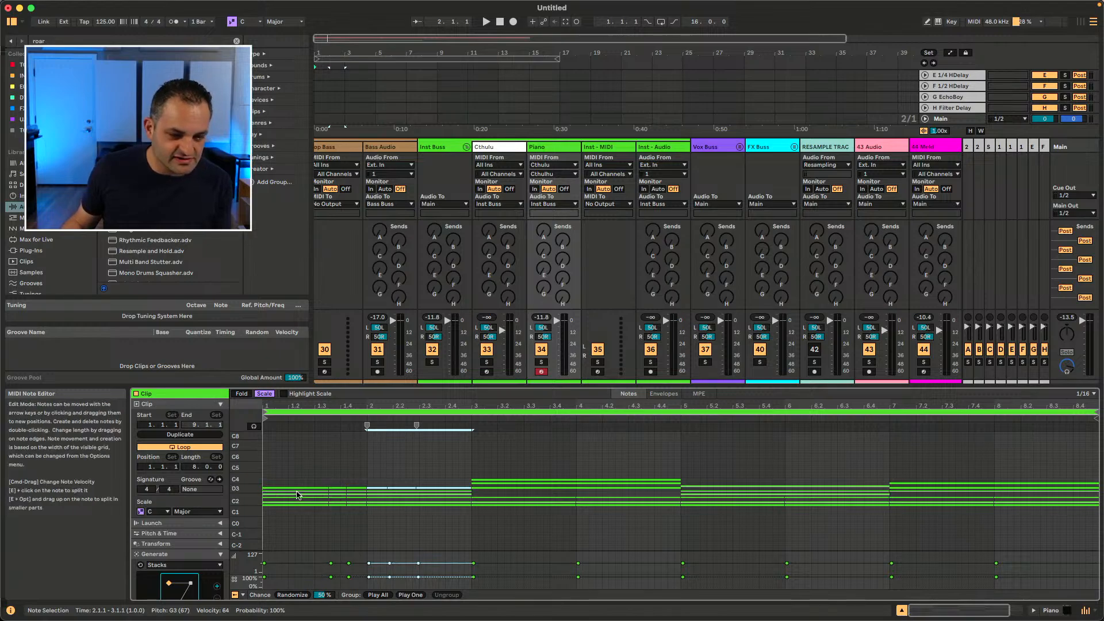
# Step: Select the notes in the first two bars and join them together
pyautogui.click(368, 475)
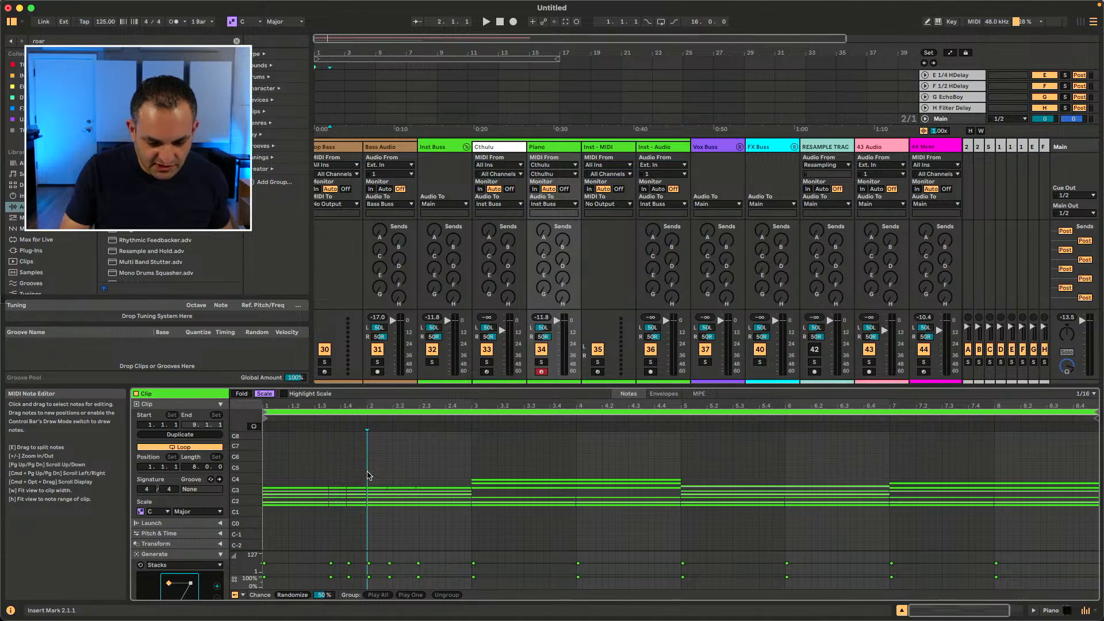
pyautogui.moveTo(460, 475); pyautogui.dragTo(268, 528)
pyautogui.press('super+j')
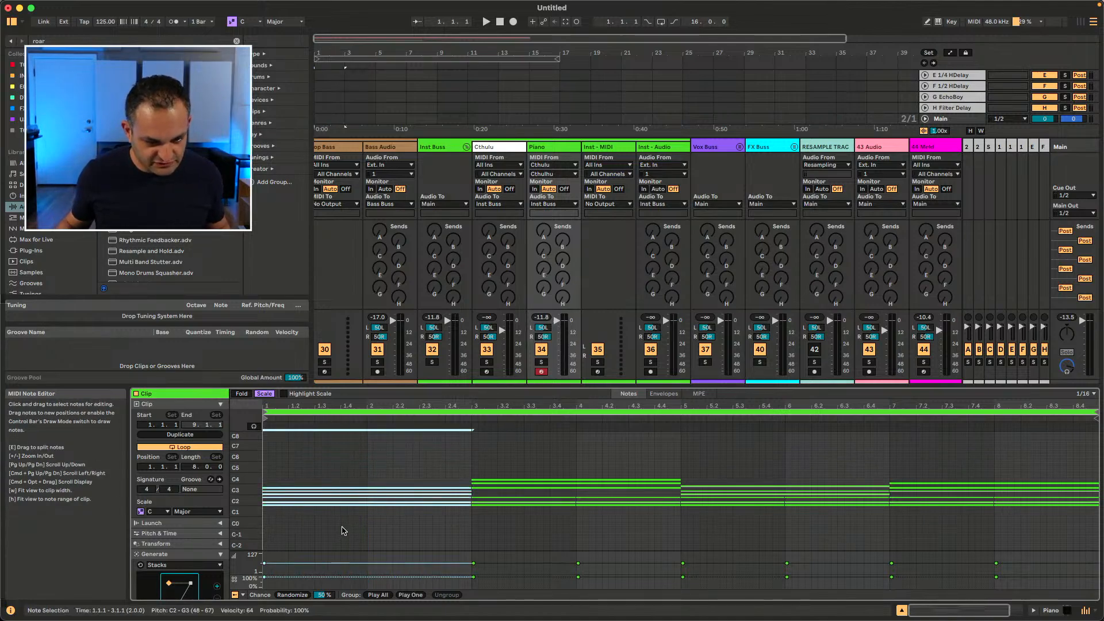
# Step: Select the notes across the first four bars and join them into single long notes
pyautogui.moveTo(356, 449); pyautogui.dragTo(590, 538)
pyautogui.press('super+j')
pyautogui.click(370, 455)
pyautogui.click(361, 454)
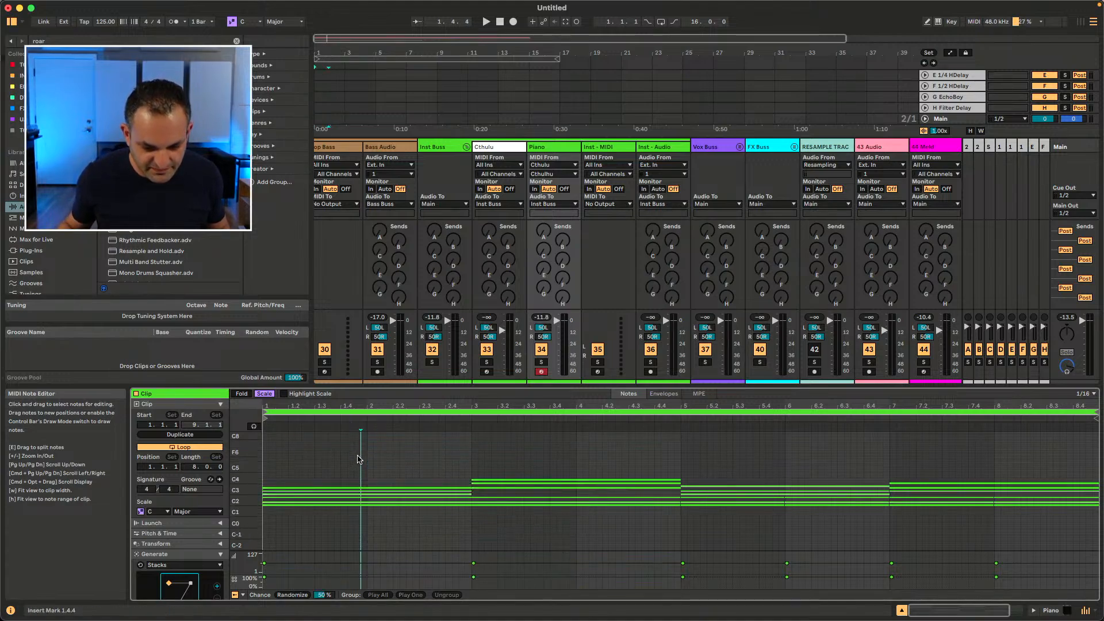
# Step: Select the long notes and split them into progressively smaller equal parts
pyautogui.click(400, 494)
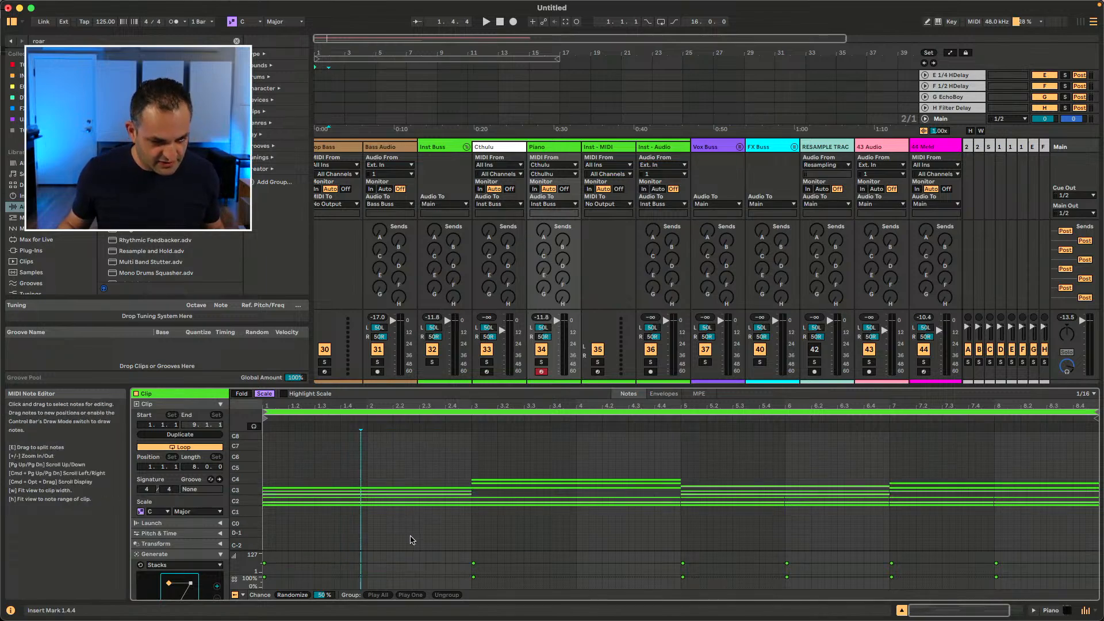
pyautogui.moveTo(319, 466); pyautogui.dragTo(394, 511)
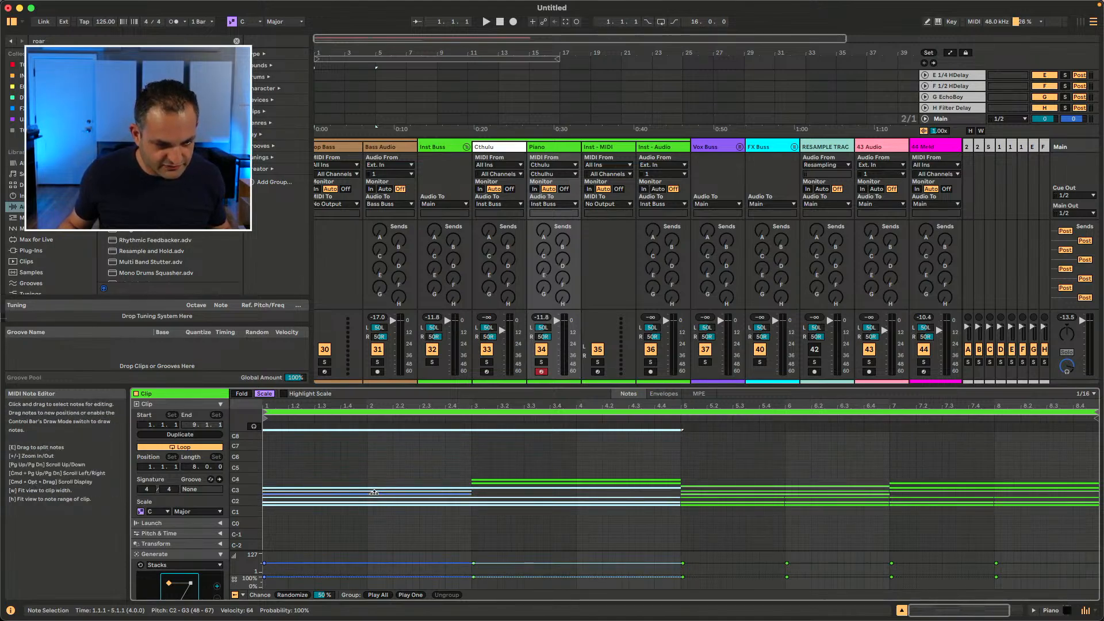
pyautogui.moveTo(374, 493); pyautogui.dragTo(374, 491)
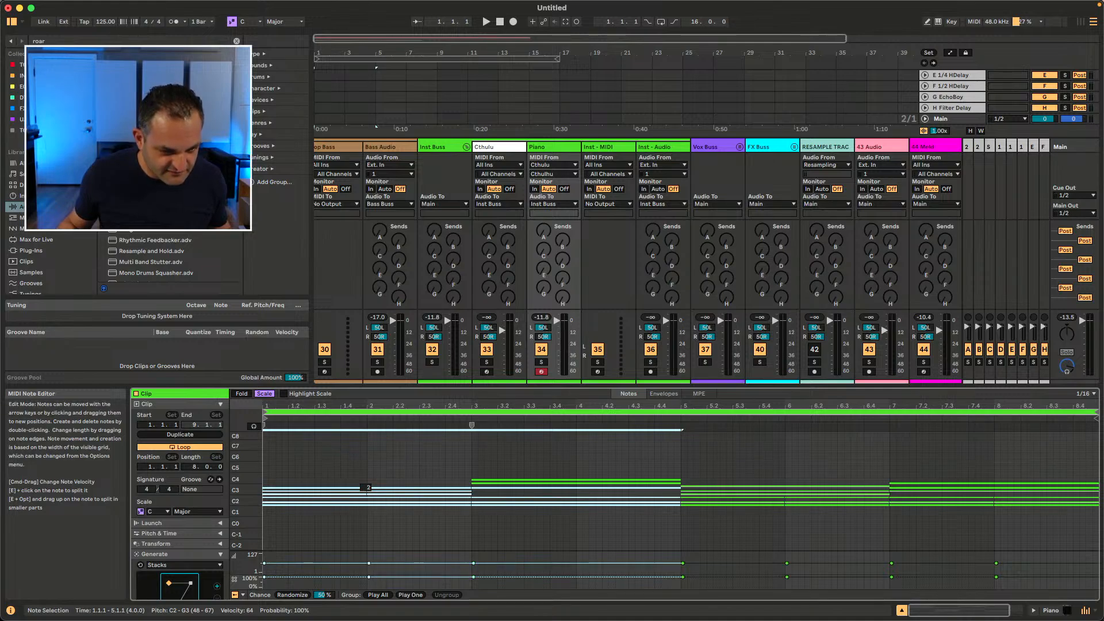
pyautogui.moveTo(374, 490); pyautogui.dragTo(374, 479)
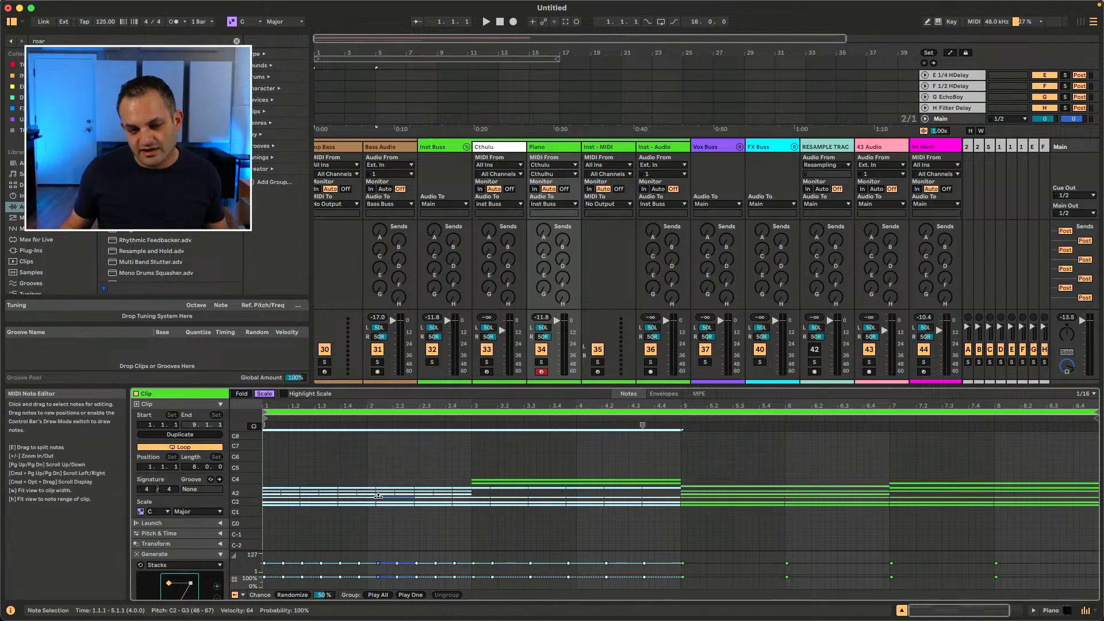
pyautogui.moveTo(378, 496); pyautogui.dragTo(379, 493)
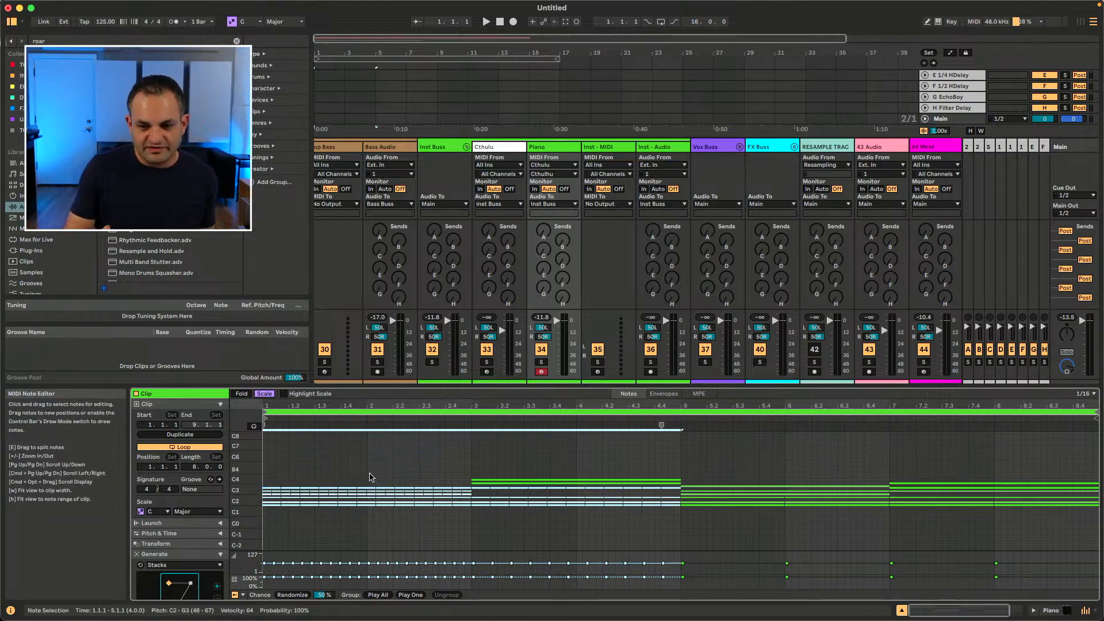
# Step: Select the split notes in the first four bars and join them back into long notes
pyautogui.moveTo(339, 476); pyautogui.dragTo(370, 498)
pyautogui.click(348, 481)
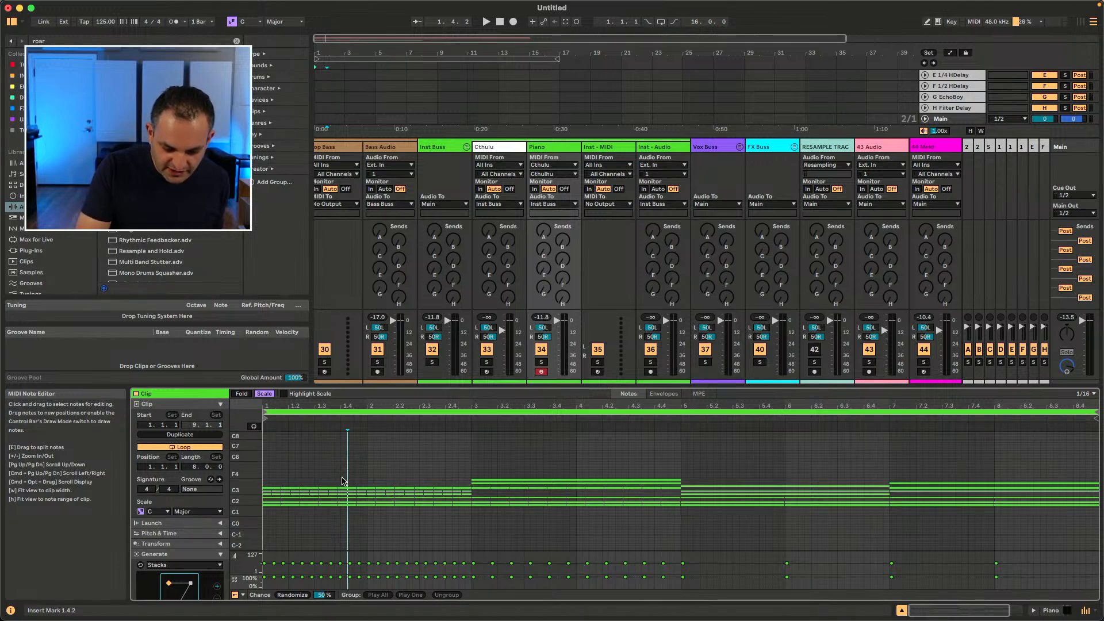
pyautogui.click(310, 471)
pyautogui.moveTo(298, 471); pyautogui.dragTo(433, 518)
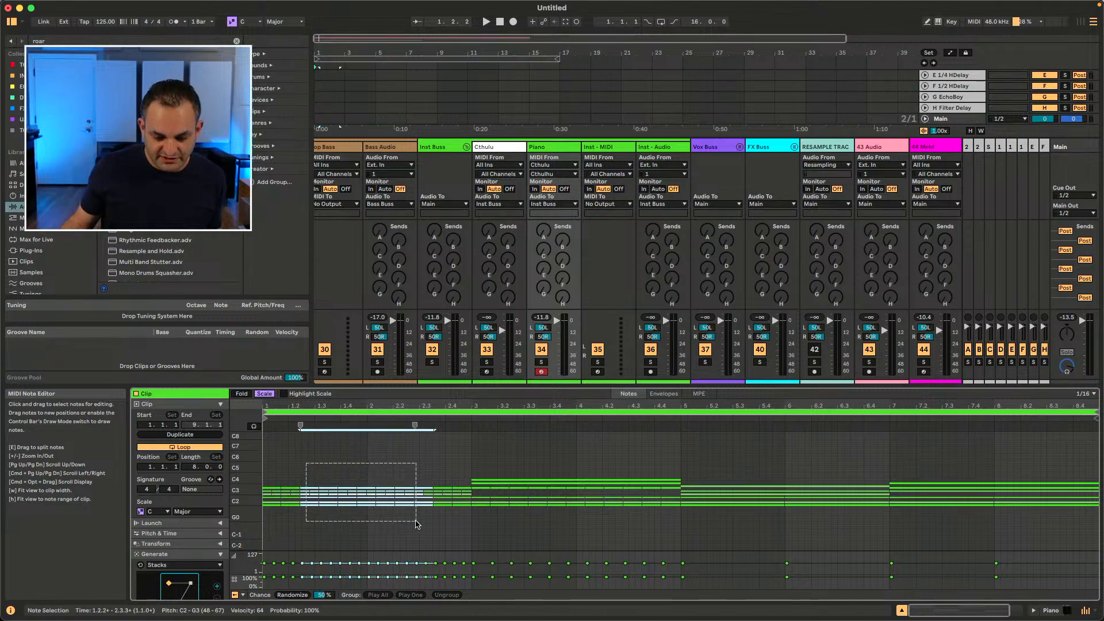
pyautogui.moveTo(671, 472); pyautogui.dragTo(282, 521)
pyautogui.press('super+j')
pyautogui.moveTo(681, 462); pyautogui.dragTo(257, 527)
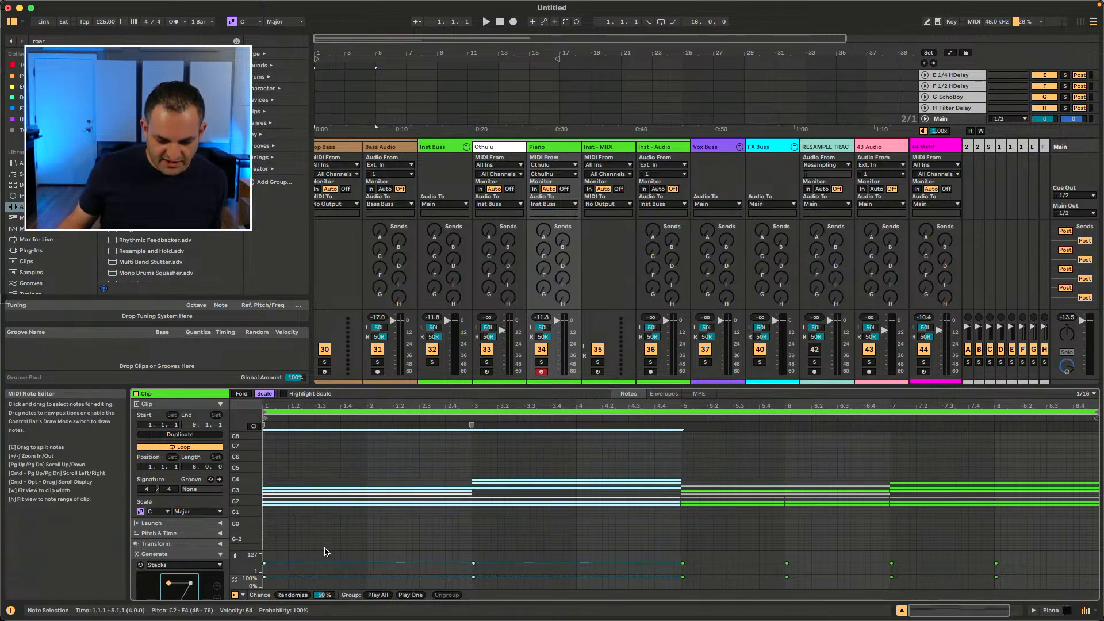
# Step: Select the notes in the first four bars and delete them
pyautogui.moveTo(604, 464); pyautogui.dragTo(396, 521)
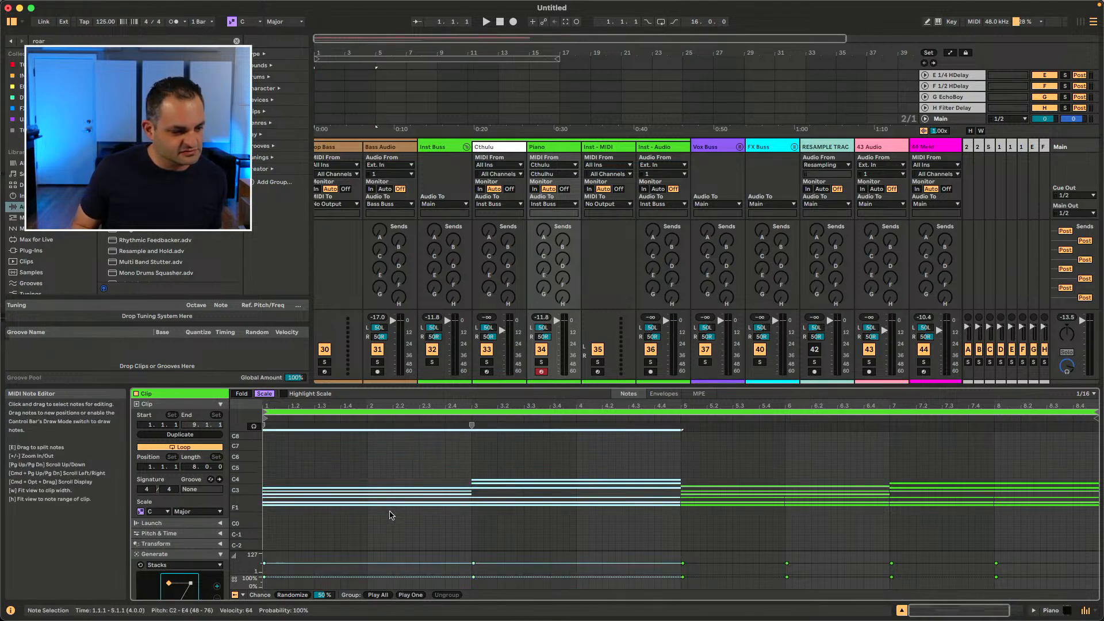
pyautogui.press('Delete')
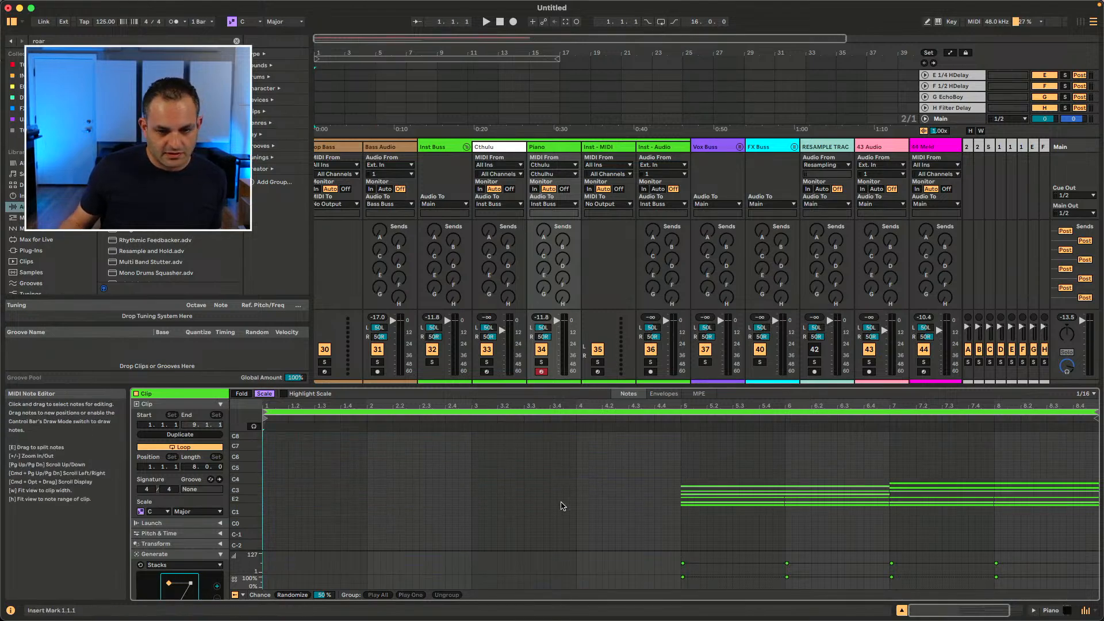
# Step: Create a G2 note at the clip's start and lengthen it, undoing the last length change
pyautogui.moveTo(717, 481); pyautogui.dragTo(783, 520)
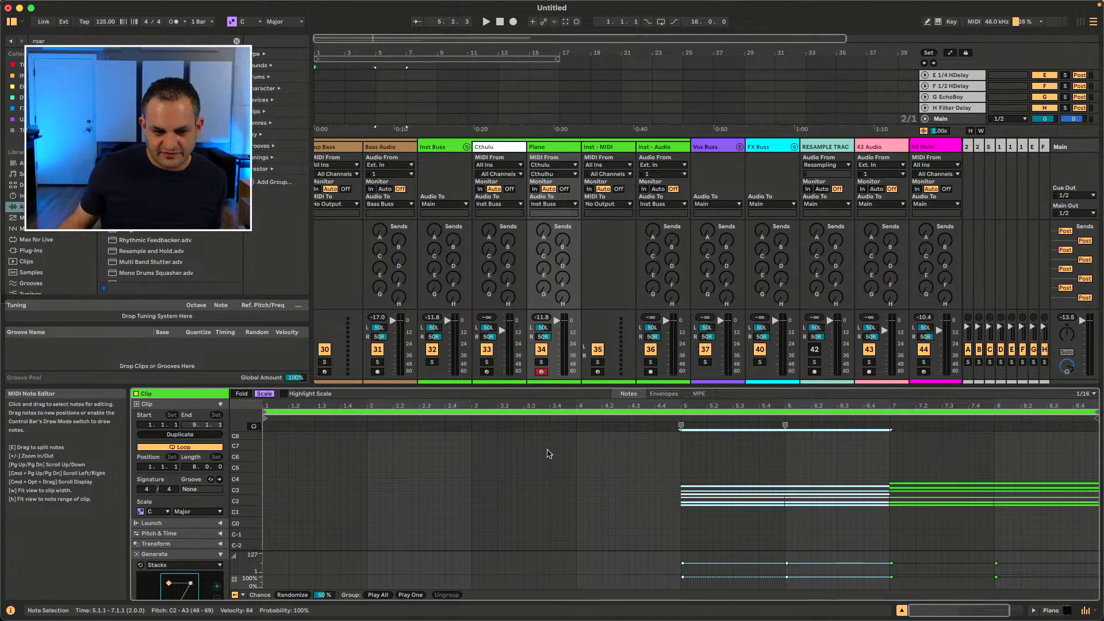
pyautogui.doubleClick(264, 499)
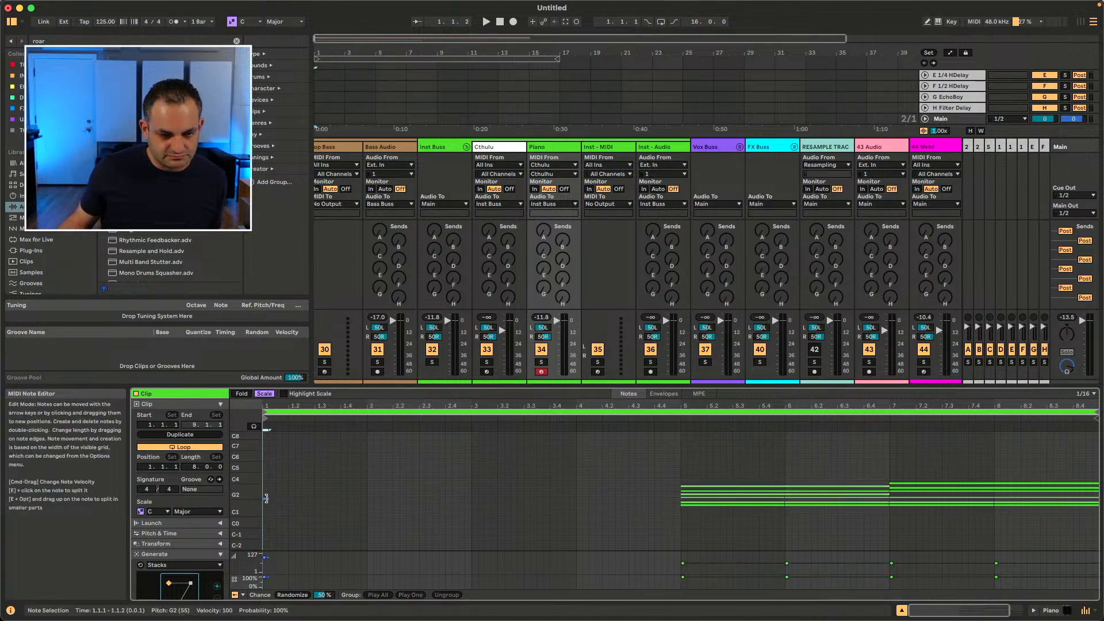
pyautogui.moveTo(269, 499); pyautogui.dragTo(446, 501)
pyautogui.moveTo(610, 447); pyautogui.dragTo(226, 527)
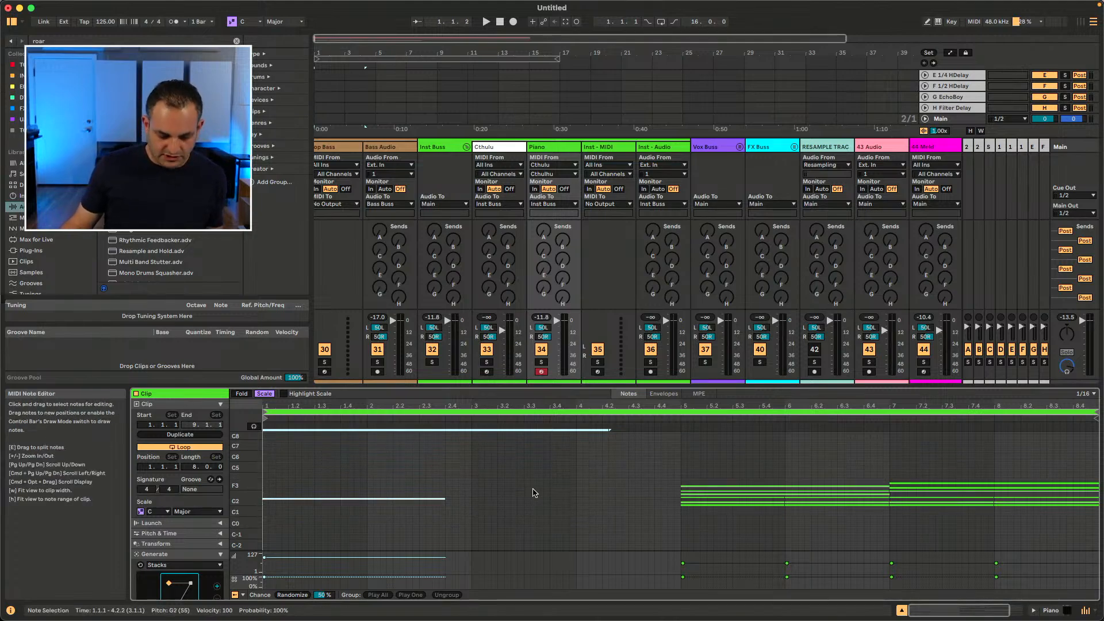
pyautogui.press('super+z')
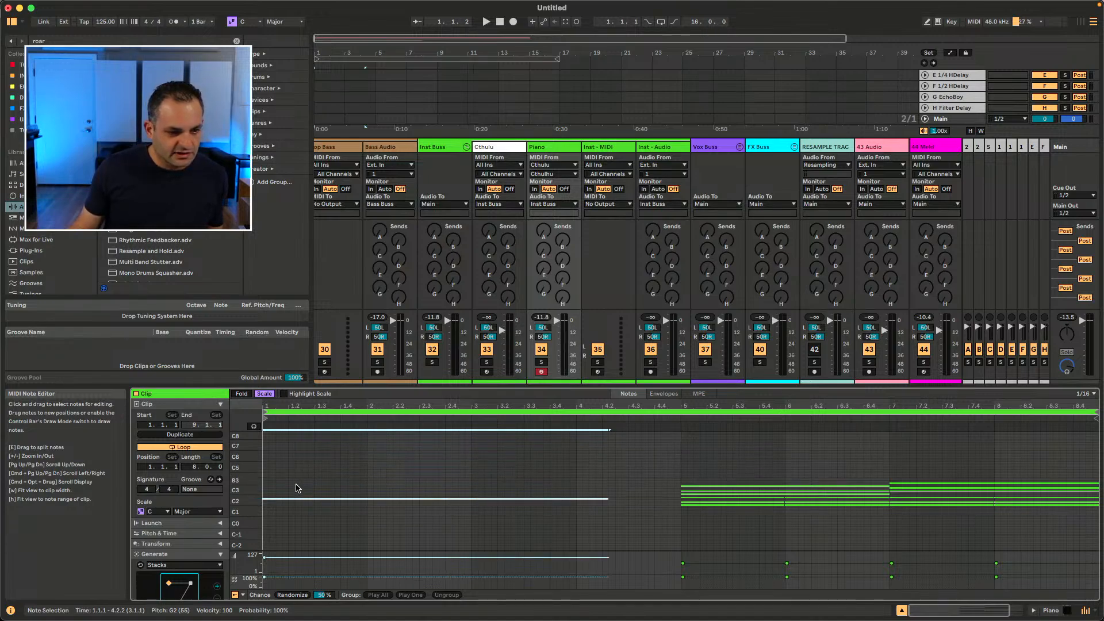
# Step: Shorten the G2 note so it lasts two bars, ending at bar 3
pyautogui.click(504, 463)
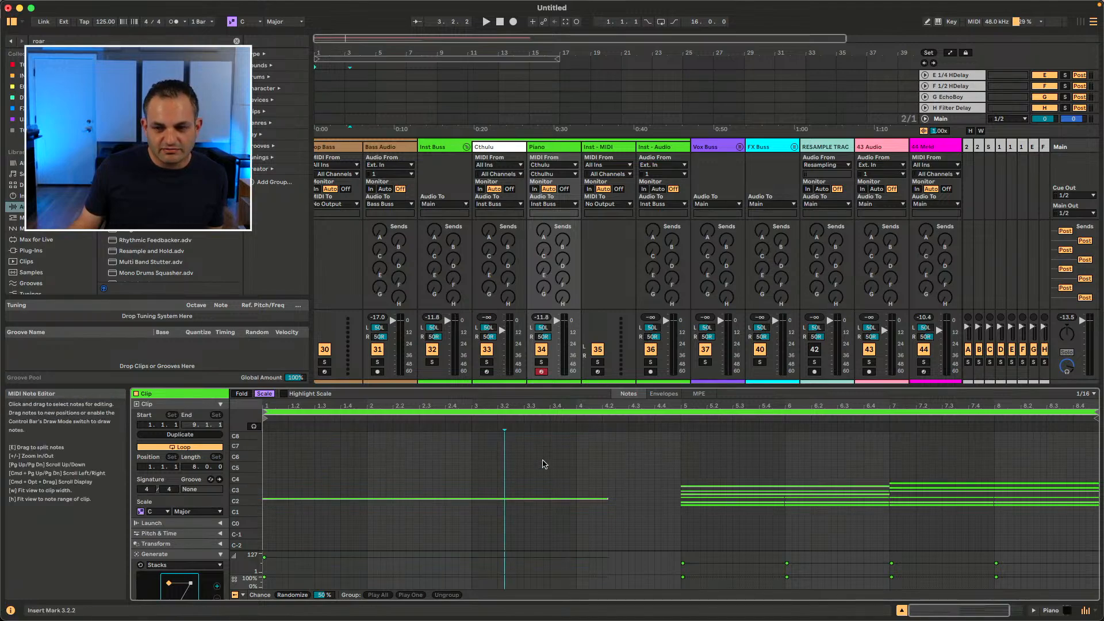
pyautogui.moveTo(640, 483); pyautogui.dragTo(495, 523)
pyautogui.click(502, 485)
pyautogui.moveTo(420, 482); pyautogui.dragTo(465, 543)
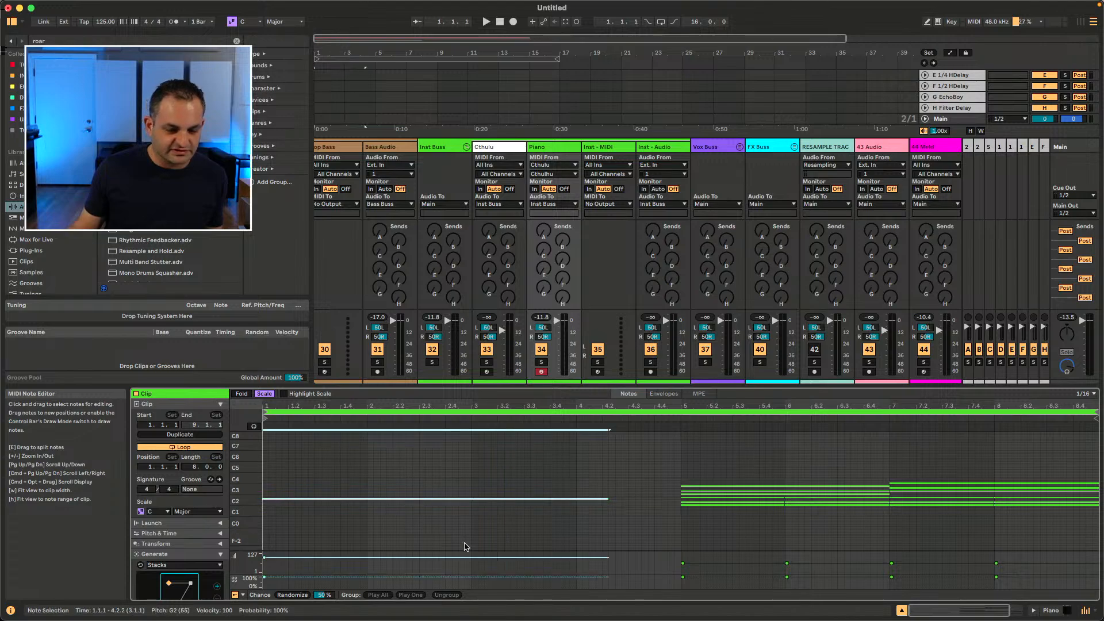
pyautogui.moveTo(642, 461); pyautogui.dragTo(435, 522)
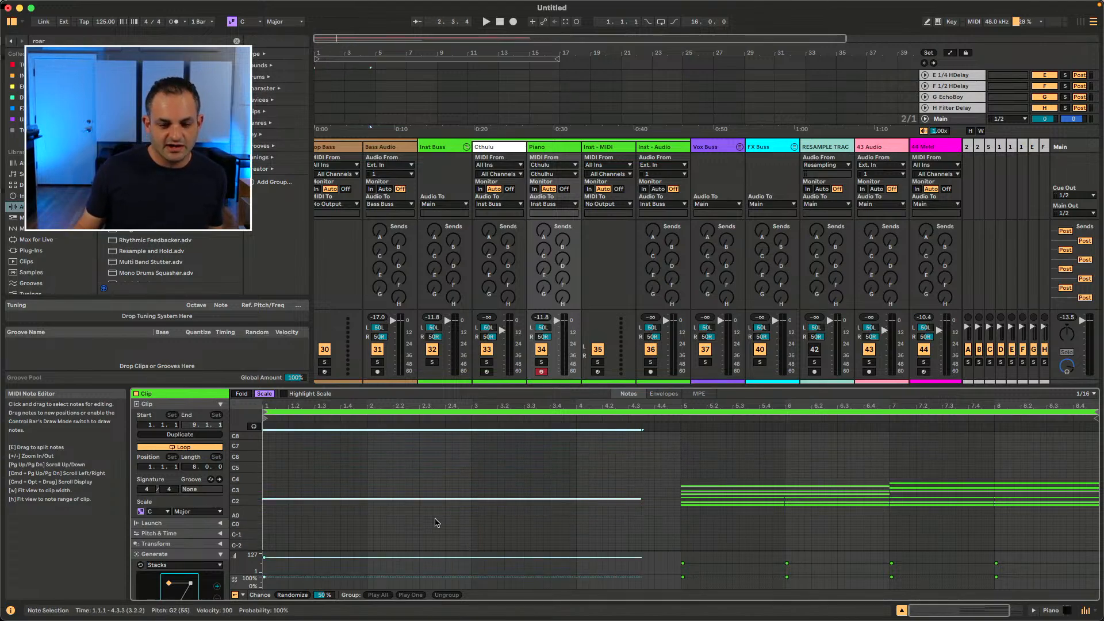
pyautogui.click(531, 478)
pyautogui.moveTo(641, 499); pyautogui.dragTo(472, 500)
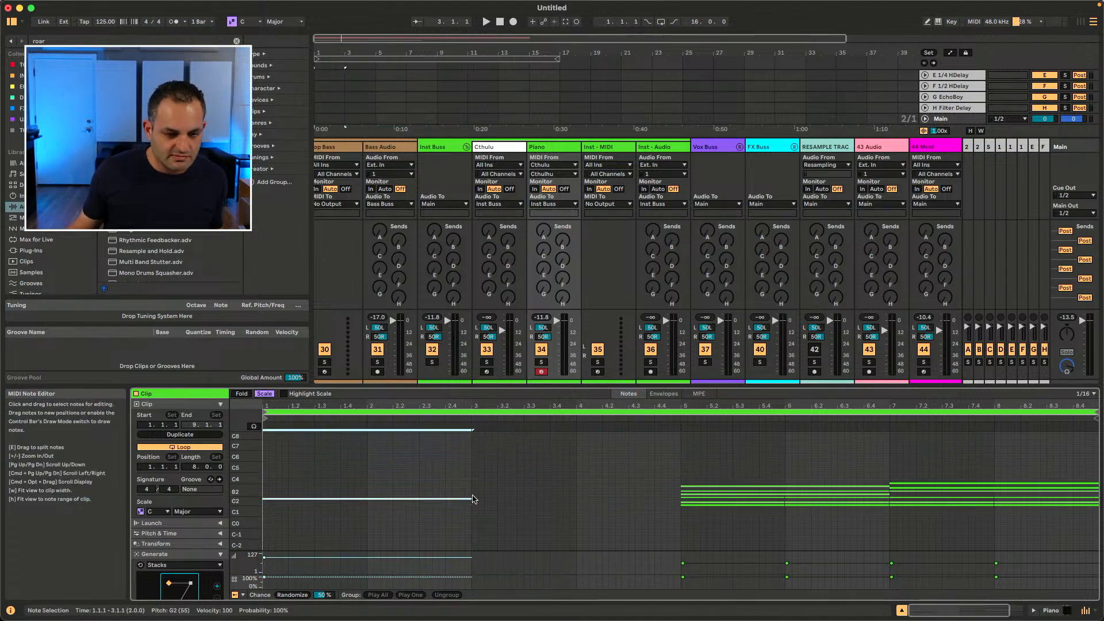
pyautogui.click(479, 484)
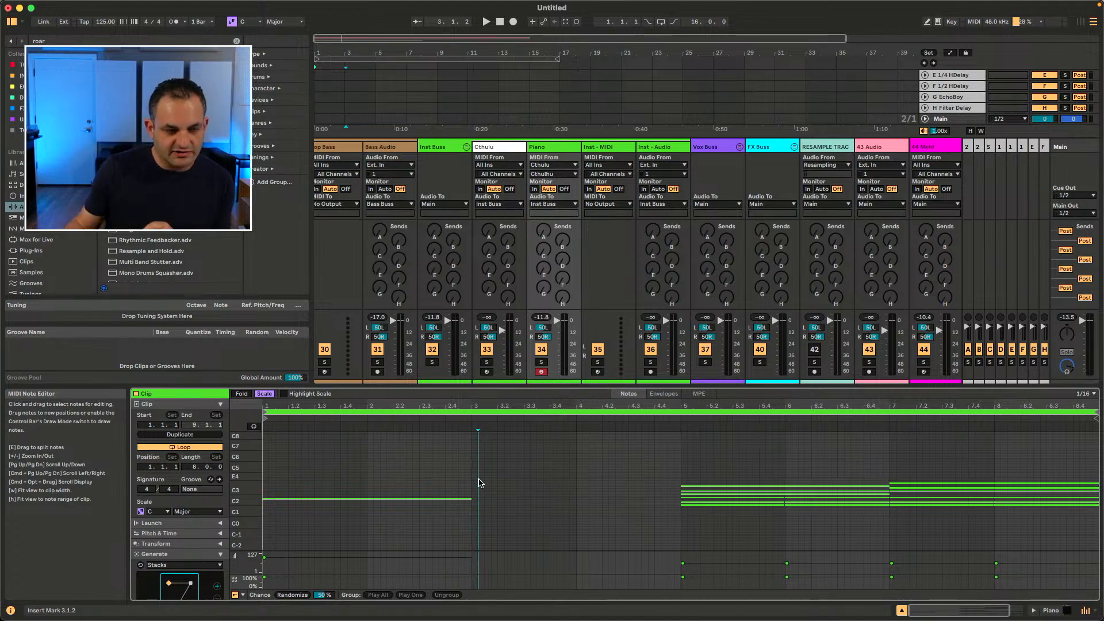
# Step: Open the Settings window, view the Display & Input page, and close it
pyautogui.click(38, 6)
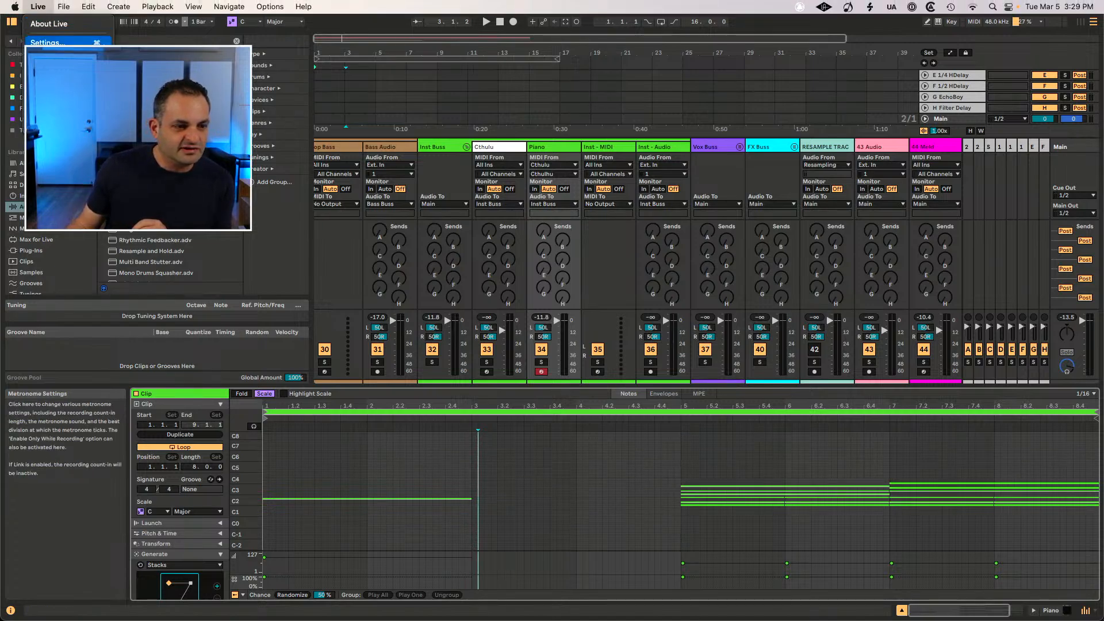
pyautogui.click(49, 43)
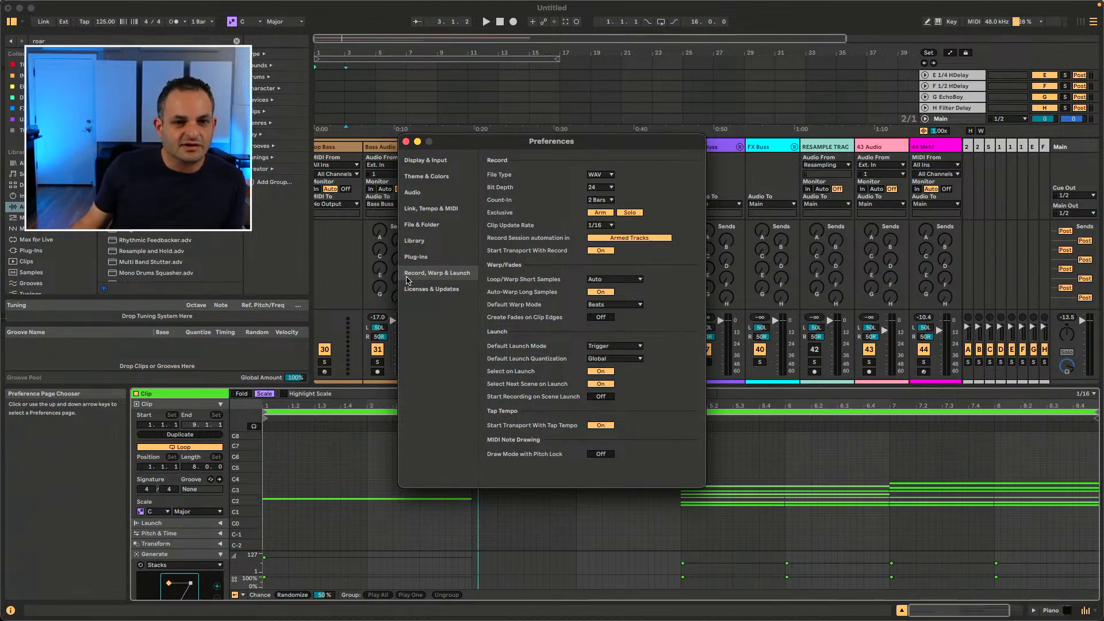
pyautogui.click(424, 161)
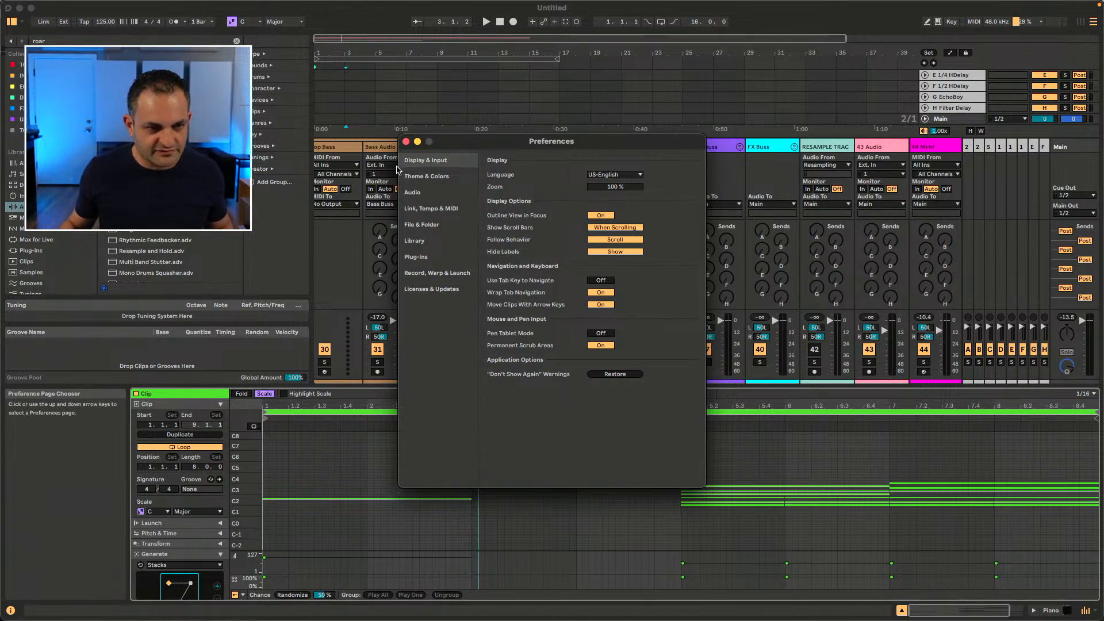
pyautogui.click(405, 140)
# Step: Switch to Session View, hide the detail area, and resize the mixer section's height
pyautogui.press('Tab')
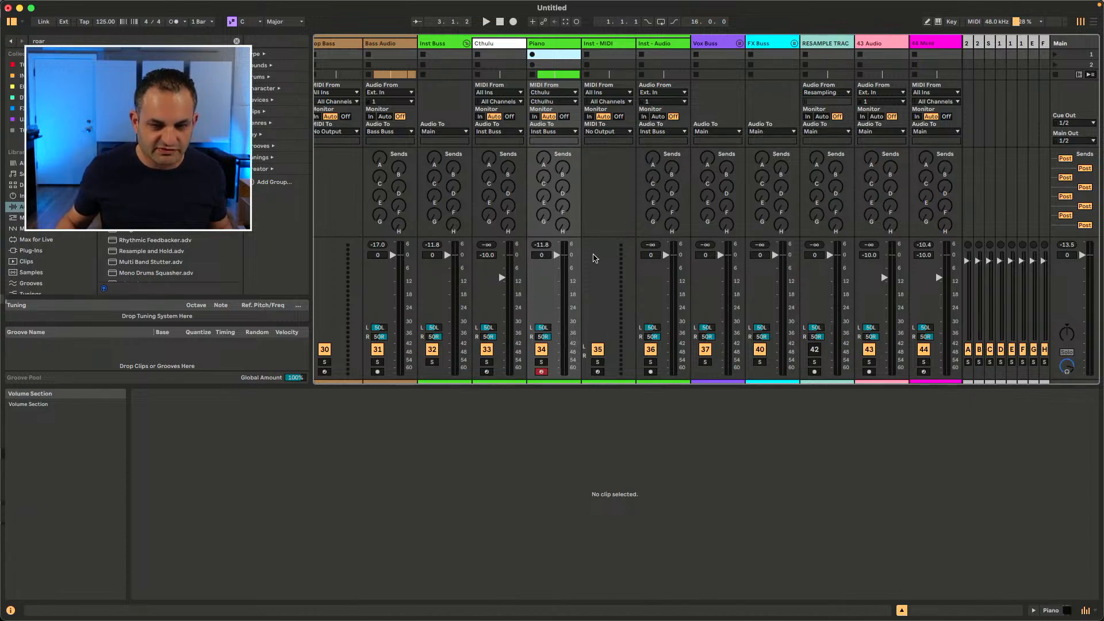
pyautogui.moveTo(594, 386); pyautogui.dragTo(592, 598)
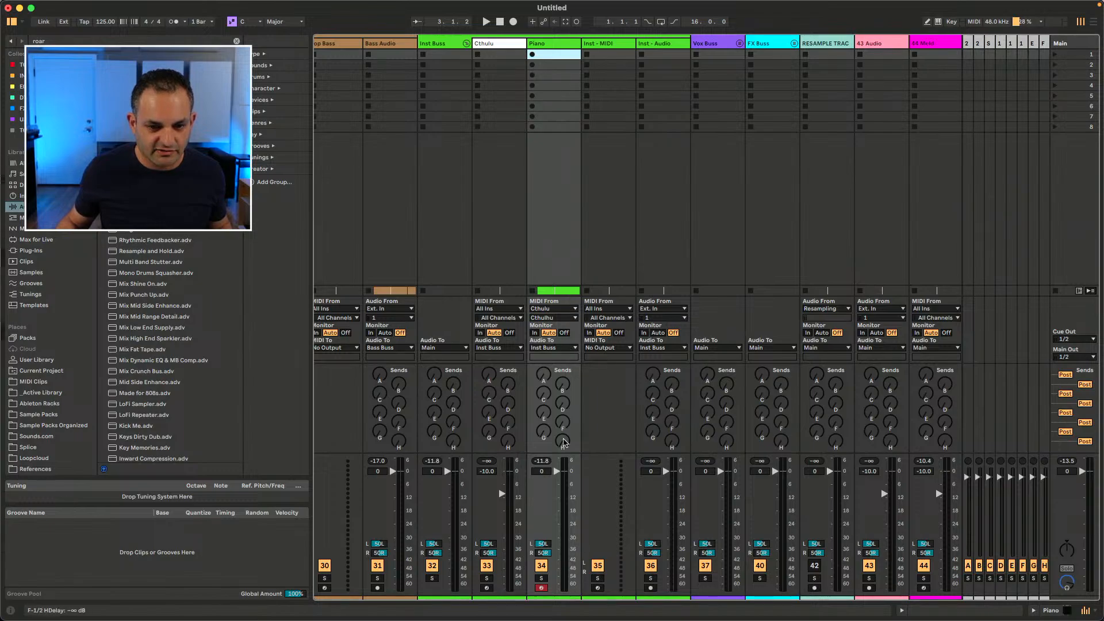
pyautogui.moveTo(565, 370); pyautogui.dragTo(565, 151)
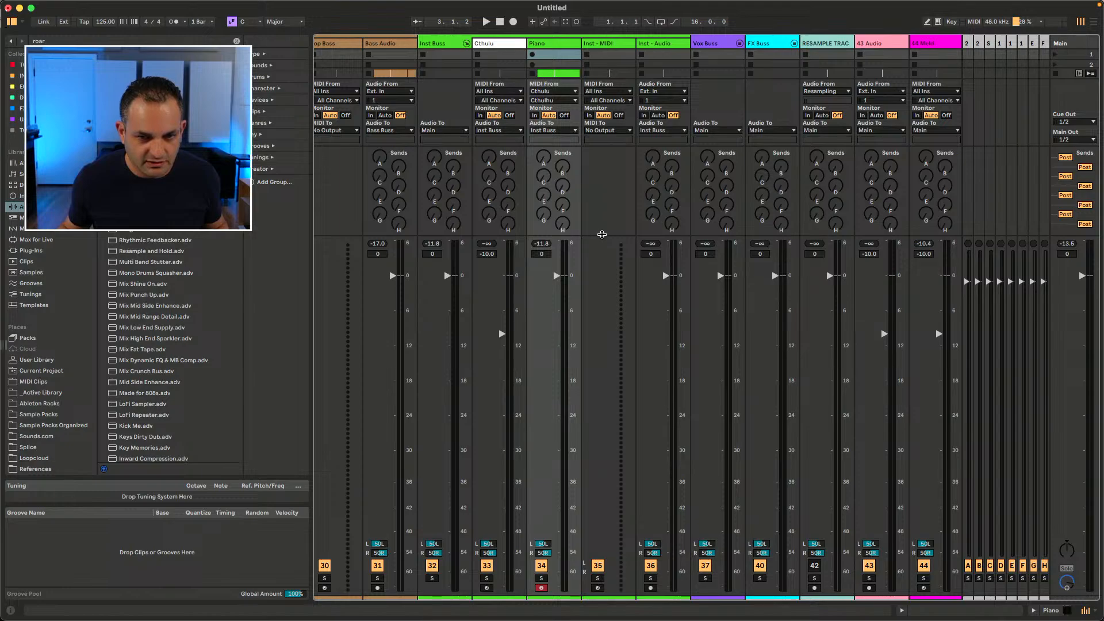
pyautogui.moveTo(602, 234); pyautogui.dragTo(620, 393)
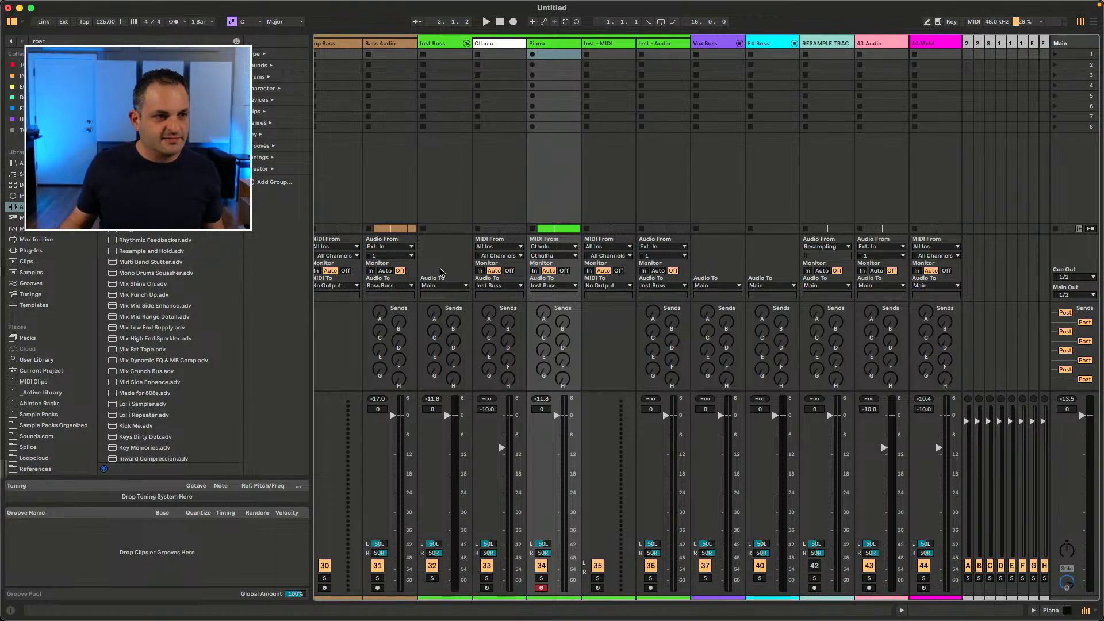
# Step: Open the Settings window and switch to its Theme & Colors page
pyautogui.click(38, 2)
pyautogui.click(46, 40)
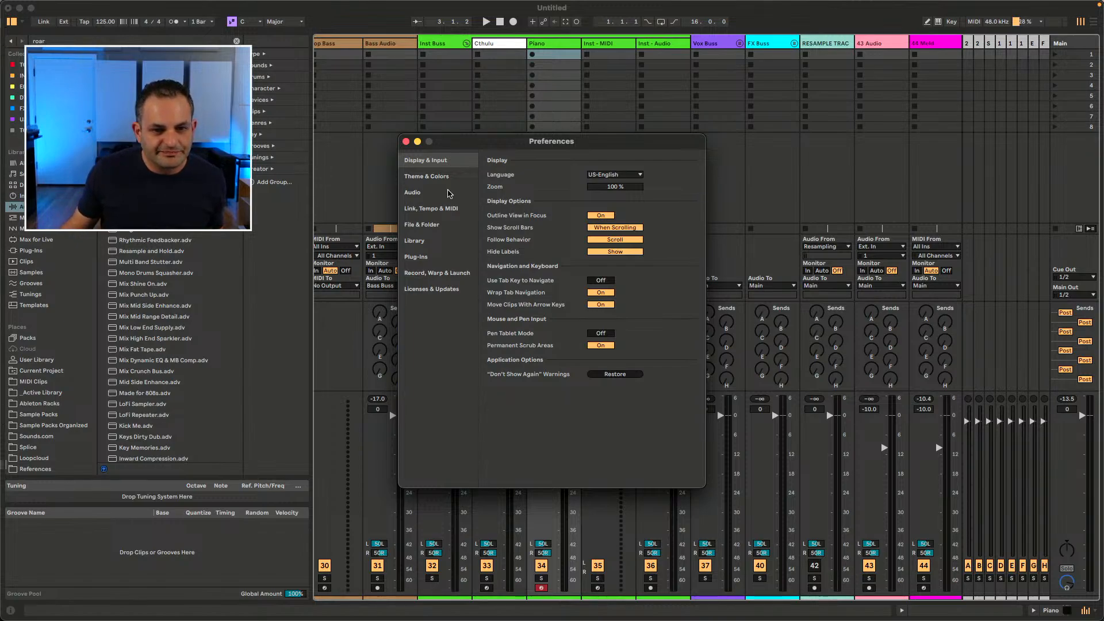
pyautogui.click(440, 177)
# Step: Try the Angst Robot, Classic Medium Dark, Classic Medium Light, Immaterial and Riparian themes in turn
pyautogui.click(605, 175)
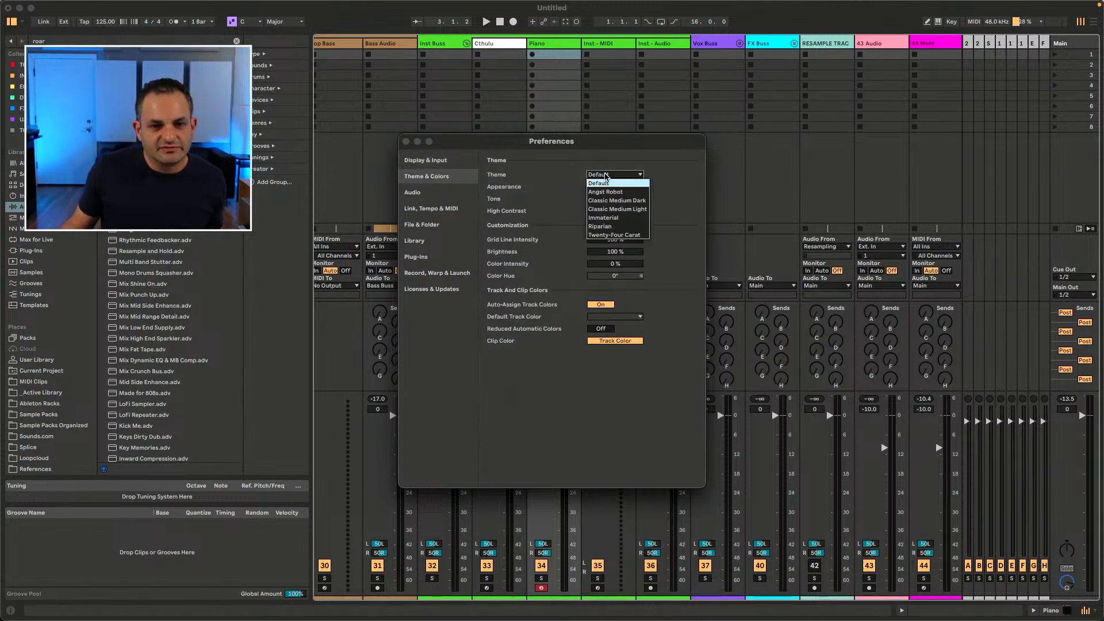
pyautogui.click(601, 194)
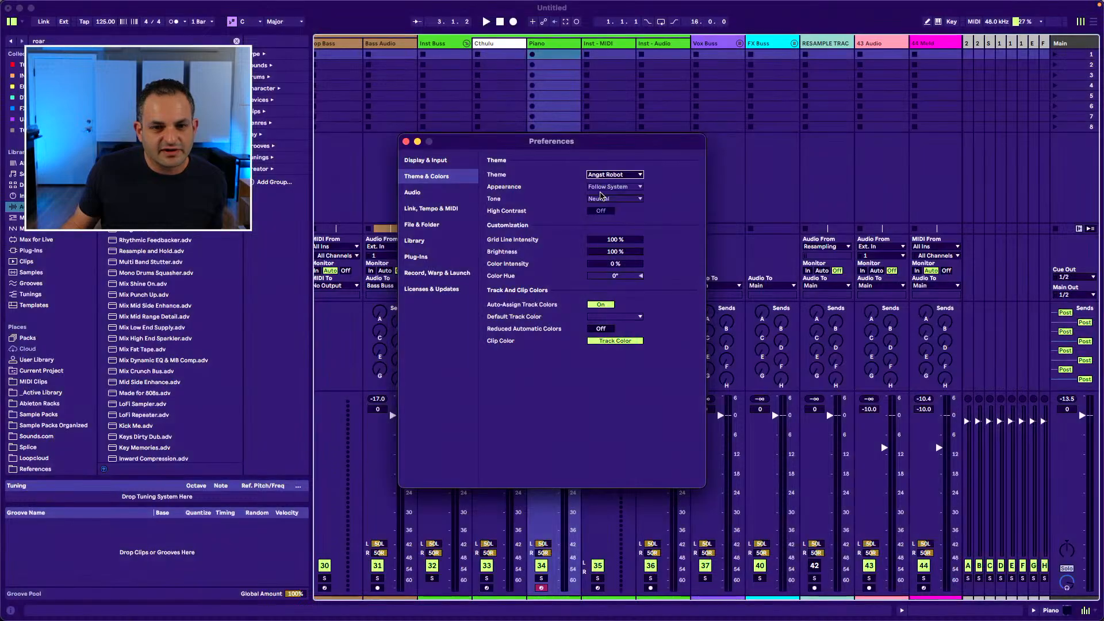
pyautogui.click(601, 175)
pyautogui.click(601, 200)
pyautogui.click(601, 174)
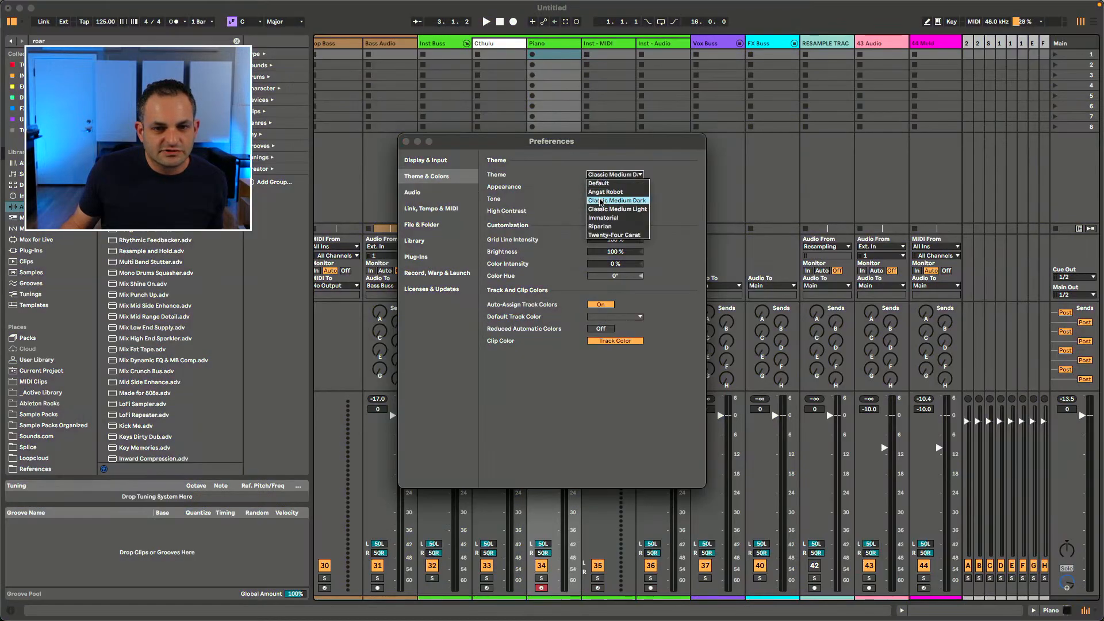
pyautogui.click(601, 209)
pyautogui.click(601, 175)
pyautogui.click(604, 219)
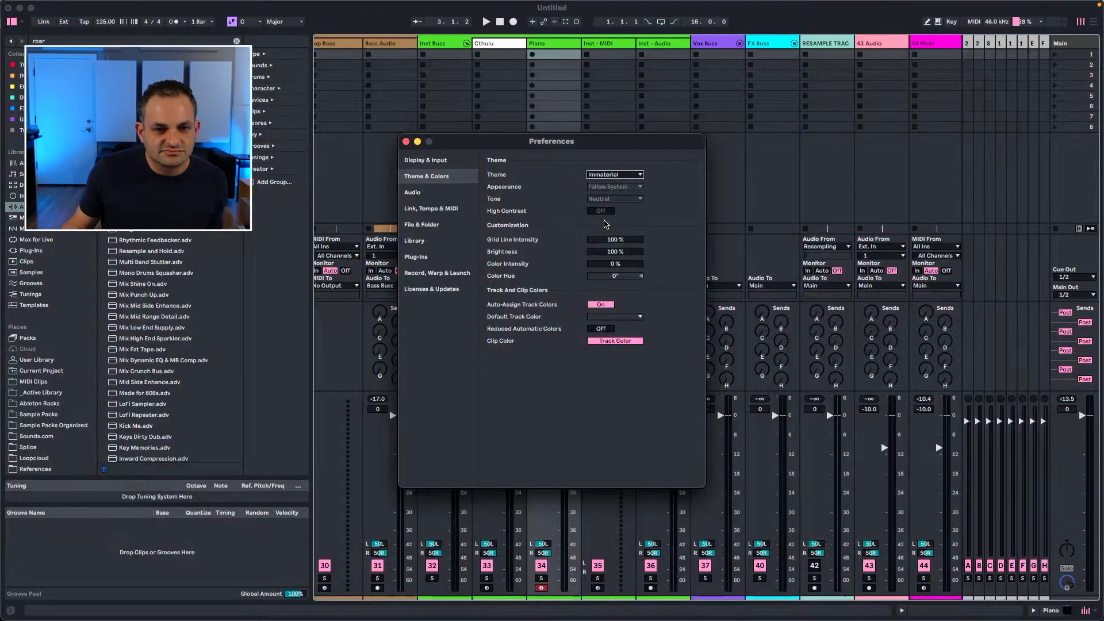
pyautogui.click(601, 175)
pyautogui.click(601, 226)
# Step: Preview the Twenty-Four Carat theme, then set the theme back to Default
pyautogui.click(609, 175)
pyautogui.click(605, 183)
pyautogui.click(604, 175)
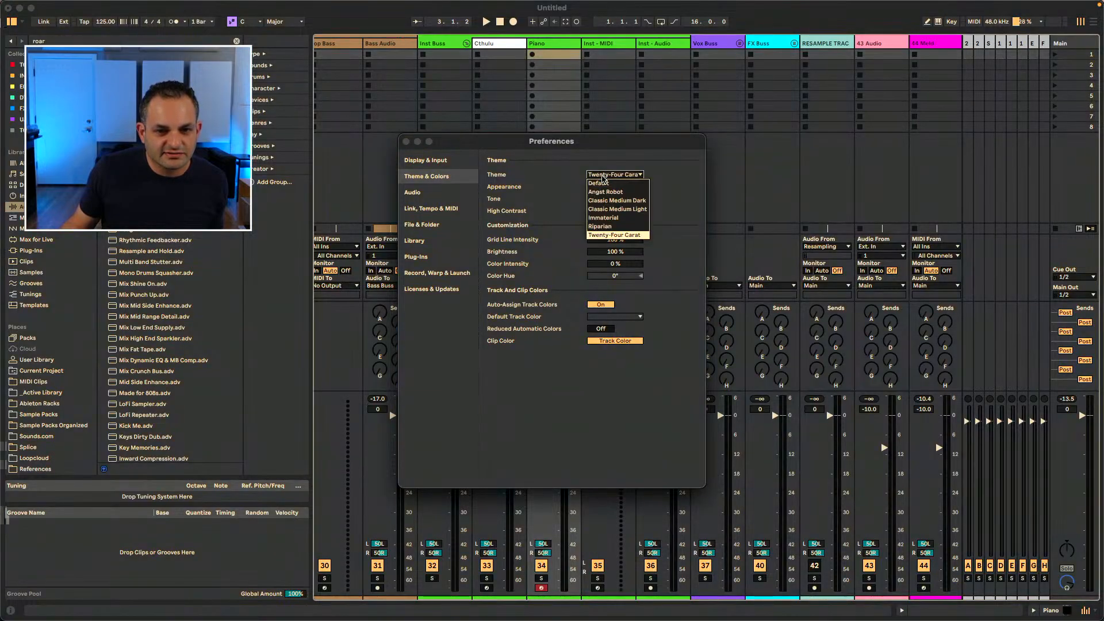
pyautogui.click(604, 184)
# Step: Review the Appearance and Theme option lists, keeping Follow System and Default
pyautogui.click(614, 186)
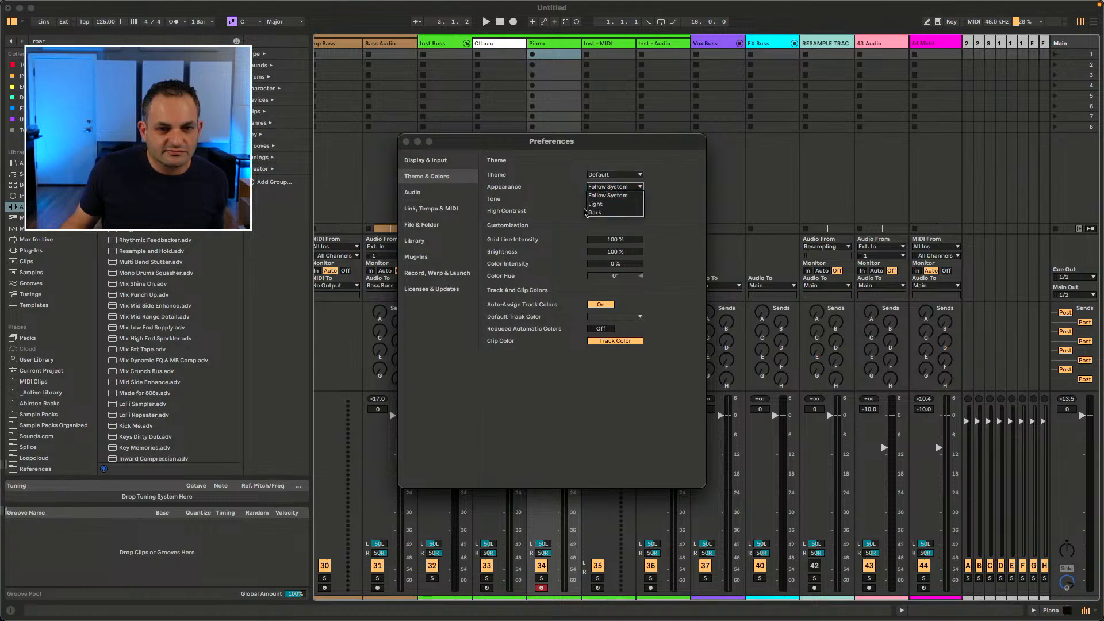
pyautogui.click(597, 196)
pyautogui.click(615, 187)
pyautogui.click(572, 199)
pyautogui.click(612, 175)
pyautogui.click(566, 178)
pyautogui.click(614, 186)
pyautogui.click(615, 188)
# Step: Try the Cool and Warm tones, then set Tone back to Neutral
pyautogui.click(614, 198)
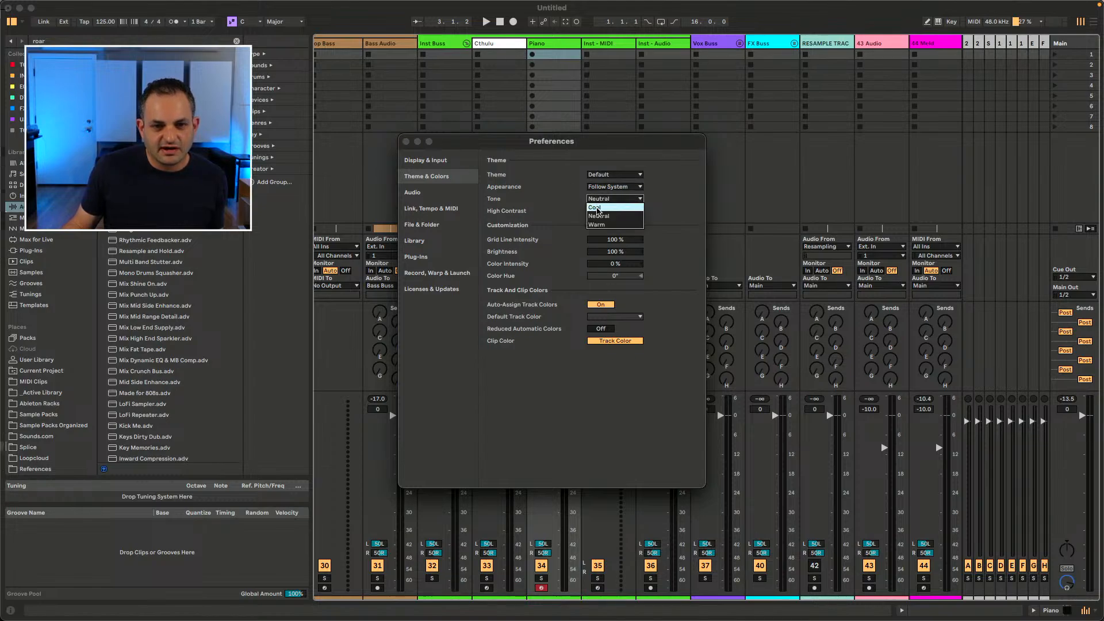
pyautogui.click(594, 208)
pyautogui.click(613, 199)
pyautogui.click(597, 225)
pyautogui.click(598, 199)
pyautogui.click(599, 216)
# Step: Switch Appearance to Light, then back to Follow System
pyautogui.click(600, 187)
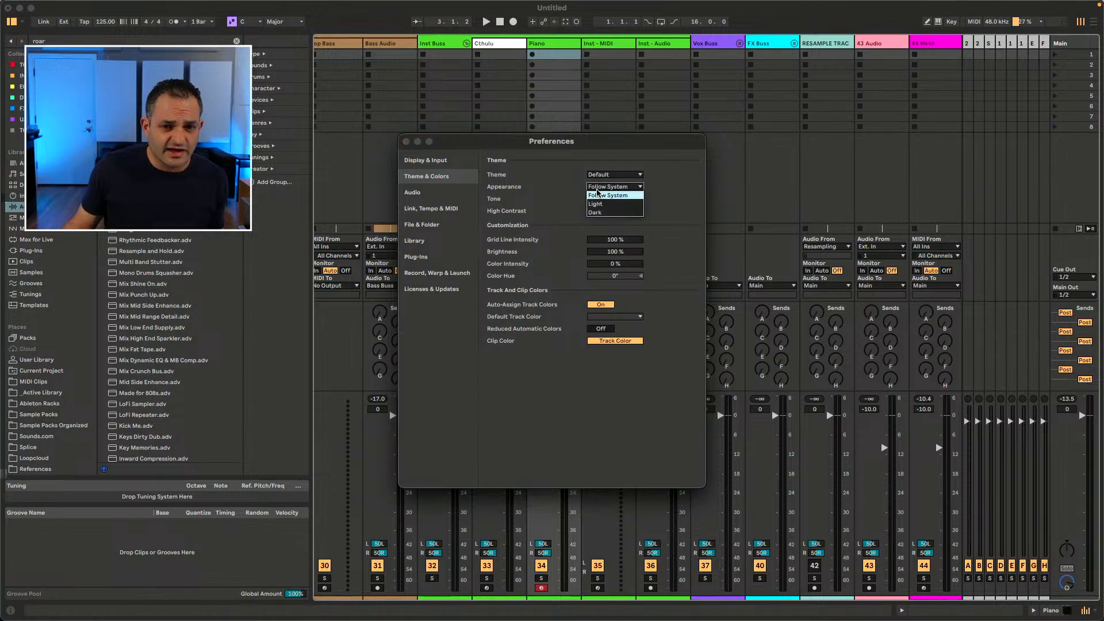
pyautogui.click(599, 206)
pyautogui.click(598, 187)
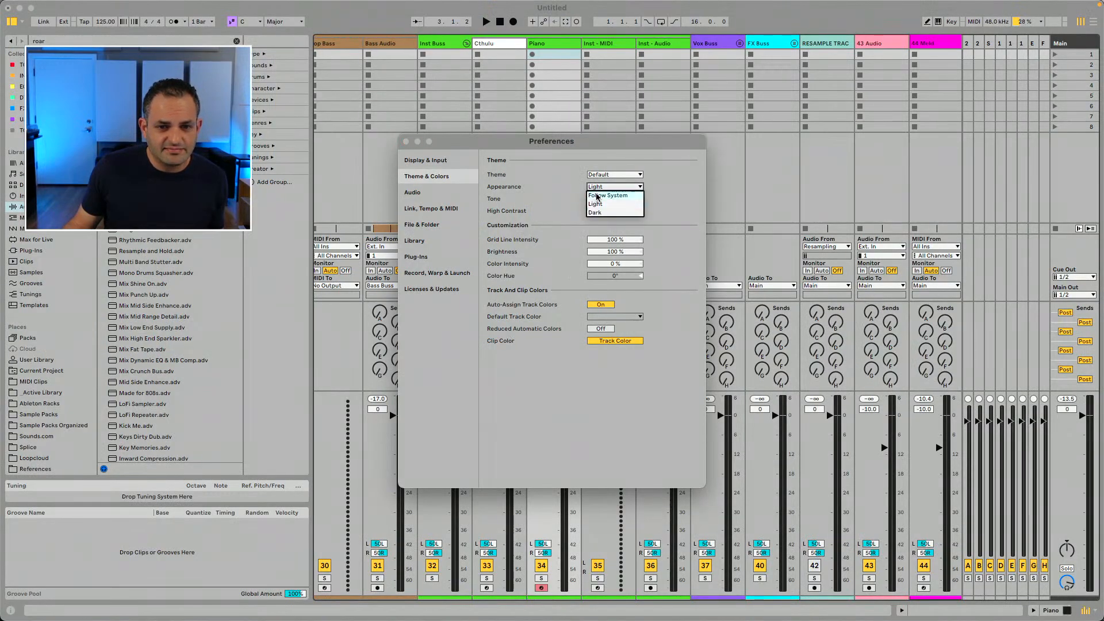
pyautogui.click(601, 196)
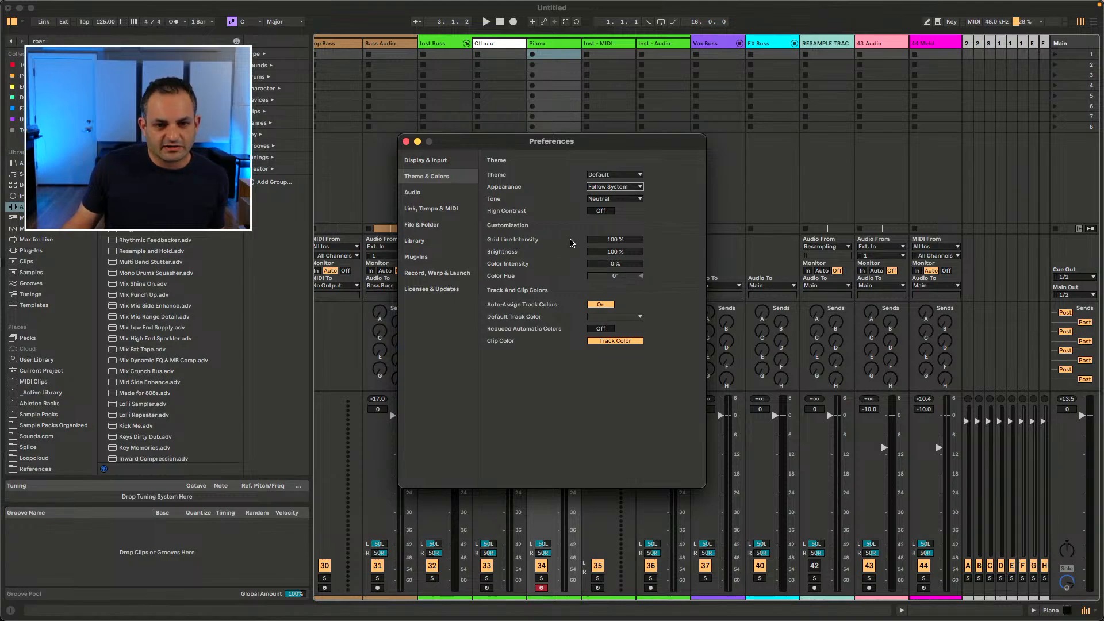
# Step: Browse the Audio, Link Tempo & MIDI, File & Folder, Library and Record, Warp & Launch settings pages
pyautogui.click(424, 191)
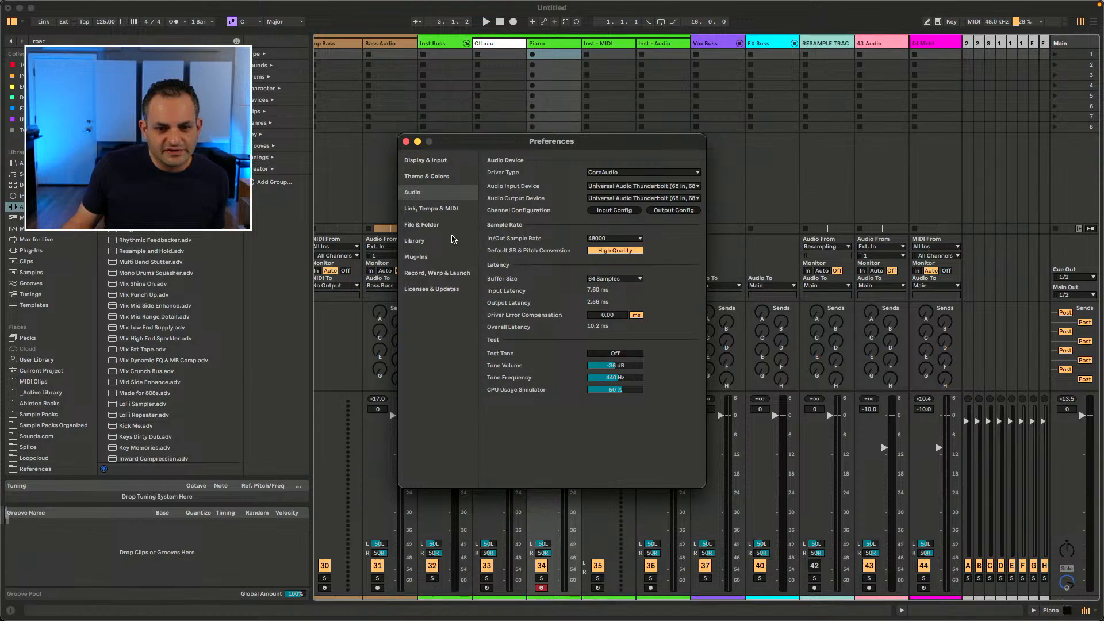
pyautogui.click(431, 210)
pyautogui.click(433, 225)
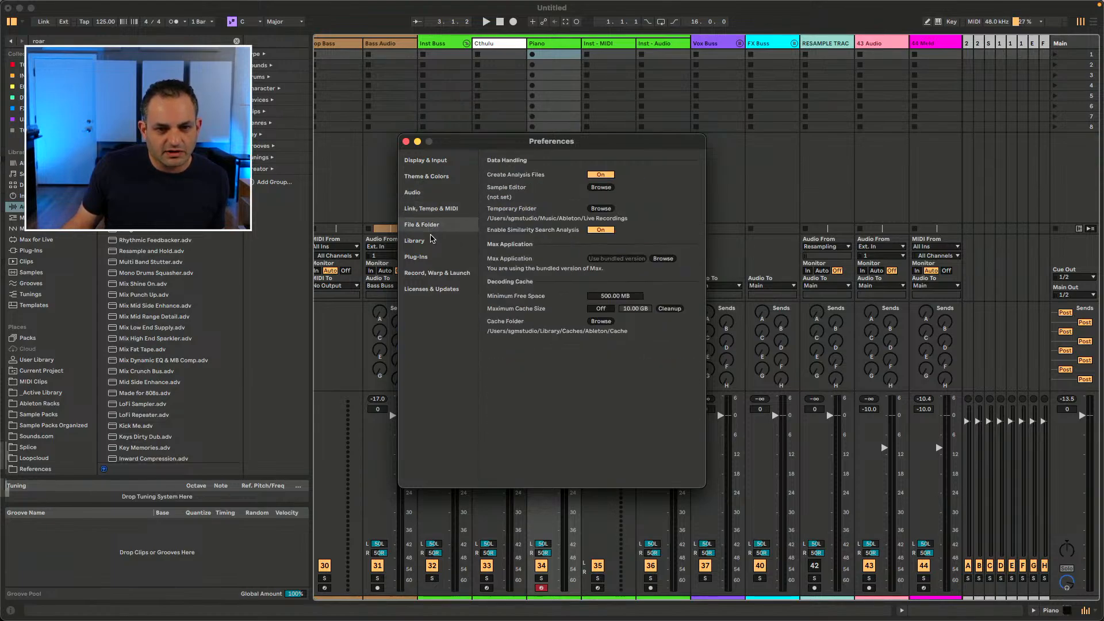
pyautogui.click(431, 240)
pyautogui.click(430, 226)
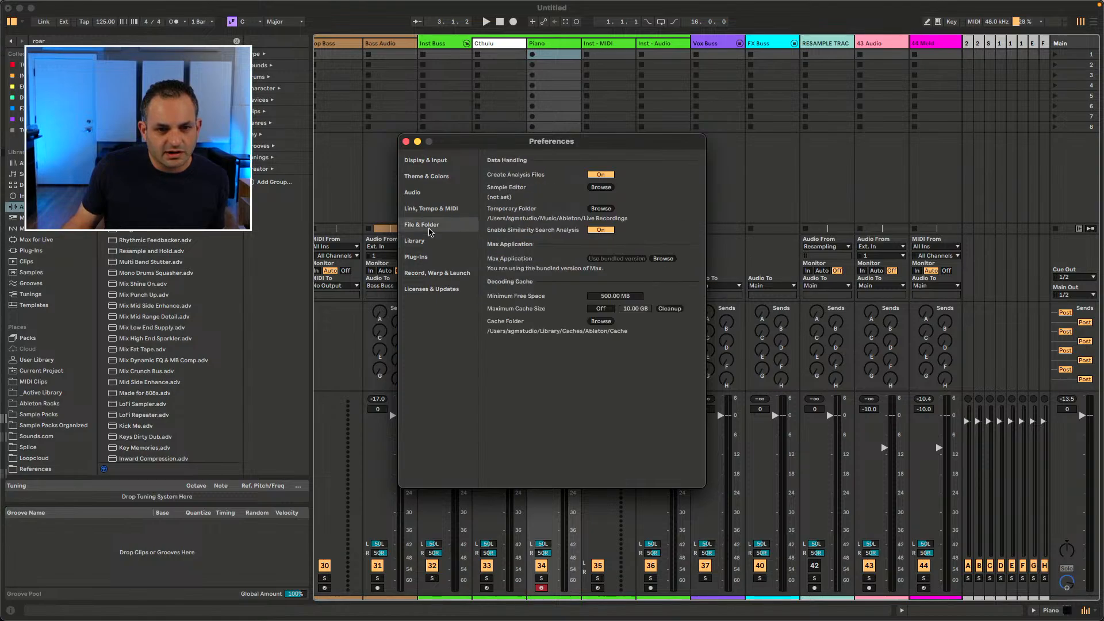
pyautogui.click(431, 273)
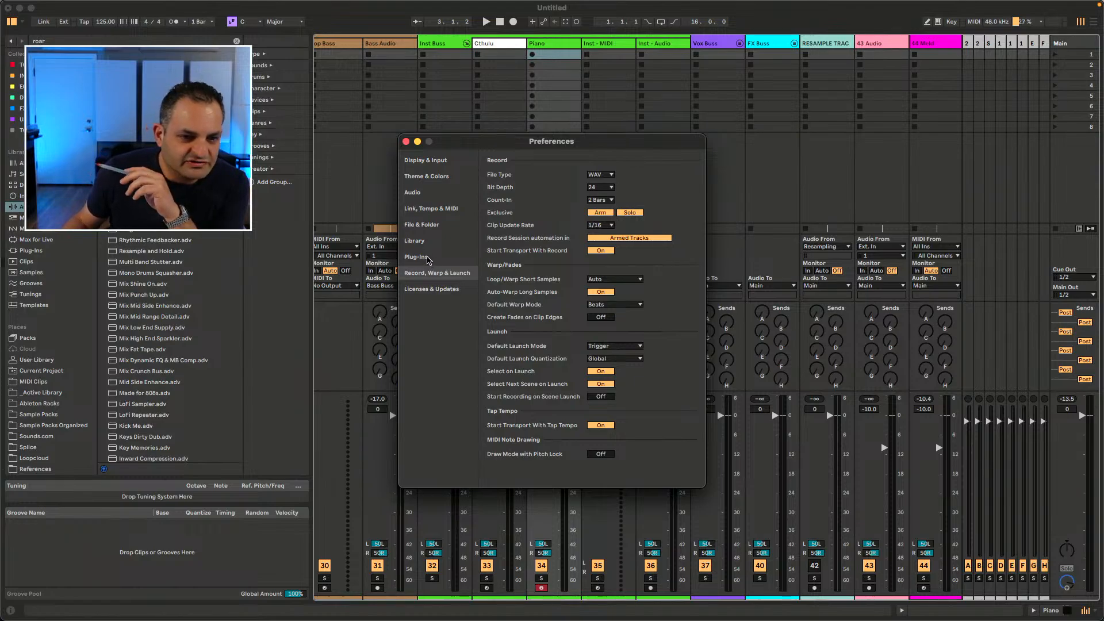
# Step: Revisit the Audio, File & Folder, Library, Theme & Colors and Display & Input settings pages
pyautogui.click(425, 192)
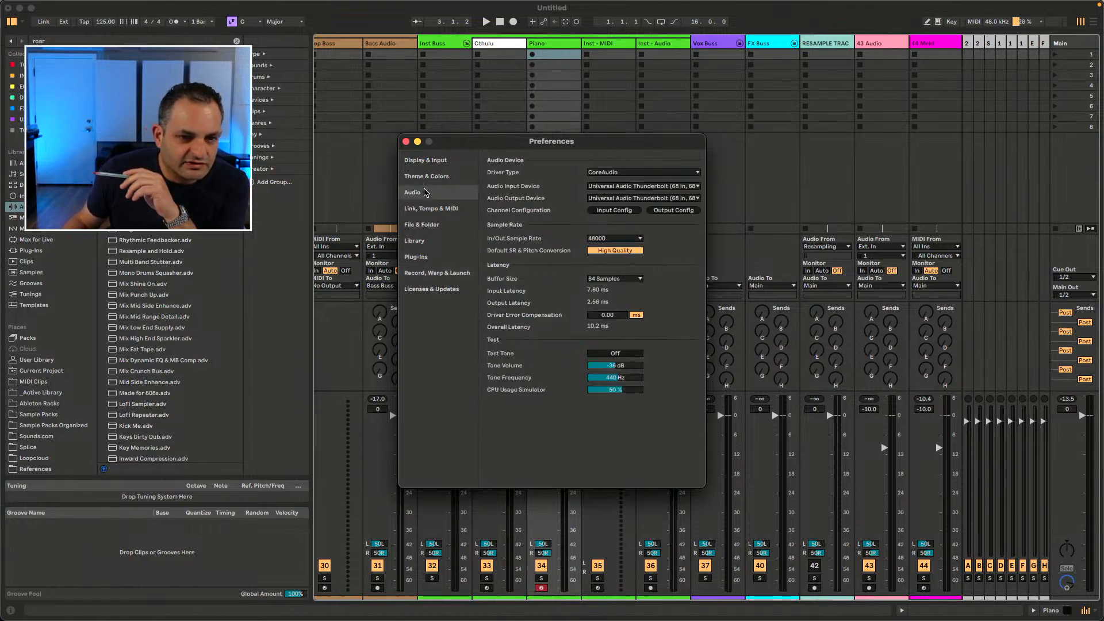
pyautogui.click(429, 212)
pyautogui.click(431, 226)
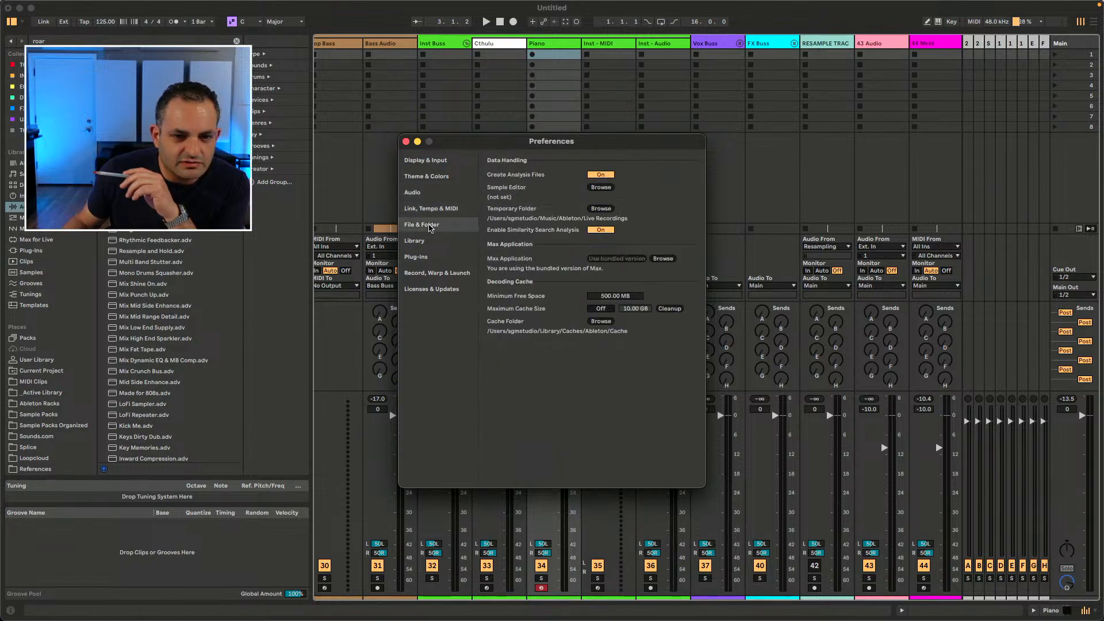
pyautogui.click(431, 240)
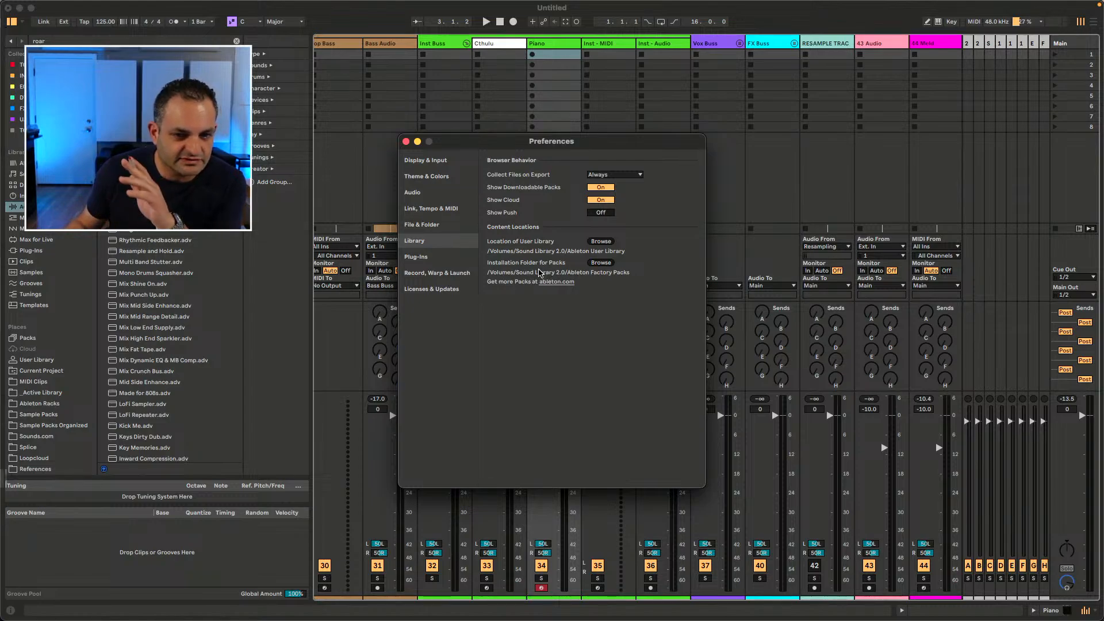
pyautogui.click(439, 198)
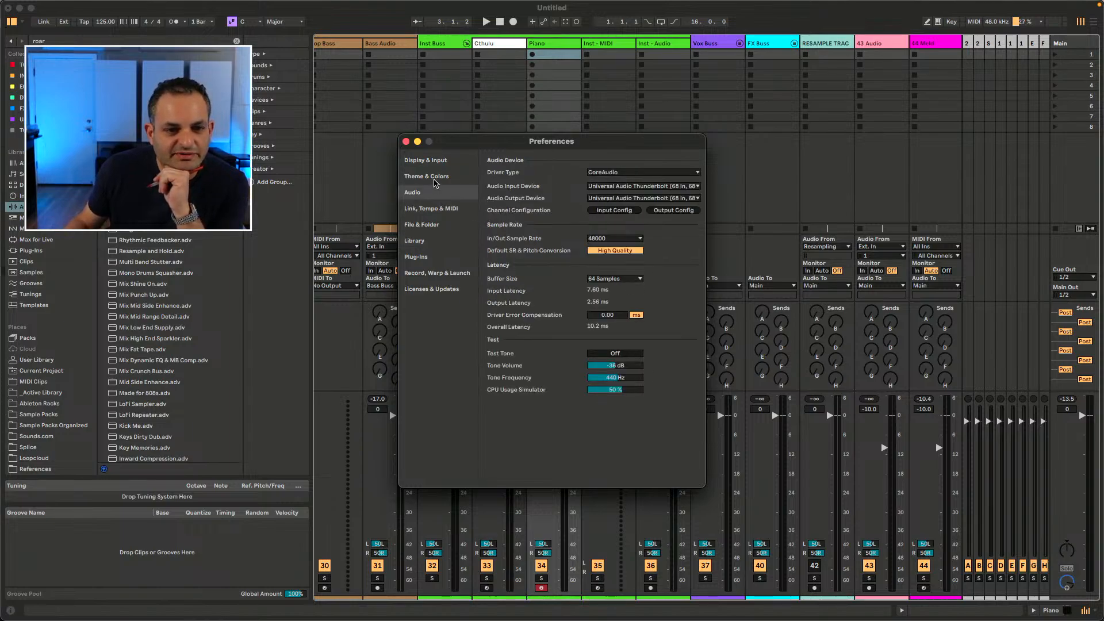
pyautogui.click(434, 181)
pyautogui.click(435, 163)
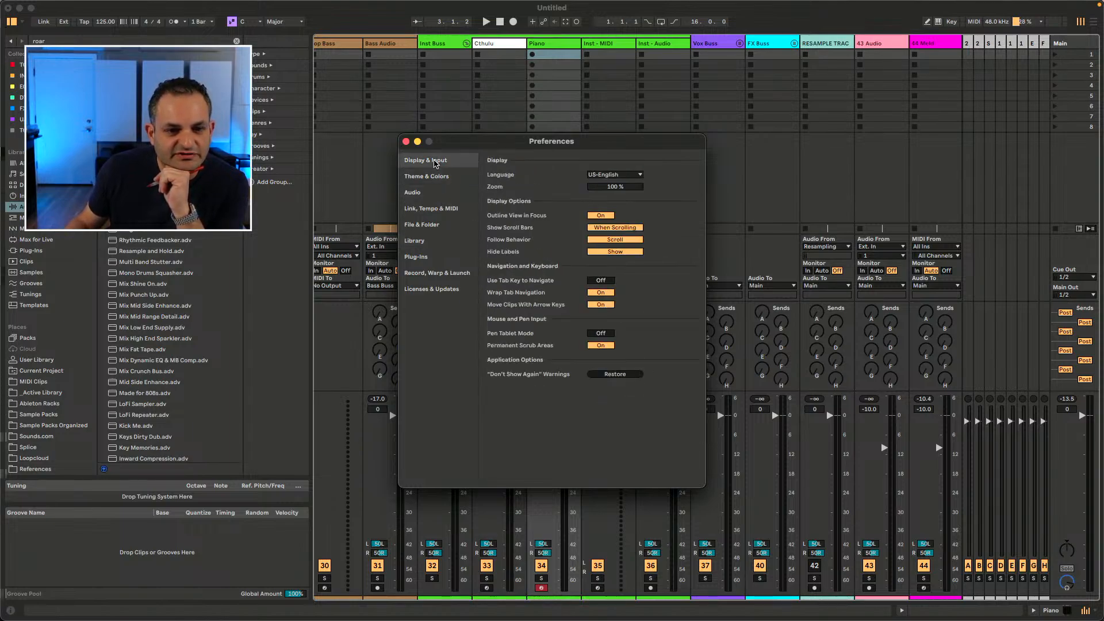
pyautogui.click(434, 208)
pyautogui.click(432, 196)
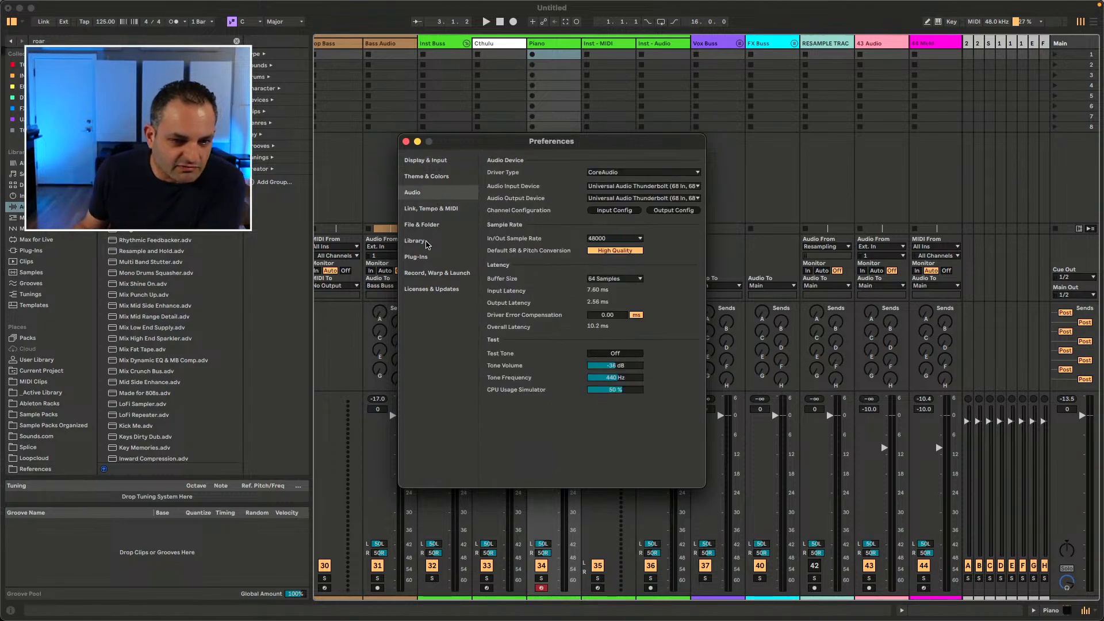
# Step: Open the Record, Warp & Launch page and toggle Create Fades on Clip Edges on and off
pyautogui.click(428, 273)
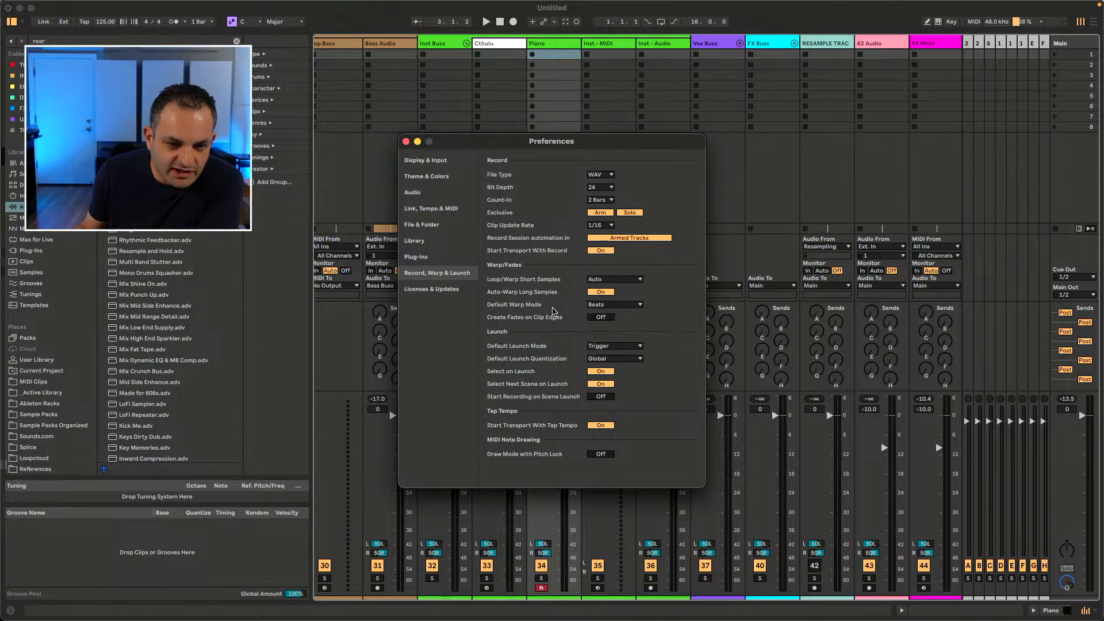
pyautogui.click(604, 320)
pyautogui.click(605, 320)
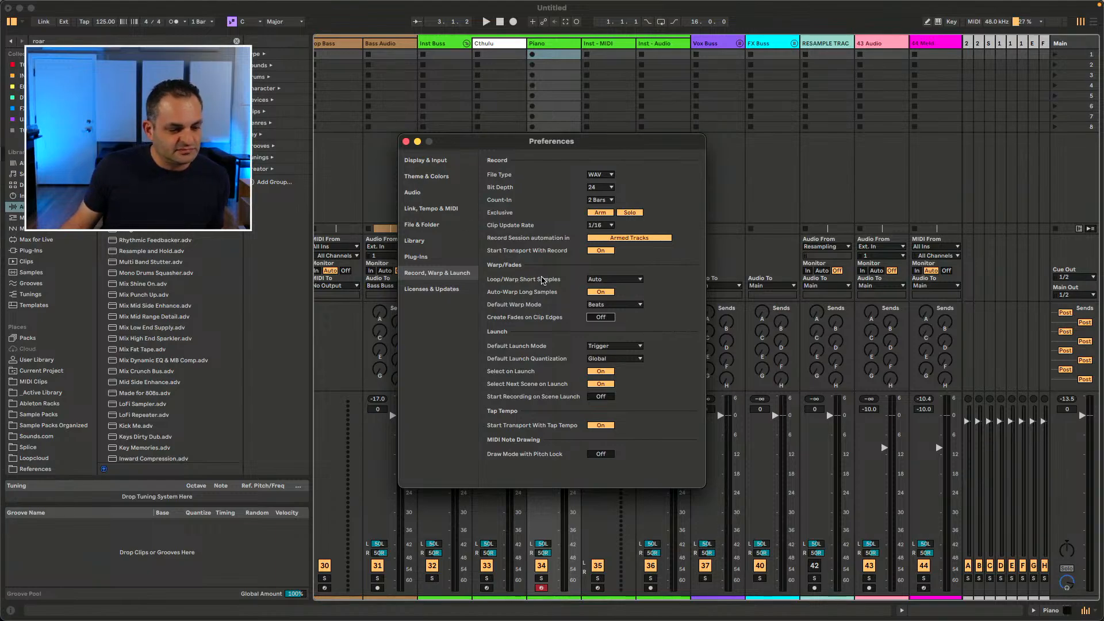
# Step: Move the Settings window aside and close it
pyautogui.moveTo(441, 143); pyautogui.dragTo(522, 141)
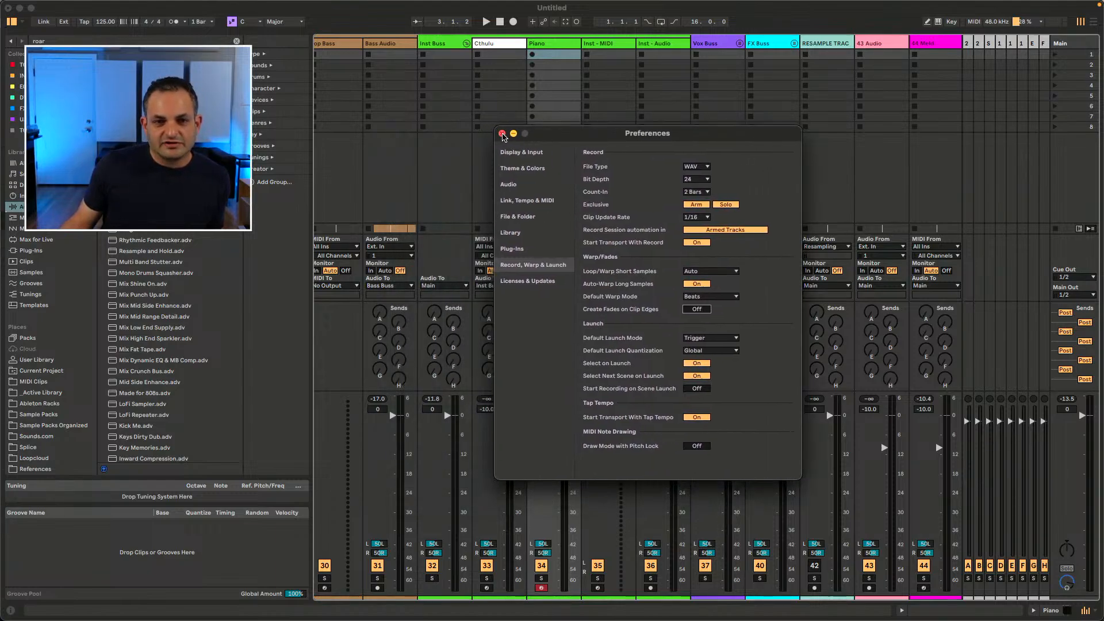
pyautogui.click(503, 134)
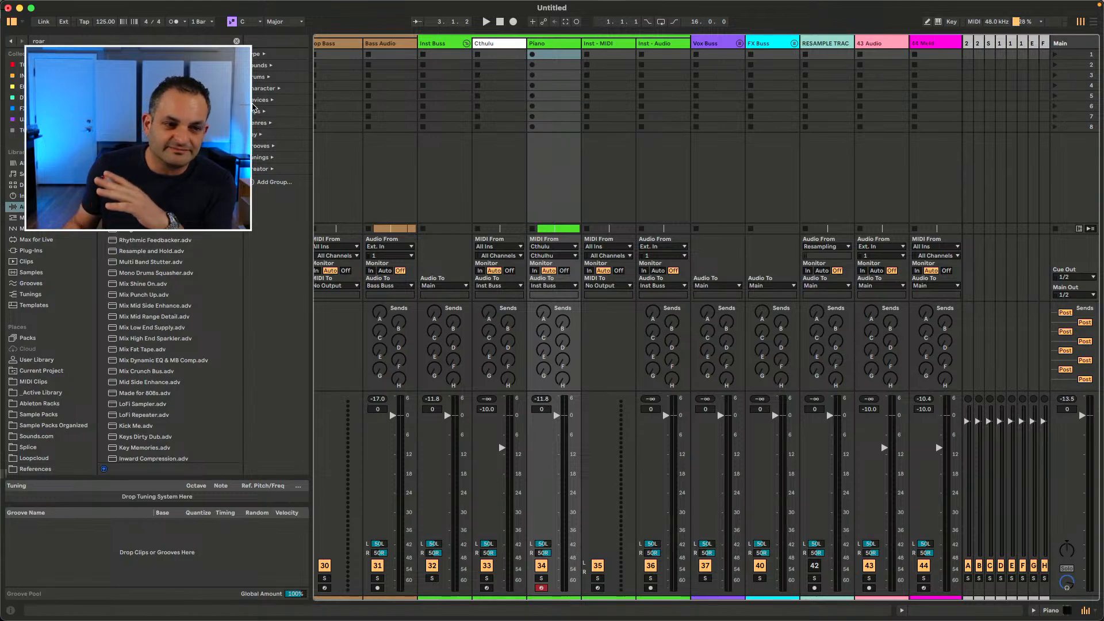
# Step: Clear the browser search and open the Sample Packs Organized location
pyautogui.click(4, 474)
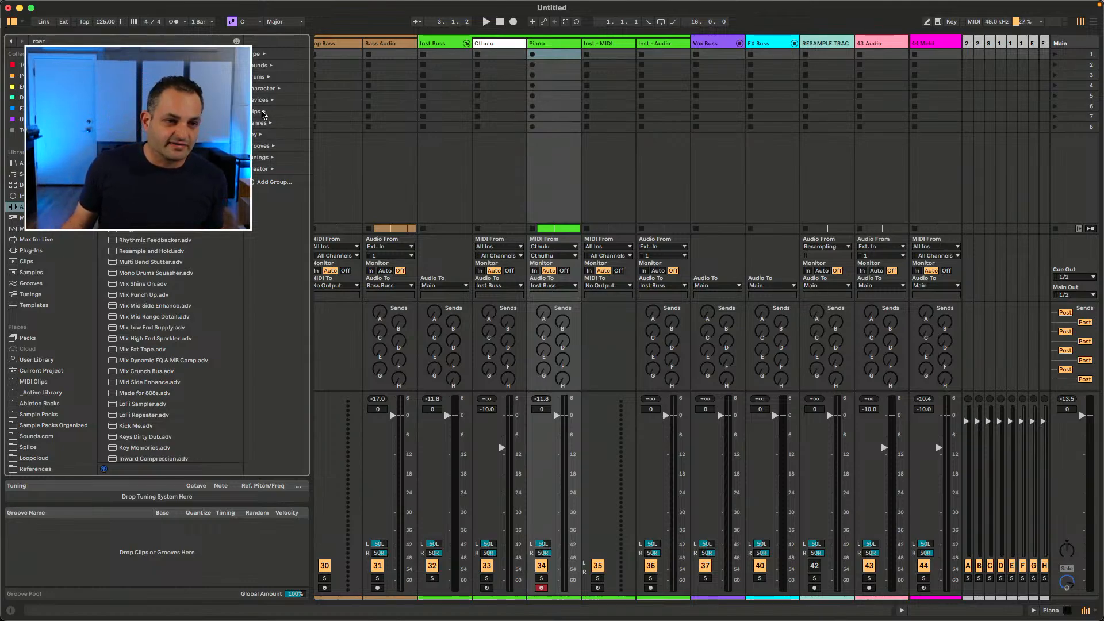
pyautogui.click(60, 424)
pyautogui.click(236, 41)
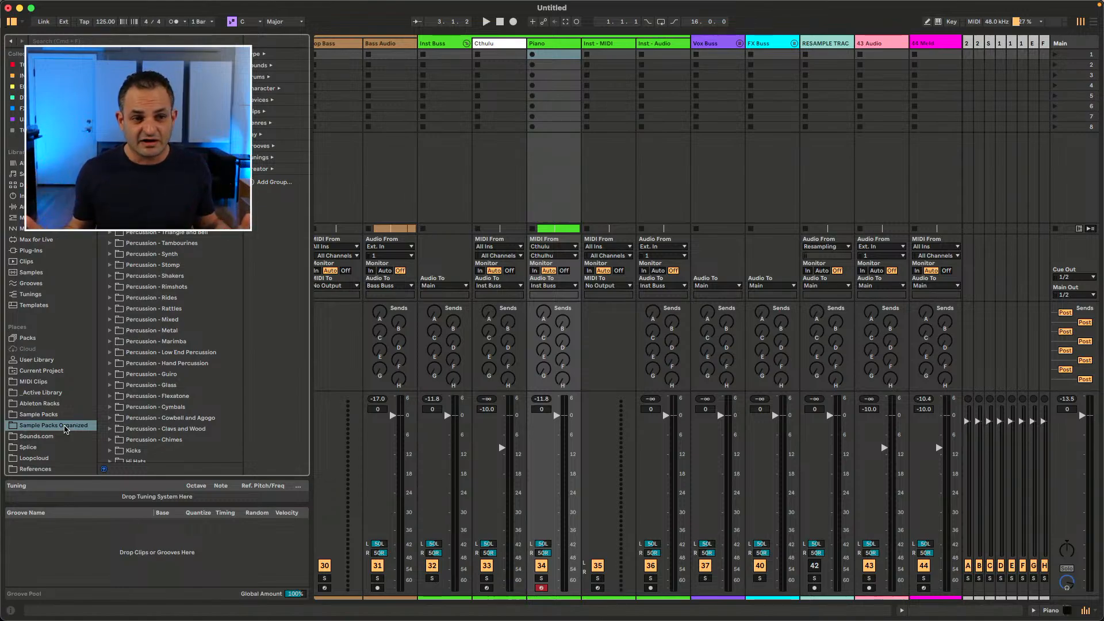
# Step: Expand and collapse the Genres, Key and Grooves tag groups in the browser filters
pyautogui.click(270, 124)
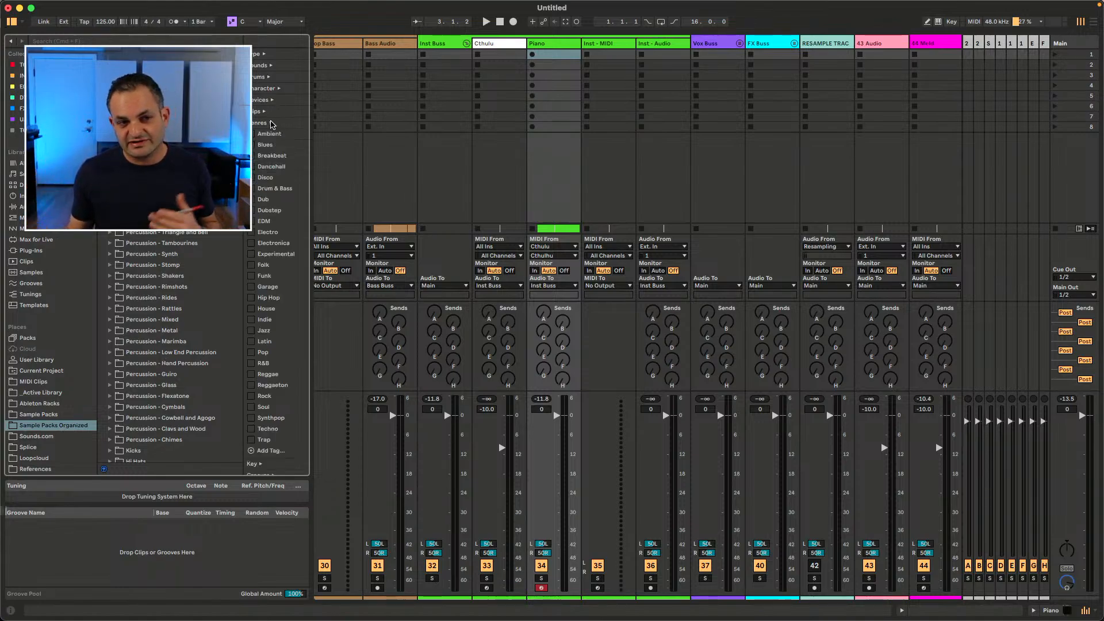
pyautogui.click(270, 124)
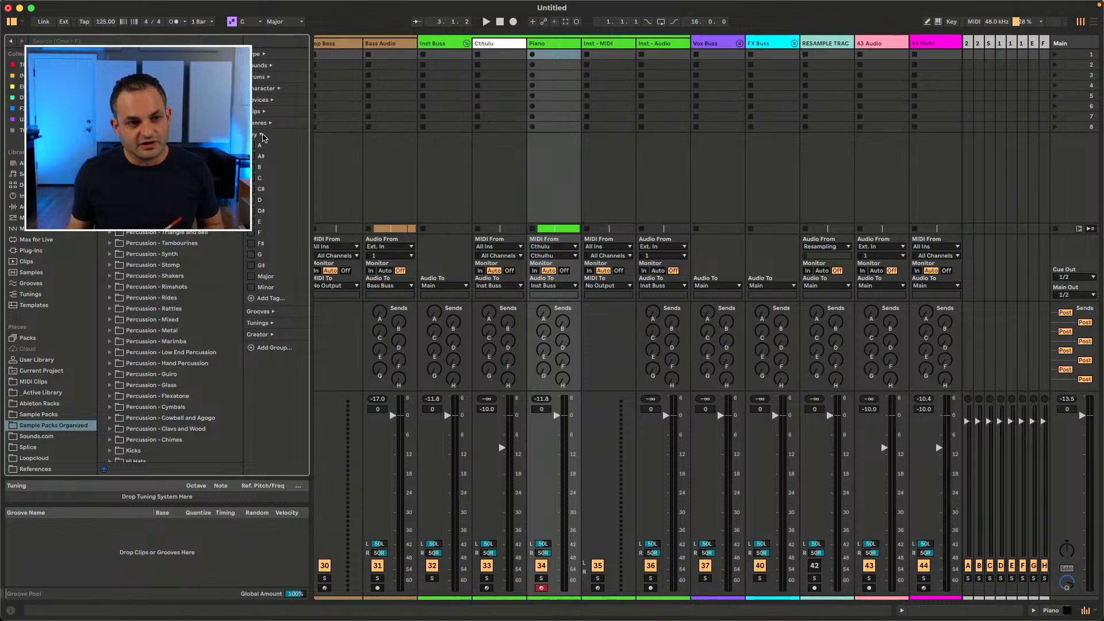
pyautogui.click(272, 147)
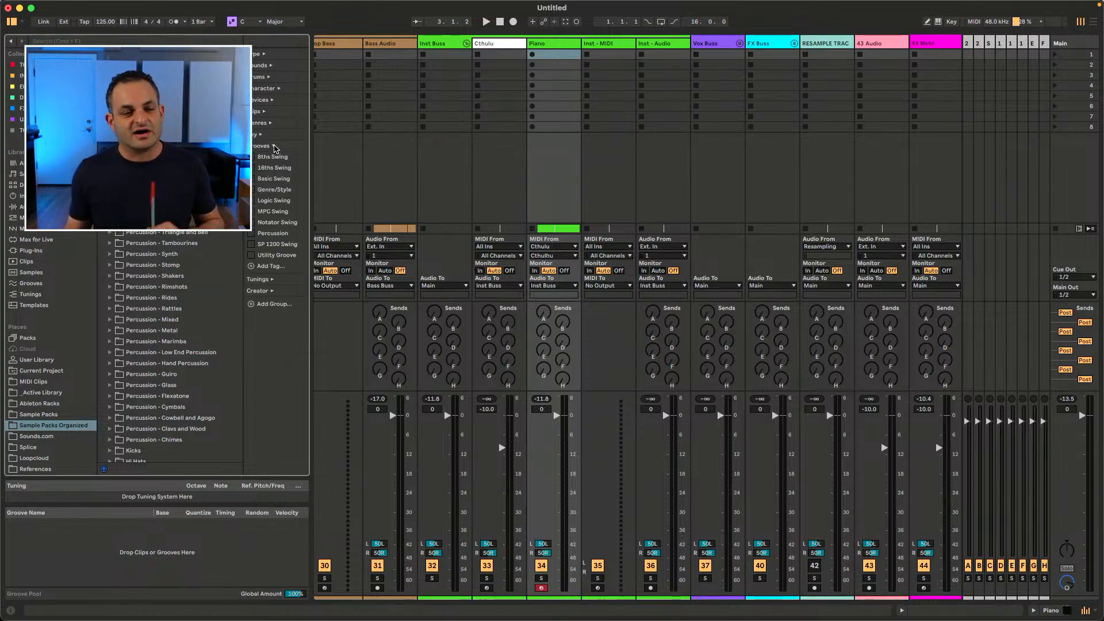
pyautogui.click(273, 147)
pyautogui.click(270, 169)
pyautogui.click(271, 170)
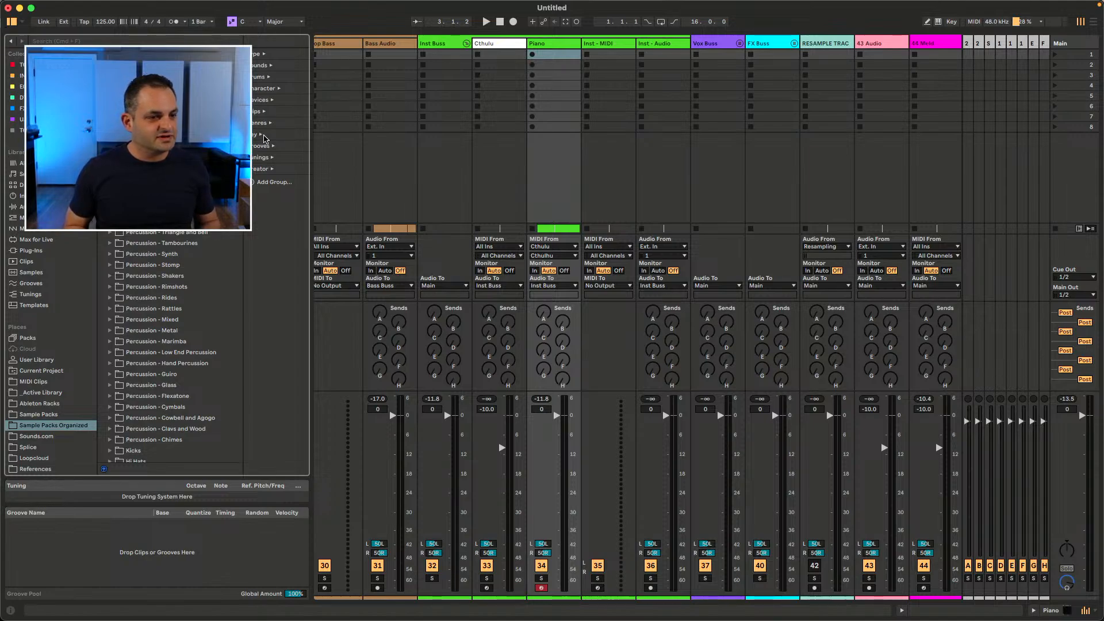
# Step: Browse the Tunings category, then focus the browser search and scroll through the sidebar locations
pyautogui.click(32, 294)
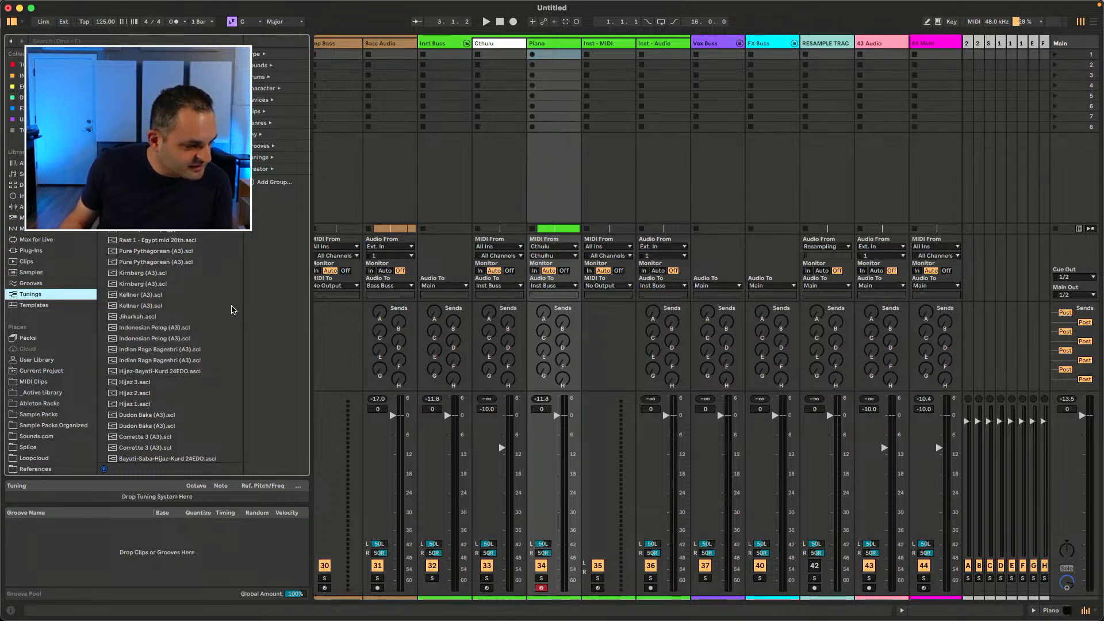
pyautogui.press('super+f')
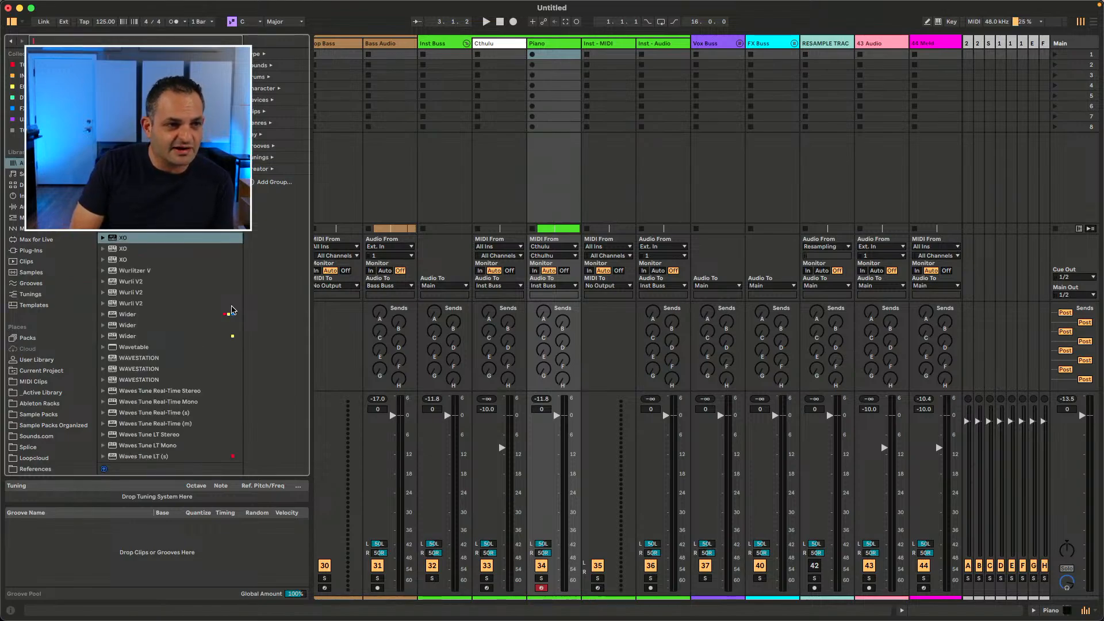
pyautogui.scroll(-5, 209, 336)
pyautogui.scroll(-10, 209, 336)
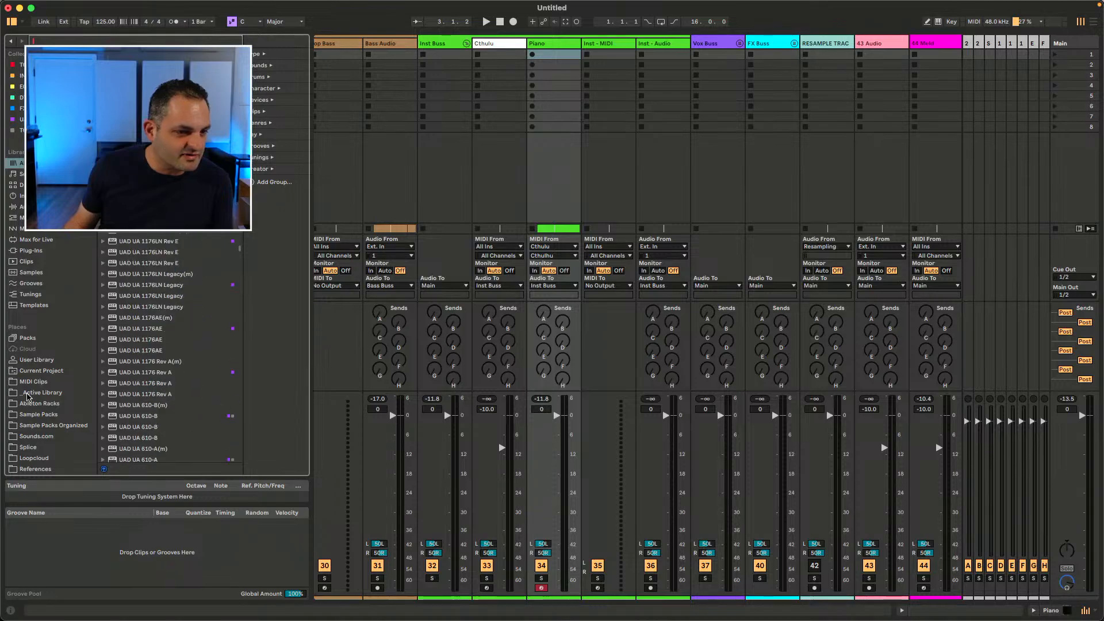
pyautogui.scroll(-3, 33, 399)
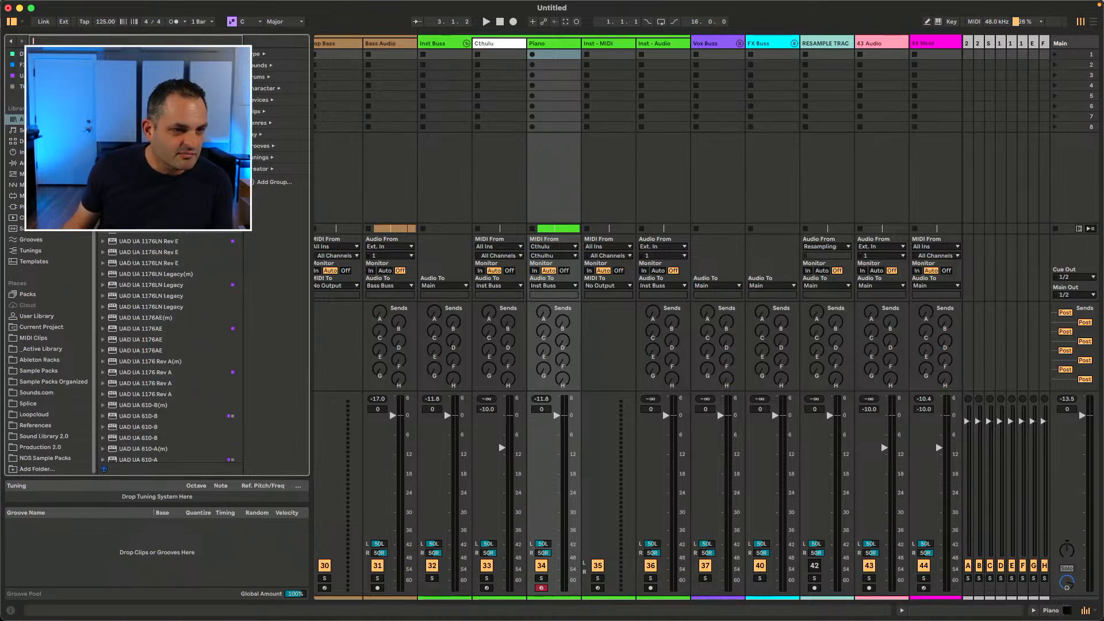
# Step: Filter the browser by device tags such as Synthesizer to list matching instruments, then toggle the tags off again
pyautogui.click(111, 54)
pyautogui.click(144, 115)
pyautogui.click(144, 115)
pyautogui.click(111, 203)
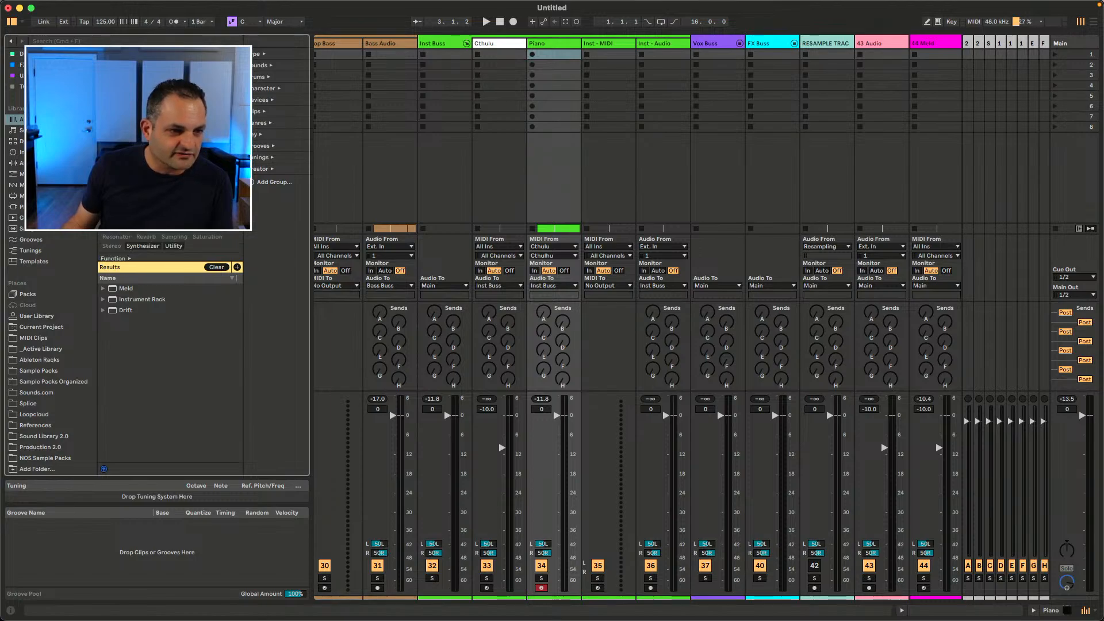
pyautogui.click(143, 246)
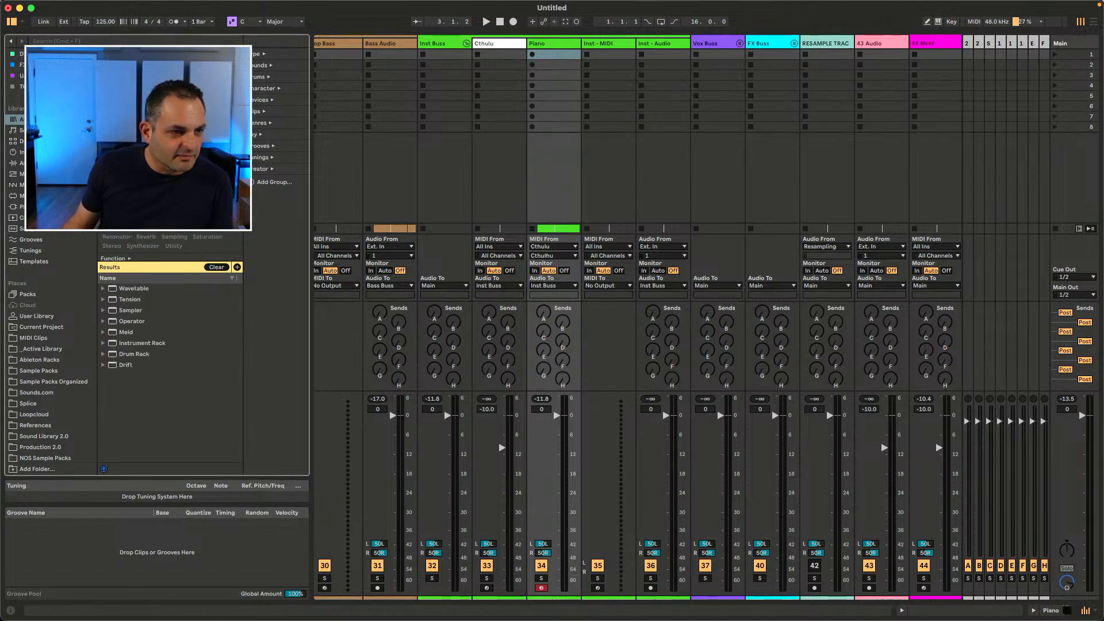
pyautogui.click(144, 219)
pyautogui.click(144, 218)
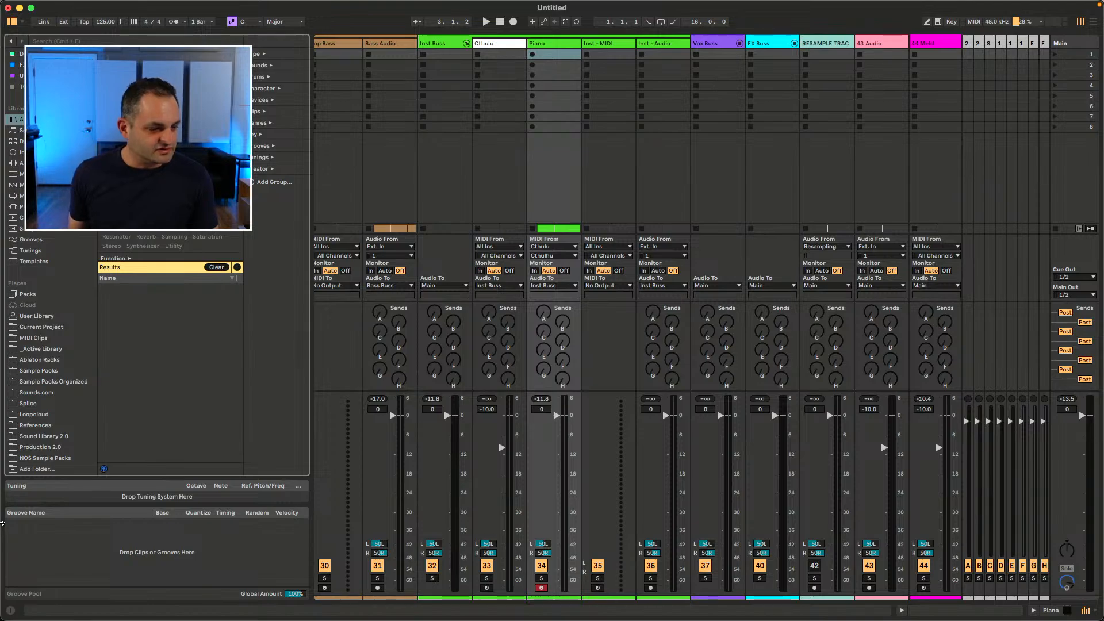
# Step: Open the NOS Sample Packs location, collapse the first pack folder and select Moog Sub 37 Basslines
pyautogui.click(86, 458)
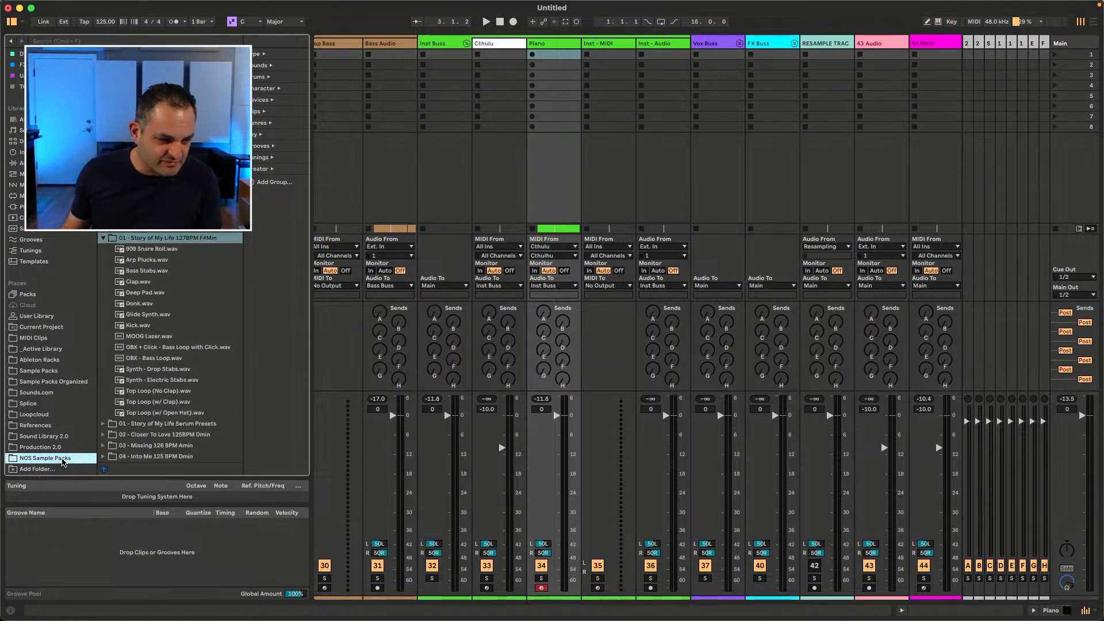
pyautogui.click(105, 237)
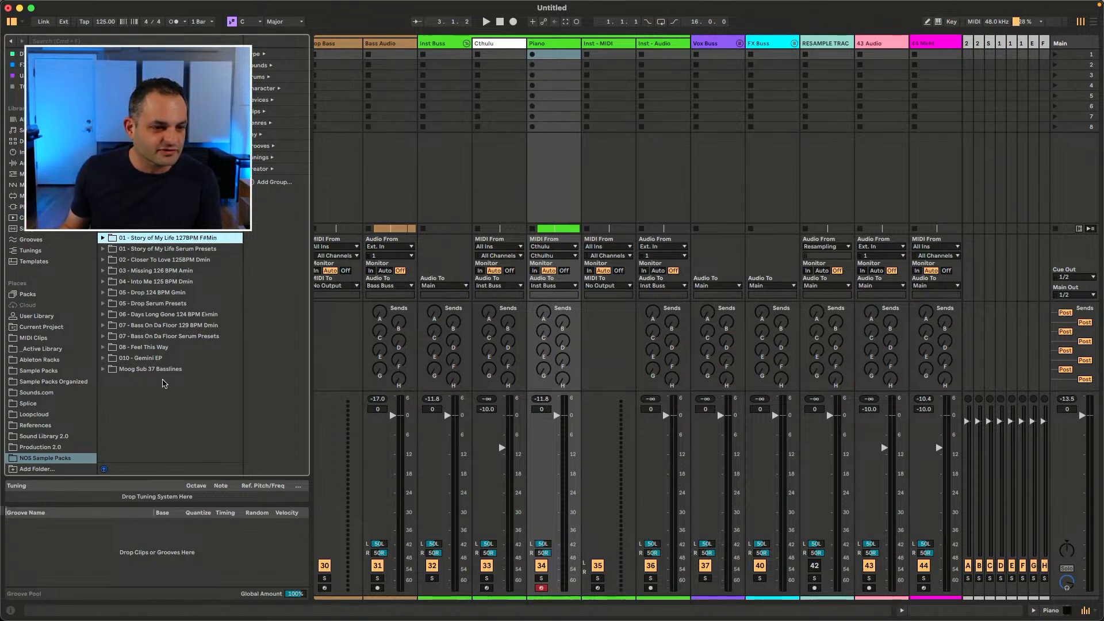
pyautogui.click(122, 370)
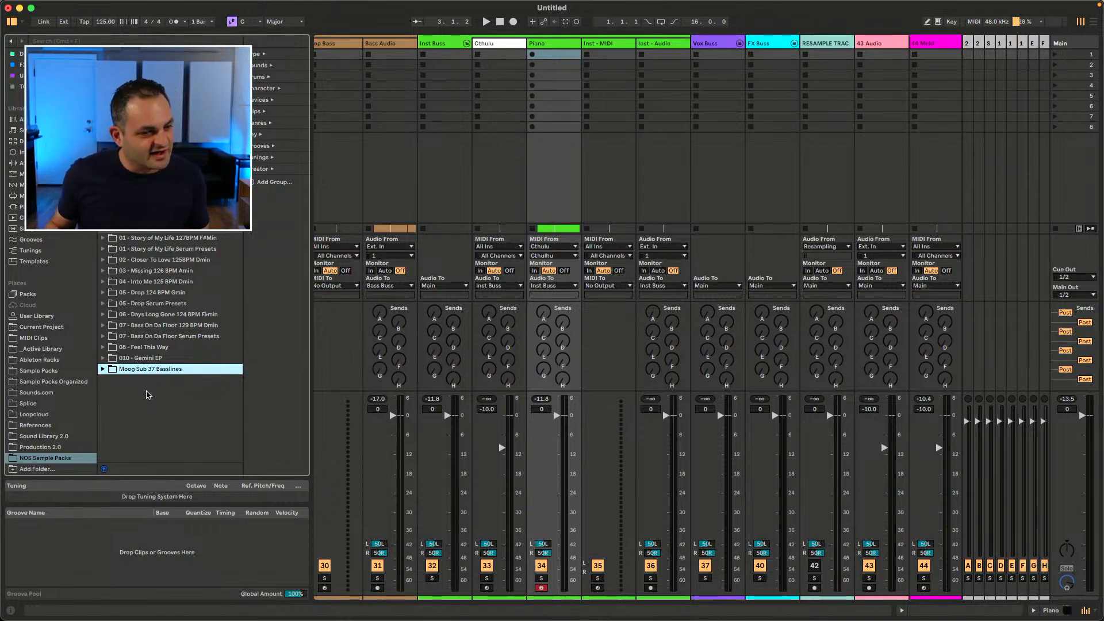
# Step: Expand the Moog Sub 37 Basslines folder, select its Processed subfolder, then collapse the folder
pyautogui.click(103, 369)
pyautogui.click(103, 369)
pyautogui.click(103, 370)
pyautogui.click(108, 381)
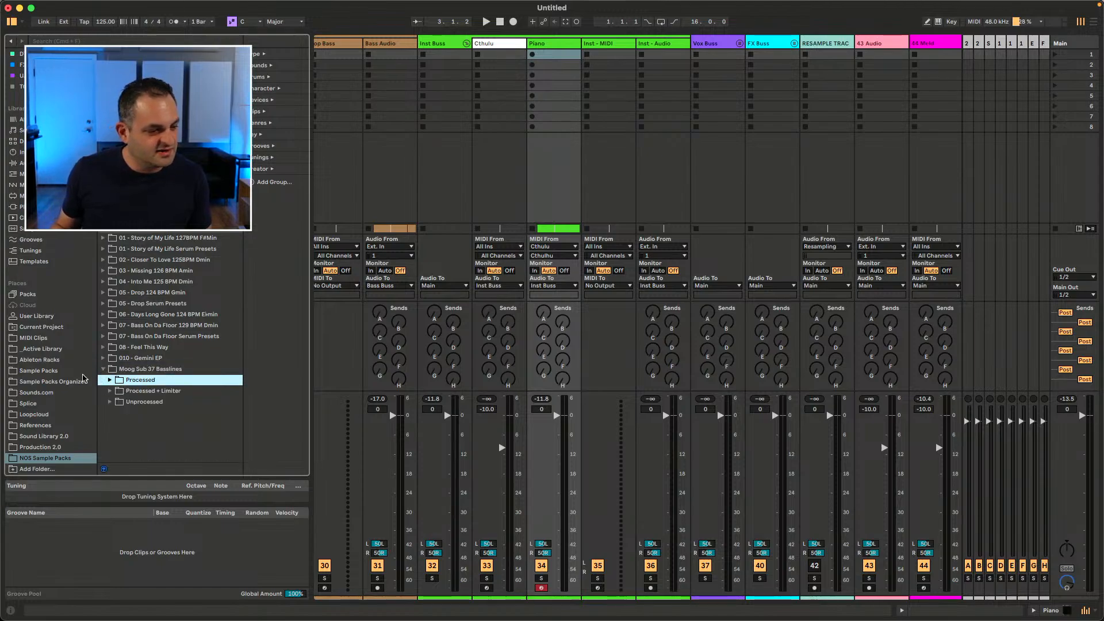
pyautogui.click(103, 370)
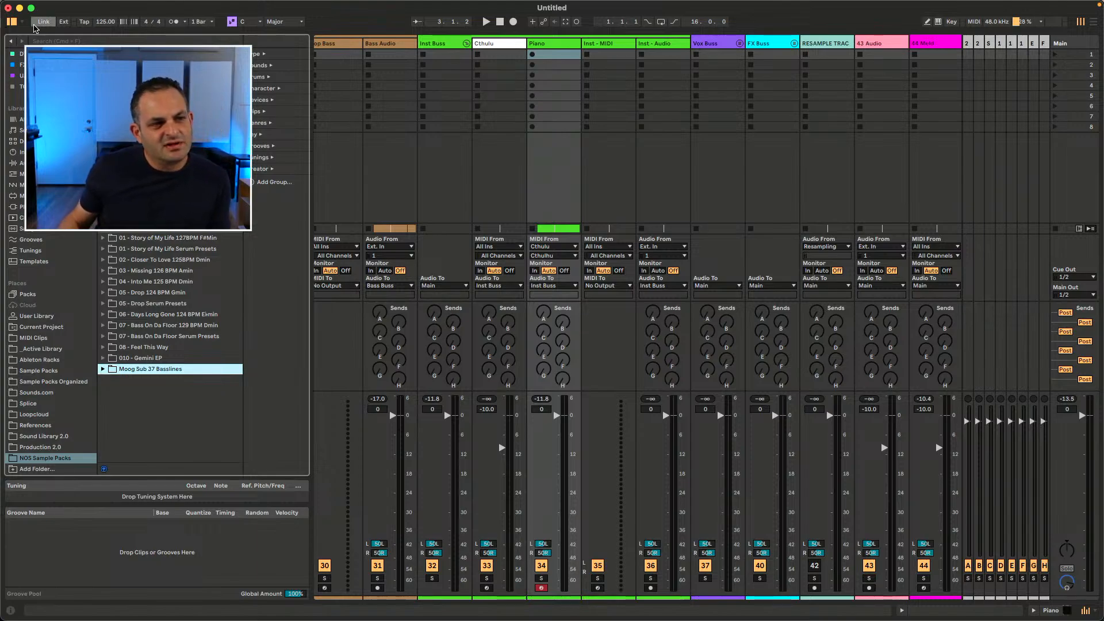
# Step: Open the Export Audio/Video dialog and review the Rendered Track choices, keeping Main
pyautogui.click(41, 6)
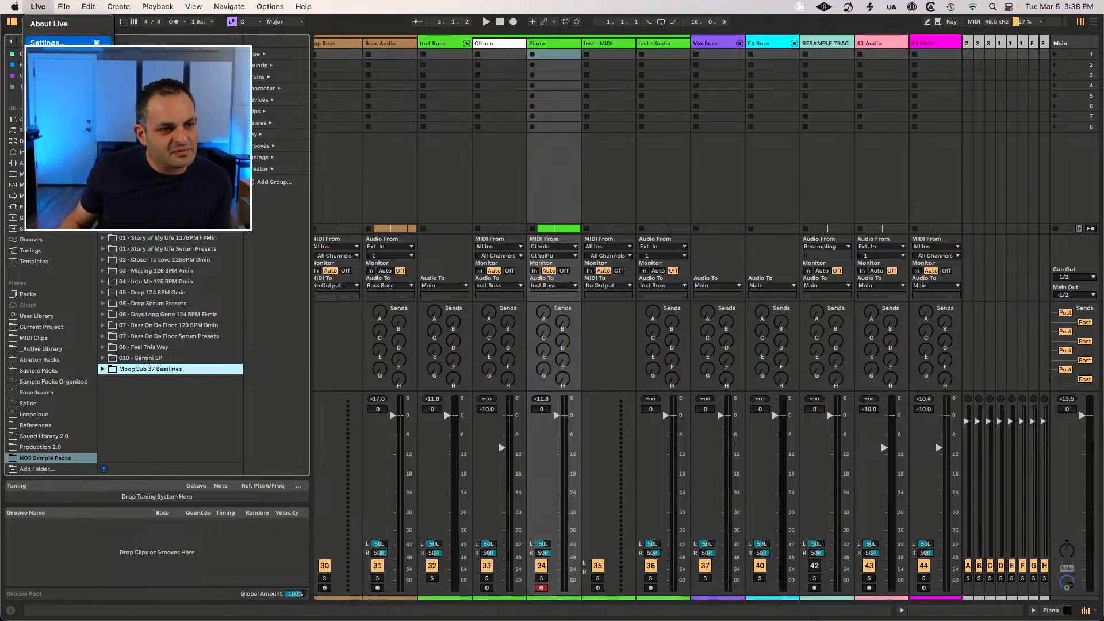
pyautogui.moveTo(63, 6)
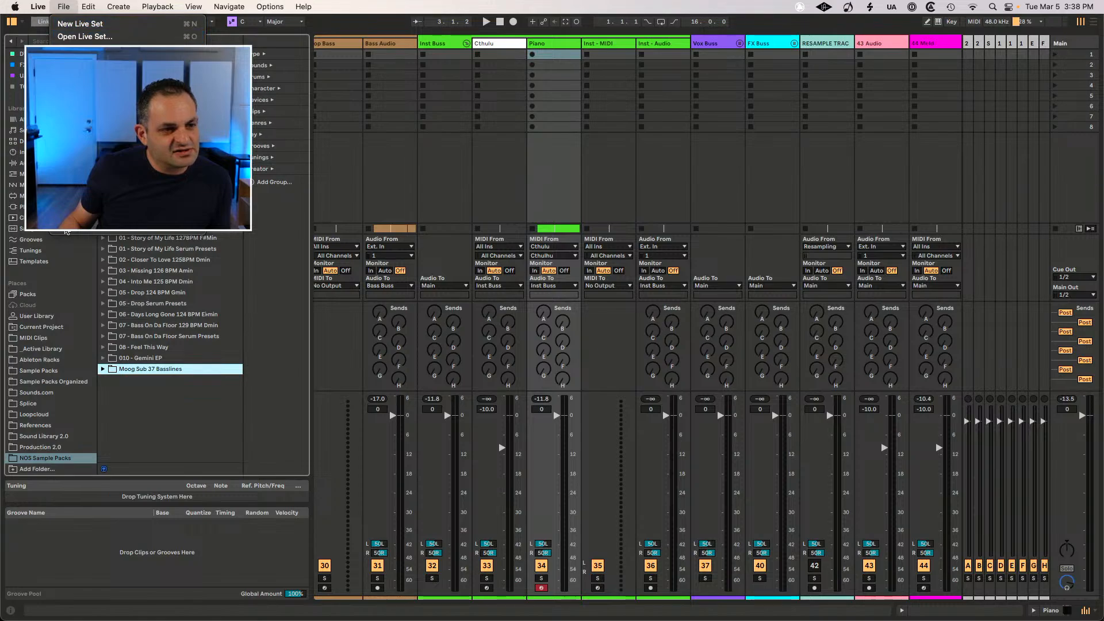
pyautogui.click(95, 212)
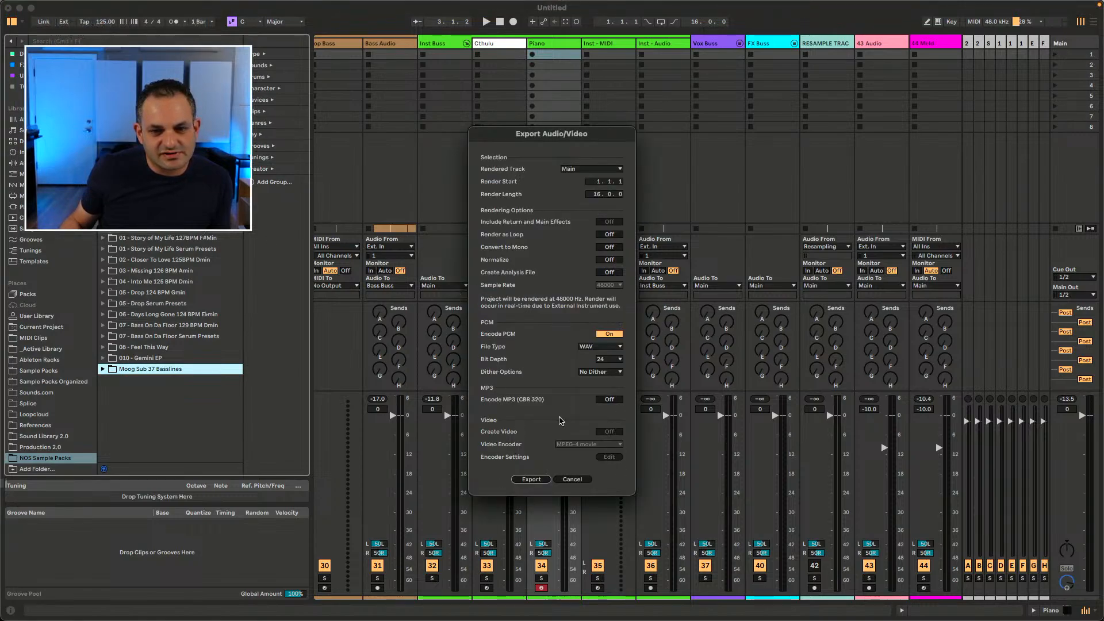
pyautogui.click(587, 169)
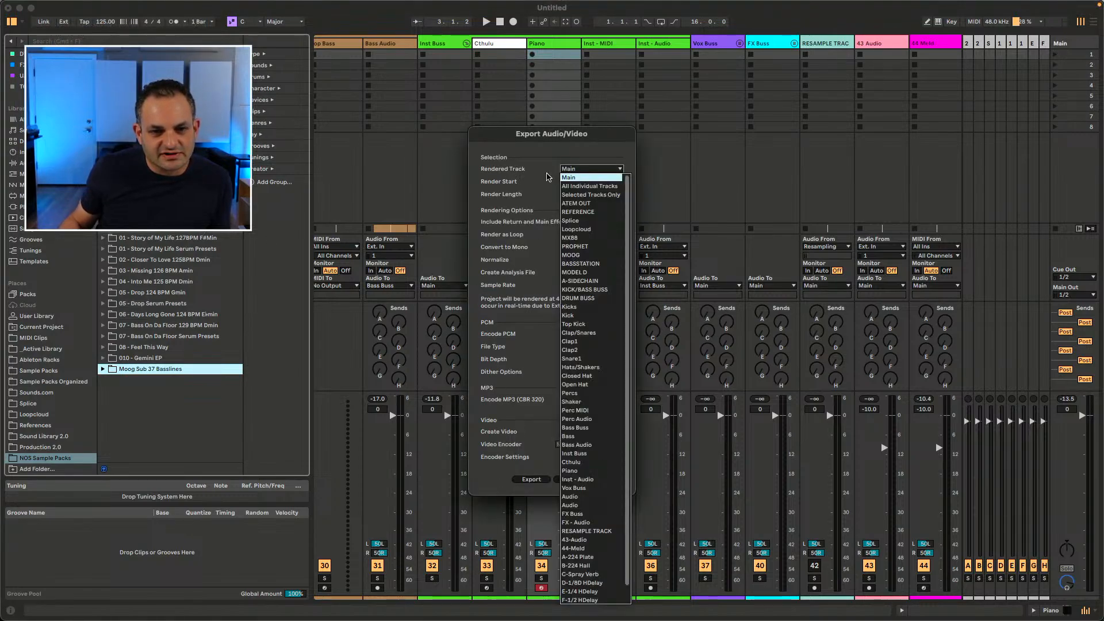
pyautogui.click(543, 180)
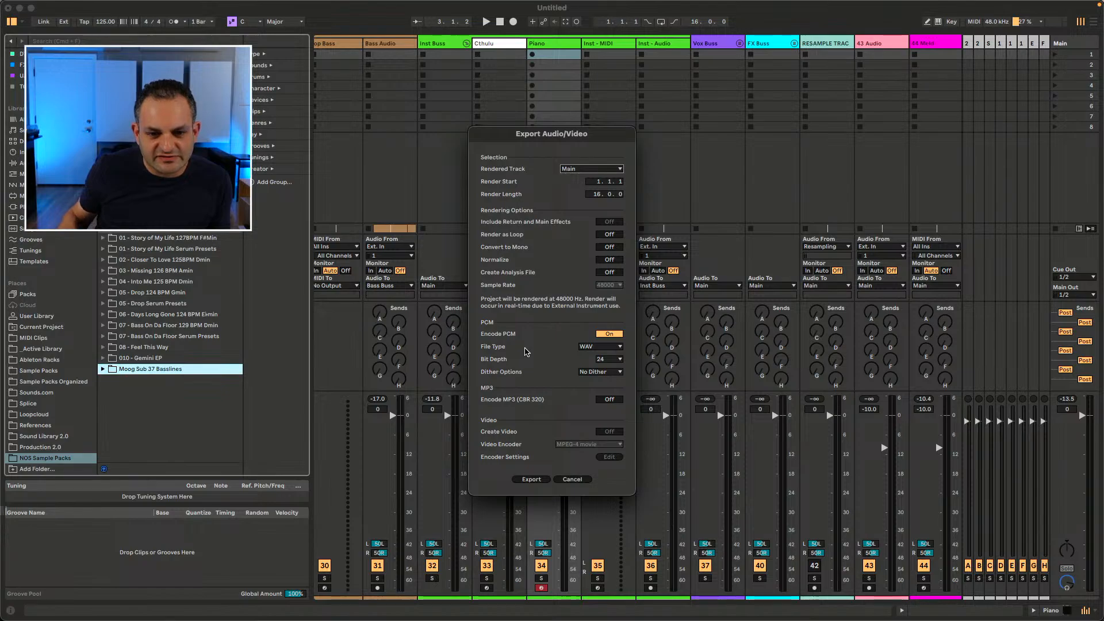
# Step: Browse the Rendered Track list once more and cancel the export dialog
pyautogui.click(588, 169)
pyautogui.click(502, 225)
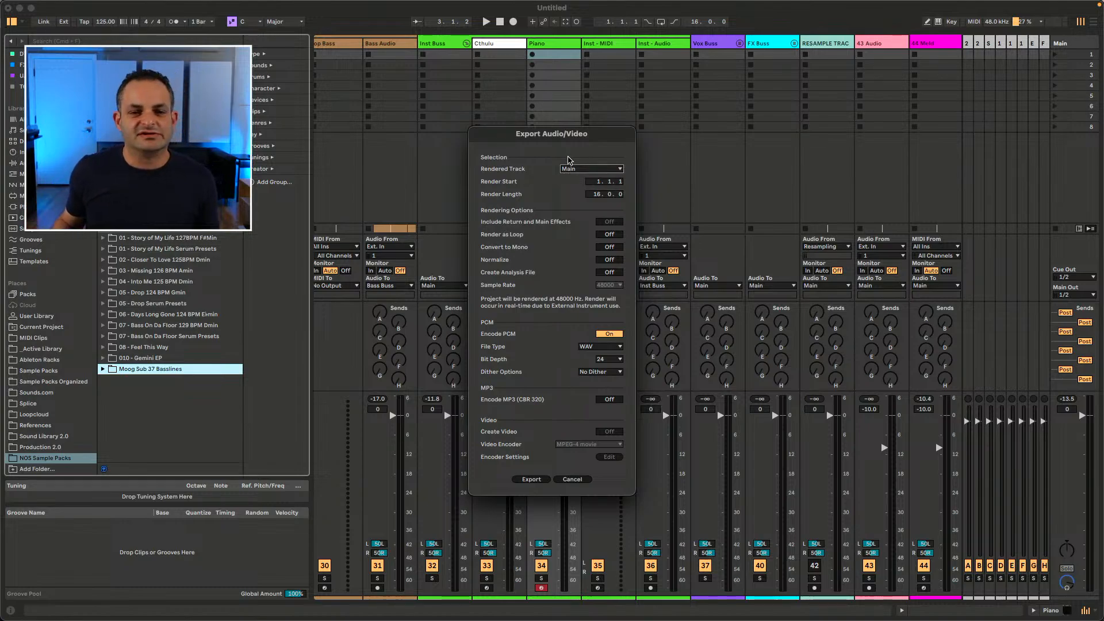
pyautogui.click(581, 170)
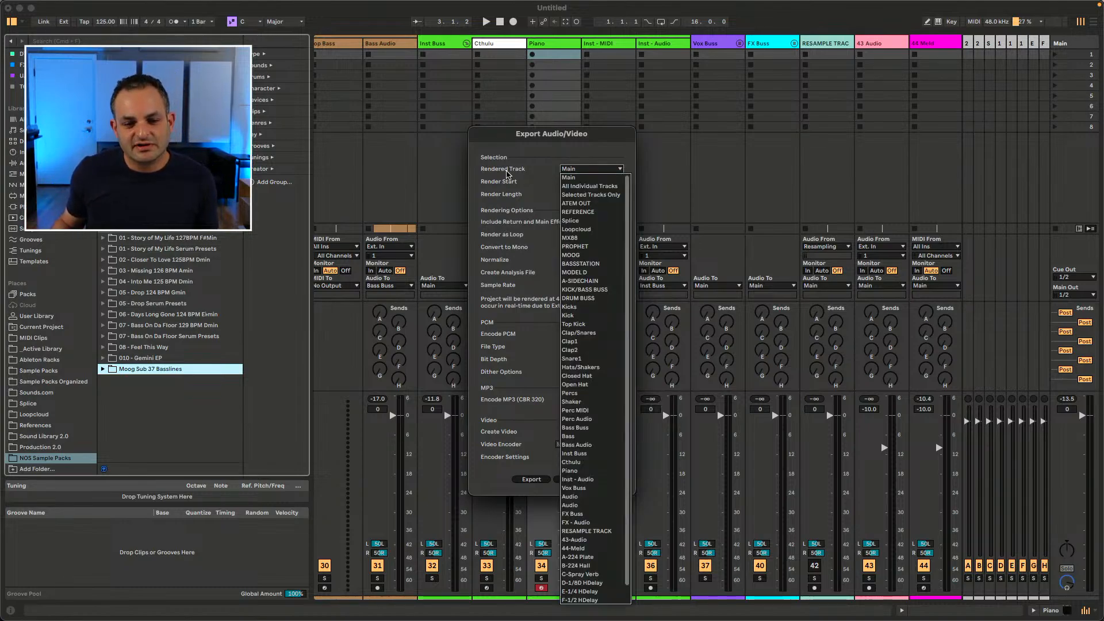
pyautogui.click(506, 172)
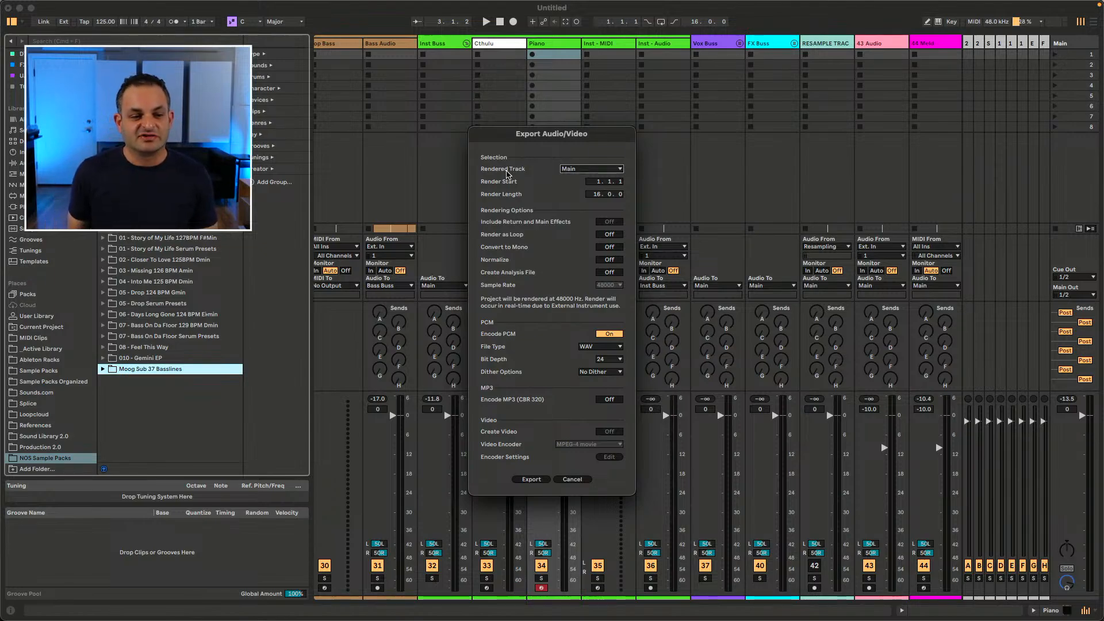
pyautogui.click(573, 480)
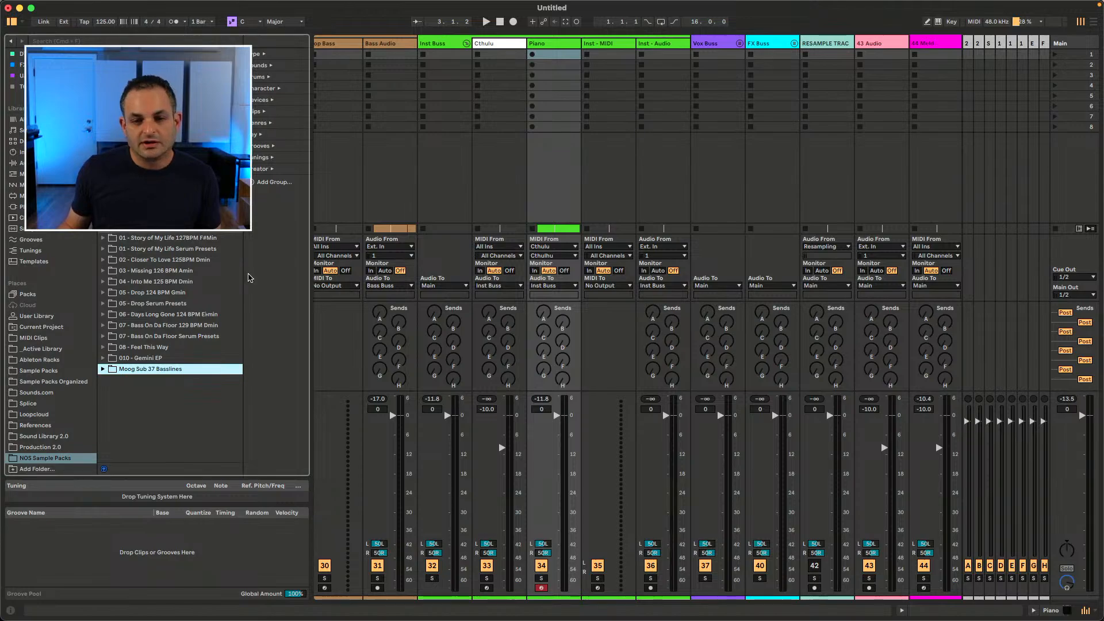
# Step: Switch to Arrangement view and show the device view below the clip view
pyautogui.press('Tab')
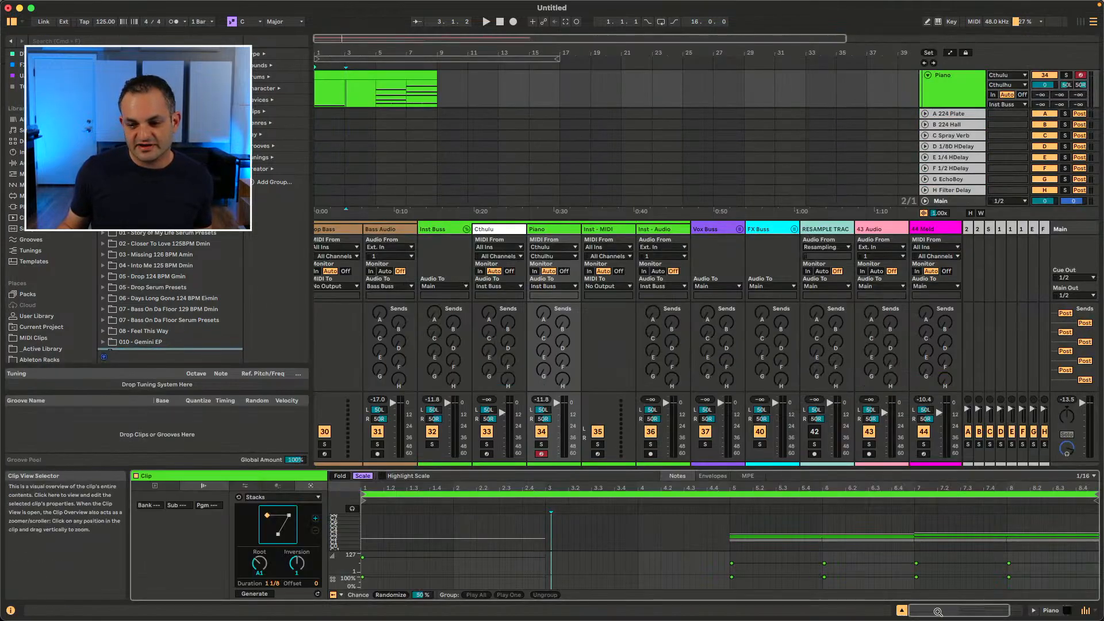
pyautogui.click(1034, 611)
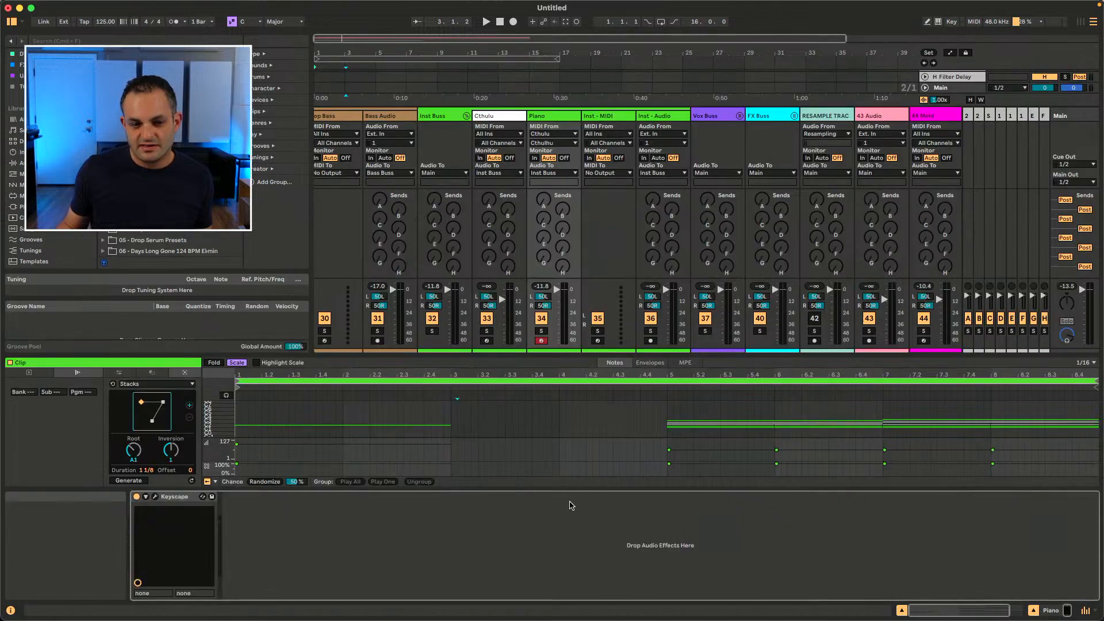
pyautogui.click(1085, 611)
pyautogui.click(1085, 611)
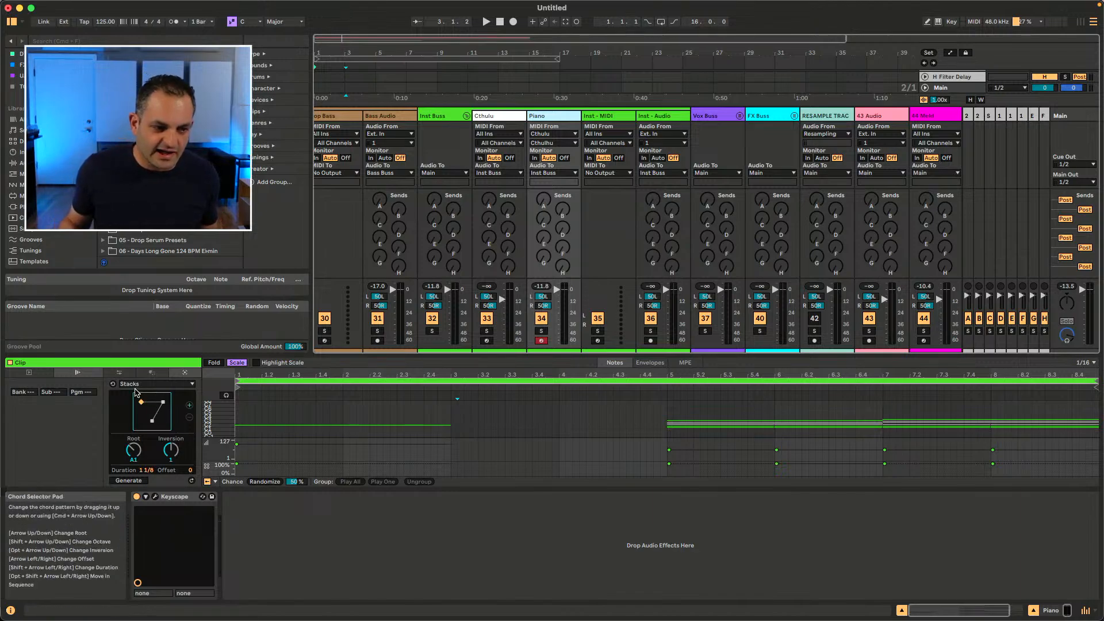
# Step: Switch the clip's MIDI Transform tool from Stacks to Arpeggiate and back to Stacks
pyautogui.click(152, 372)
pyautogui.click(164, 384)
pyautogui.click(178, 379)
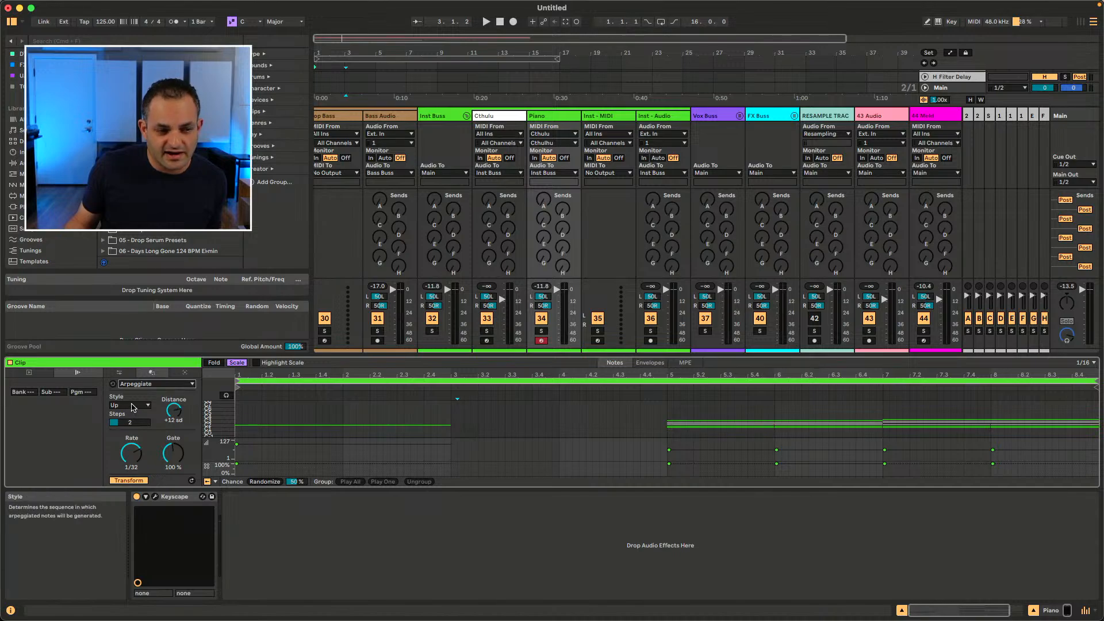
pyautogui.click(184, 373)
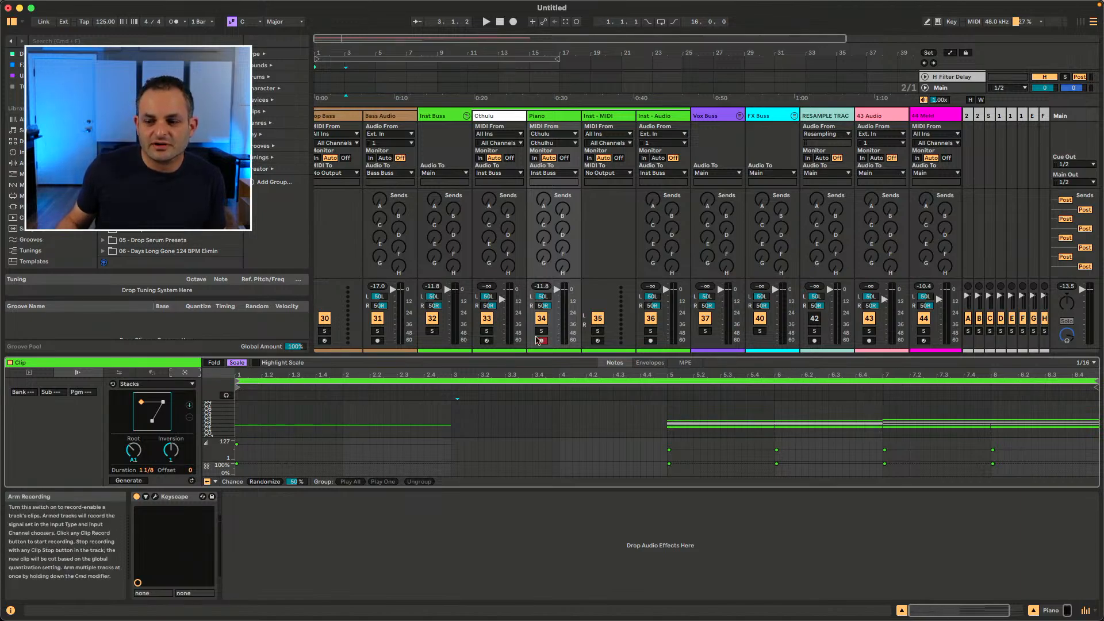
# Step: Hide the device view and then the clip view to enlarge the arrangement
pyautogui.click(1034, 611)
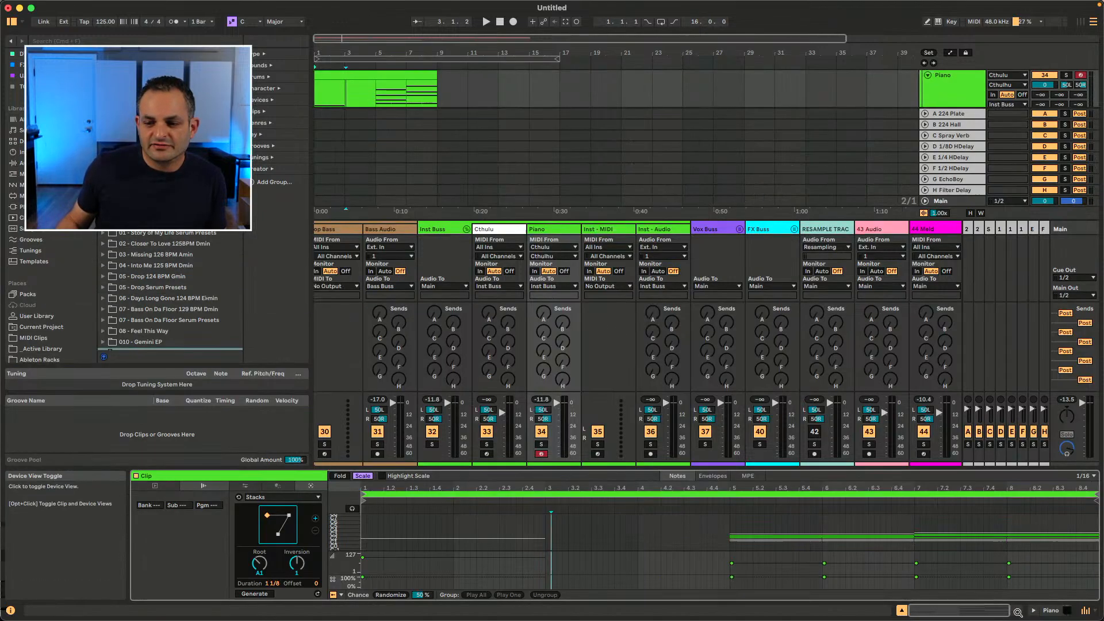
pyautogui.click(901, 611)
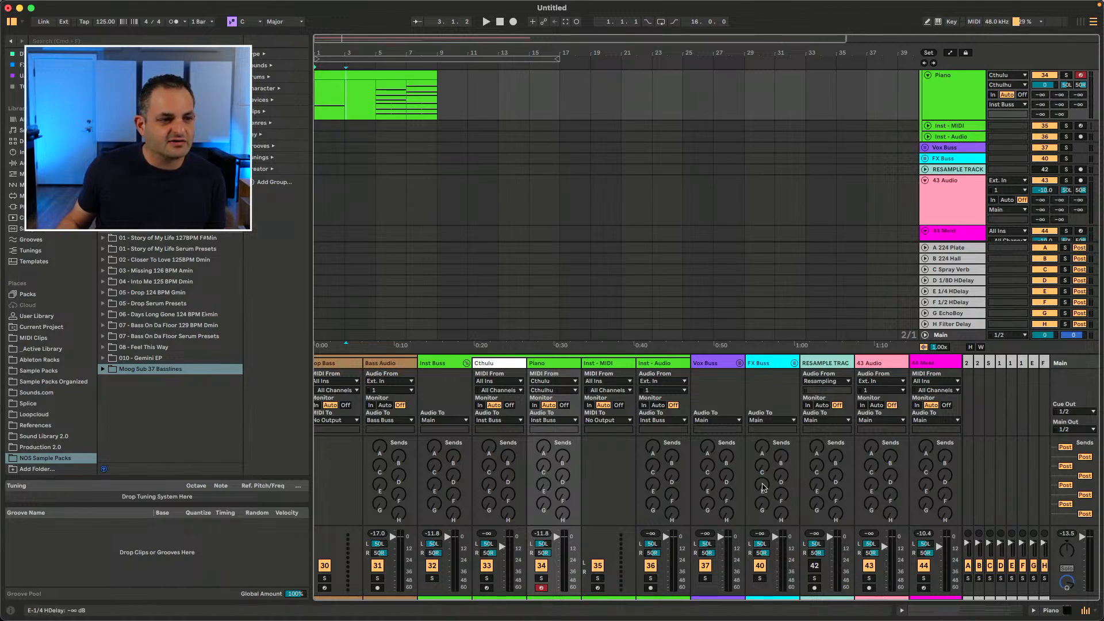